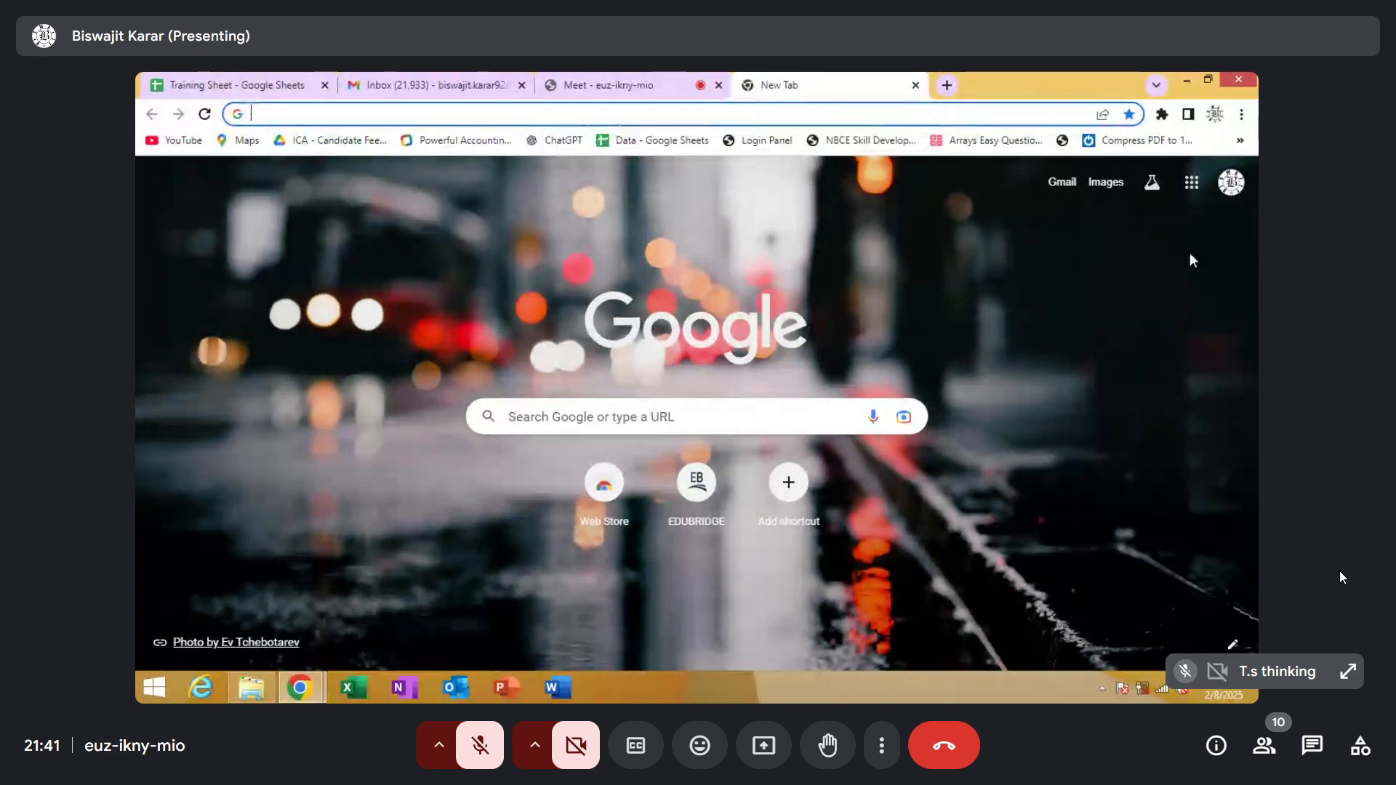
{"action": "left_click", "coordinate": [1193, 190]}
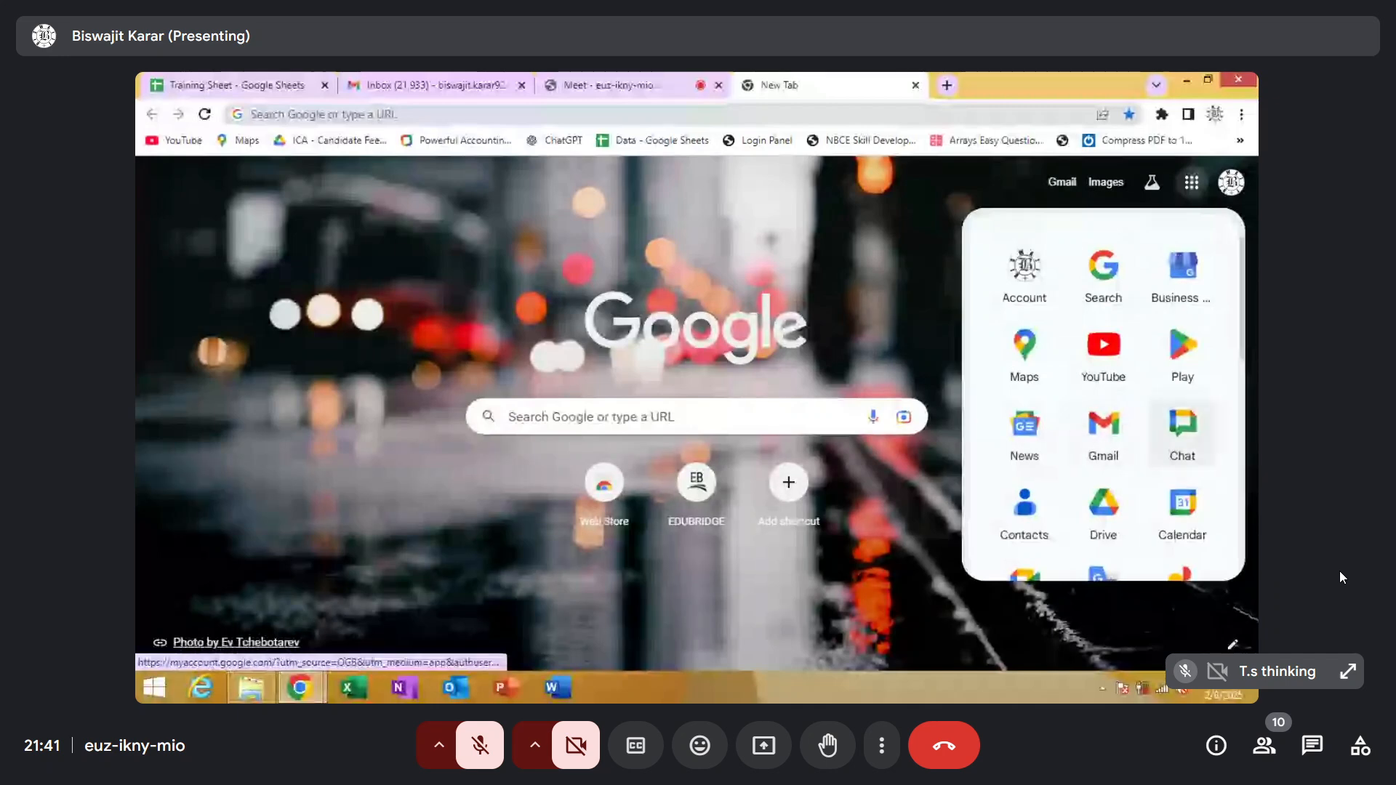
{"action": "left_click_drag", "start_coordinate": [1241, 334], "coordinate": [1239, 502]}
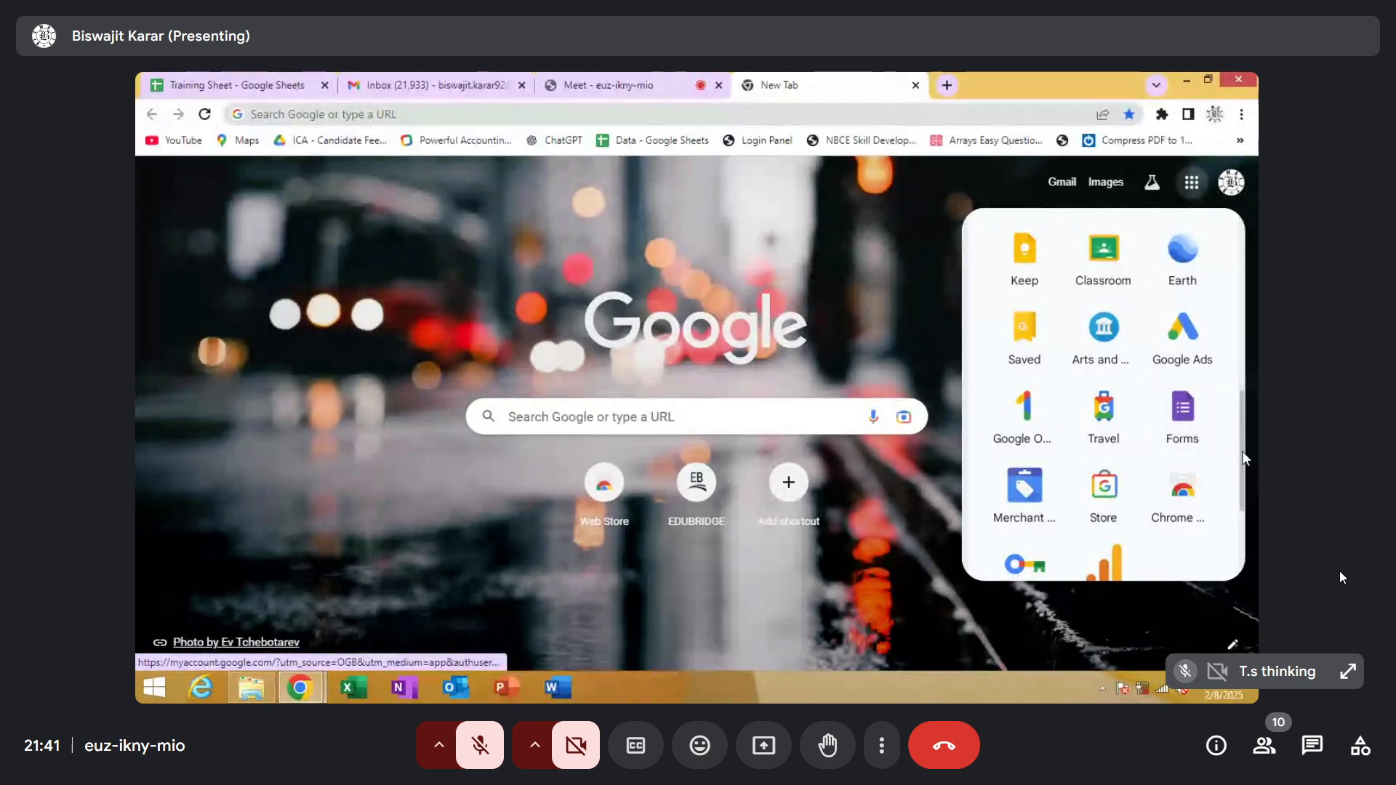
{"action": "left_click_drag", "start_coordinate": [1241, 451], "coordinate": [1238, 400]}
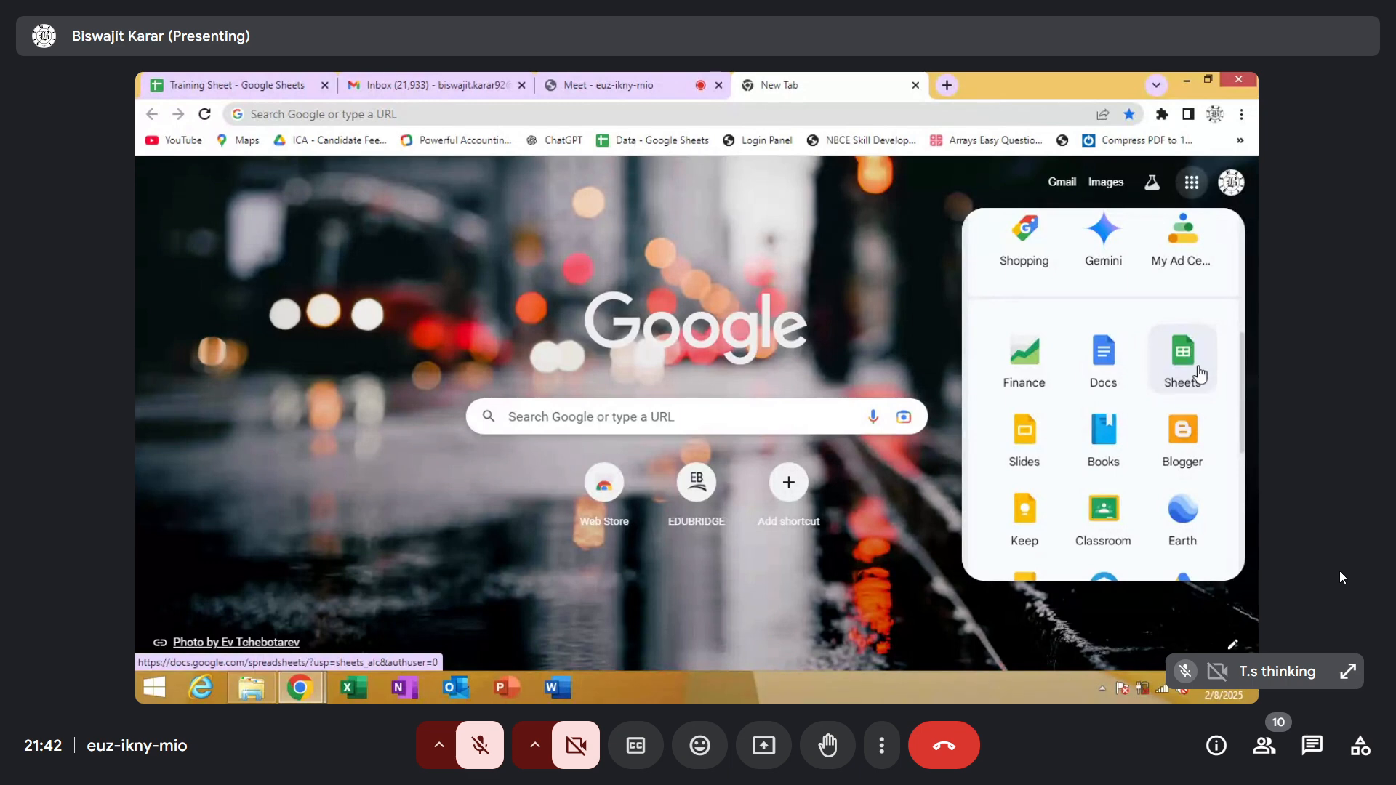
{"action": "left_click", "coordinate": [888, 268]}
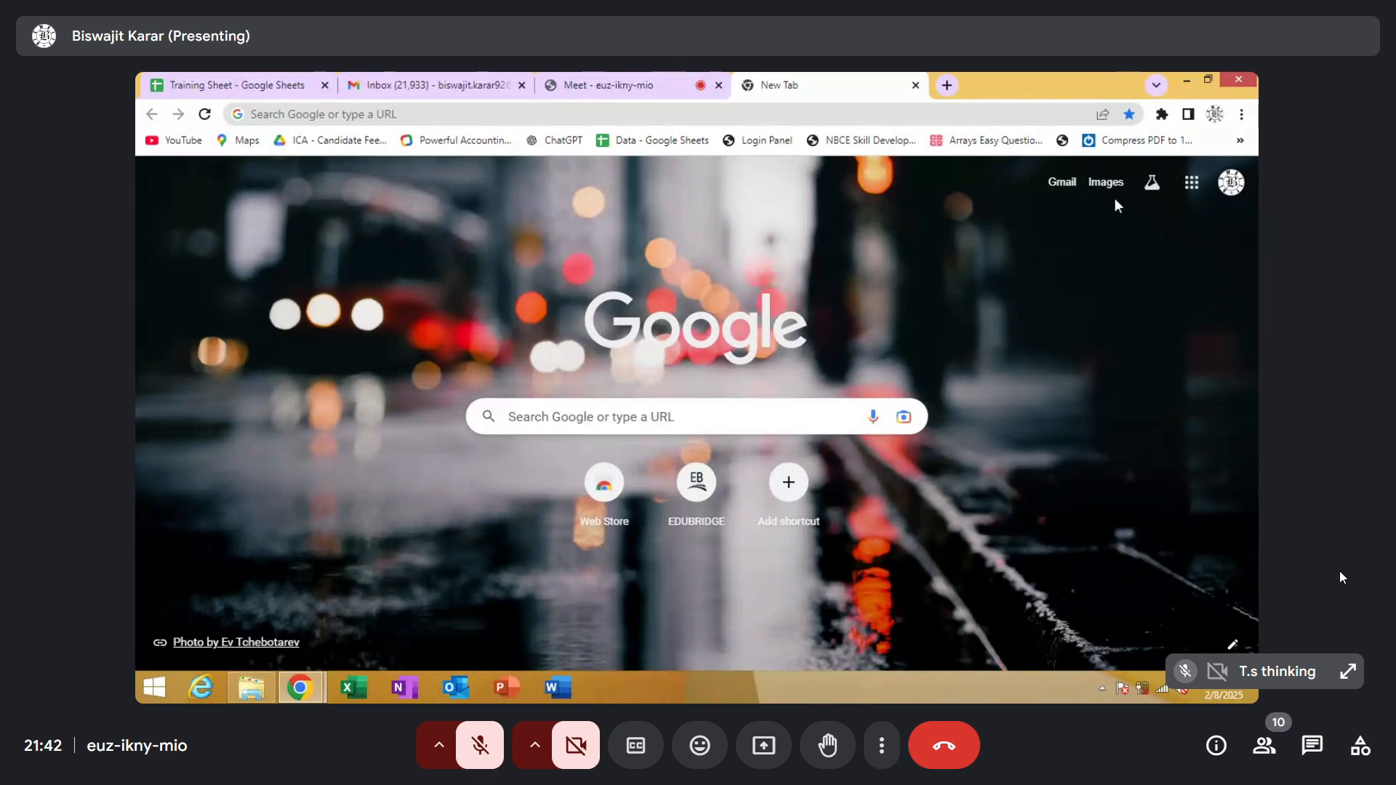
Open Google Forms from the list of Google apps
{"action": "left_click", "coordinate": [1190, 190]}
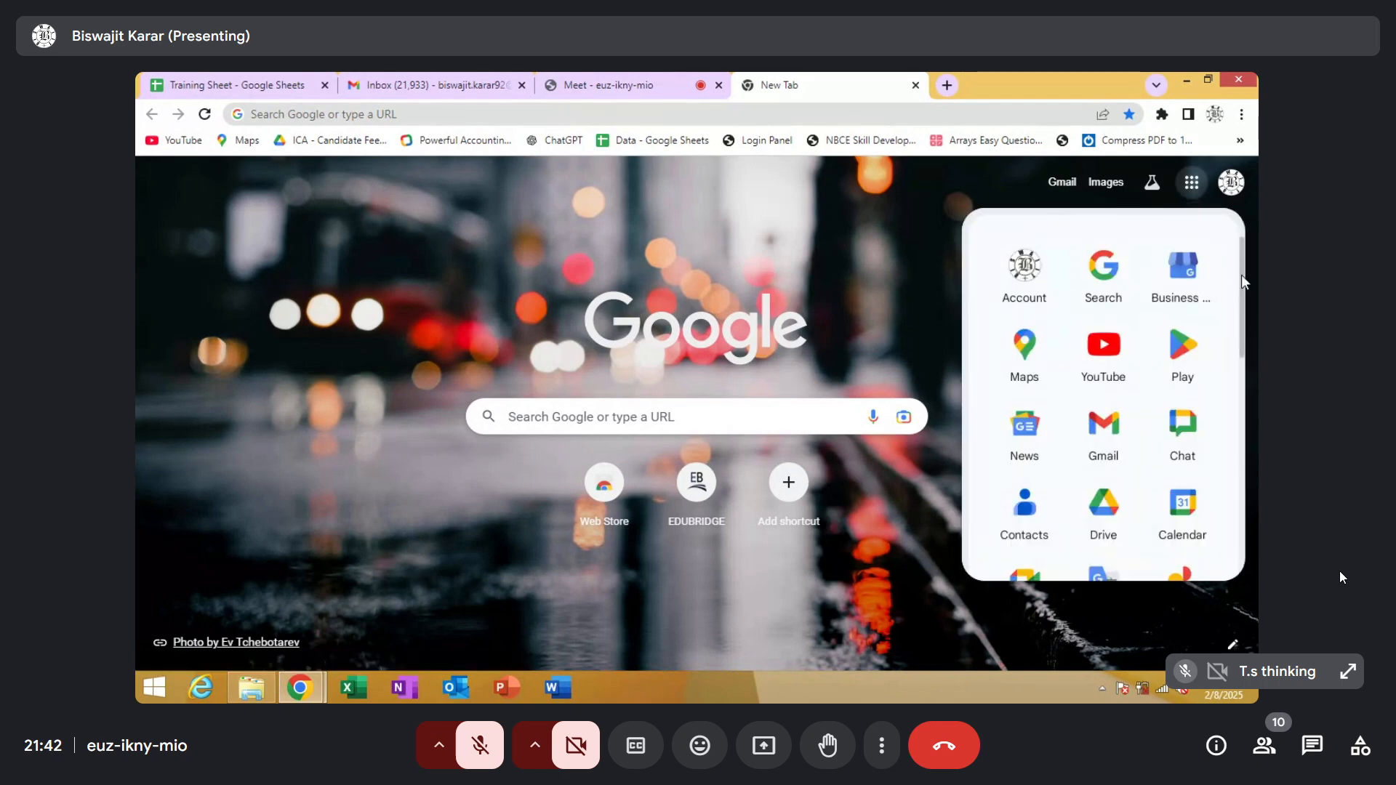
{"action": "left_click_drag", "start_coordinate": [1238, 273], "coordinate": [1236, 443]}
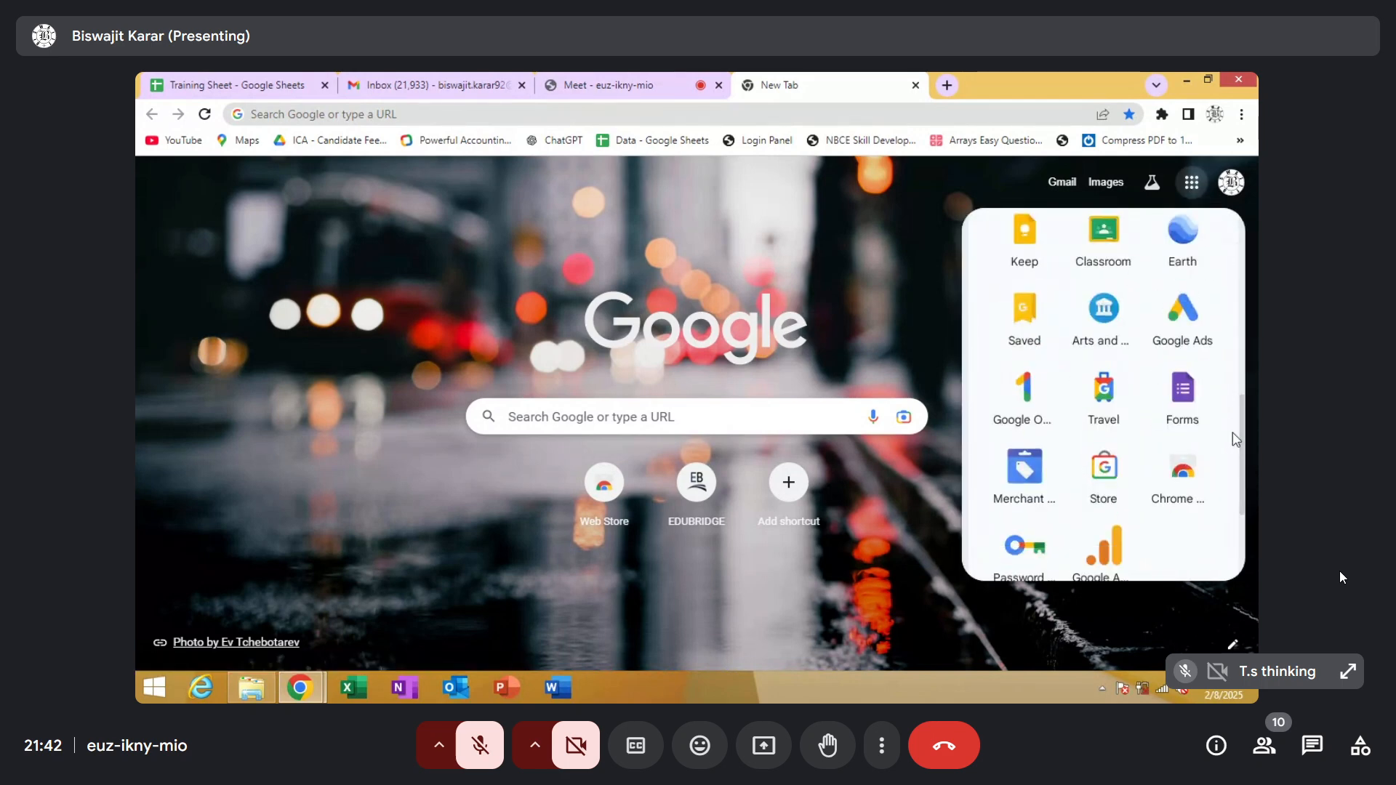
{"action": "left_click", "coordinate": [1170, 402]}
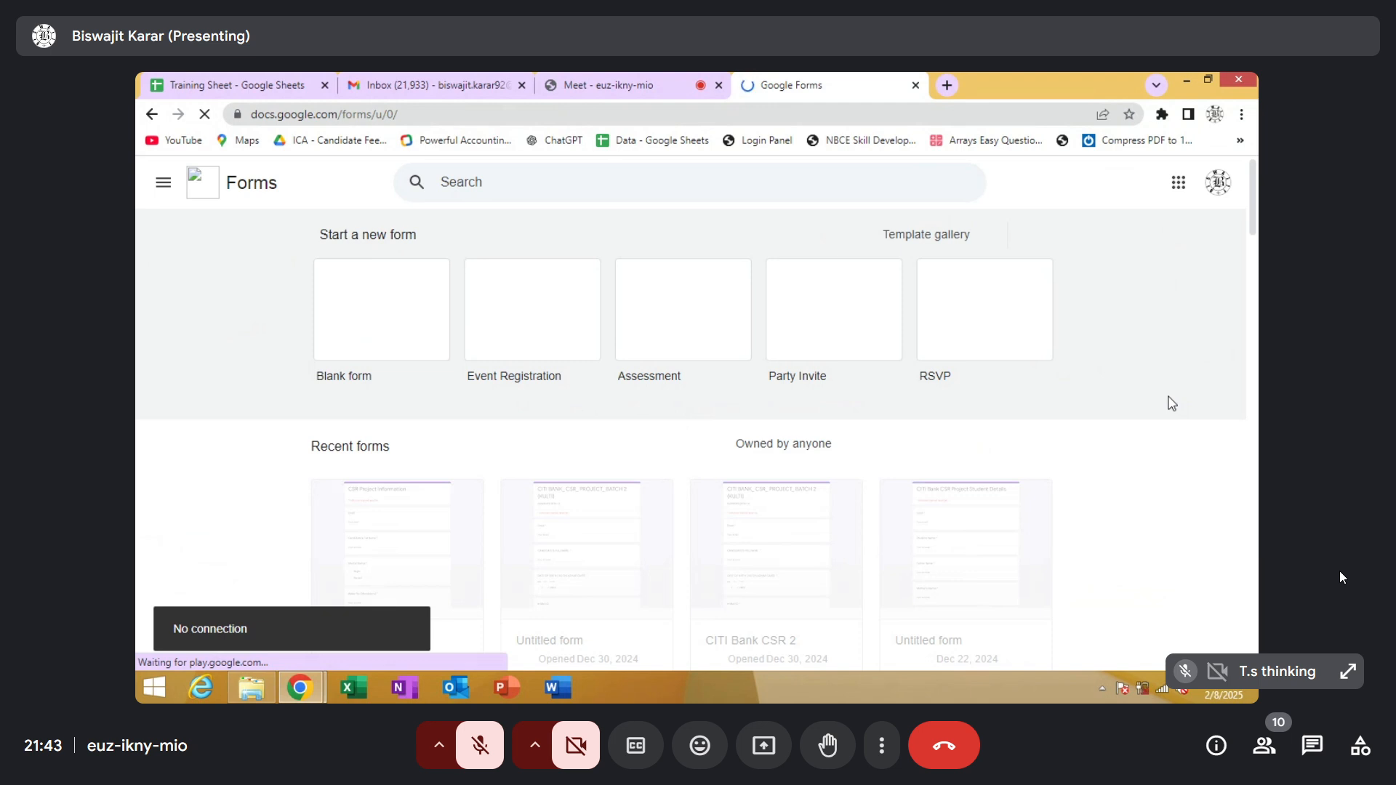
Check the Meet call and return to Google Forms to bring up the untitled form
{"action": "left_click", "coordinate": [623, 80]}
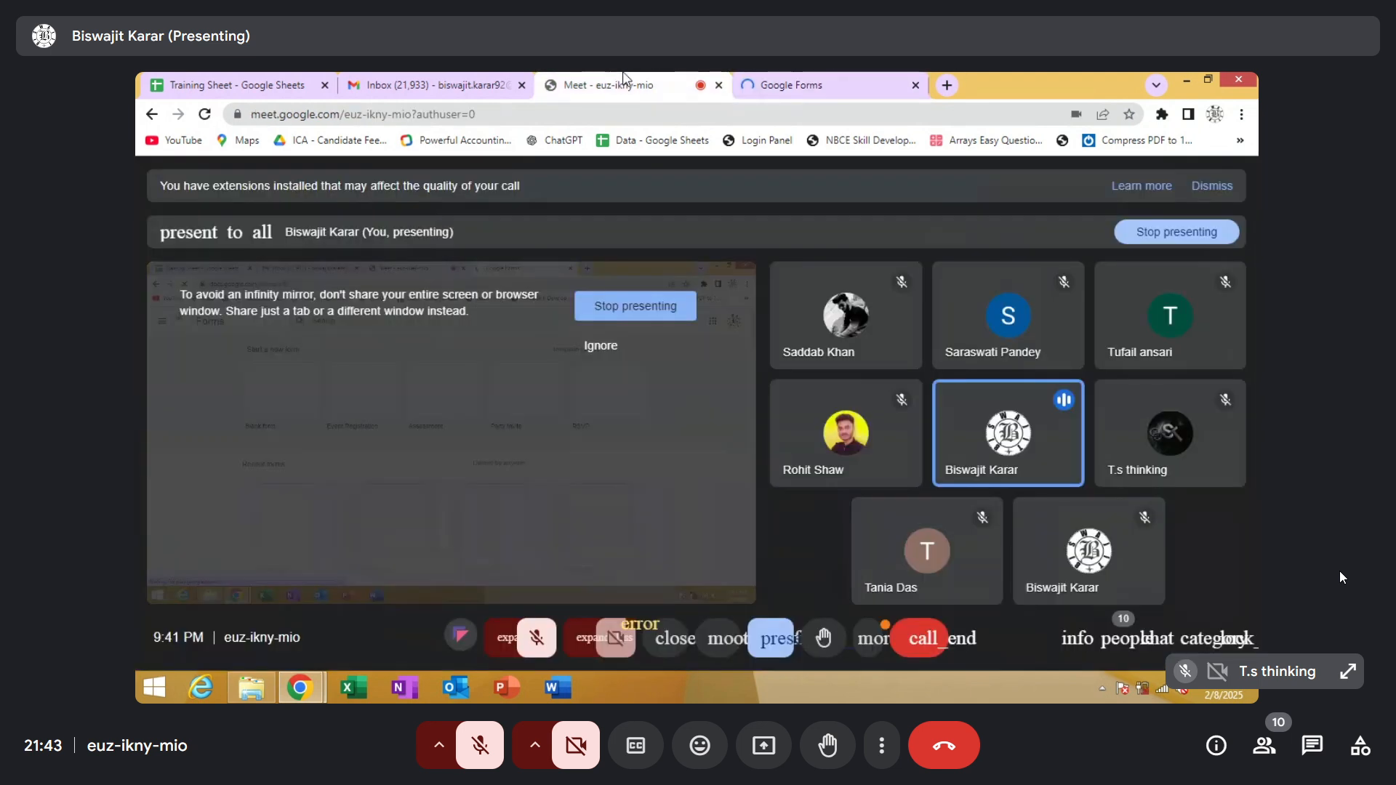
{"action": "left_click", "coordinate": [829, 82]}
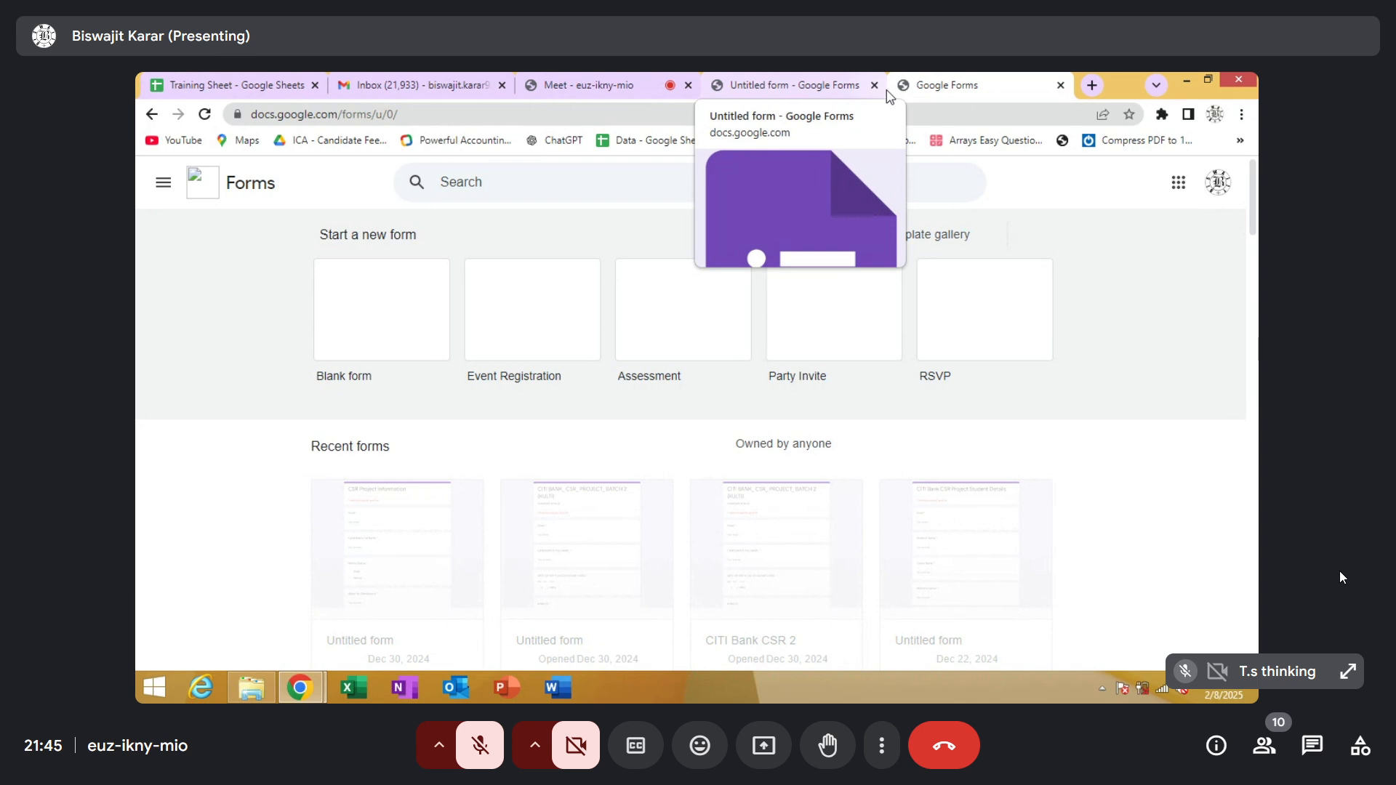
{"action": "left_click", "coordinate": [788, 85]}
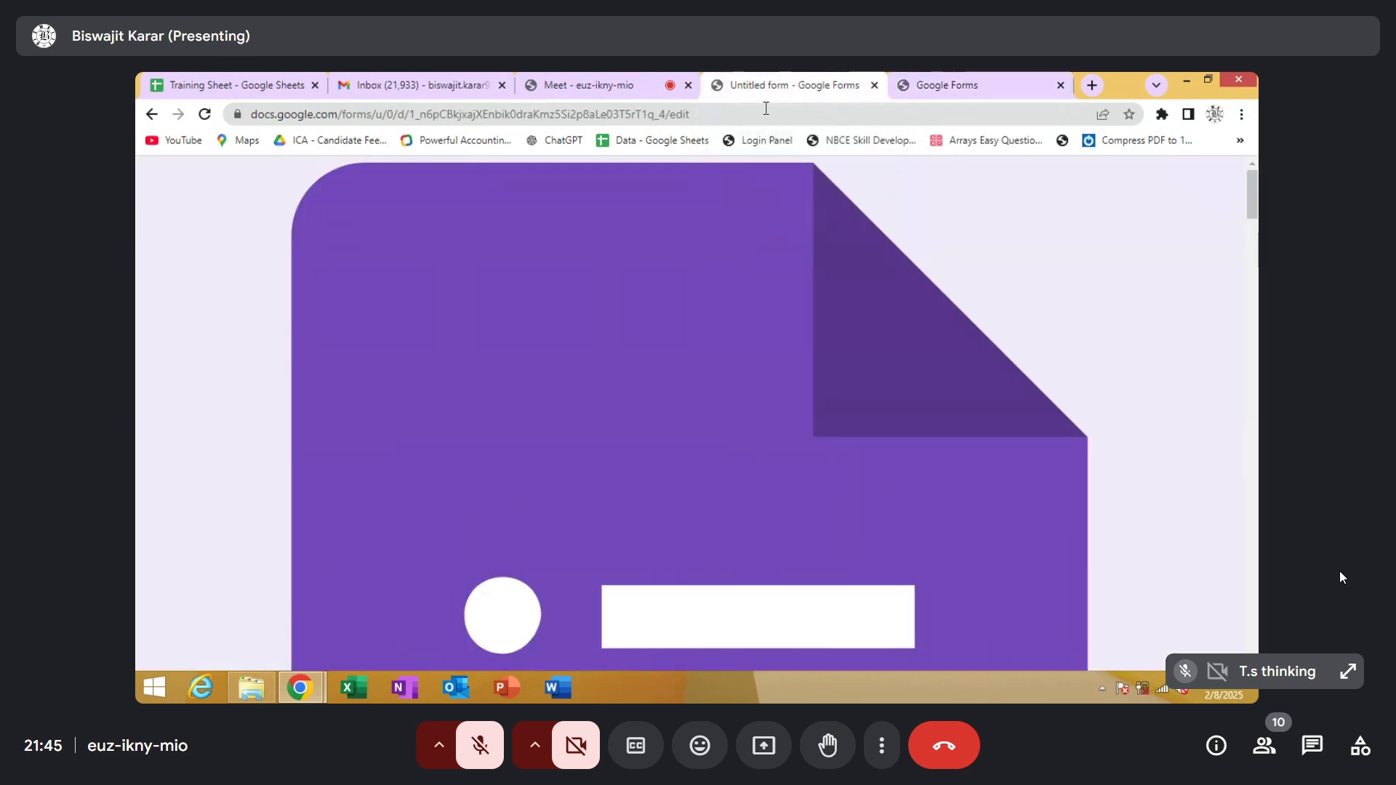
Check the Wi-Fi connection and the open Gmail and Meet pages, and return to the untitled form
{"action": "left_click", "coordinate": [1163, 688]}
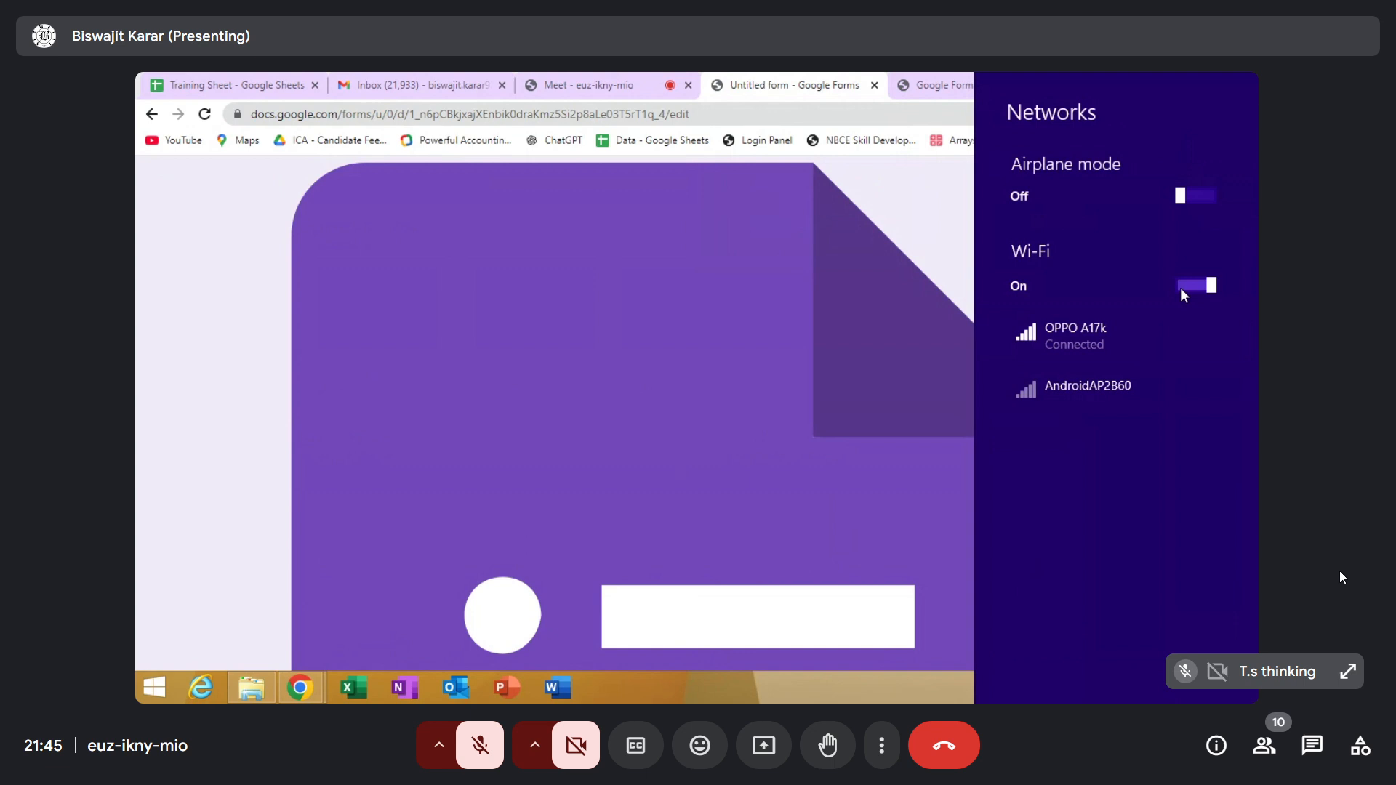
{"action": "left_click", "coordinate": [442, 81]}
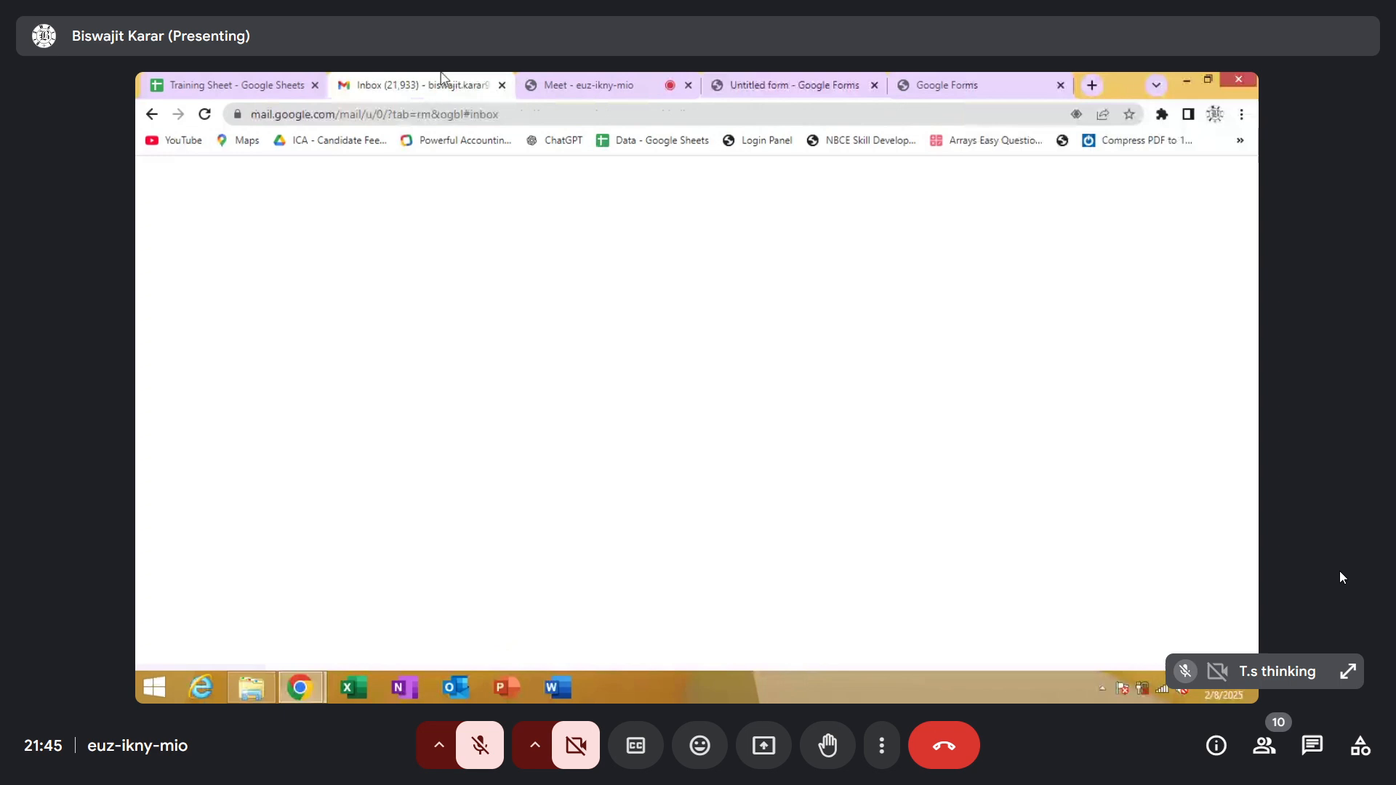
{"action": "left_click", "coordinate": [601, 80]}
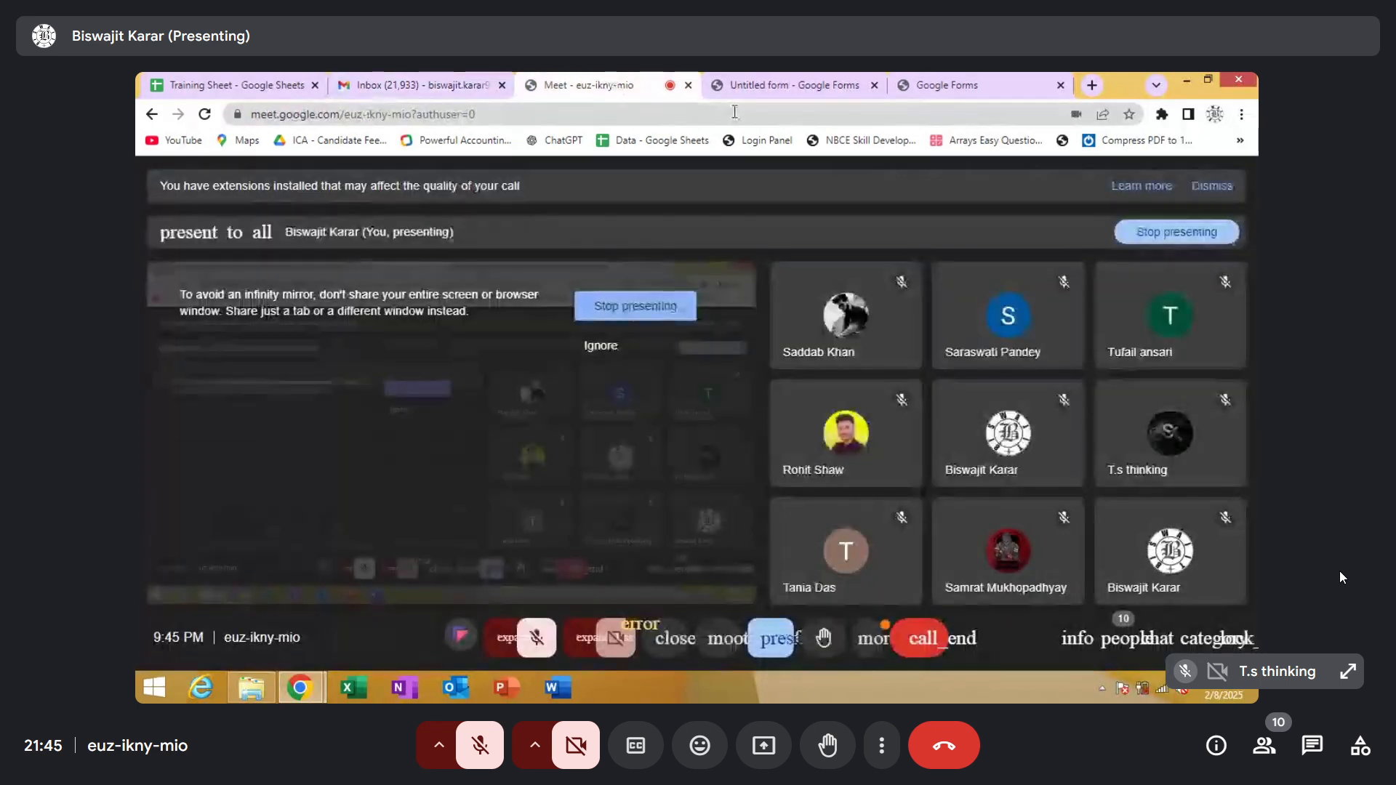
{"action": "left_click", "coordinate": [807, 86]}
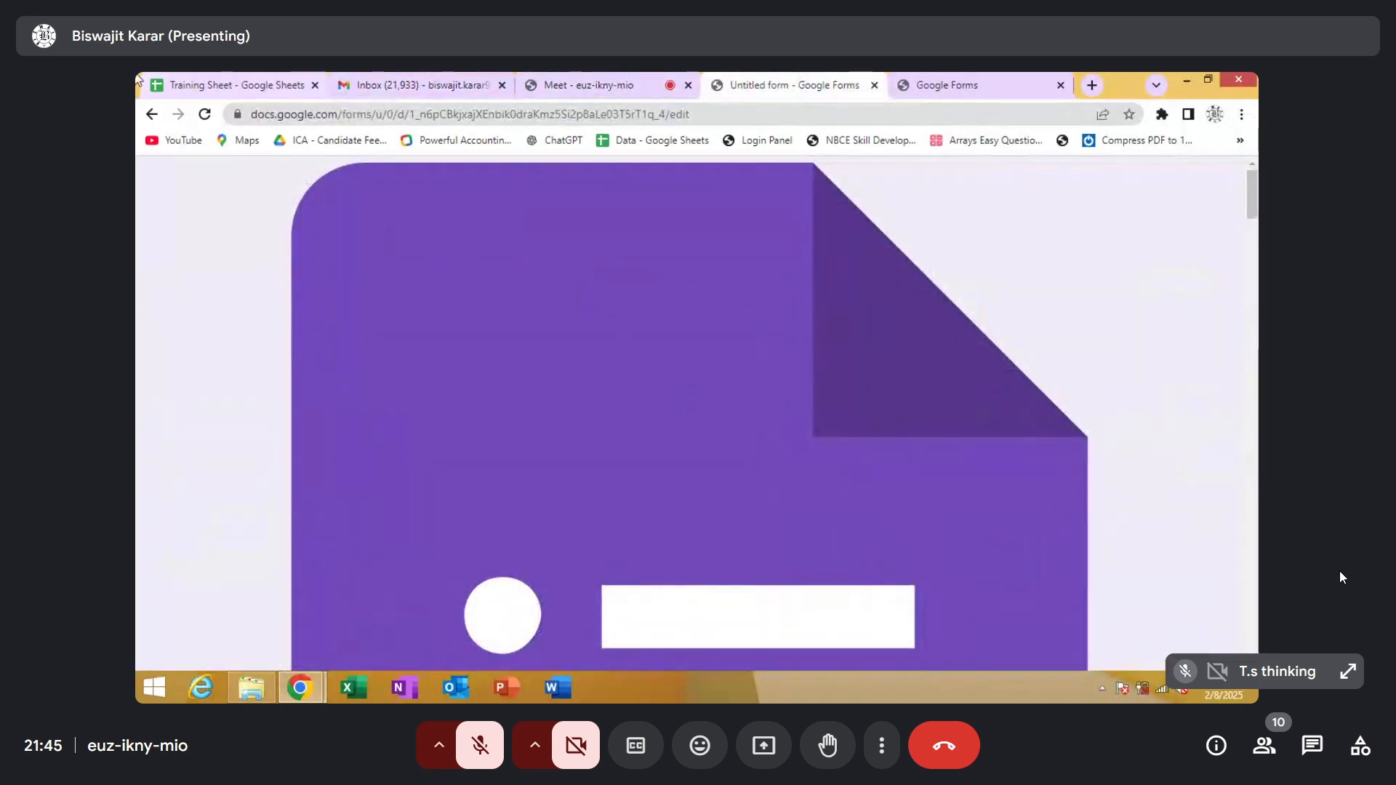
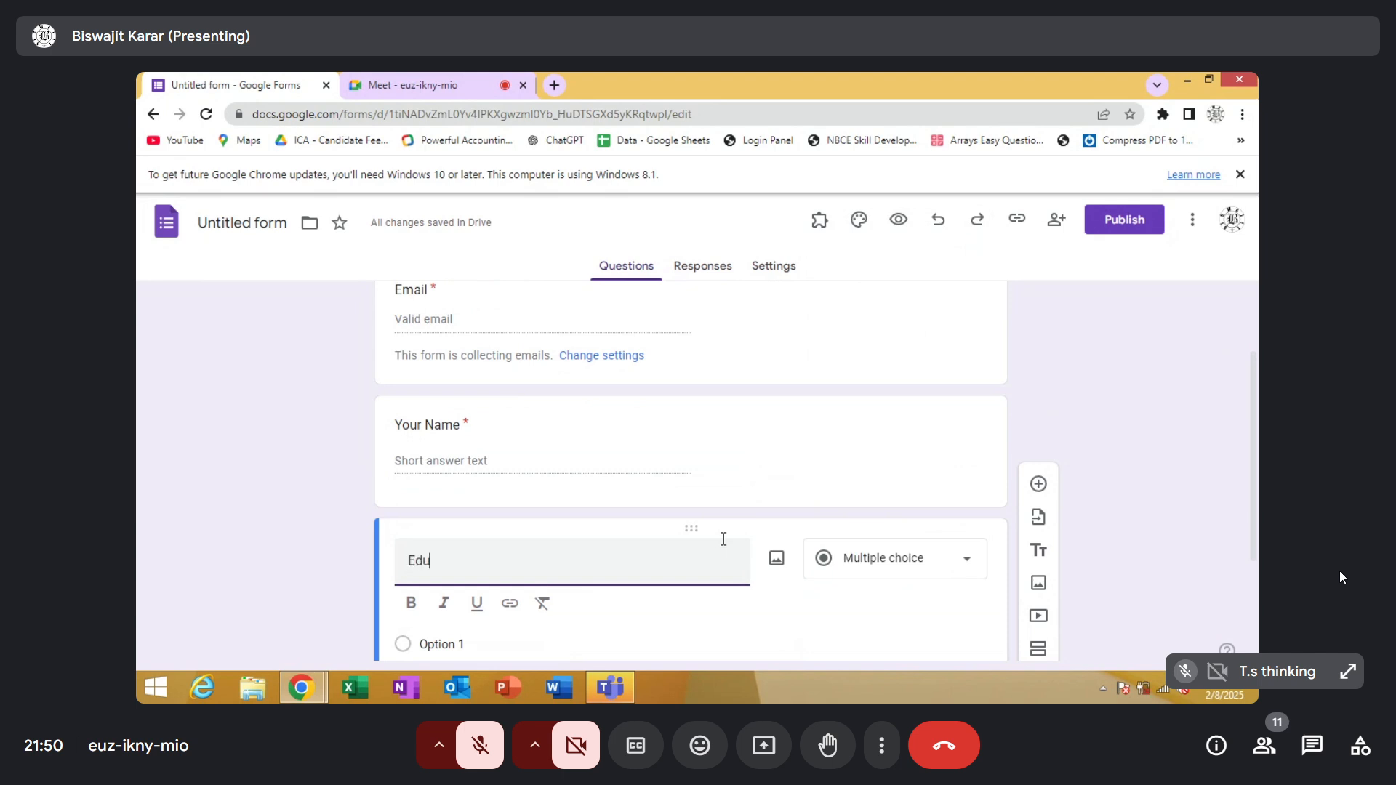
Enter Edu as the title of the question below Your Name
{"action": "type", "text": "tio"}
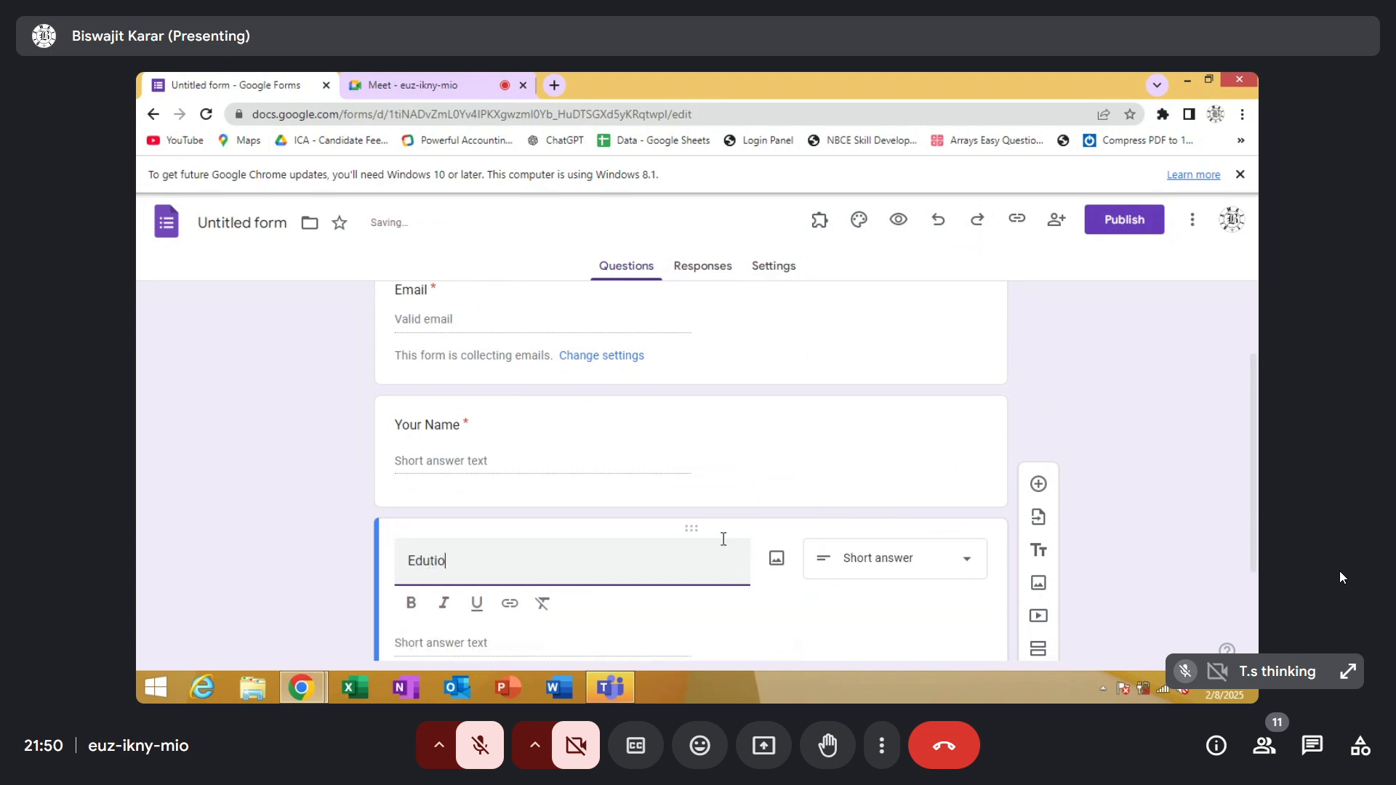
{"action": "type", "text": "n"}
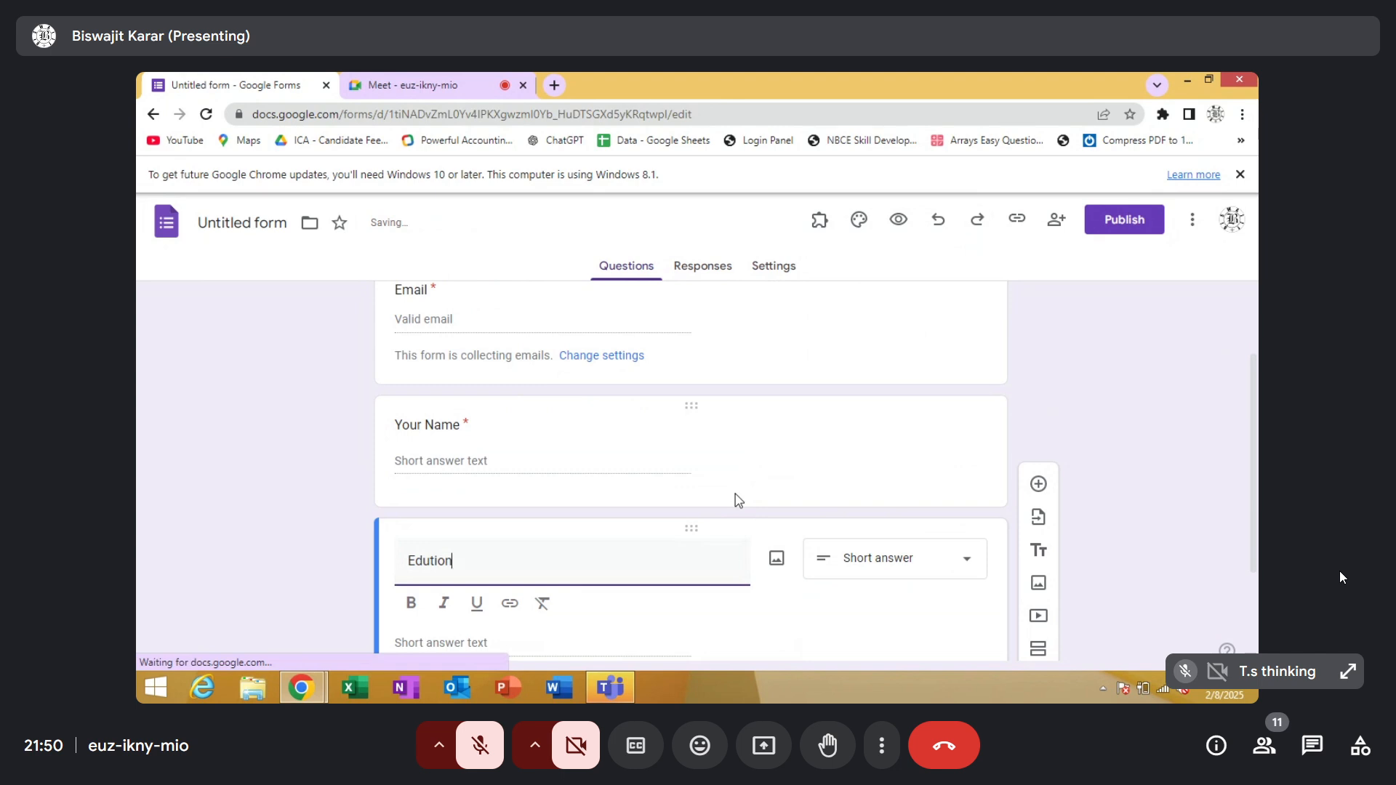
{"action": "key", "text": "BackSpace"}
{"action": "key", "text": "BackSpace"}
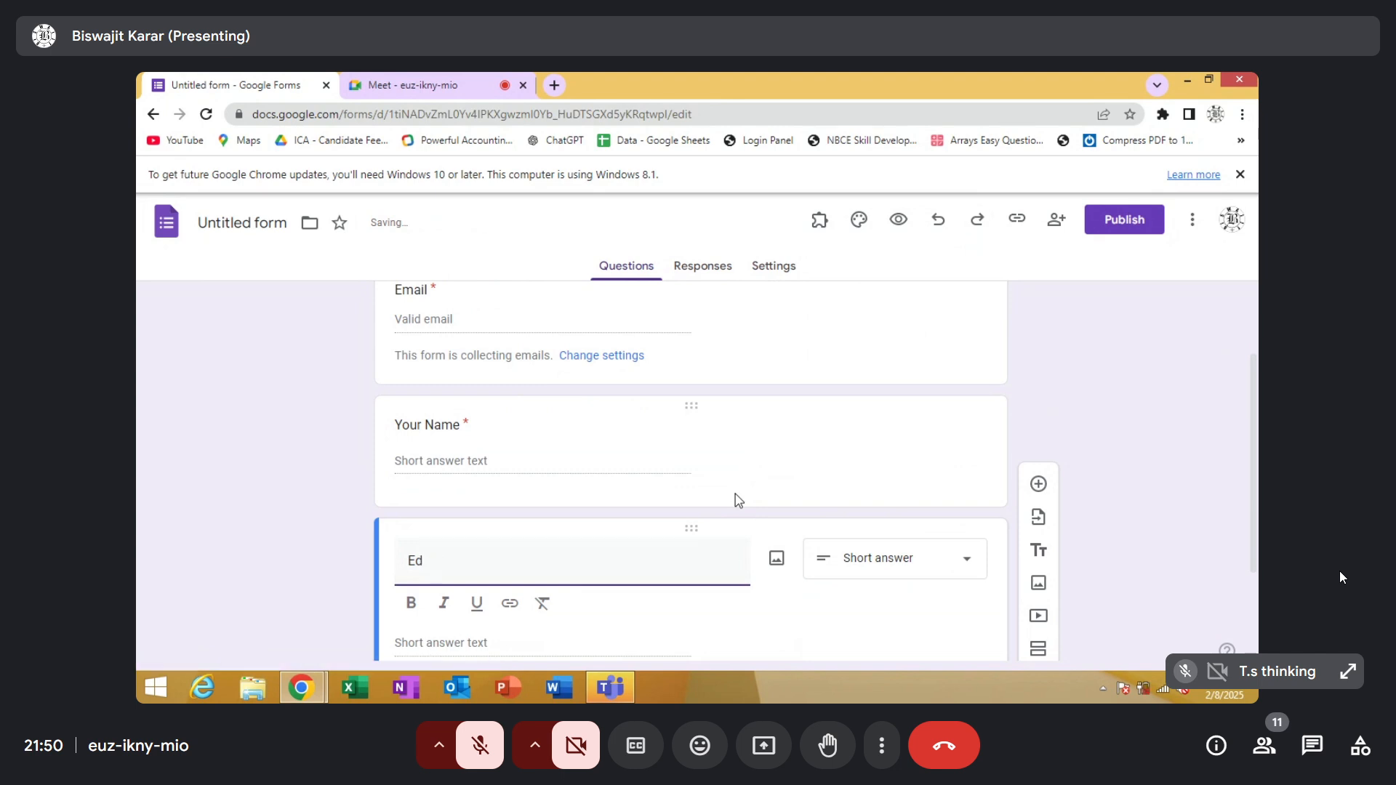
{"action": "type", "text": "c"}
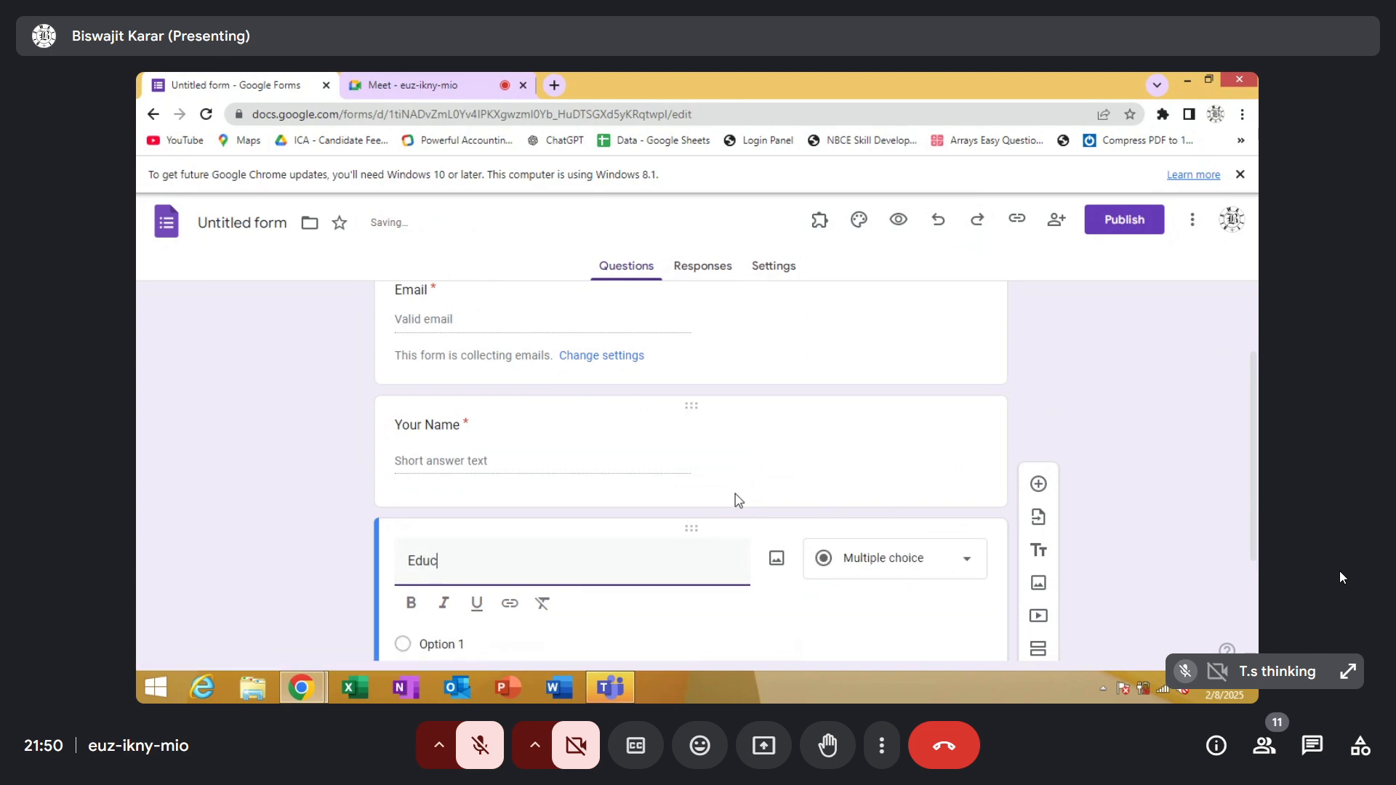
{"action": "key", "text": "BackSpace"}
{"action": "type", "text": "tion"}
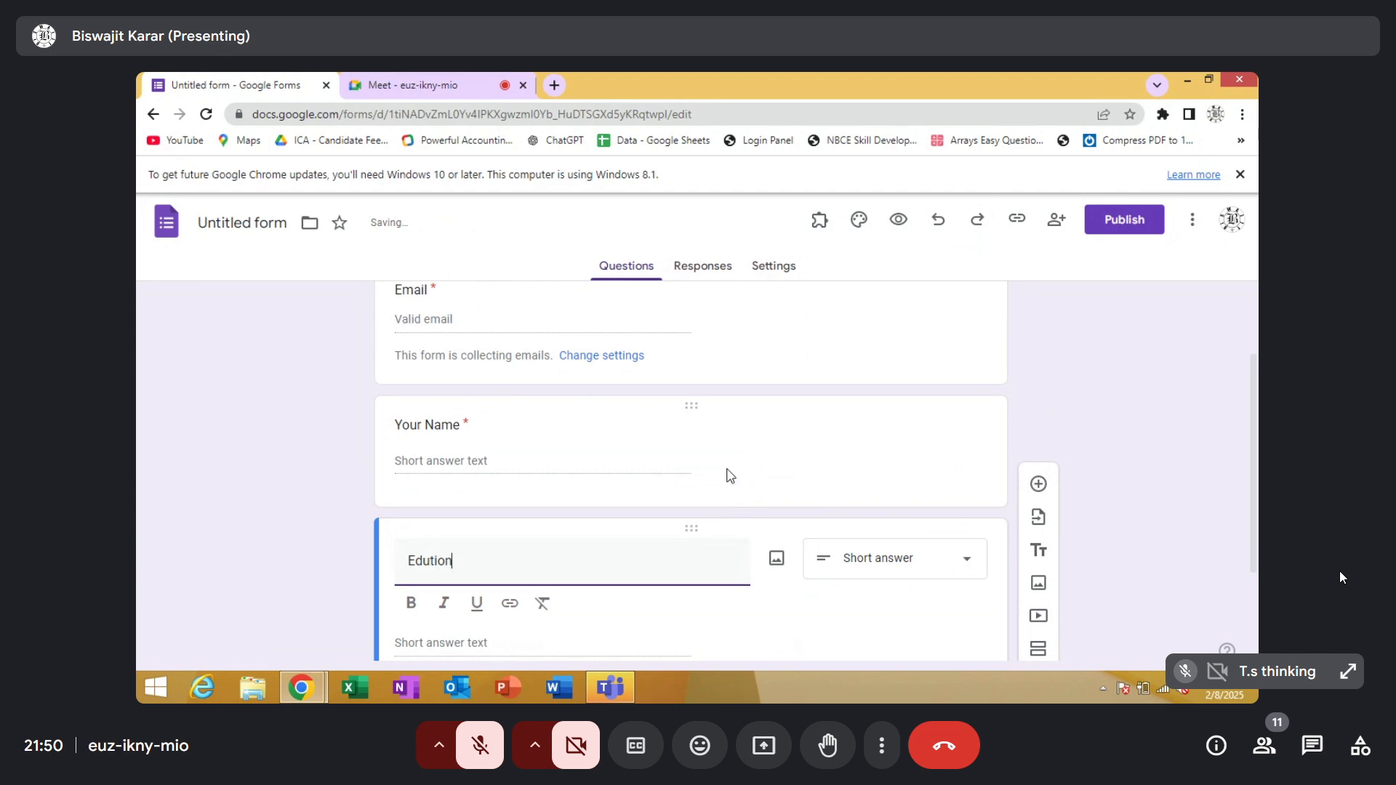
{"action": "key", "text": "BackSpace"}
{"action": "key", "text": "BackSpace"}
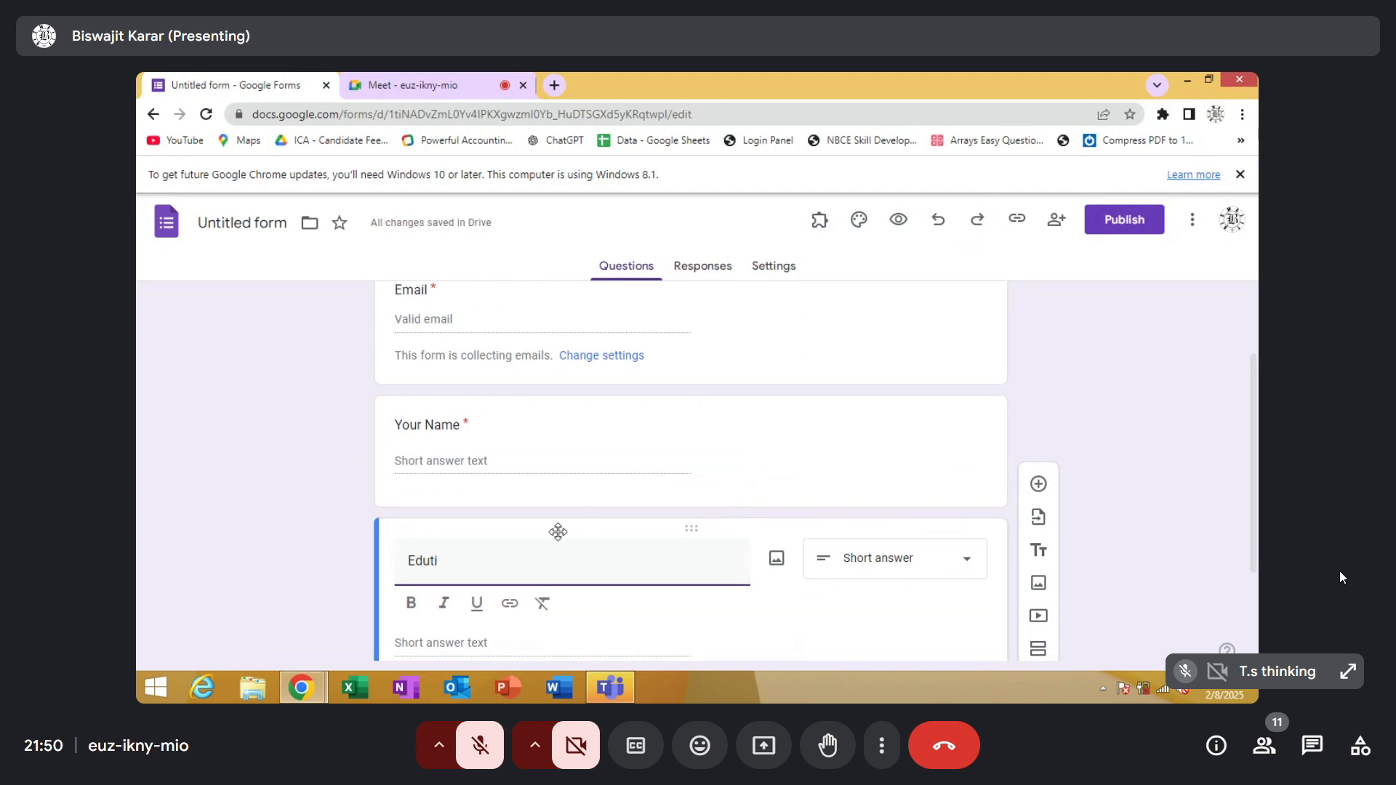
{"action": "key", "text": "BackSpace"}
{"action": "scroll", "coordinate": [839, 489], "scroll_direction": "down", "scroll_amount": 2}
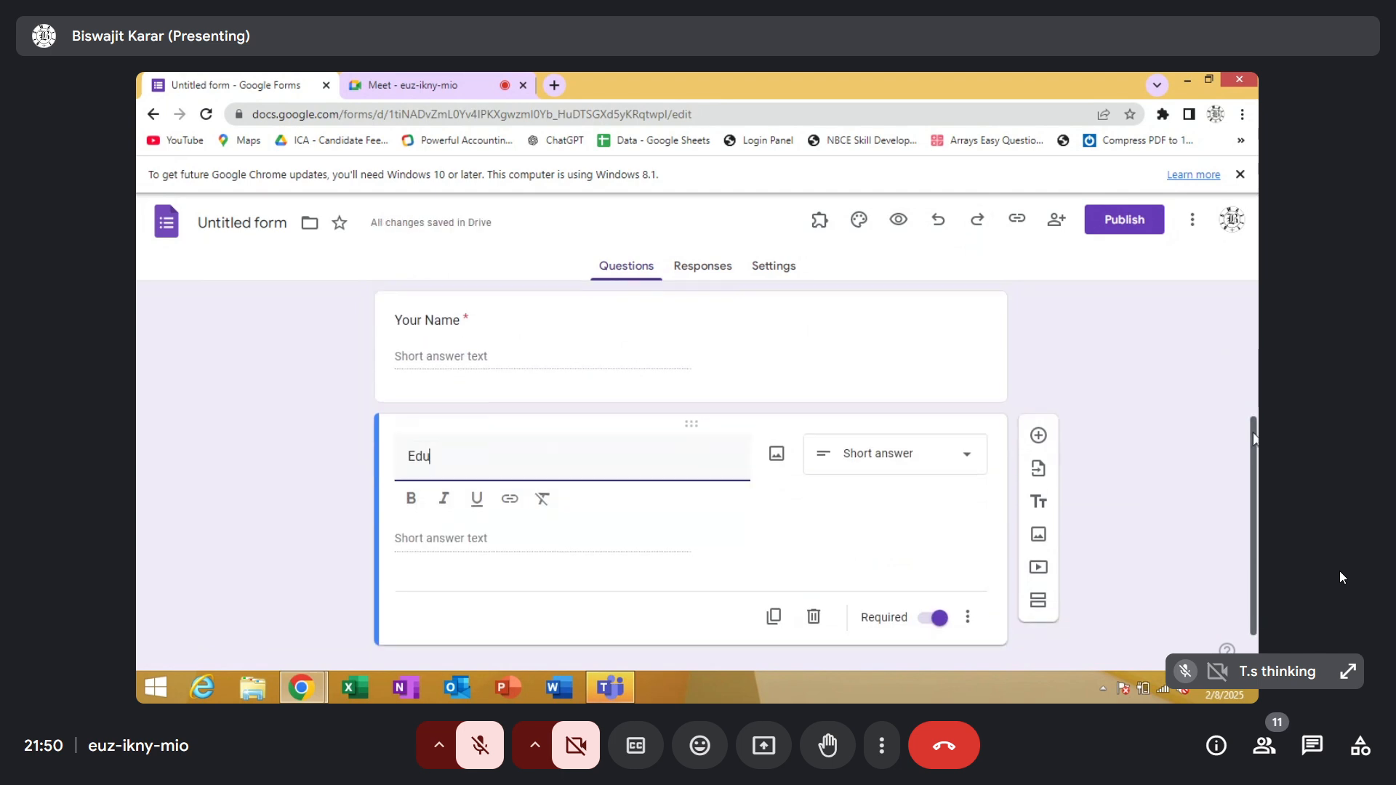
Make the Edu question a dropdown and enter 12, BA and BSC as its first three options
{"action": "left_click", "coordinate": [887, 469]}
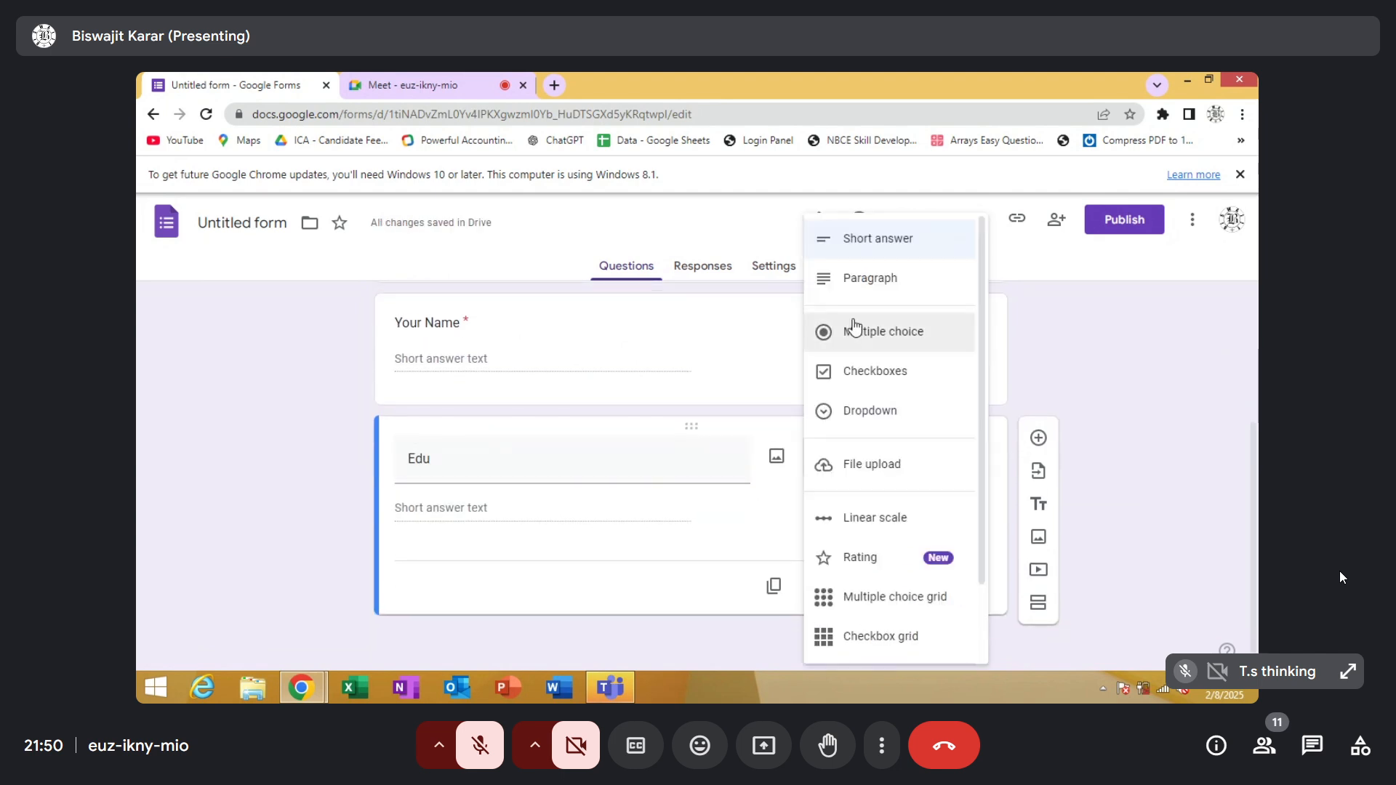
{"action": "left_click", "coordinate": [870, 411]}
{"action": "left_click", "coordinate": [497, 512]}
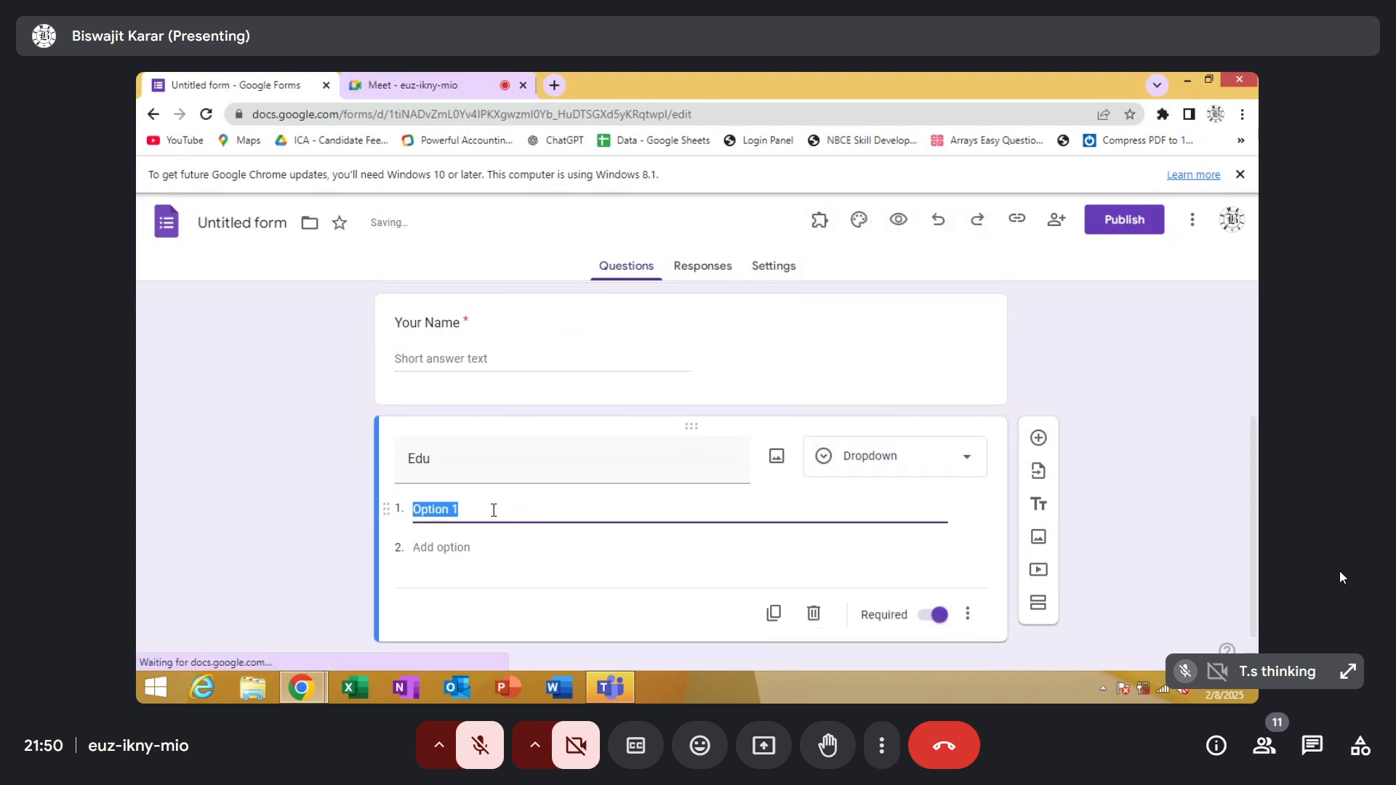
{"action": "type", "text": "12"}
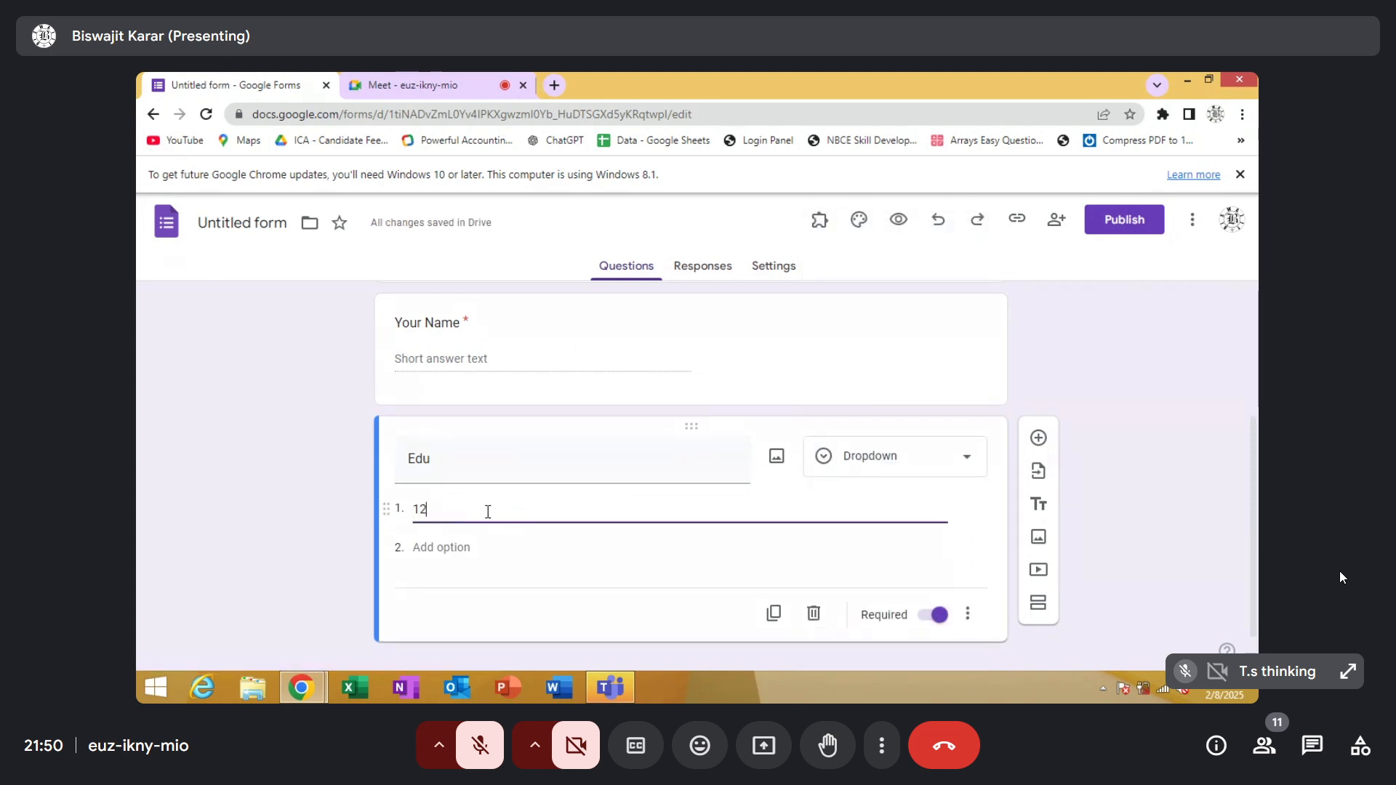
{"action": "left_click", "coordinate": [453, 549]}
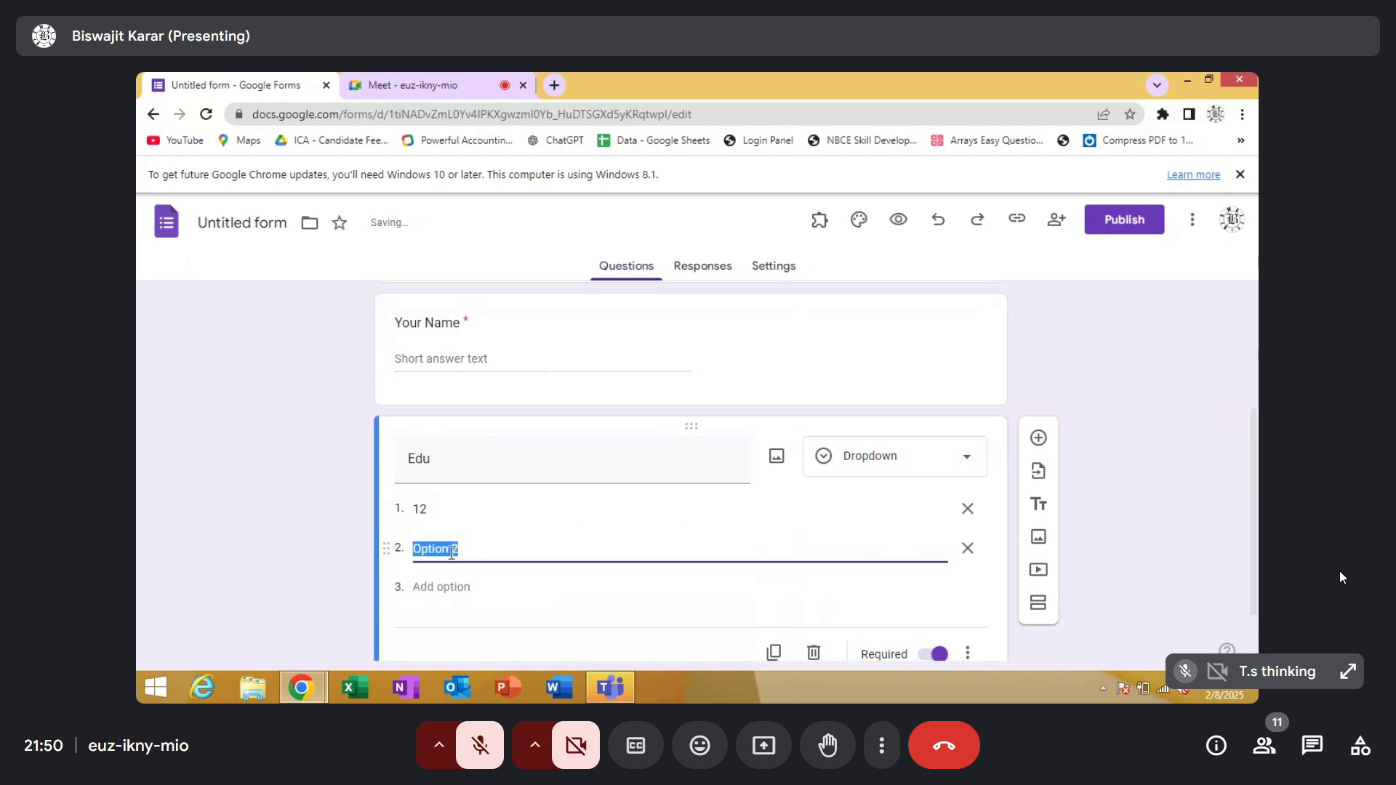
{"action": "type", "text": "ba"}
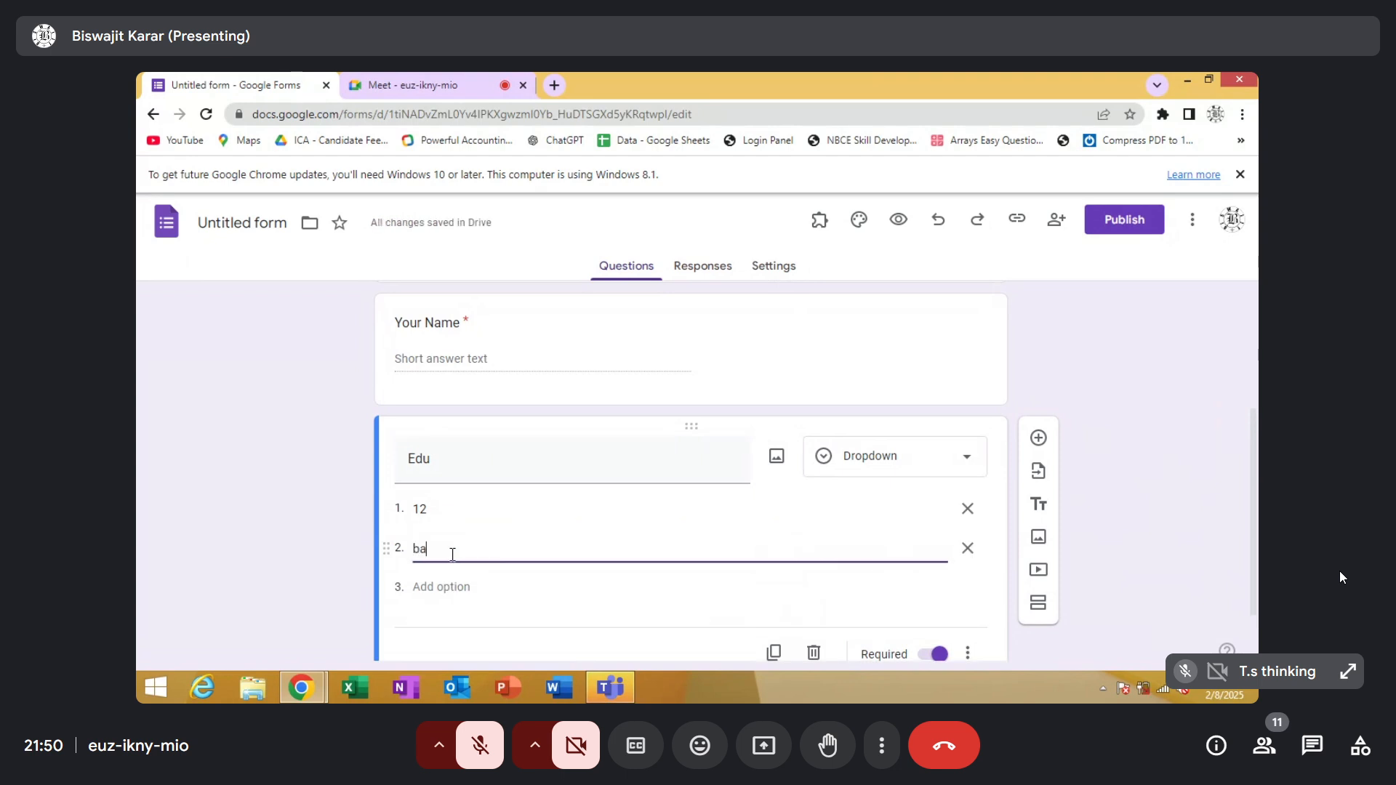
{"action": "key", "text": "BackSpace"}
{"action": "key", "text": "BackSpace"}
{"action": "left_click", "coordinate": [438, 585]}
{"action": "type", "text": "BSC"}
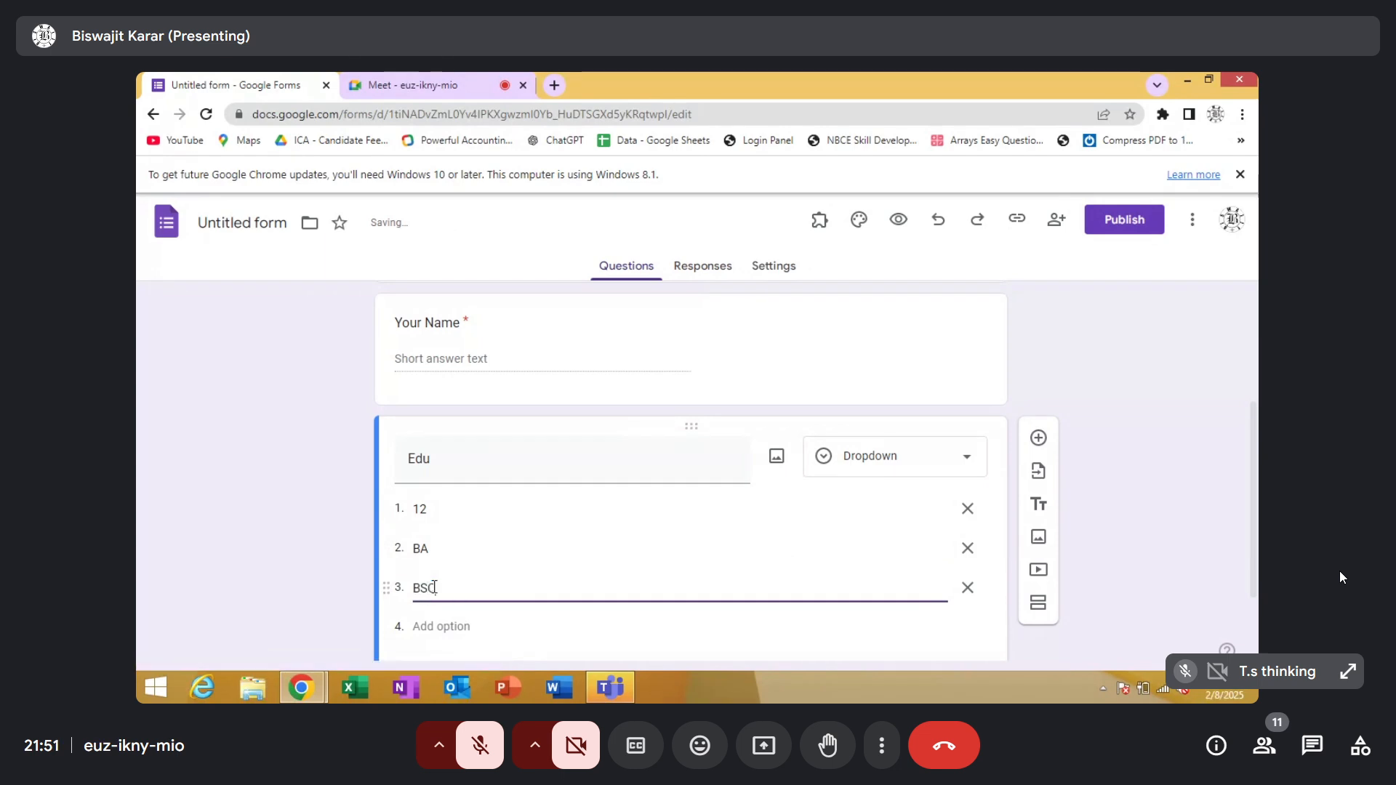
Add BCM, MBA and OTHERS as further options of the Edu dropdown
{"action": "left_click", "coordinate": [445, 627]}
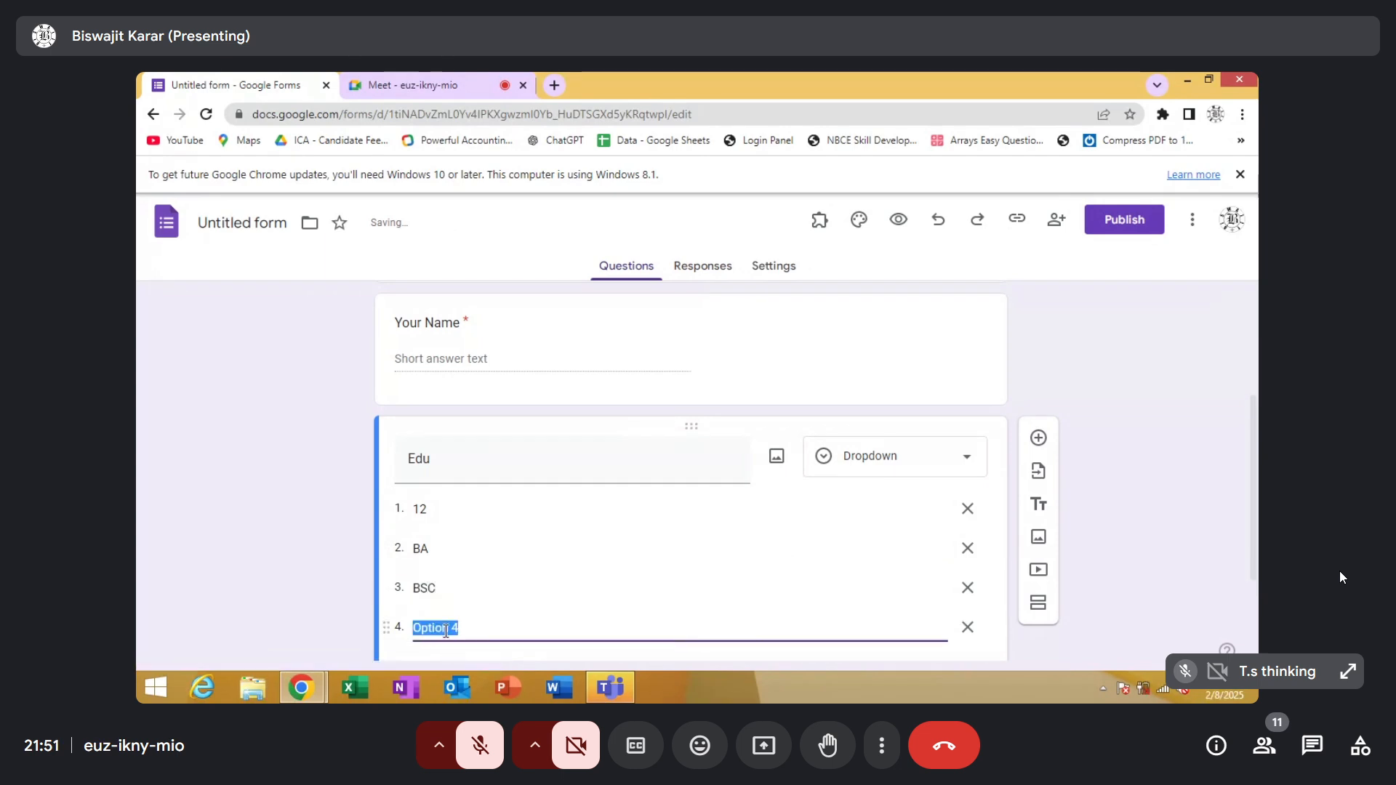
{"action": "type", "text": "BCM"}
{"action": "scroll", "coordinate": [1250, 435], "scroll_direction": "down", "scroll_amount": 2}
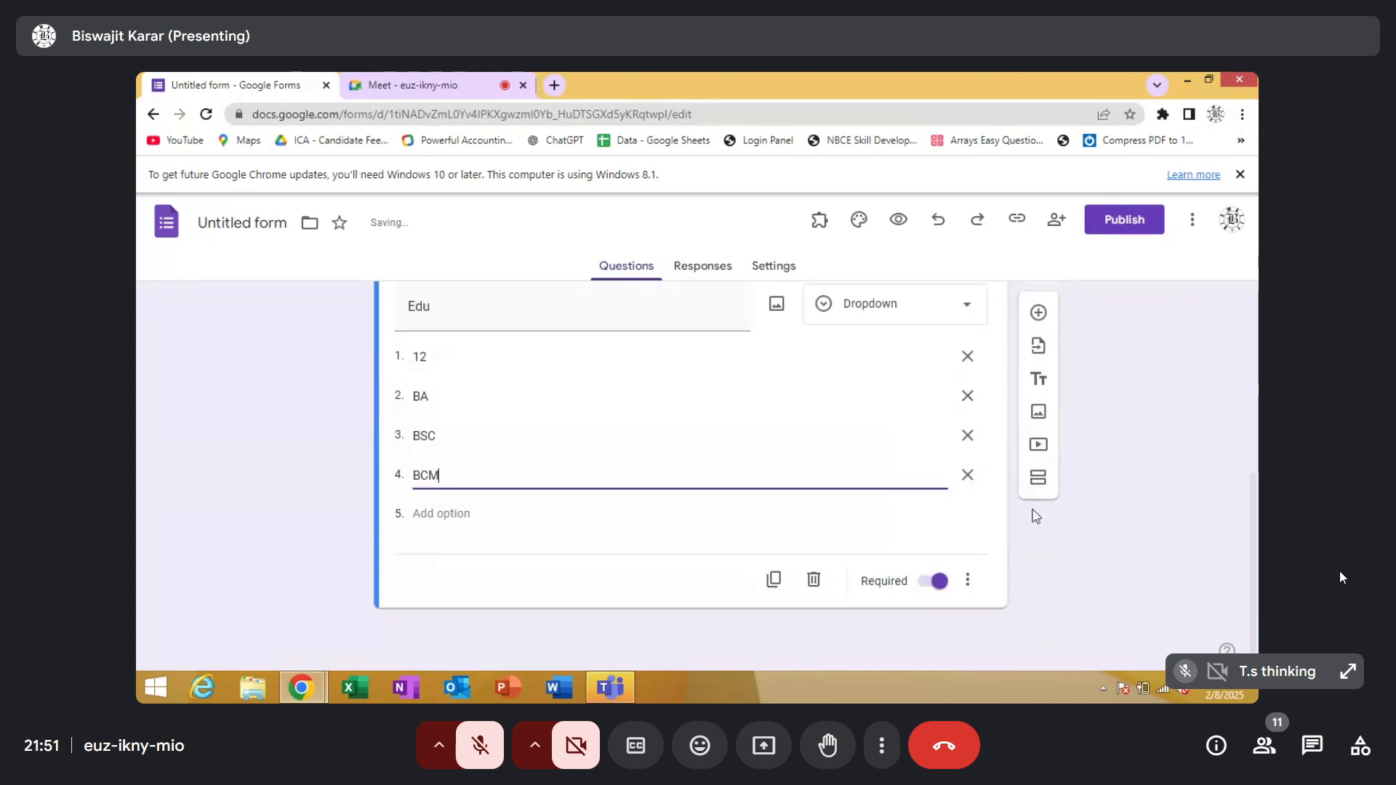
{"action": "left_click", "coordinate": [440, 513]}
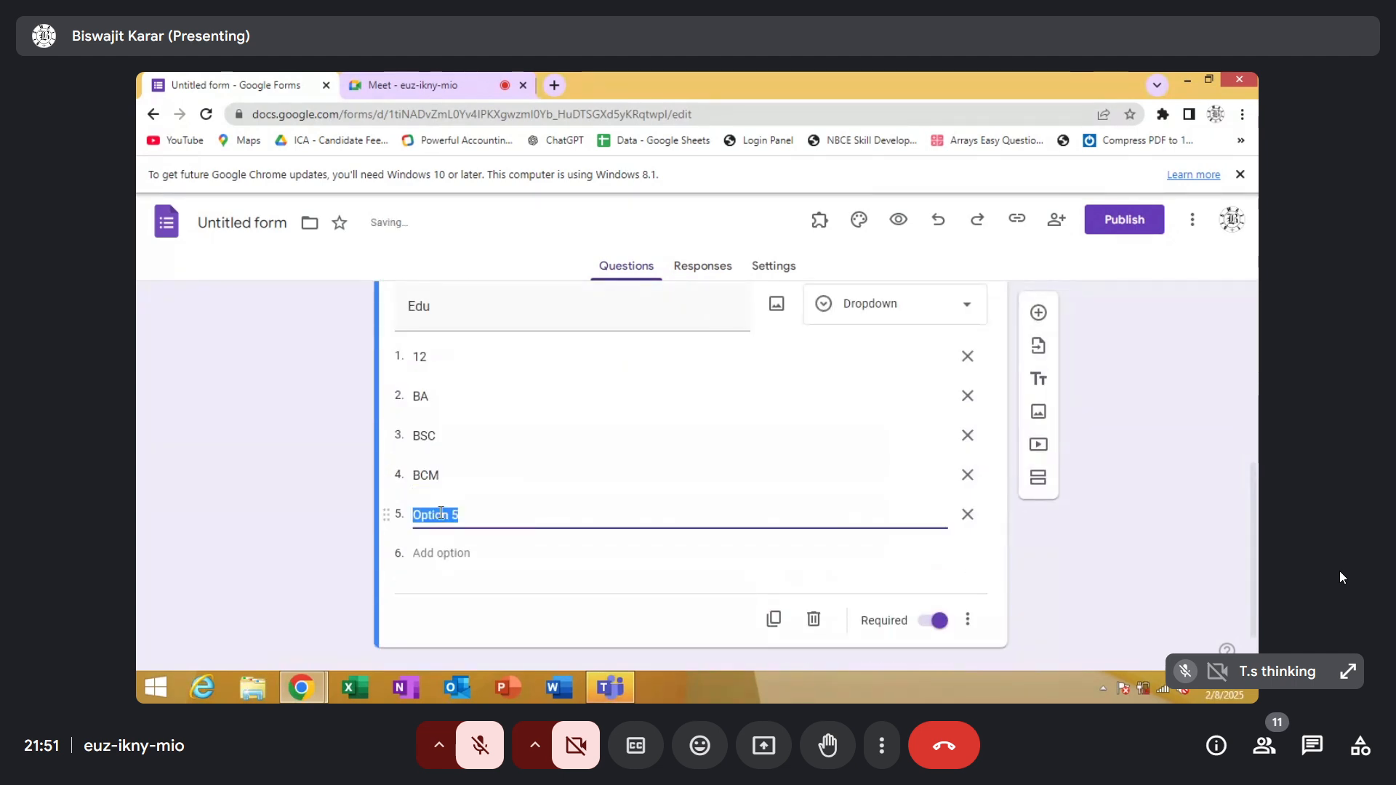
{"action": "type", "text": "MBA"}
{"action": "left_click", "coordinate": [439, 552]}
{"action": "type", "text": "OTHE"}
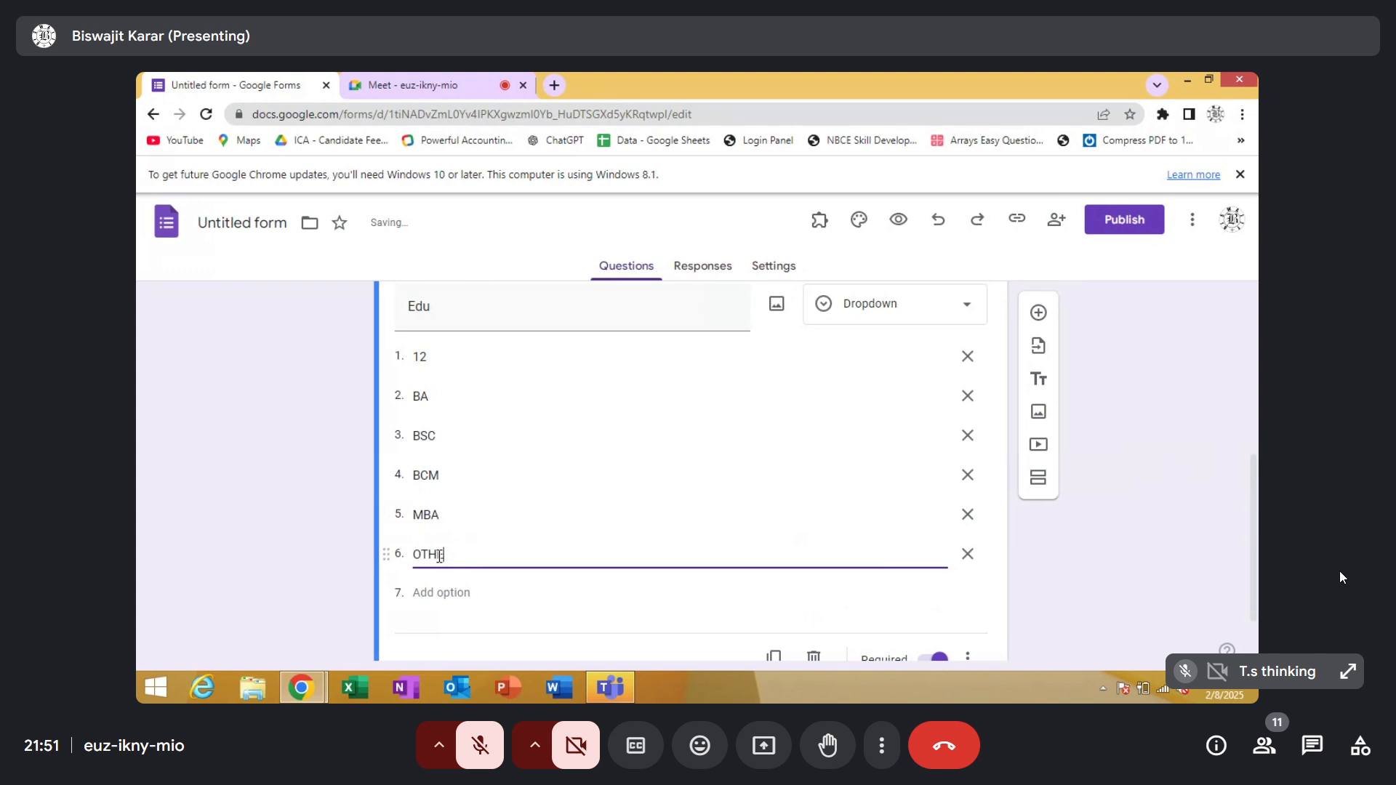
{"action": "type", "text": "RS"}
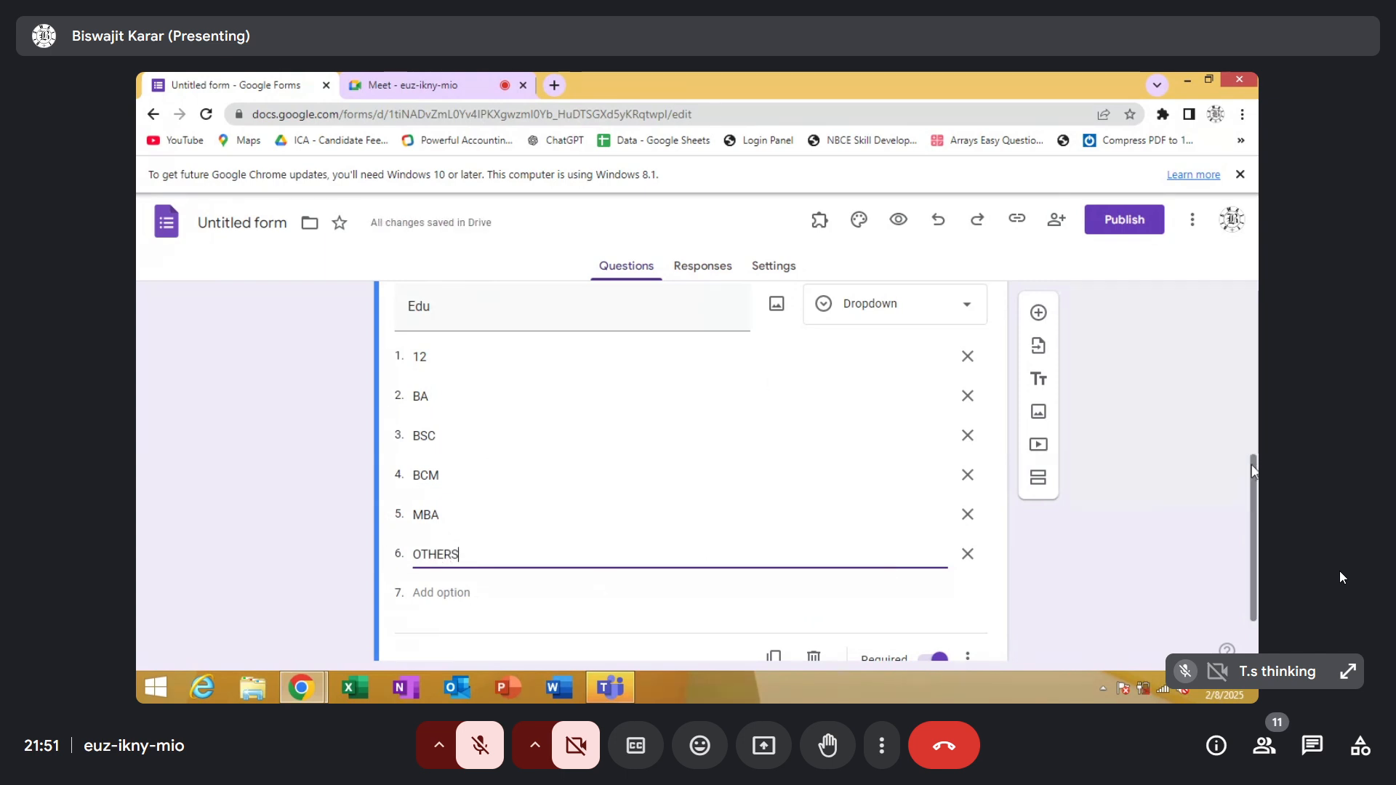
Add a question titled ADDRESS below the Edu dropdown and set its answer type to Paragraph
{"action": "scroll", "coordinate": [1249, 505], "scroll_direction": "down", "scroll_amount": 1}
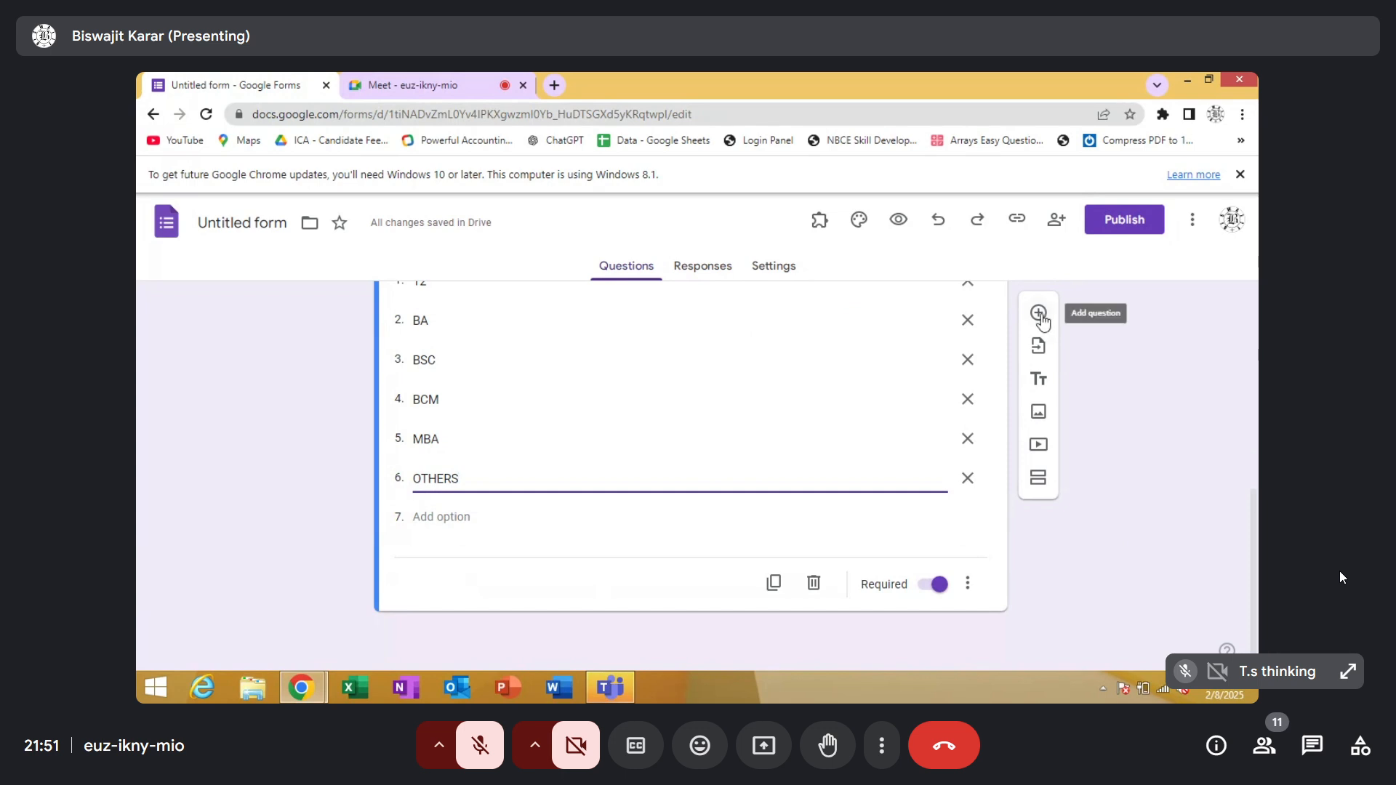
{"action": "left_click", "coordinate": [1041, 317]}
{"action": "left_click", "coordinate": [1039, 314]}
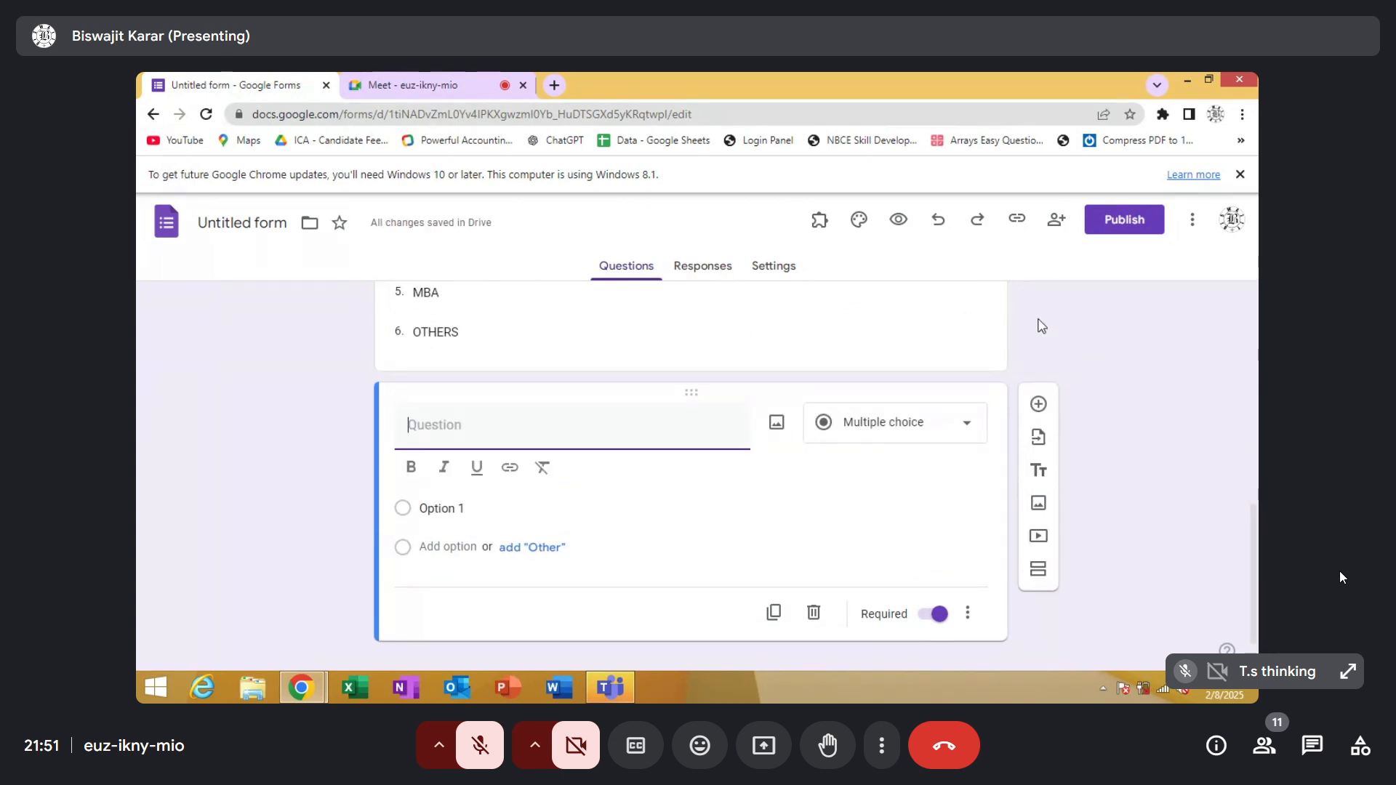
{"action": "type", "text": "aDDRESS"}
{"action": "key", "text": "BackSpace"}
{"action": "key", "text": "BackSpace"}
{"action": "key", "text": "BackSpace"}
{"action": "type", "text": "ADDRESS"}
{"action": "left_click", "coordinate": [877, 426]}
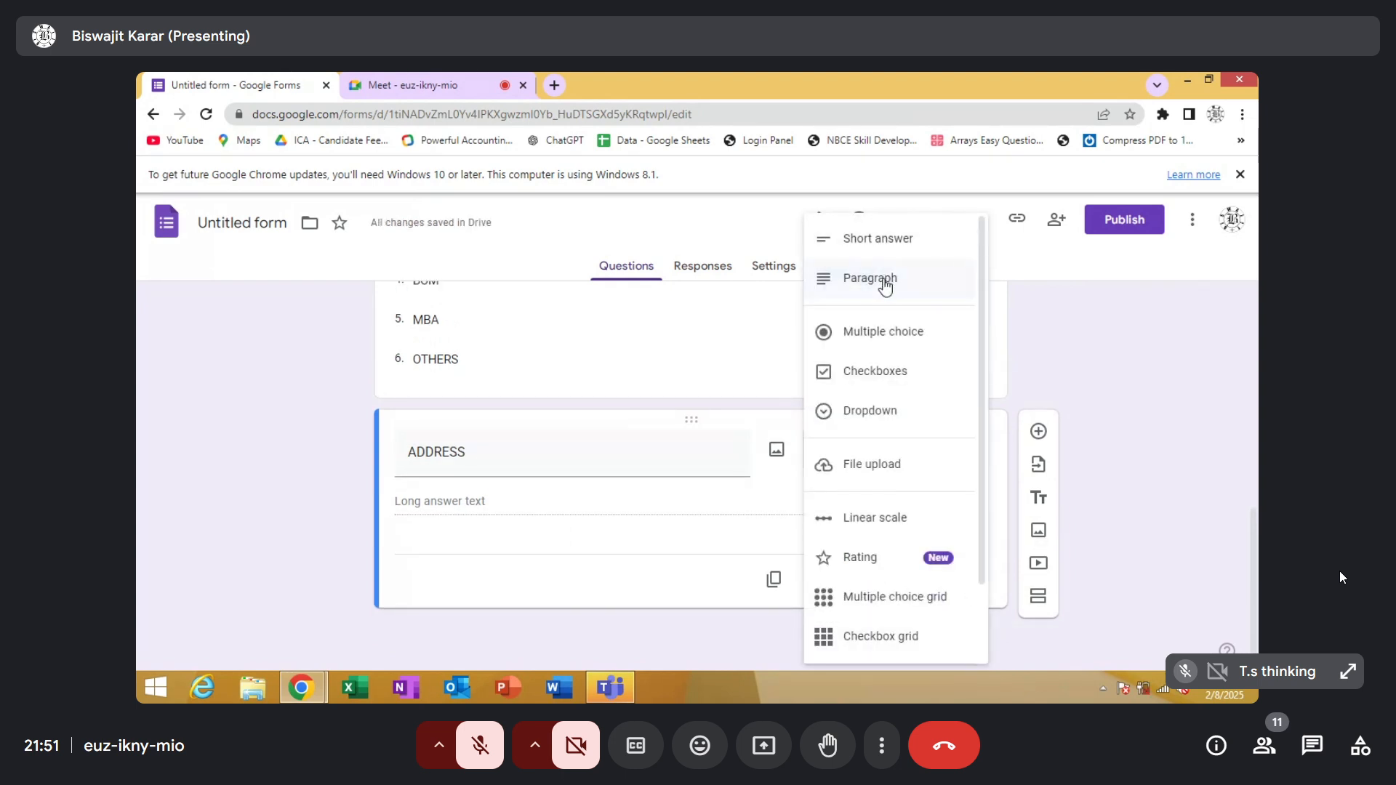
{"action": "left_click", "coordinate": [883, 284]}
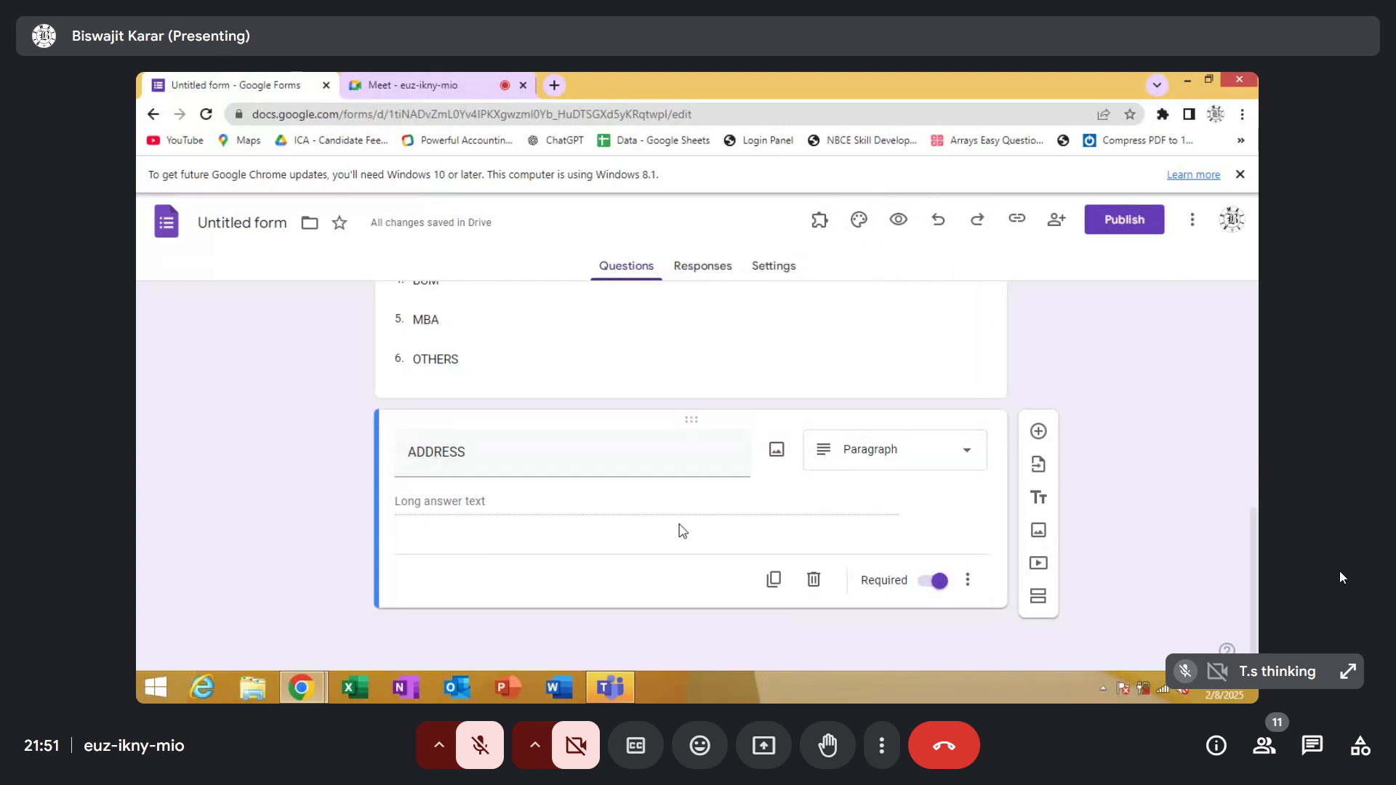
Add a question titled RATING below ADDRESS and set its type to Multiple choice
{"action": "left_click", "coordinate": [1038, 432]}
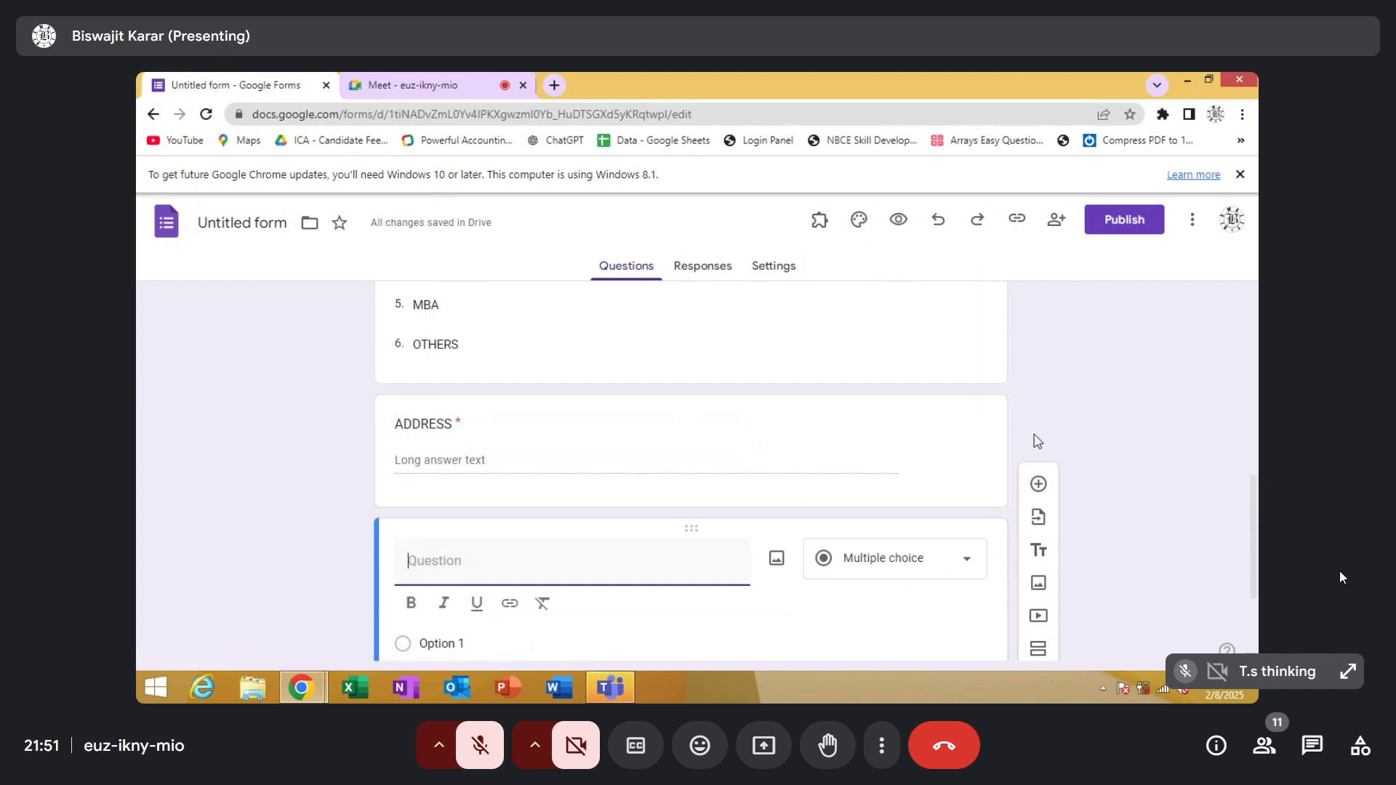
{"action": "type", "text": "RATING"}
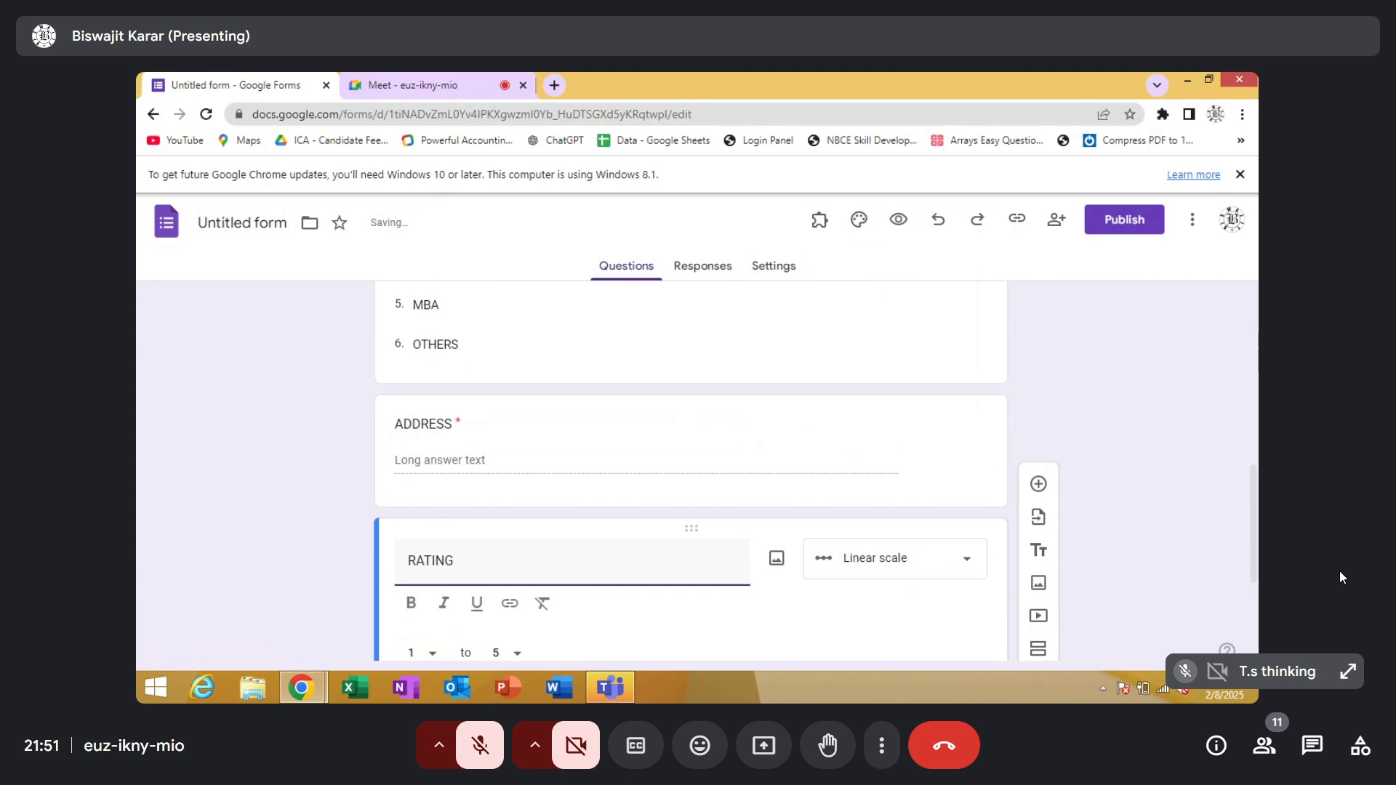
{"action": "left_click", "coordinate": [907, 561]}
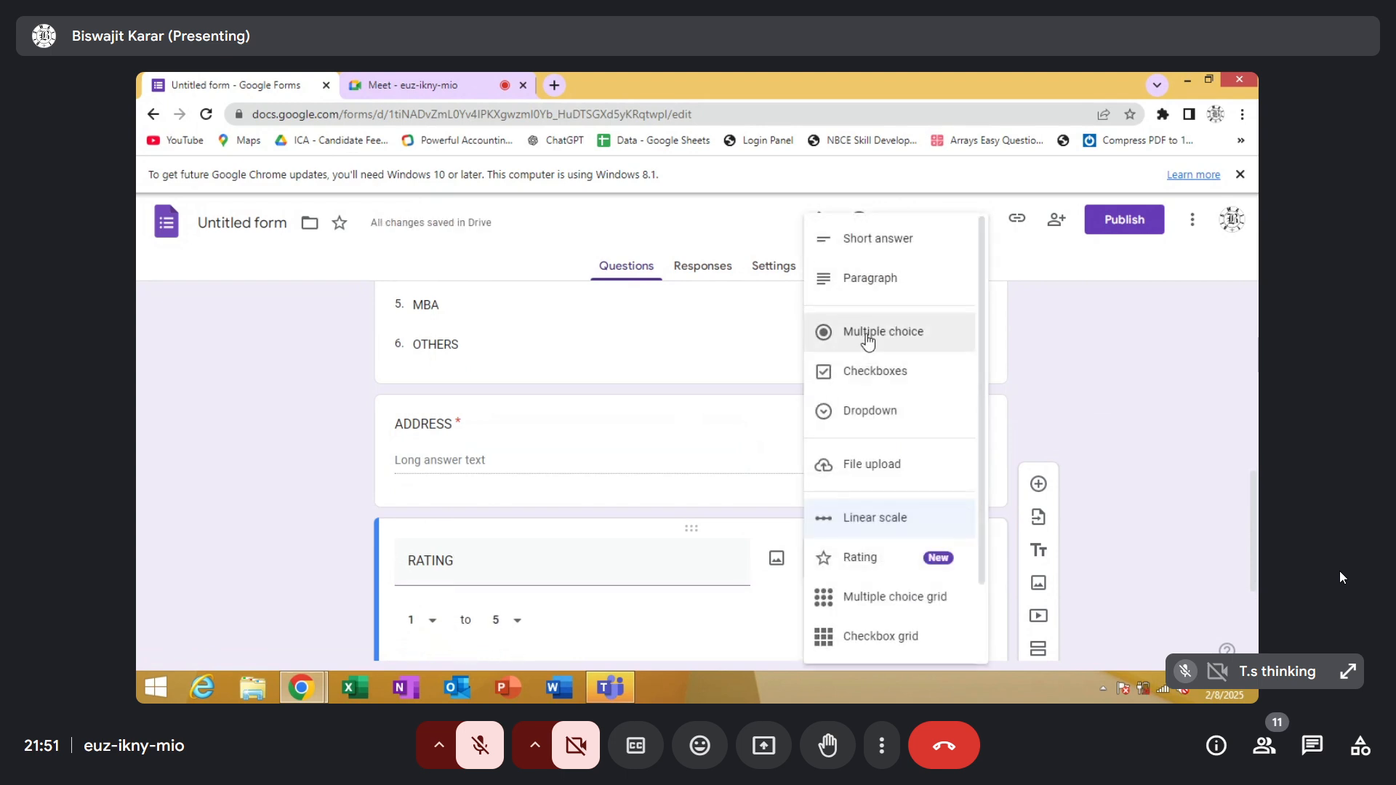
{"action": "left_click", "coordinate": [956, 349]}
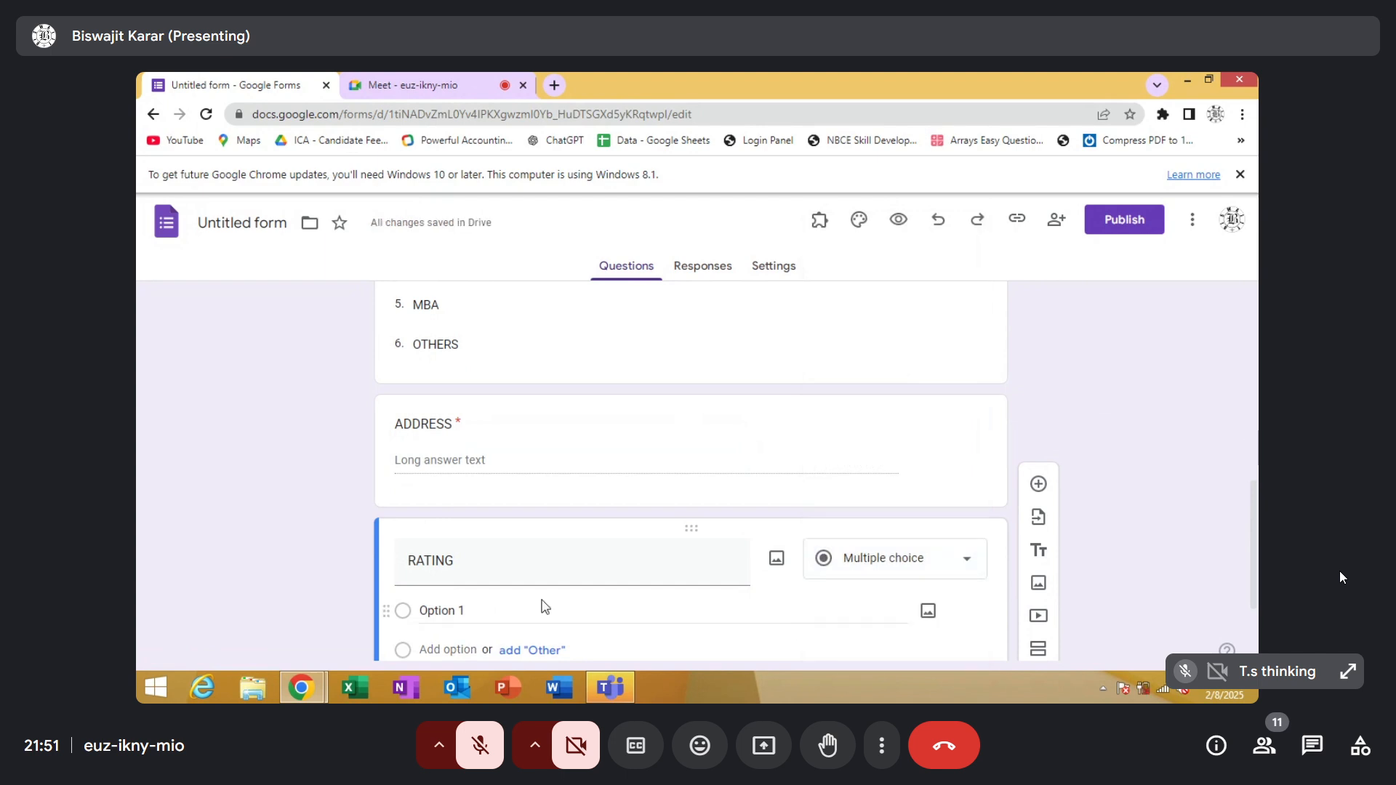
Fill the RATING question with the four answer options 1, 2, 3 and 4
{"action": "left_click", "coordinate": [472, 608]}
{"action": "type", "text": "1"}
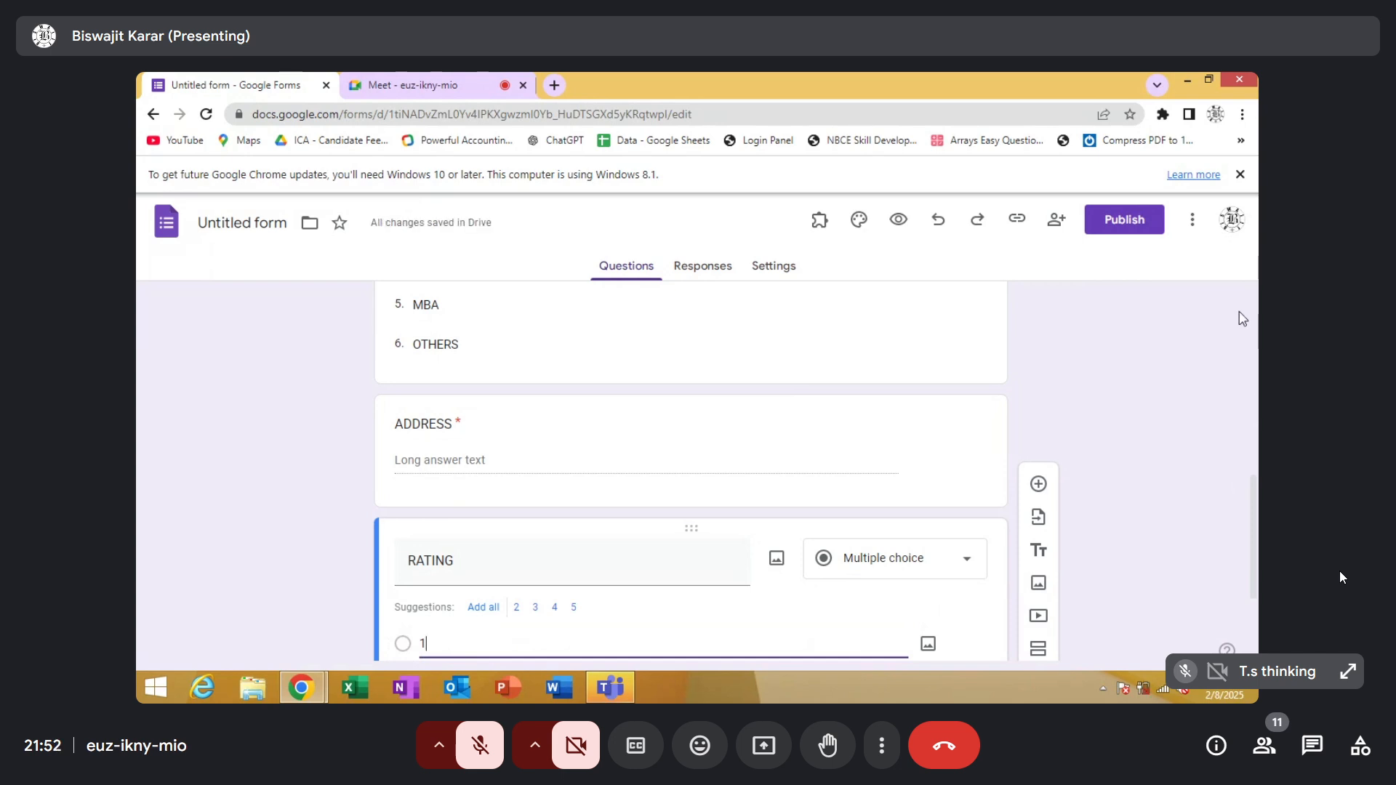
{"action": "key", "text": "Return"}
{"action": "key", "text": "Return"}
{"action": "key", "text": "Return"}
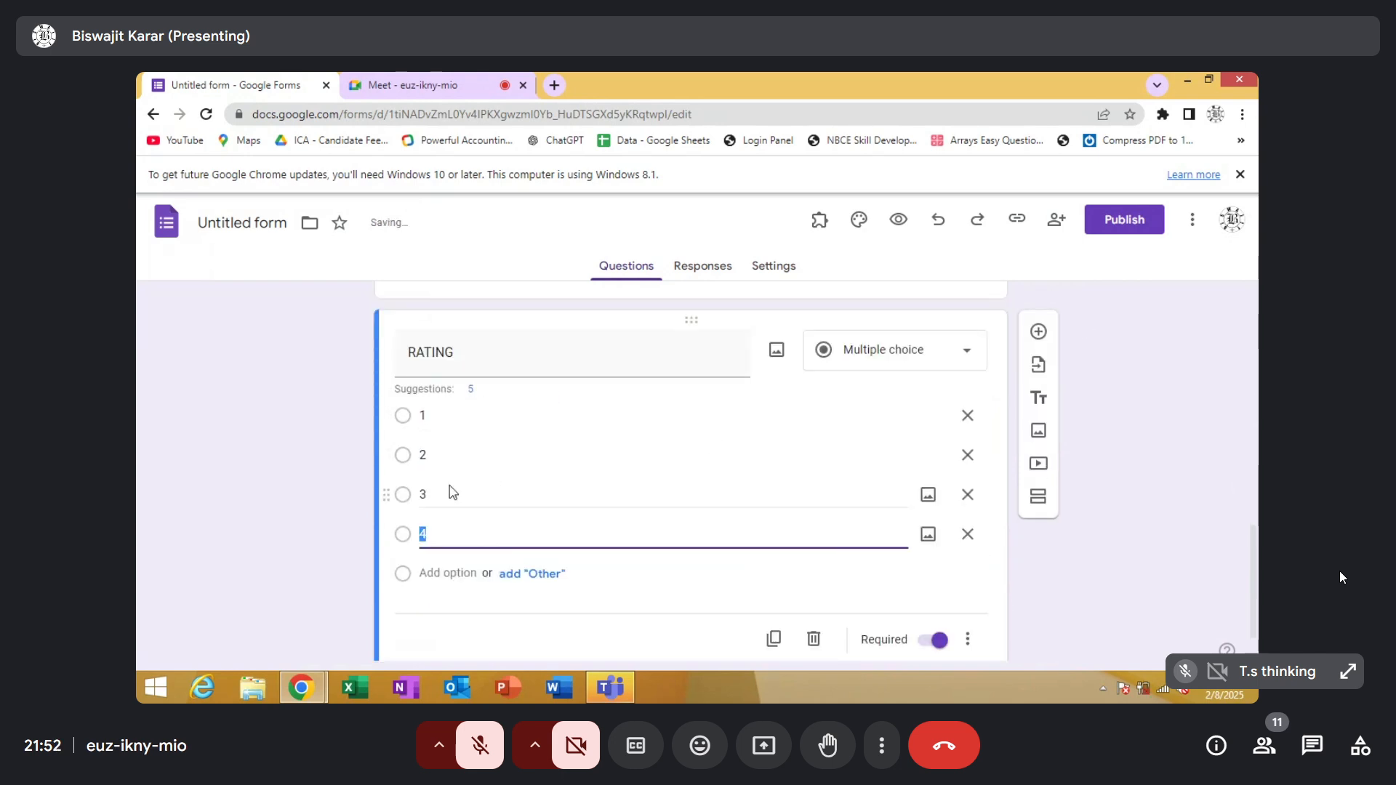
{"action": "left_click", "coordinate": [432, 455]}
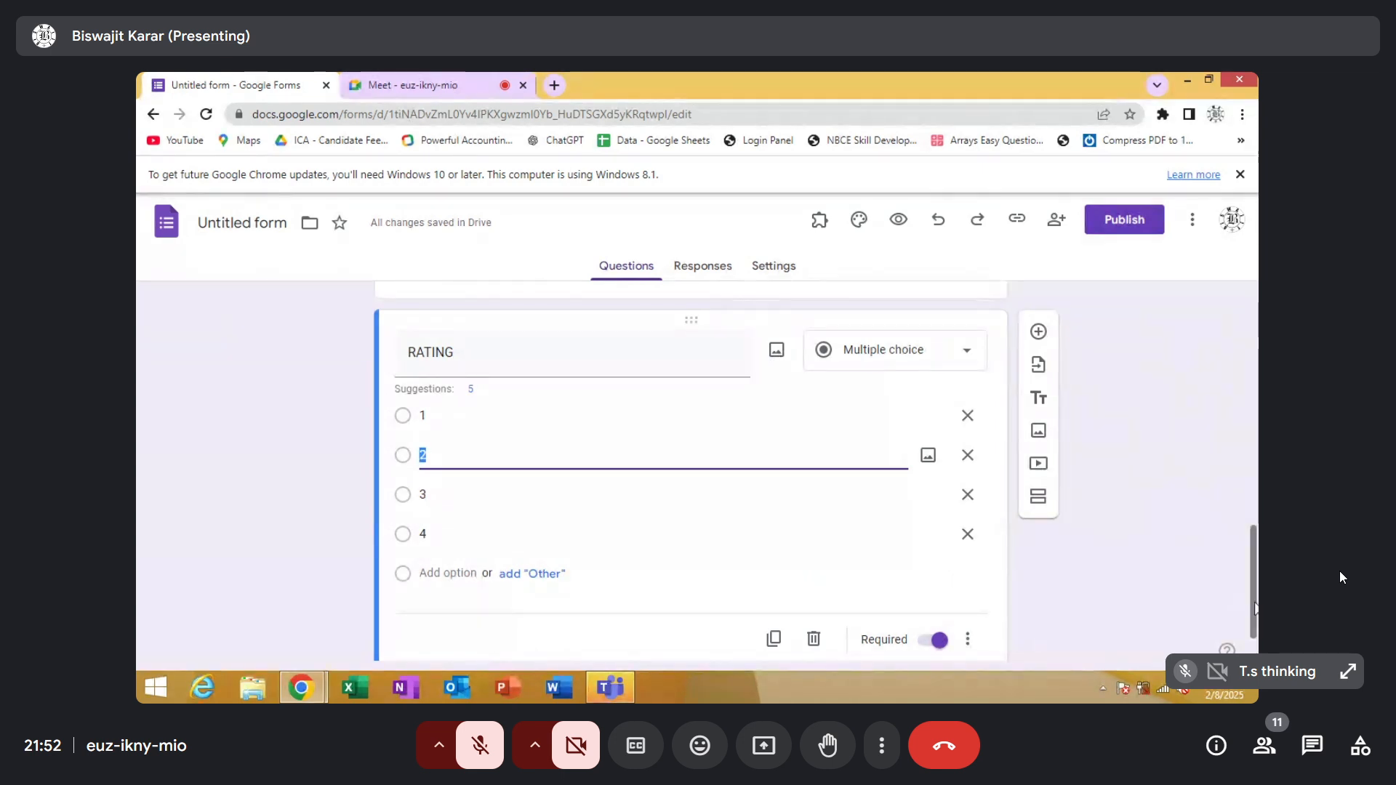
Copy the responder link of the unpublished feedback form
{"action": "left_click_drag", "start_coordinate": [1252, 607], "coordinate": [1256, 325]}
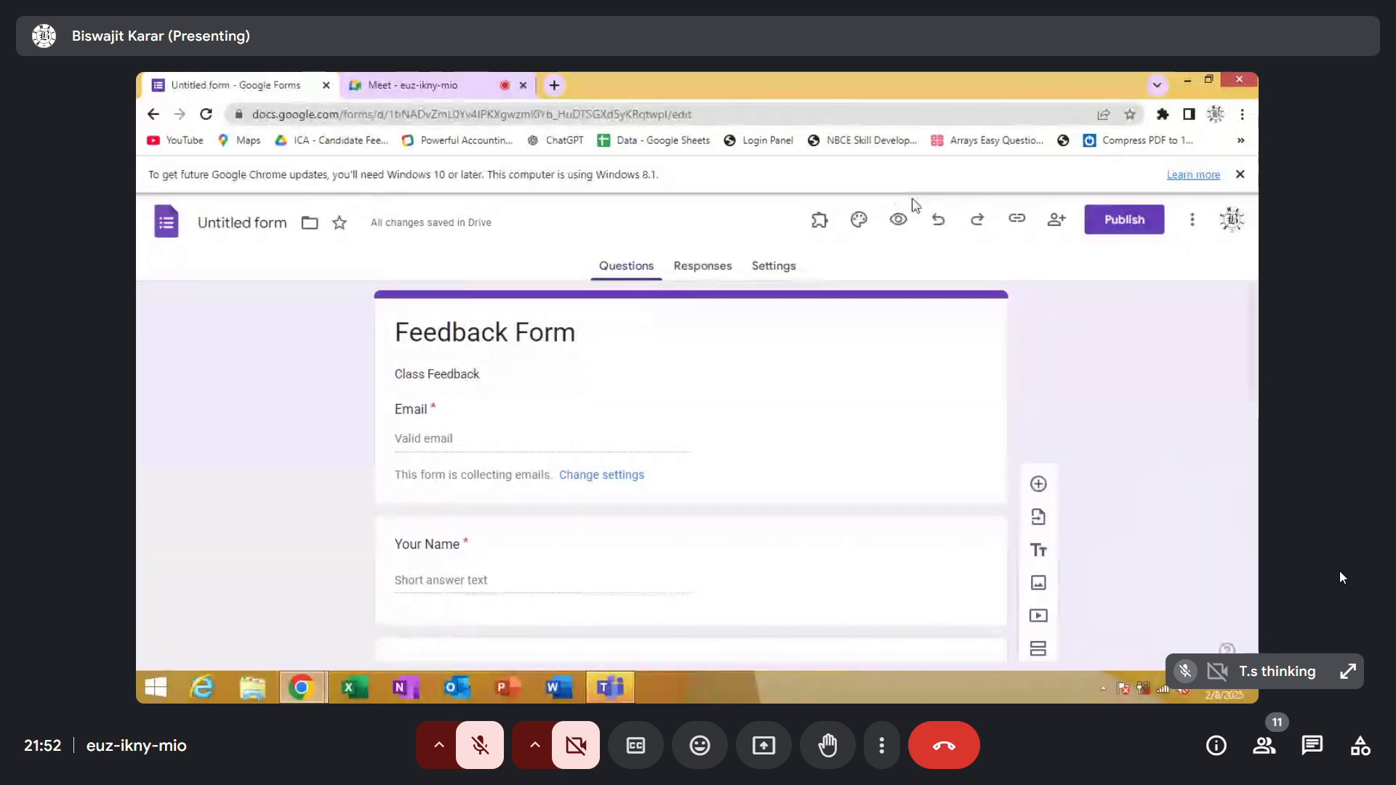
{"action": "left_click", "coordinate": [1019, 224]}
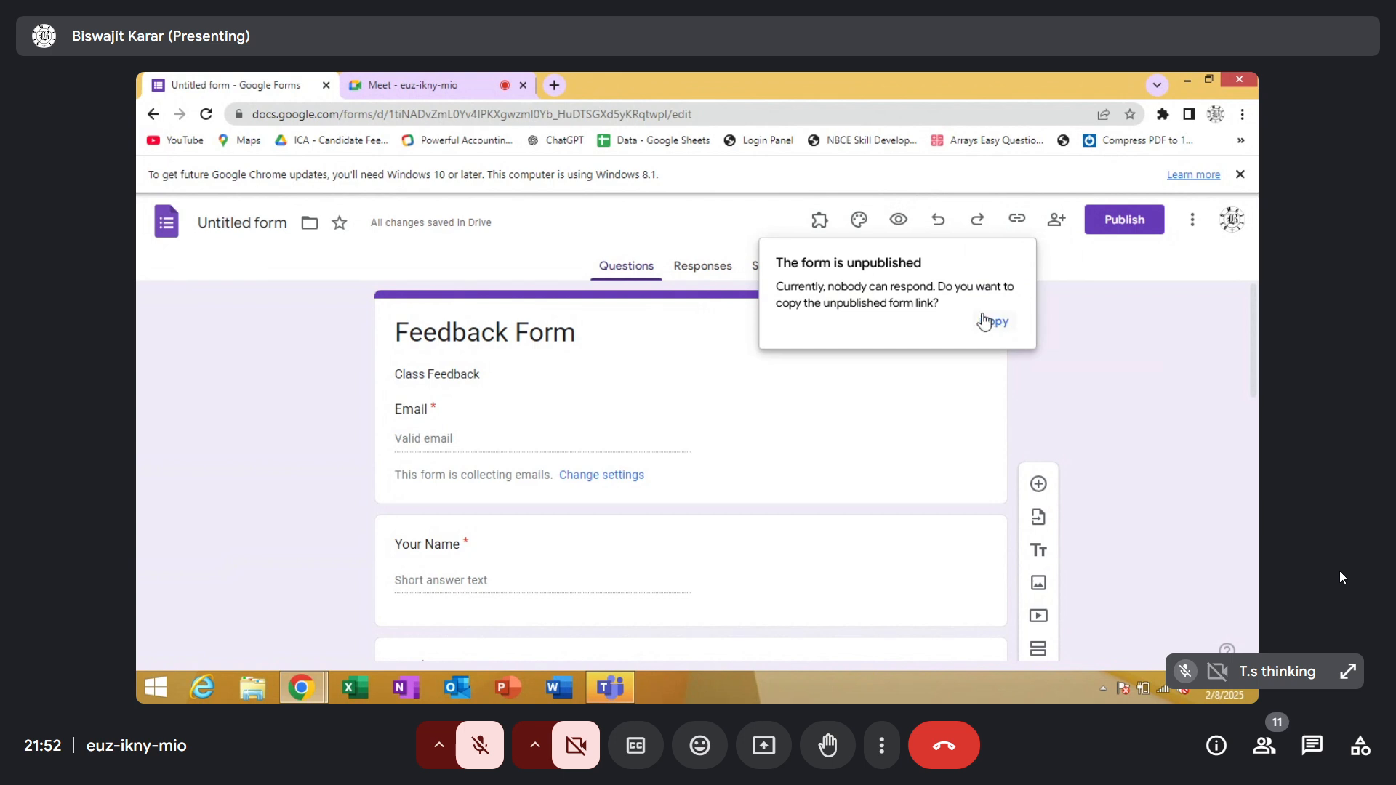
{"action": "left_click", "coordinate": [985, 320]}
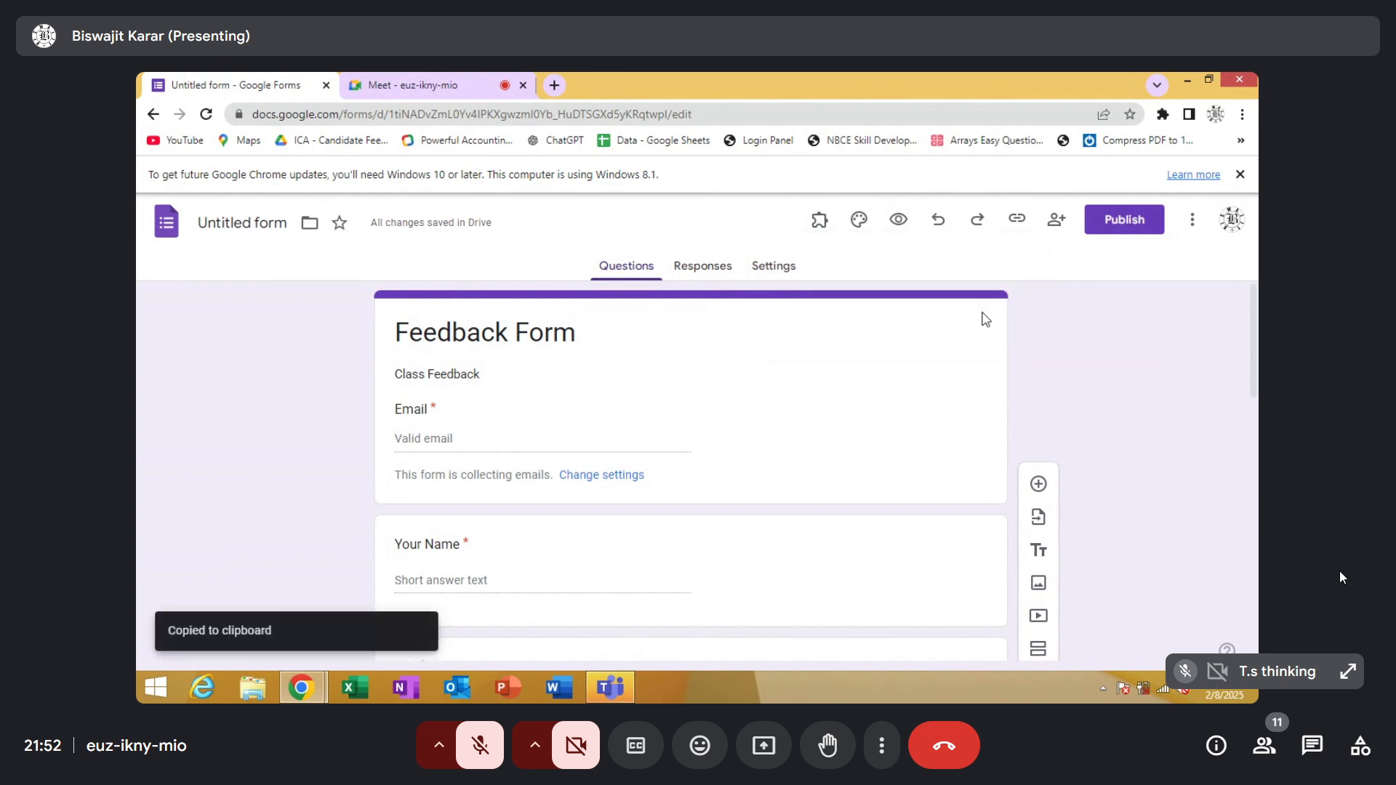
Set the form's editor view access to Anyone with the link and leave the form unpublished
{"action": "left_click", "coordinate": [1116, 222]}
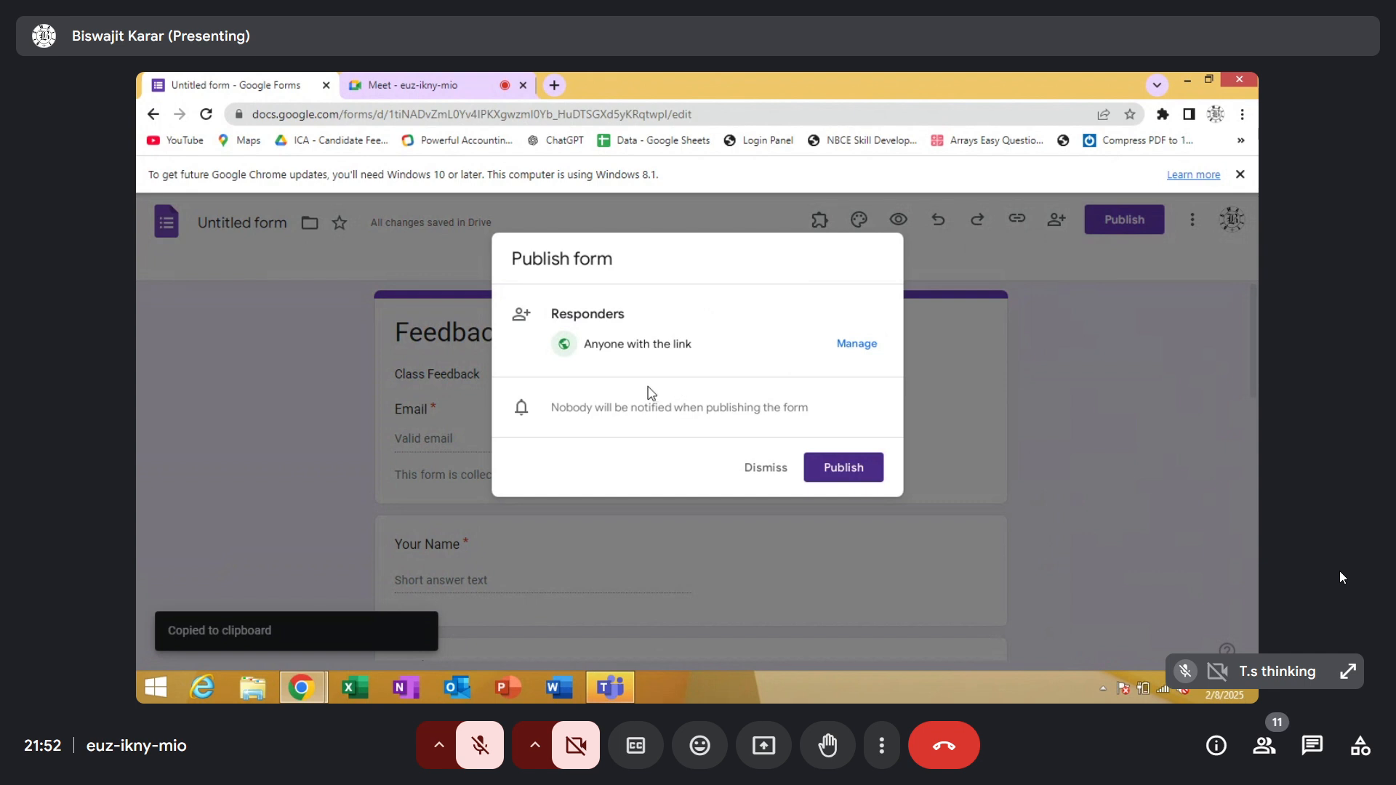
{"action": "left_click", "coordinate": [855, 347]}
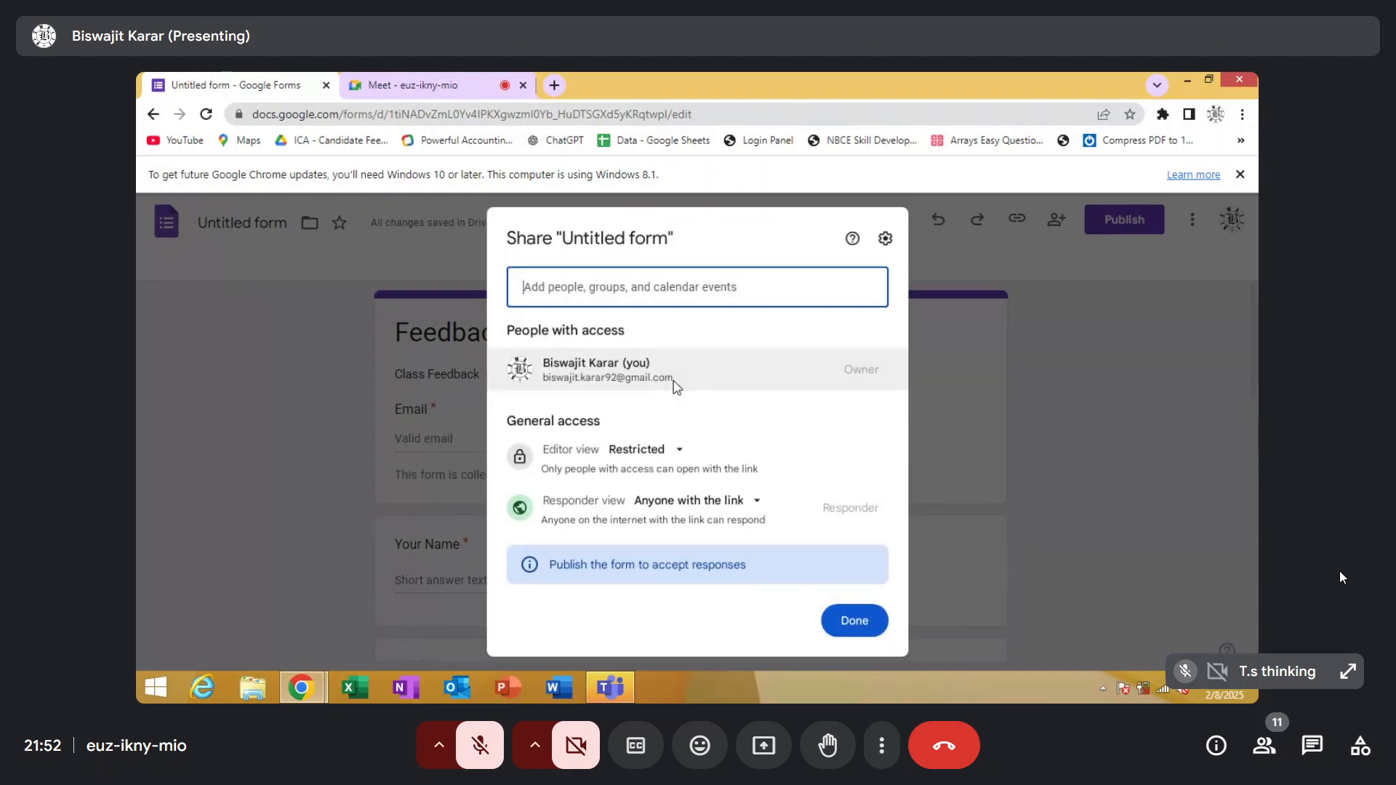
{"action": "left_click", "coordinate": [667, 451]}
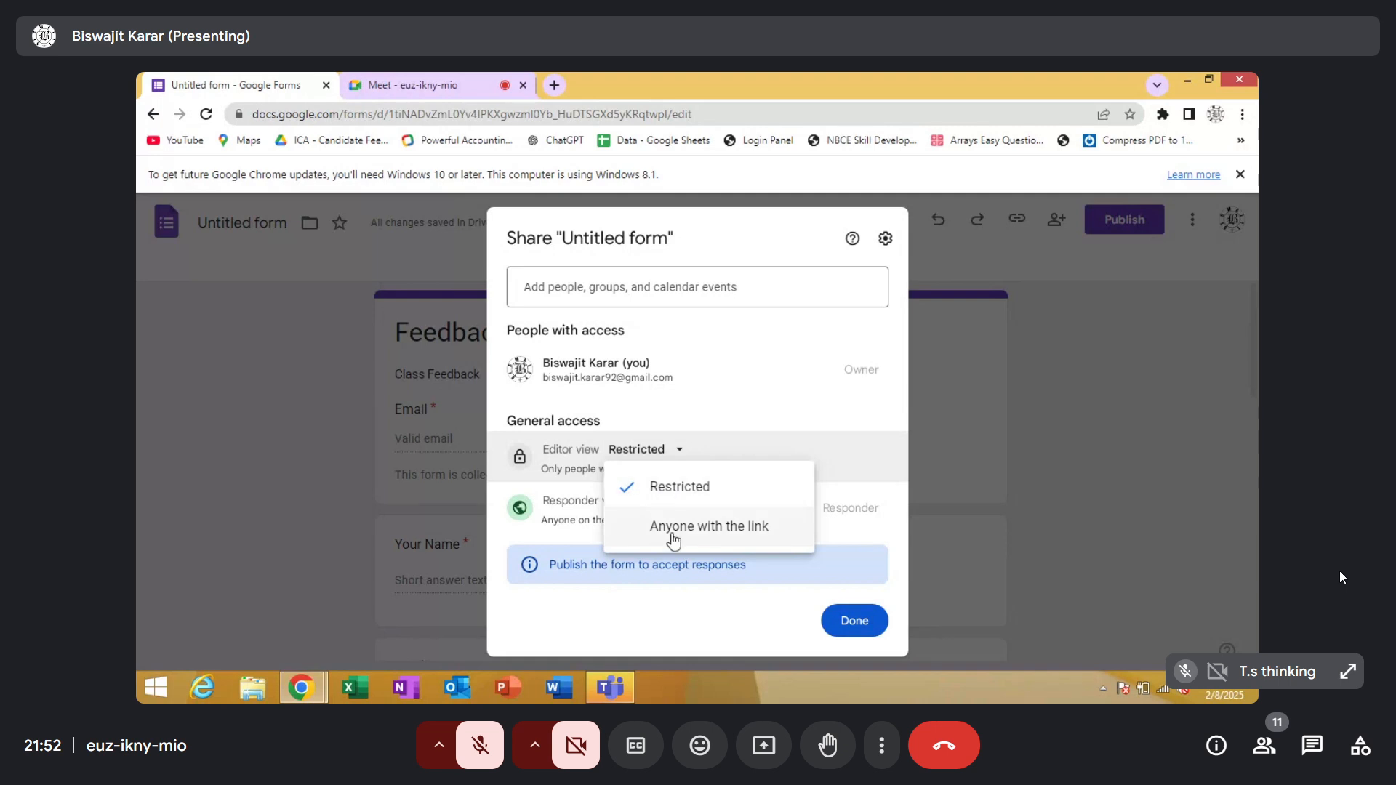
{"action": "left_click", "coordinate": [674, 538]}
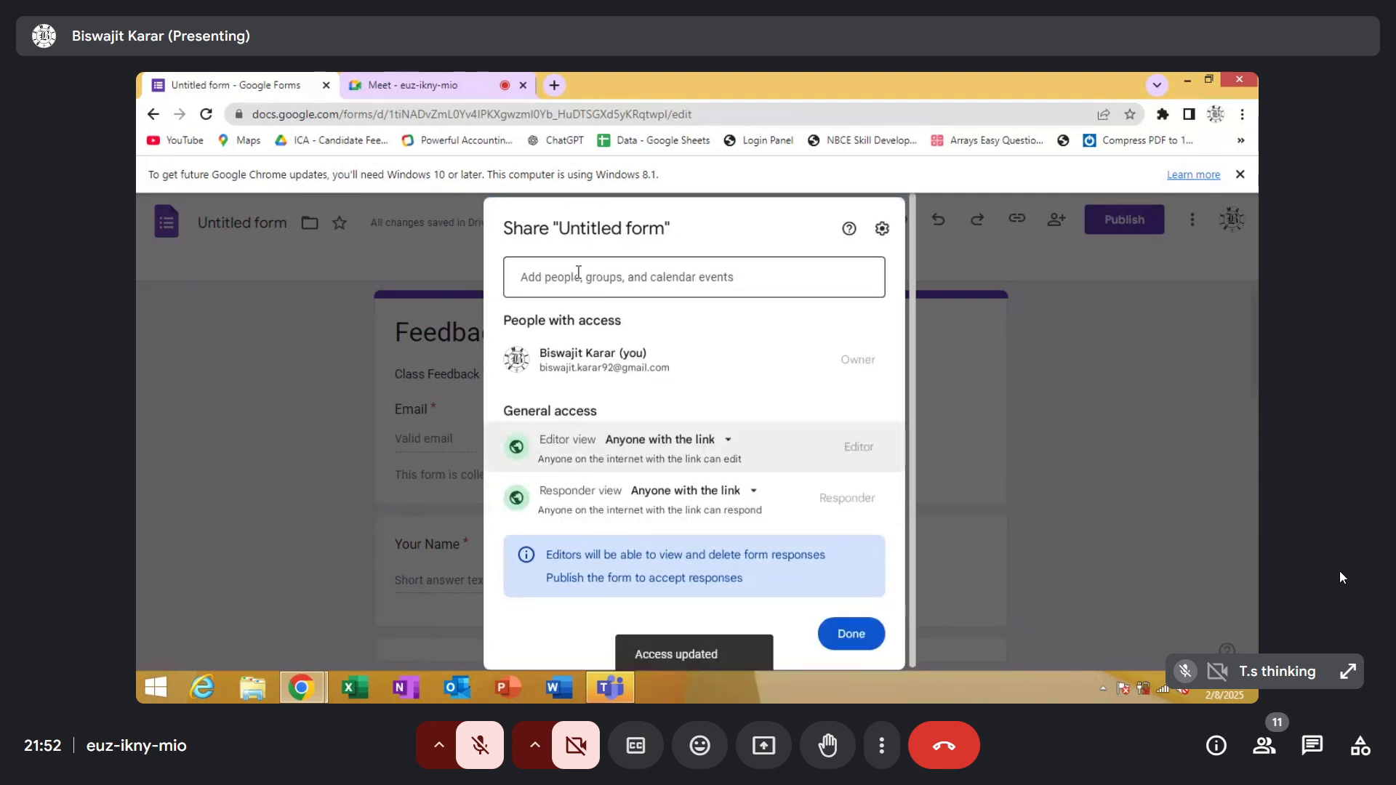
{"action": "left_click", "coordinate": [1016, 351]}
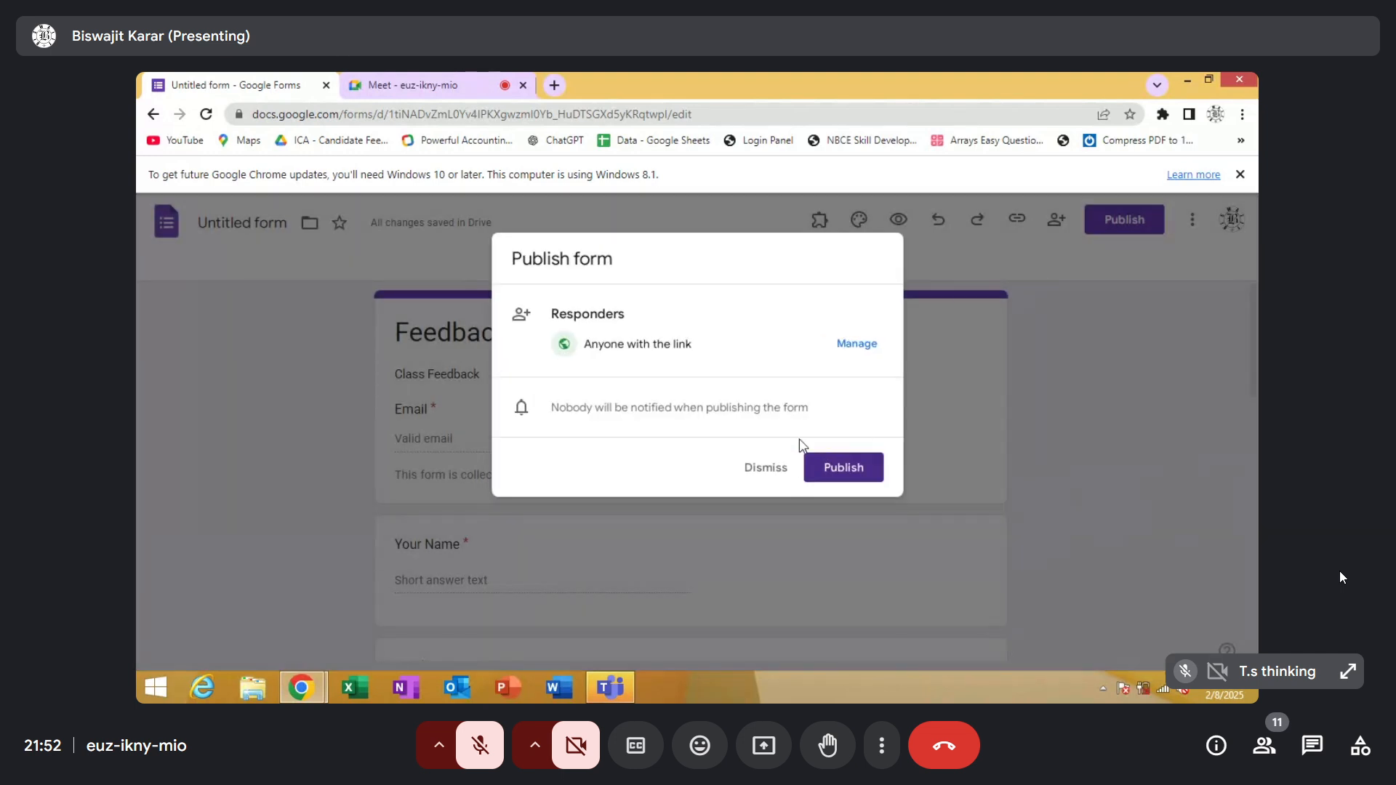
{"action": "left_click", "coordinate": [769, 474]}
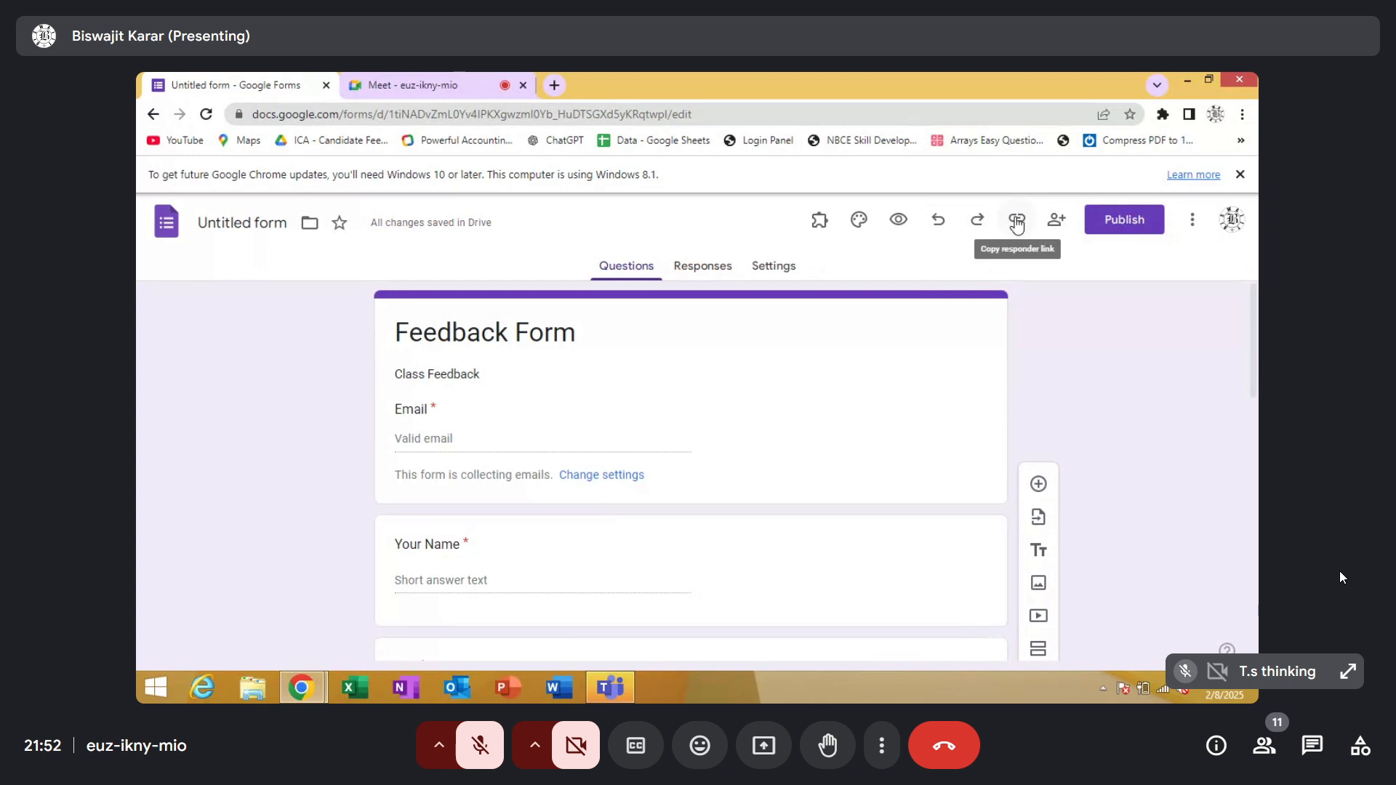
Copy the responder link of the Feedback Form to the clipboard again
{"action": "left_click", "coordinate": [1016, 222]}
{"action": "left_click", "coordinate": [994, 320]}
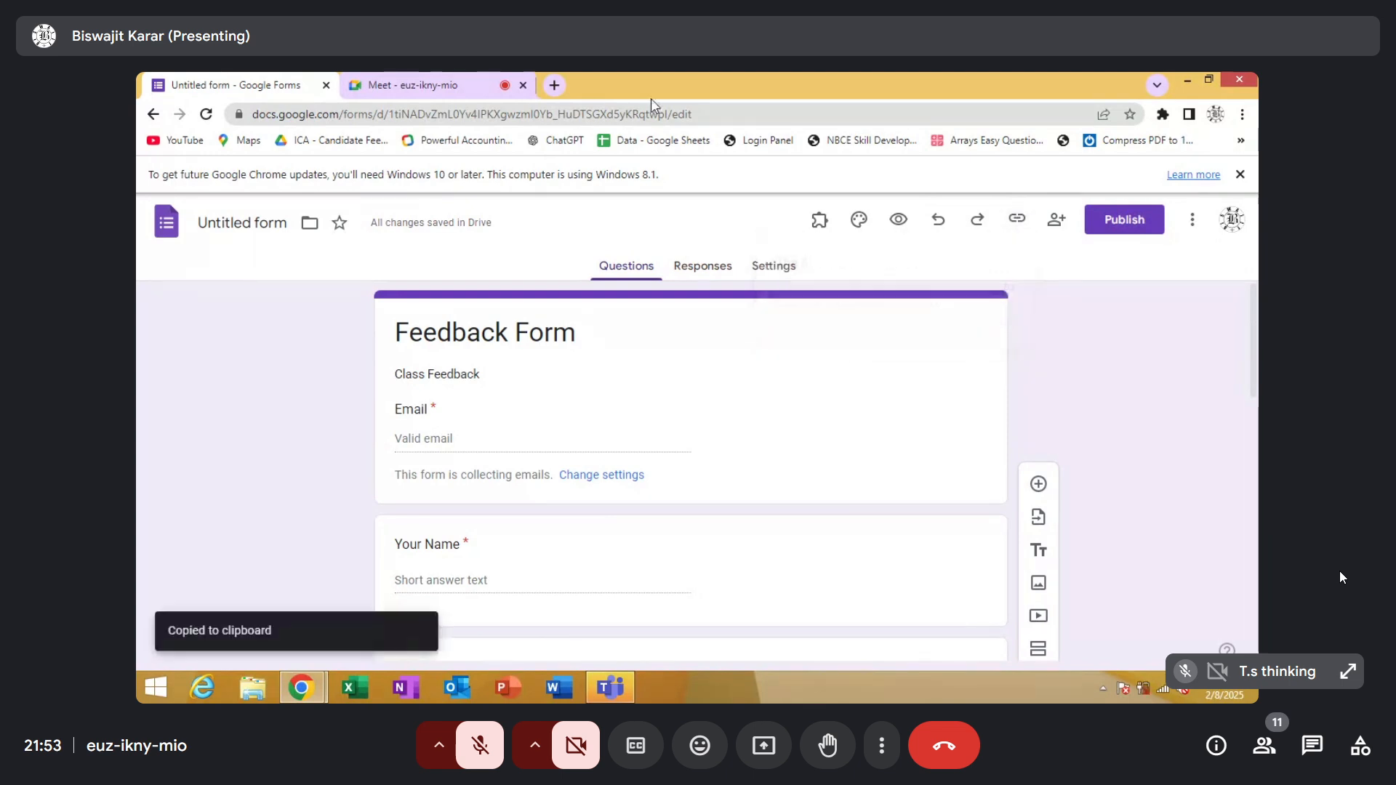
Switch to Gmail in a new browser tab and open the newest no-subject email containing the form link
{"action": "left_click", "coordinate": [555, 86]}
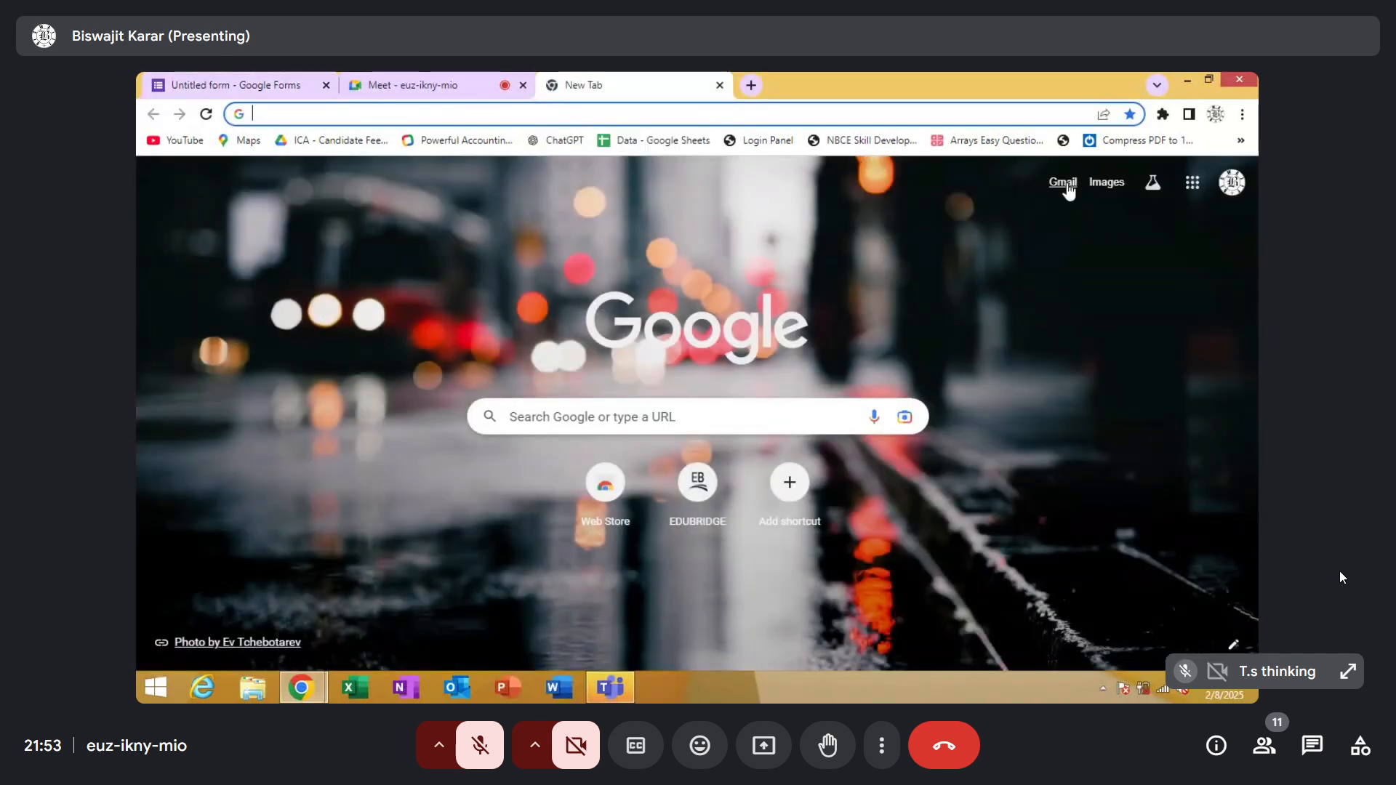
{"action": "left_click", "coordinate": [1066, 185]}
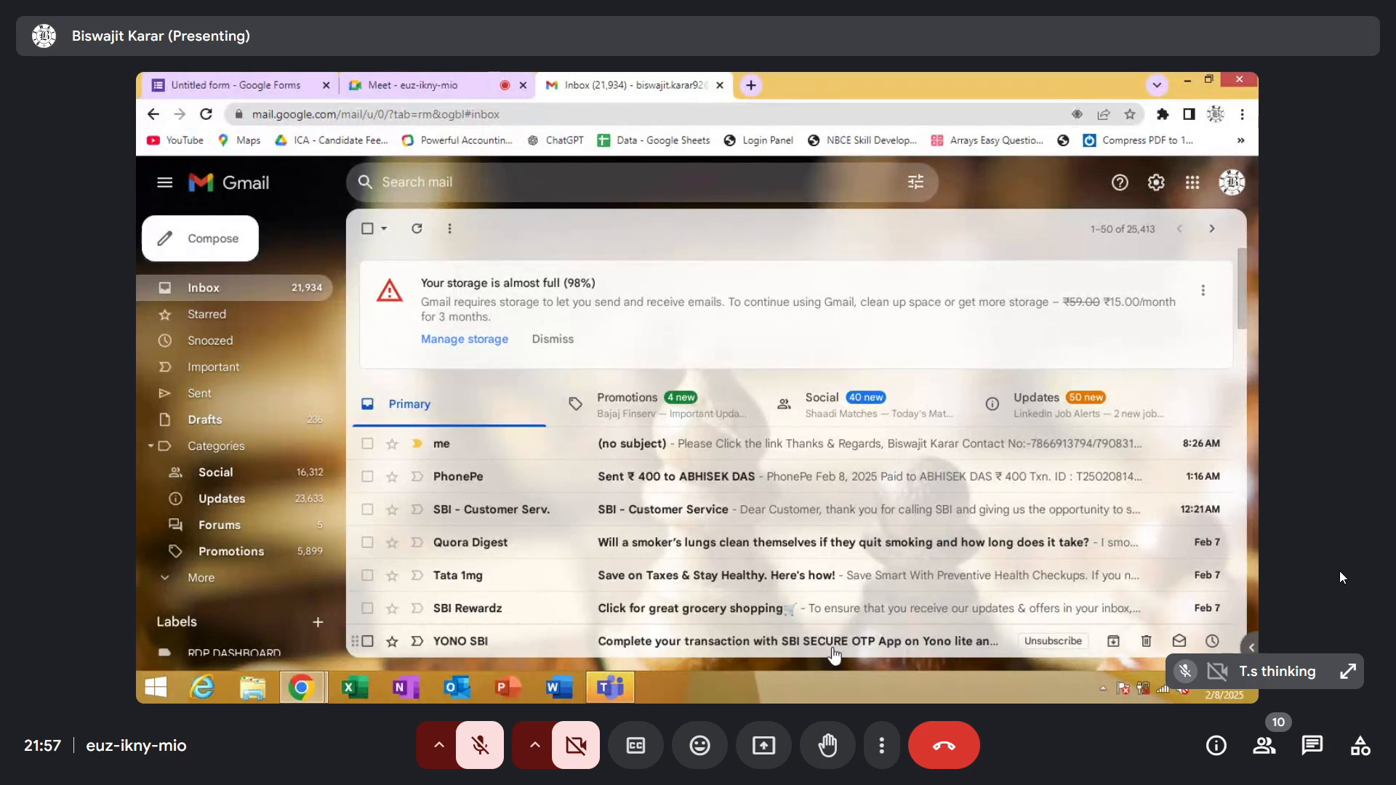
{"action": "left_click", "coordinate": [805, 453]}
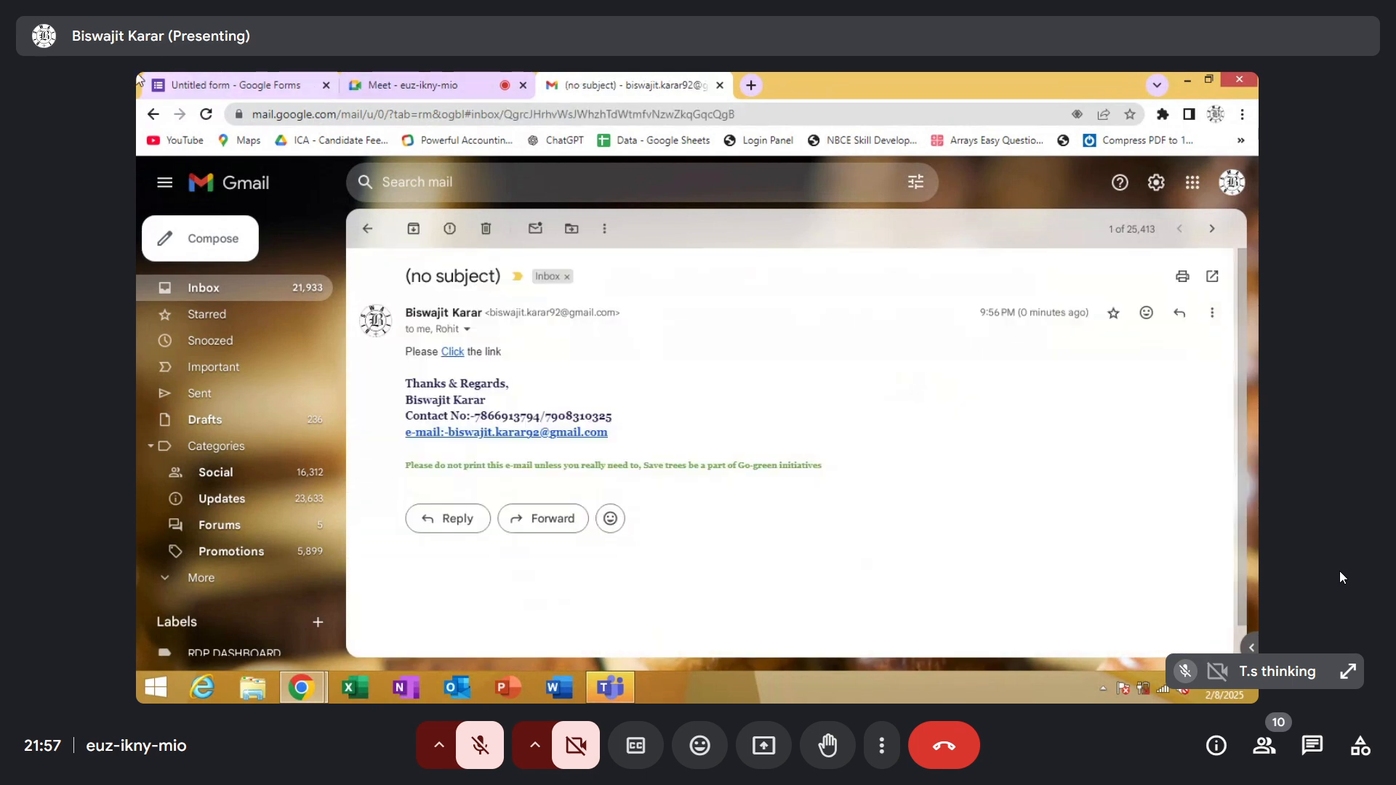
Return to the form and publish it with responders set to Anyone with the link
{"action": "left_click", "coordinate": [218, 89]}
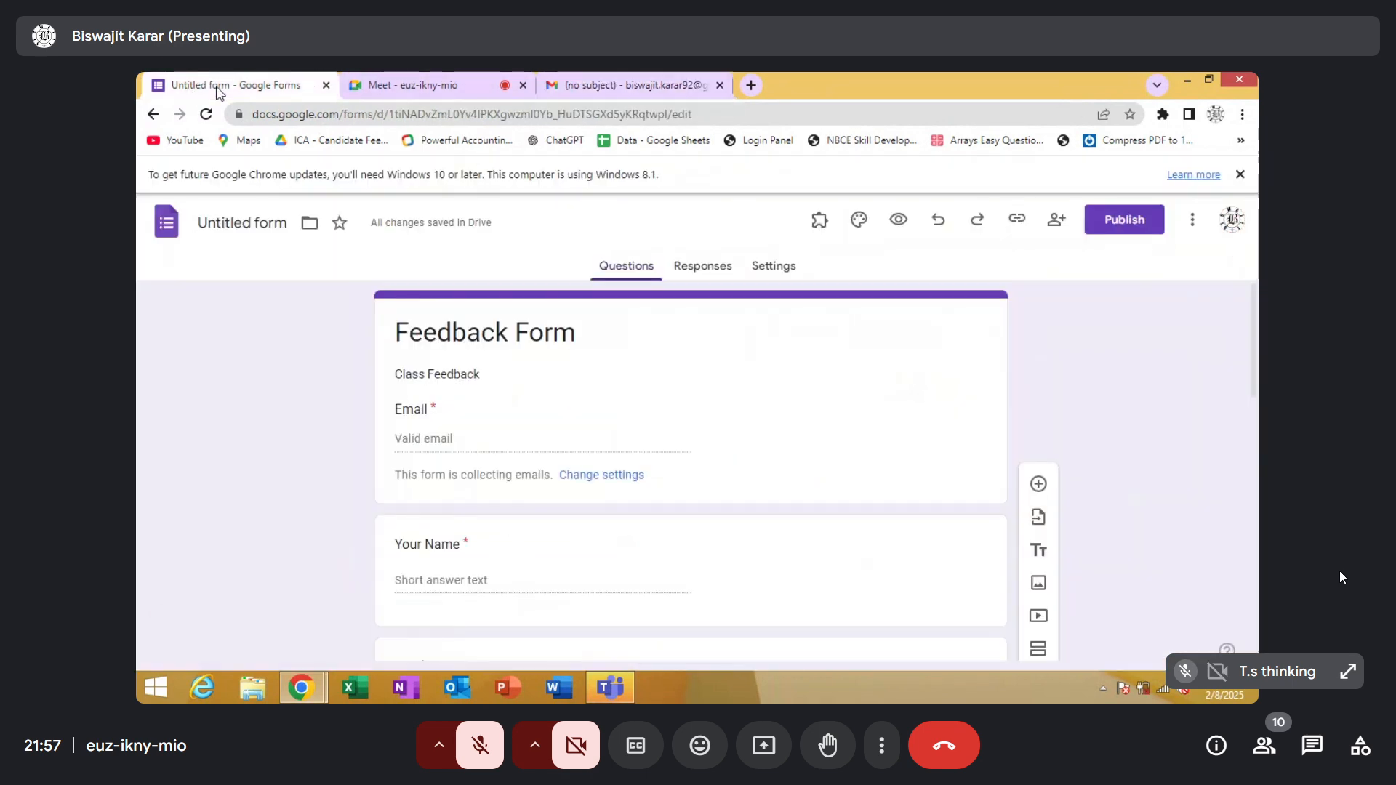
{"action": "left_click", "coordinate": [1124, 227]}
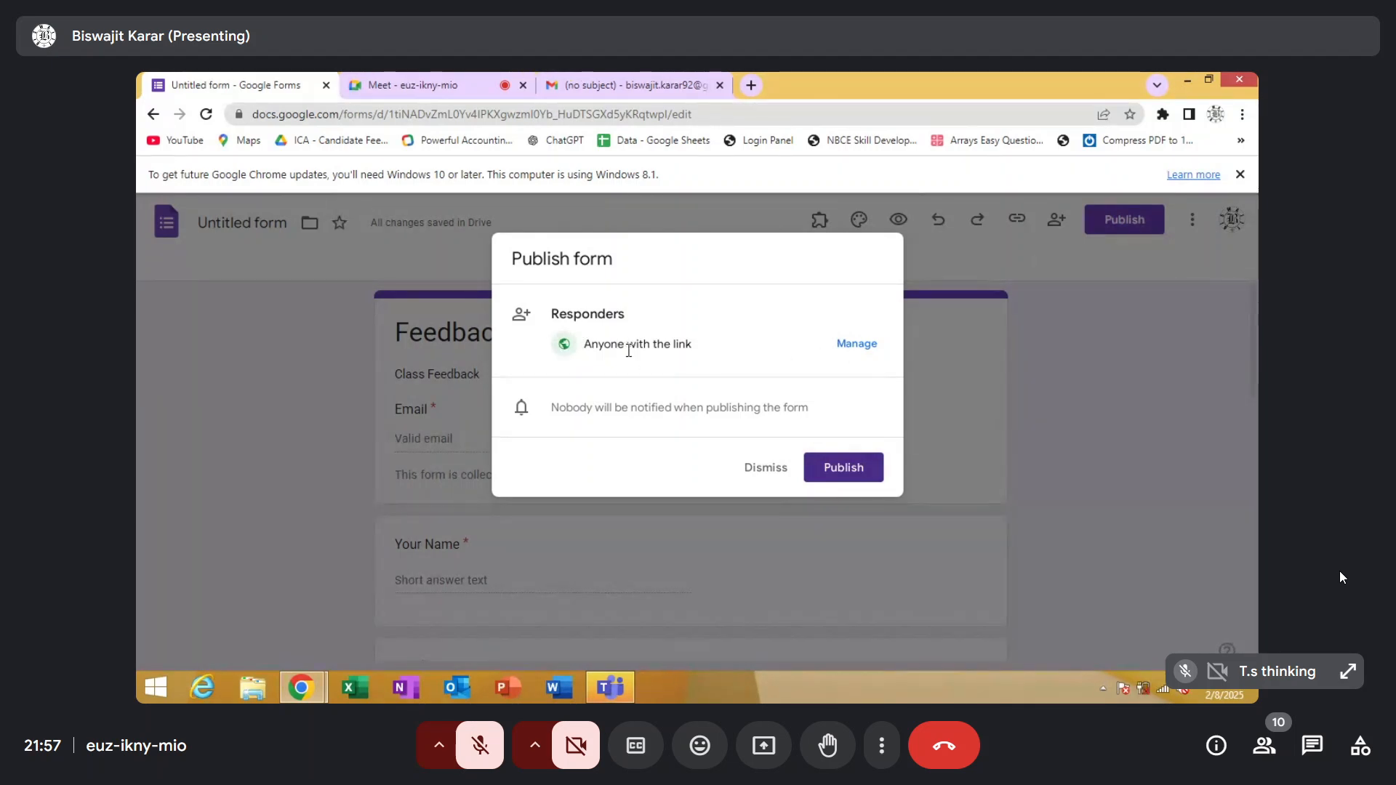
{"action": "left_click", "coordinate": [845, 469]}
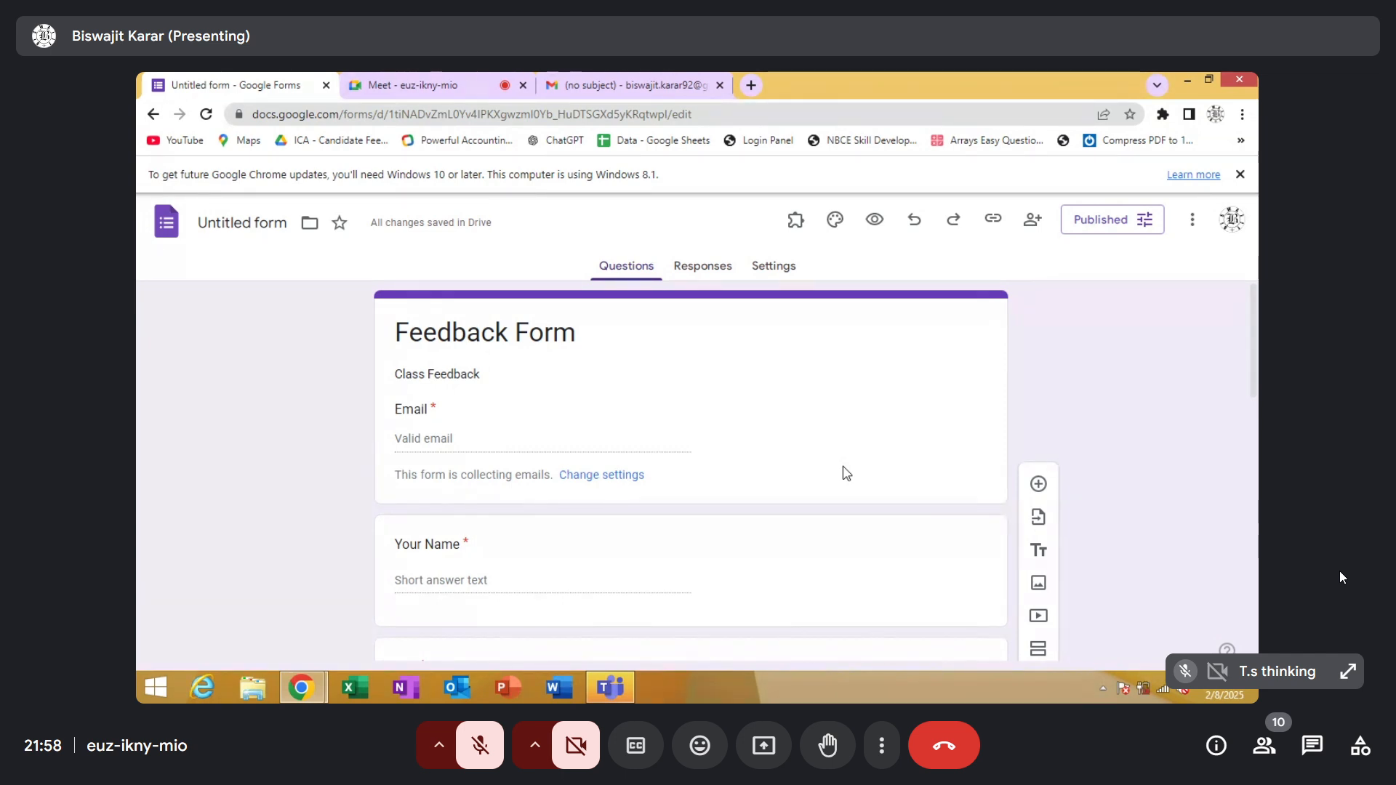
Copy the published form's responder link as a shortened URL
{"action": "left_click", "coordinate": [599, 80]}
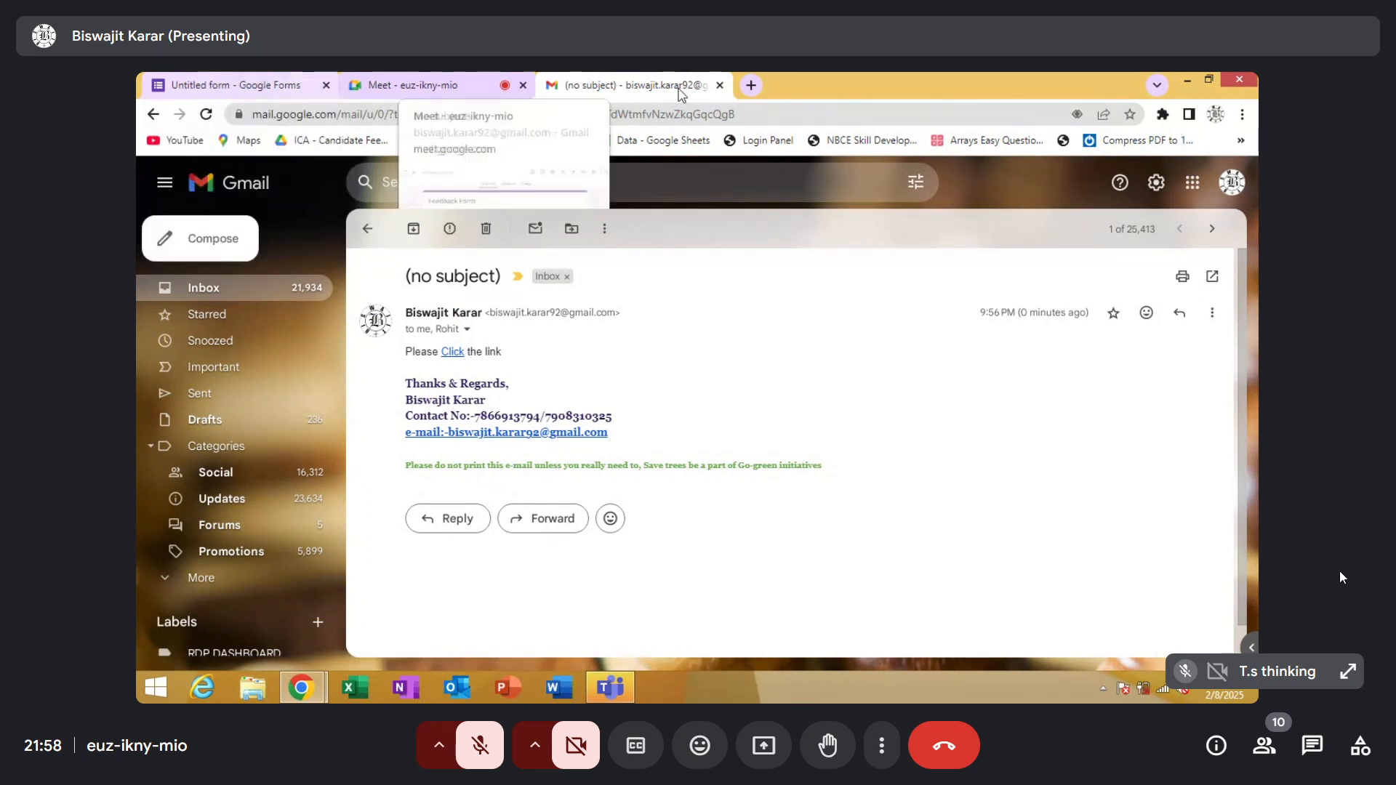
{"action": "left_click", "coordinate": [267, 85]}
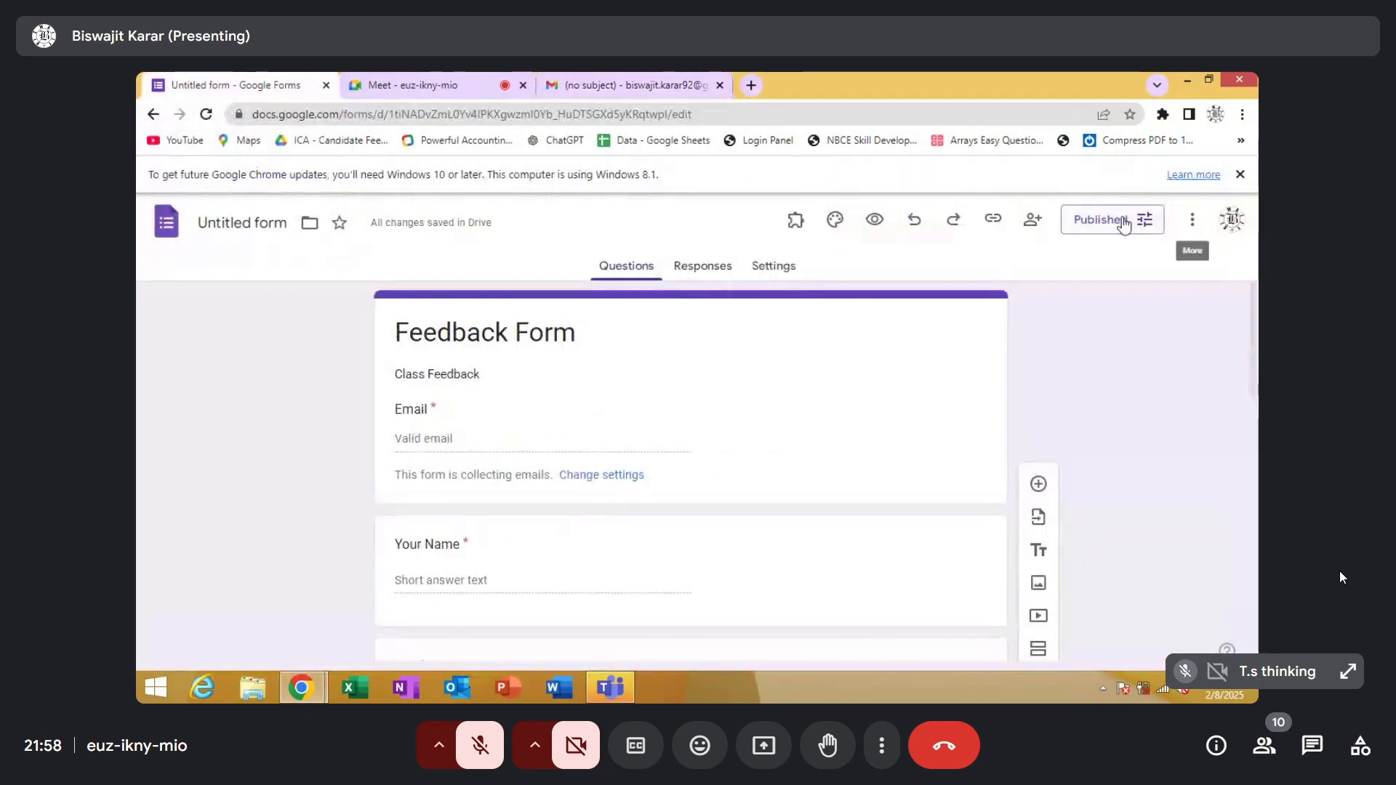
{"action": "left_click", "coordinate": [1002, 220]}
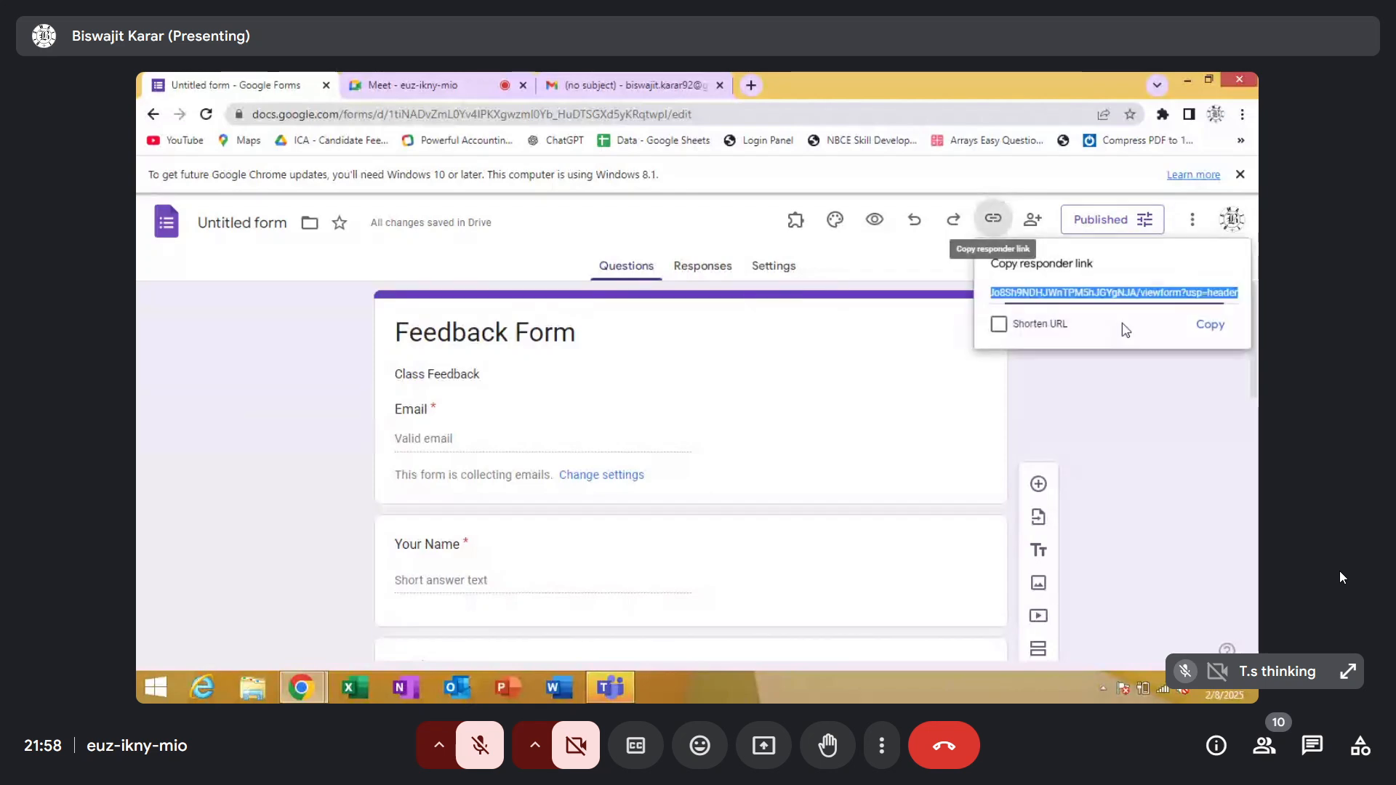
{"action": "left_click", "coordinate": [996, 325]}
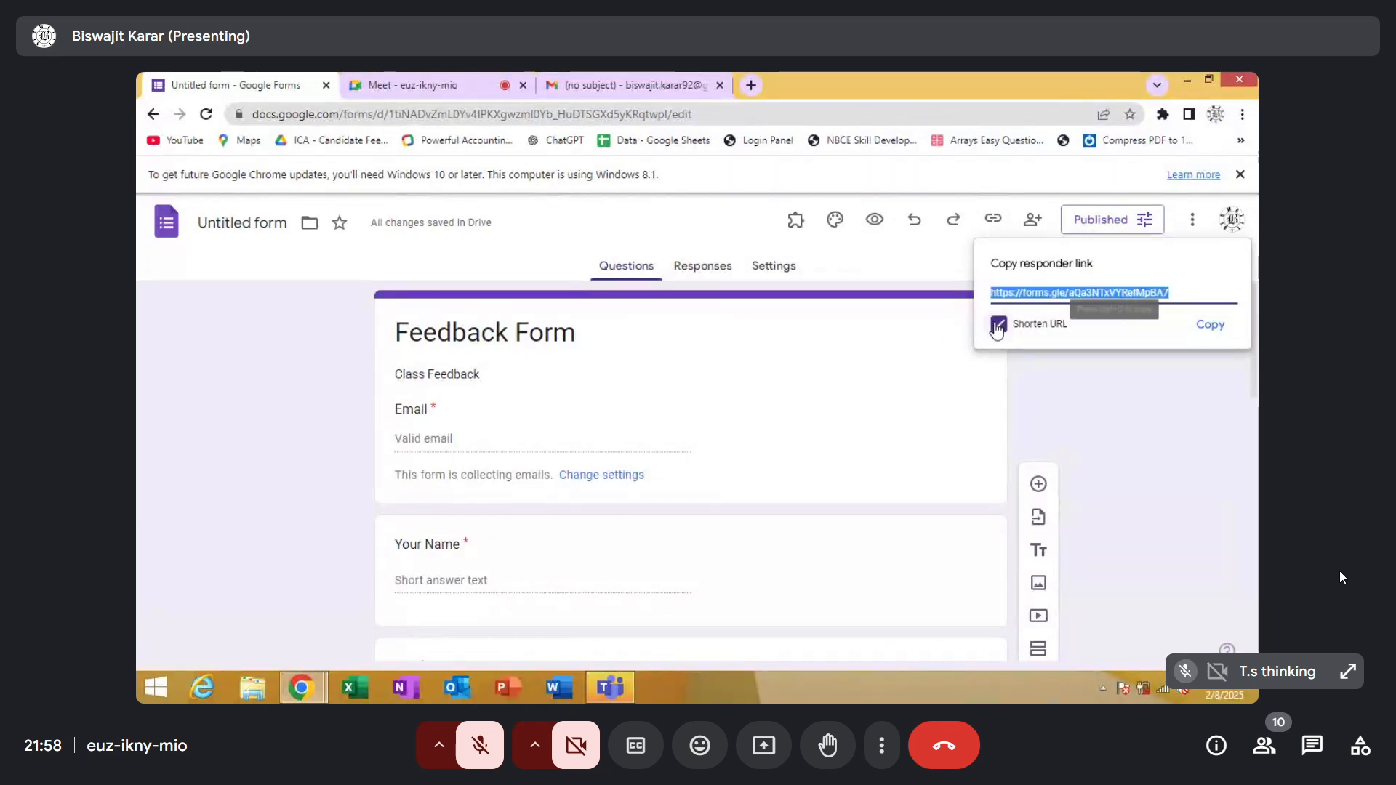
{"action": "left_click", "coordinate": [1210, 325]}
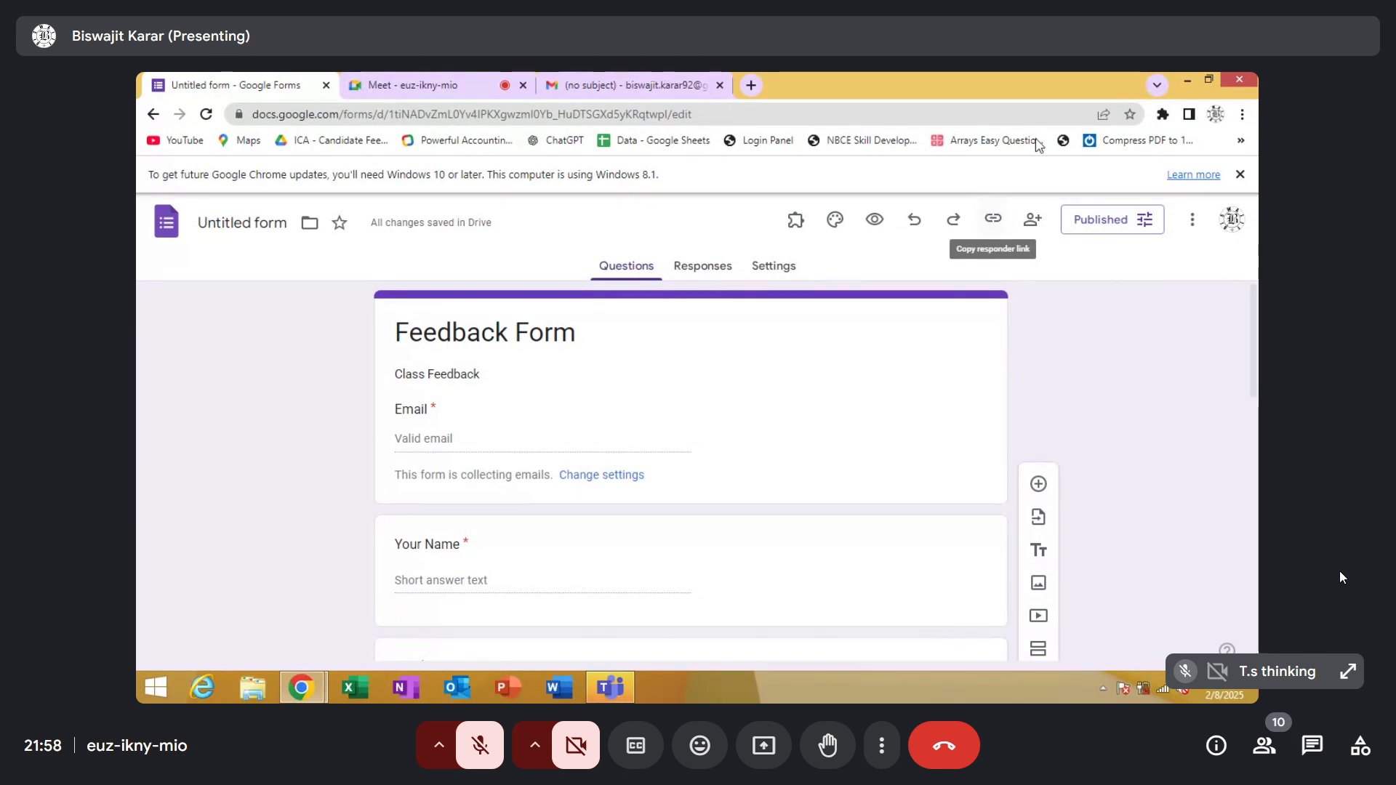
Search the web for shorturlat in a new browser tab
{"action": "left_click", "coordinate": [751, 85]}
{"action": "left_click", "coordinate": [704, 114]}
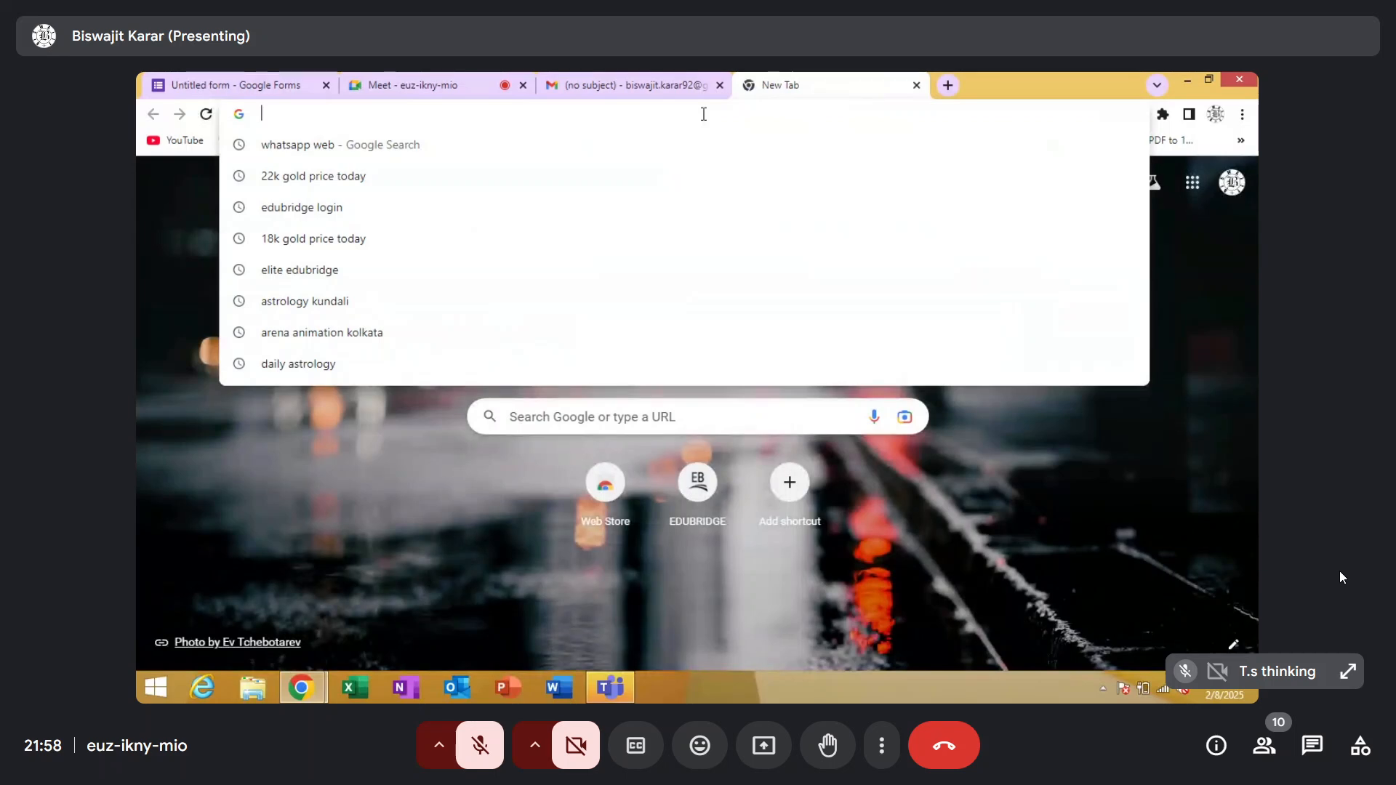
{"action": "type", "text": "sh"}
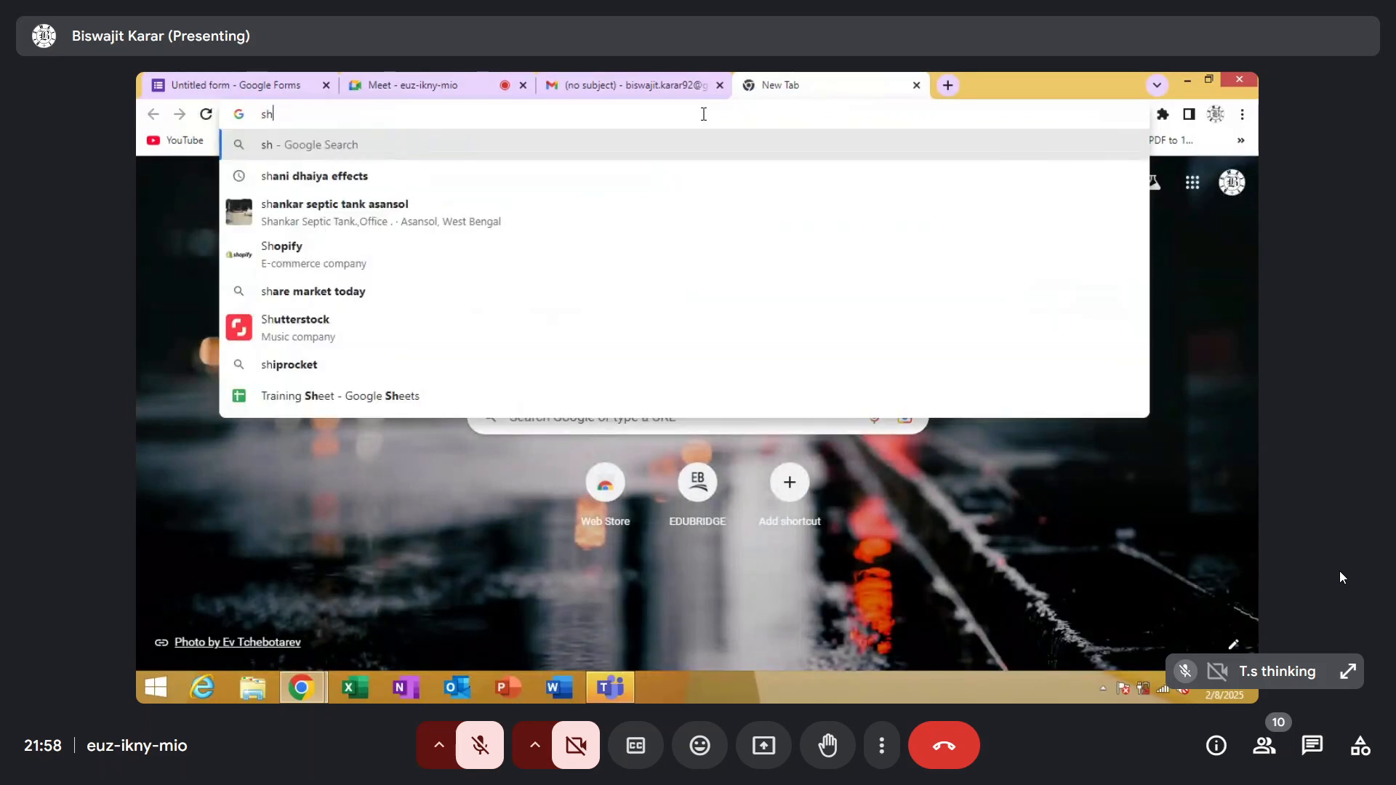
{"action": "type", "text": "ort"}
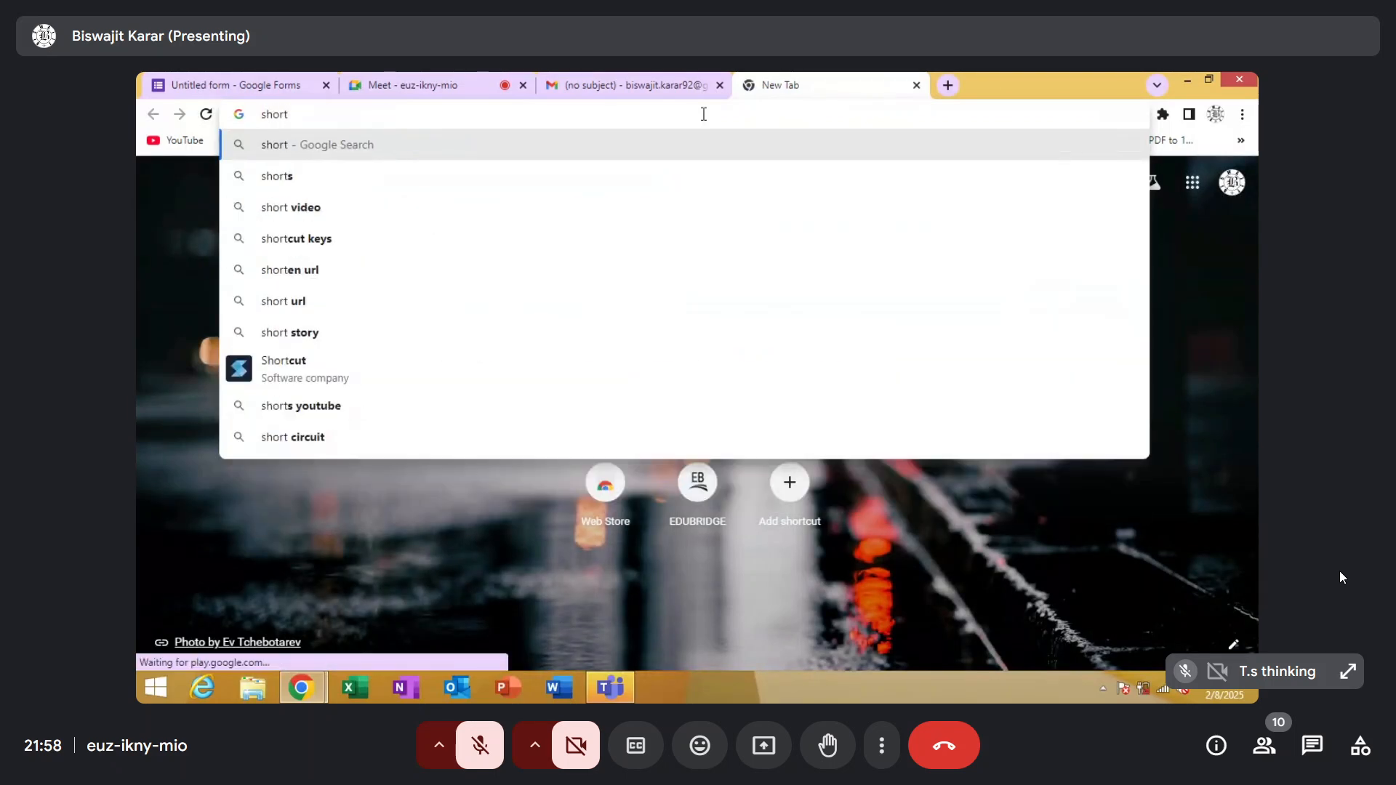
{"action": "type", "text": "url"}
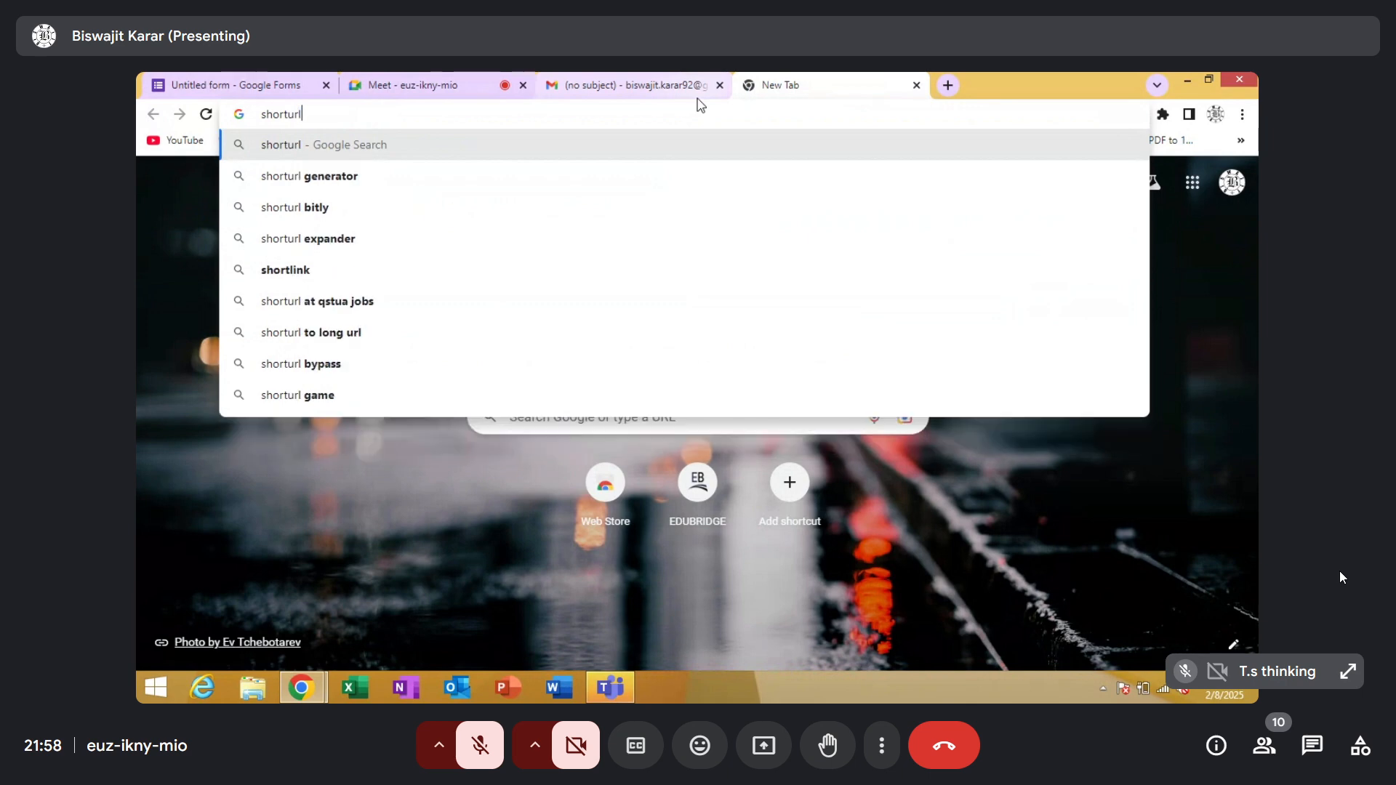
{"action": "type", "text": "at"}
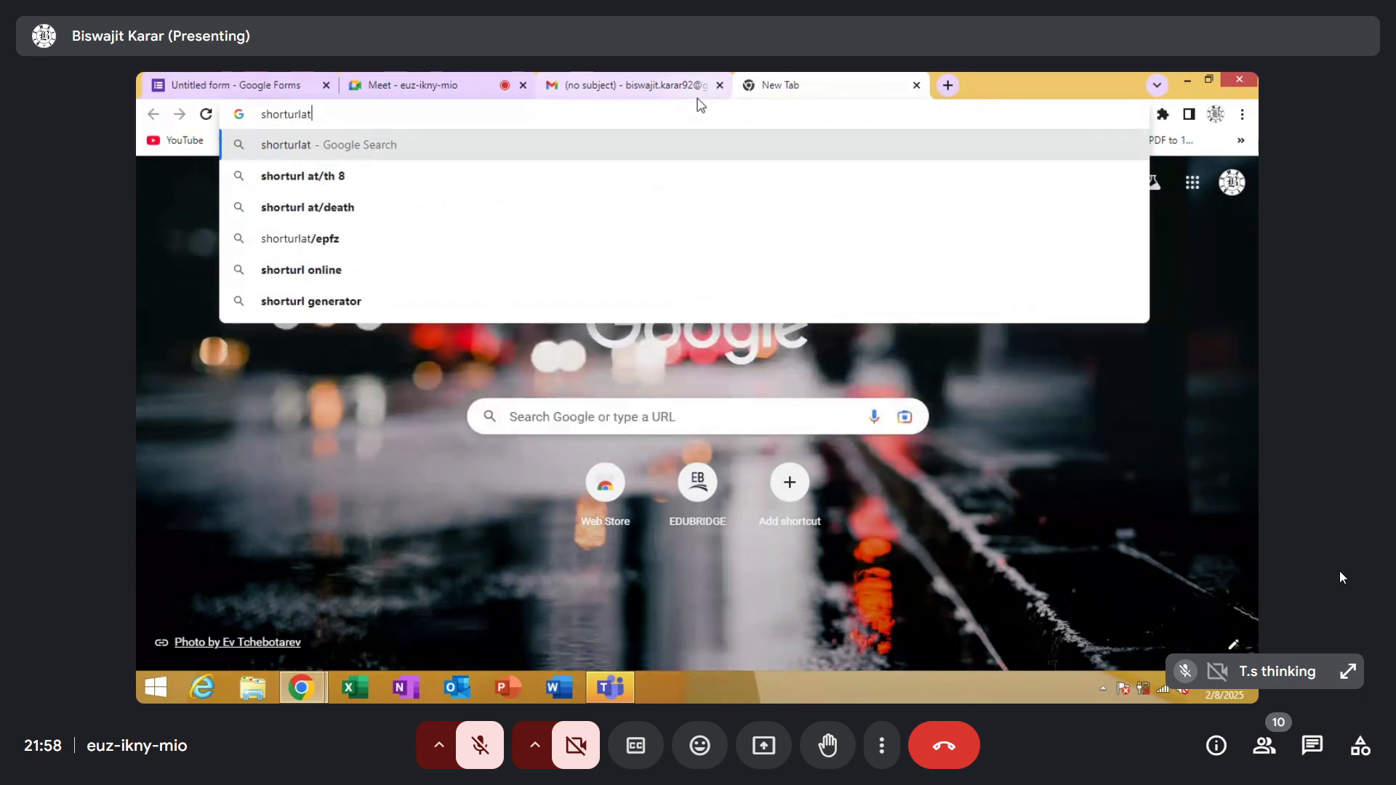
{"action": "left_click", "coordinate": [527, 148]}
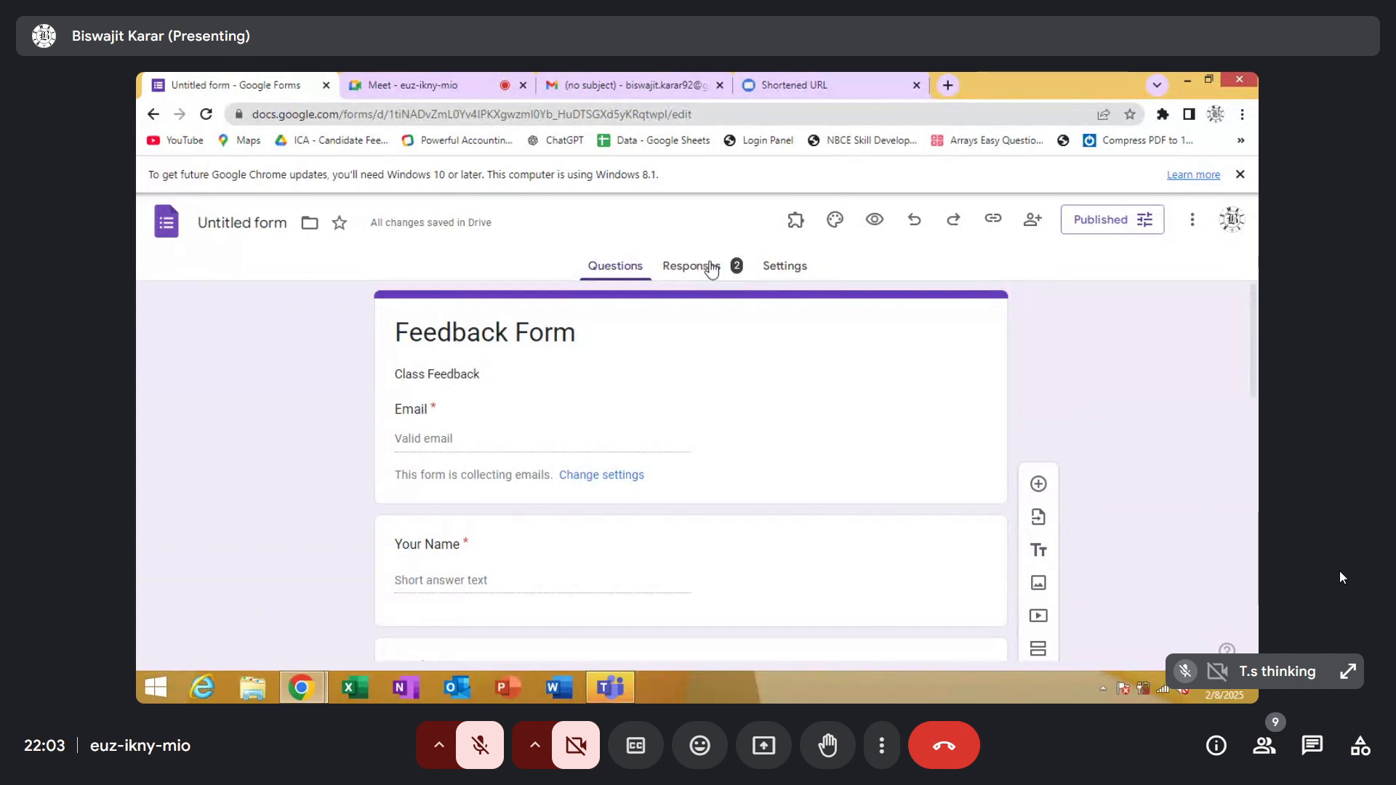
Review the form's response summary, checking who has responded, and return to the form questions
{"action": "left_click", "coordinate": [712, 267]}
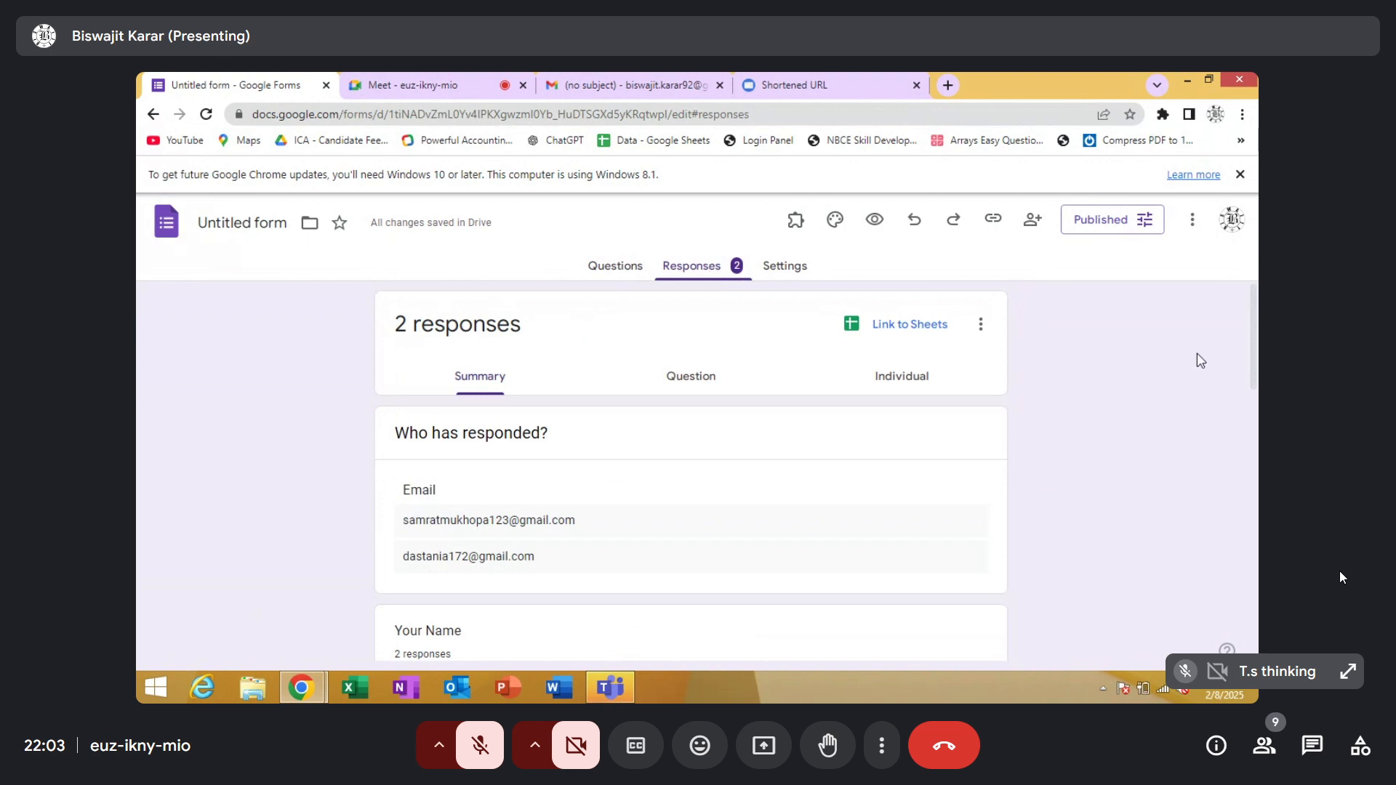
{"action": "scroll", "coordinate": [1200, 361], "scroll_direction": "down", "scroll_amount": 2}
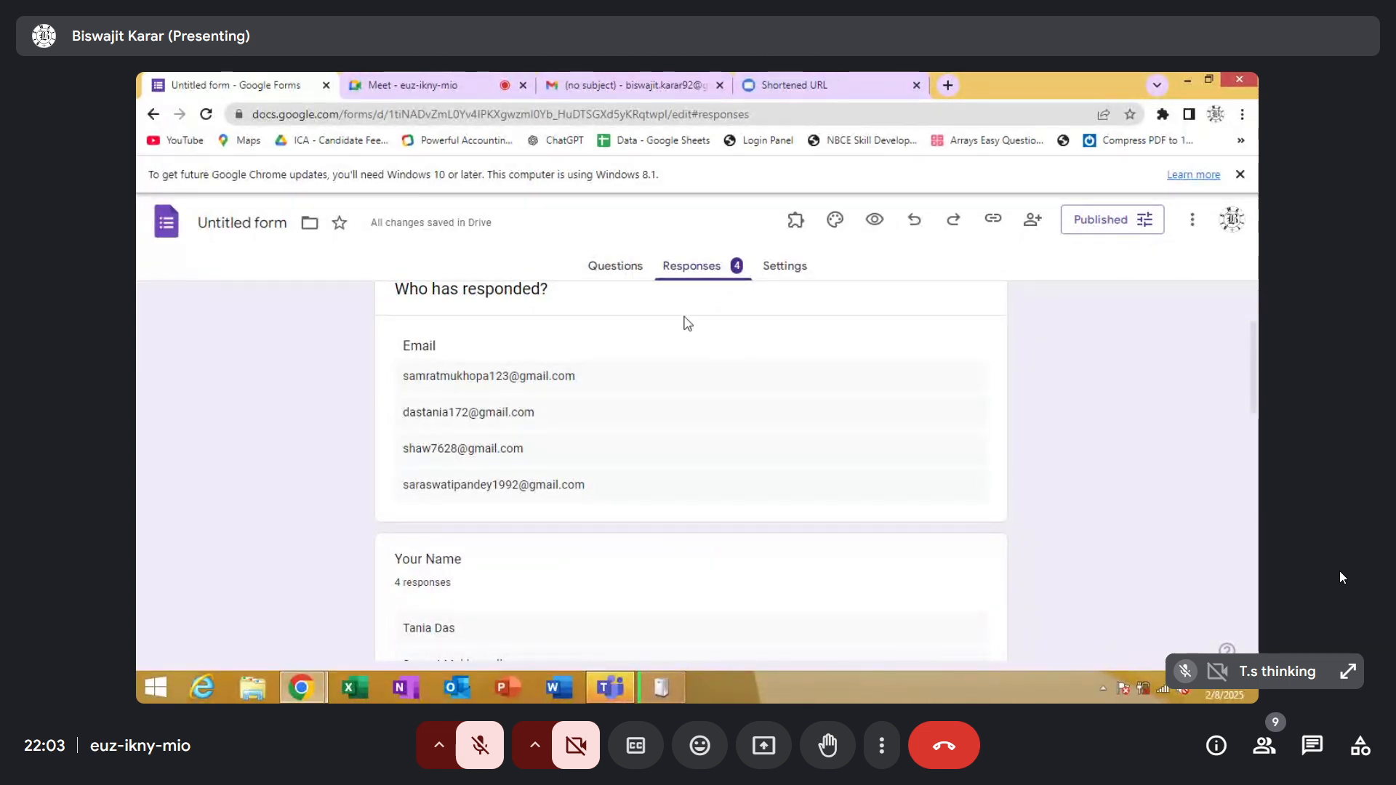
{"action": "left_click", "coordinate": [614, 269]}
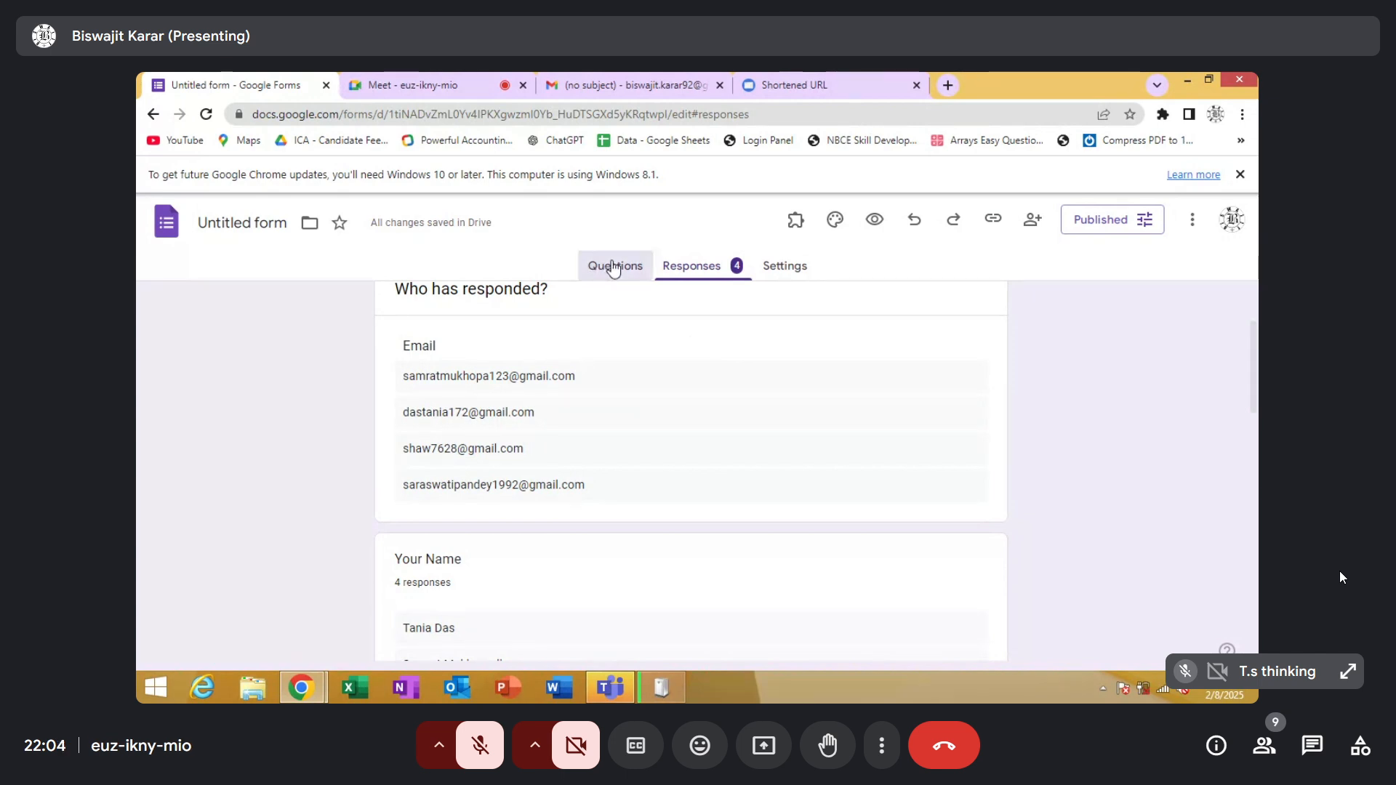
Link the form responses to a new spreadsheet named Untitled form (Responses)
{"action": "left_click", "coordinate": [694, 269]}
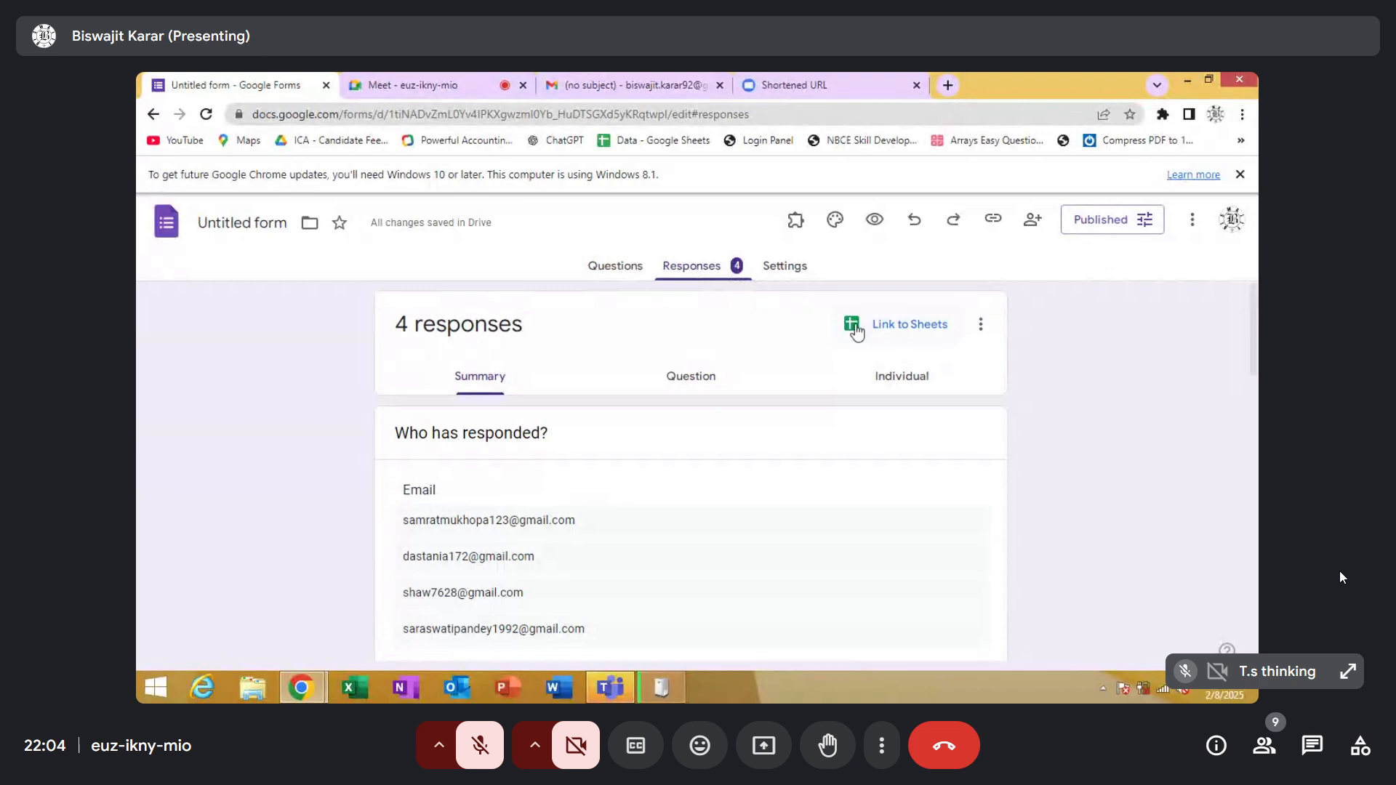
{"action": "left_click", "coordinate": [914, 325]}
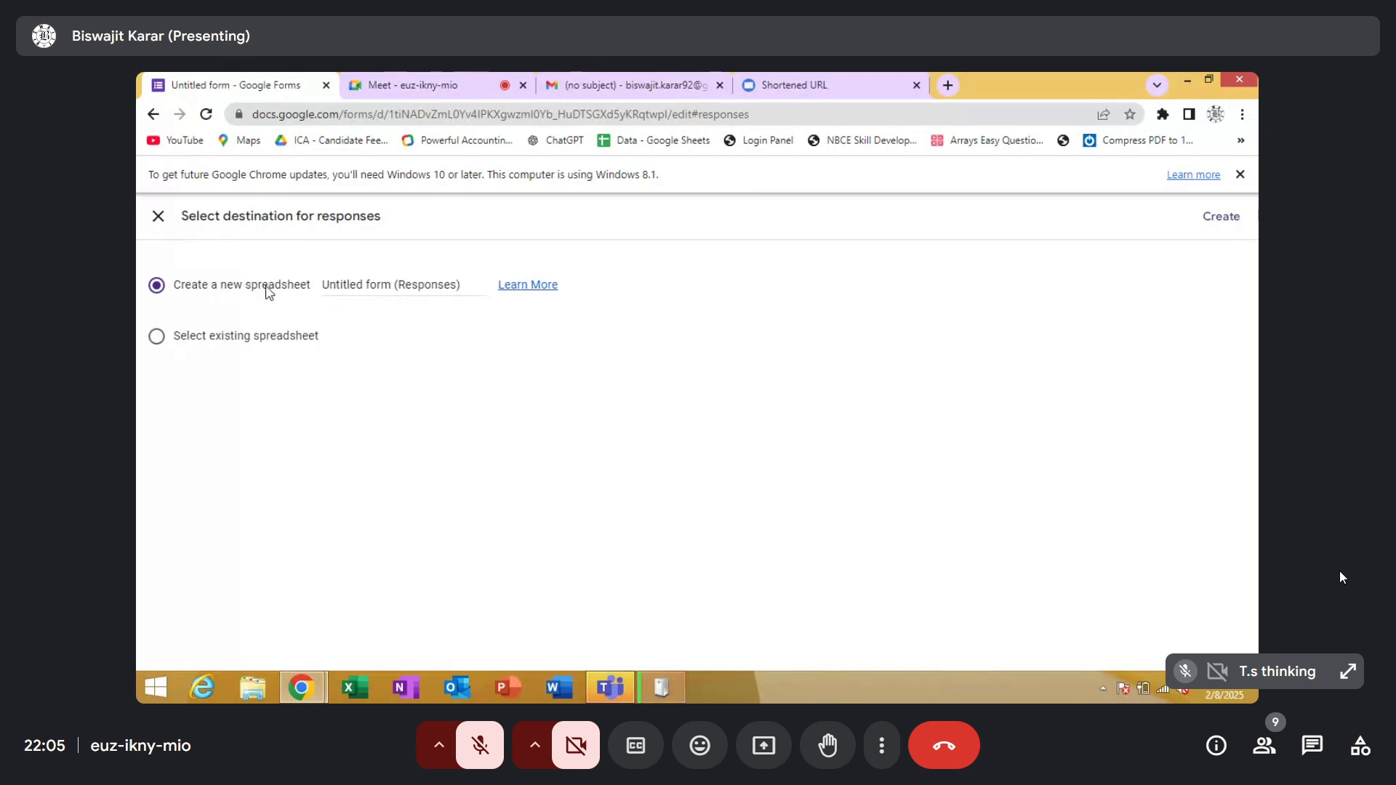
{"action": "left_click", "coordinate": [1207, 220]}
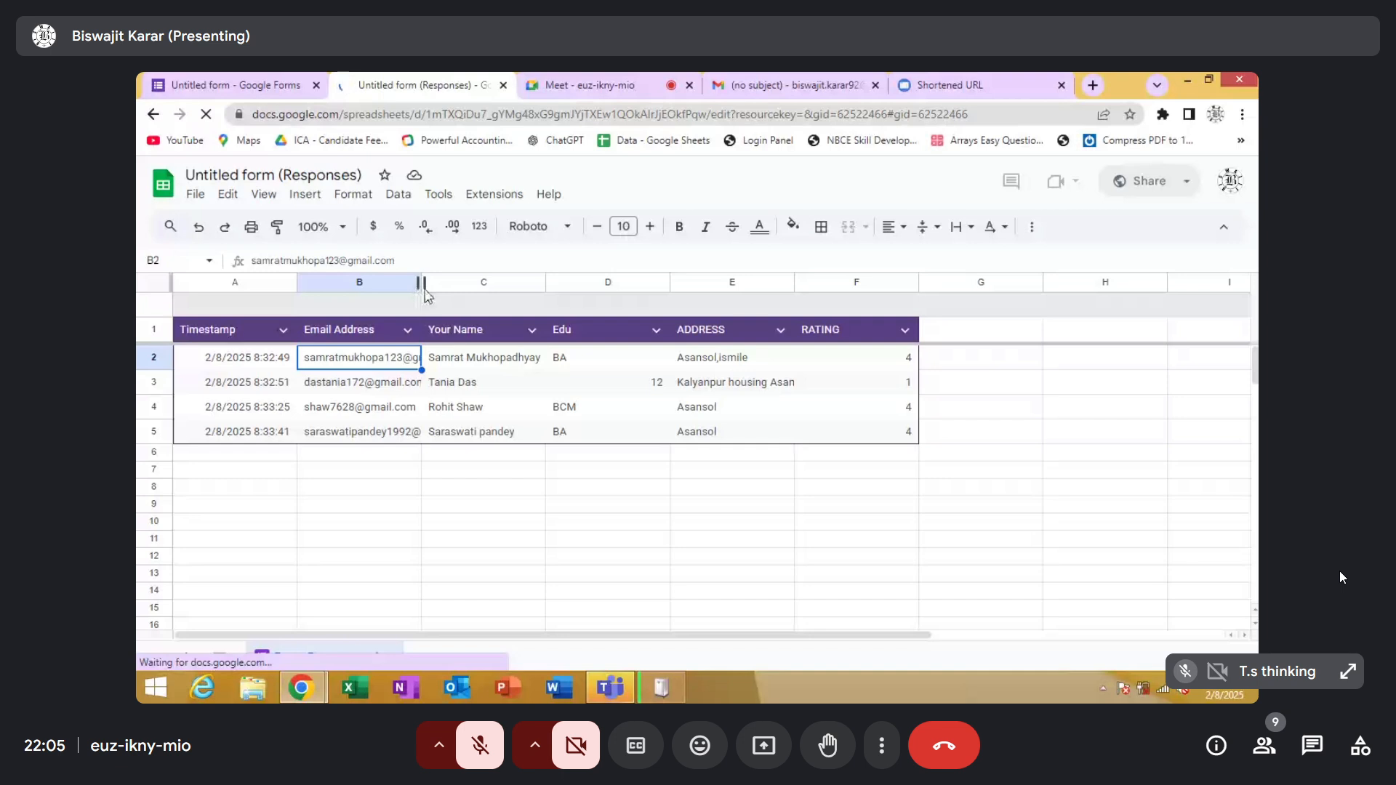
Widen the Email Address column in the responses sheet and select the first respondent's email cell
{"action": "left_click_drag", "start_coordinate": [423, 287], "coordinate": [460, 298]}
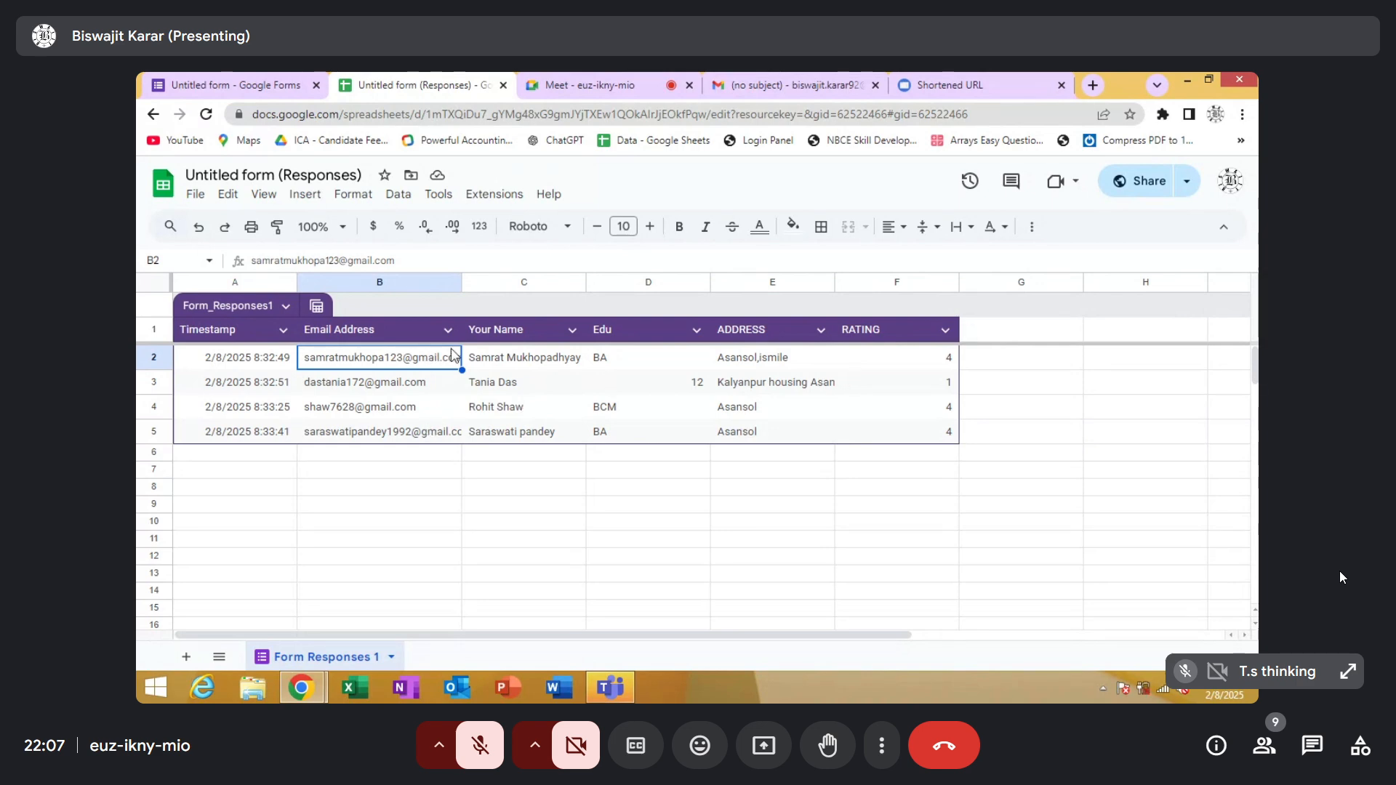
{"action": "left_click", "coordinate": [420, 380]}
{"action": "left_click", "coordinate": [414, 366]}
Search the add-on marketplace for "Yet Another Mail Merge: Mail Merge for Gmail", view the results, and close the marketplace
{"action": "left_click", "coordinate": [497, 206]}
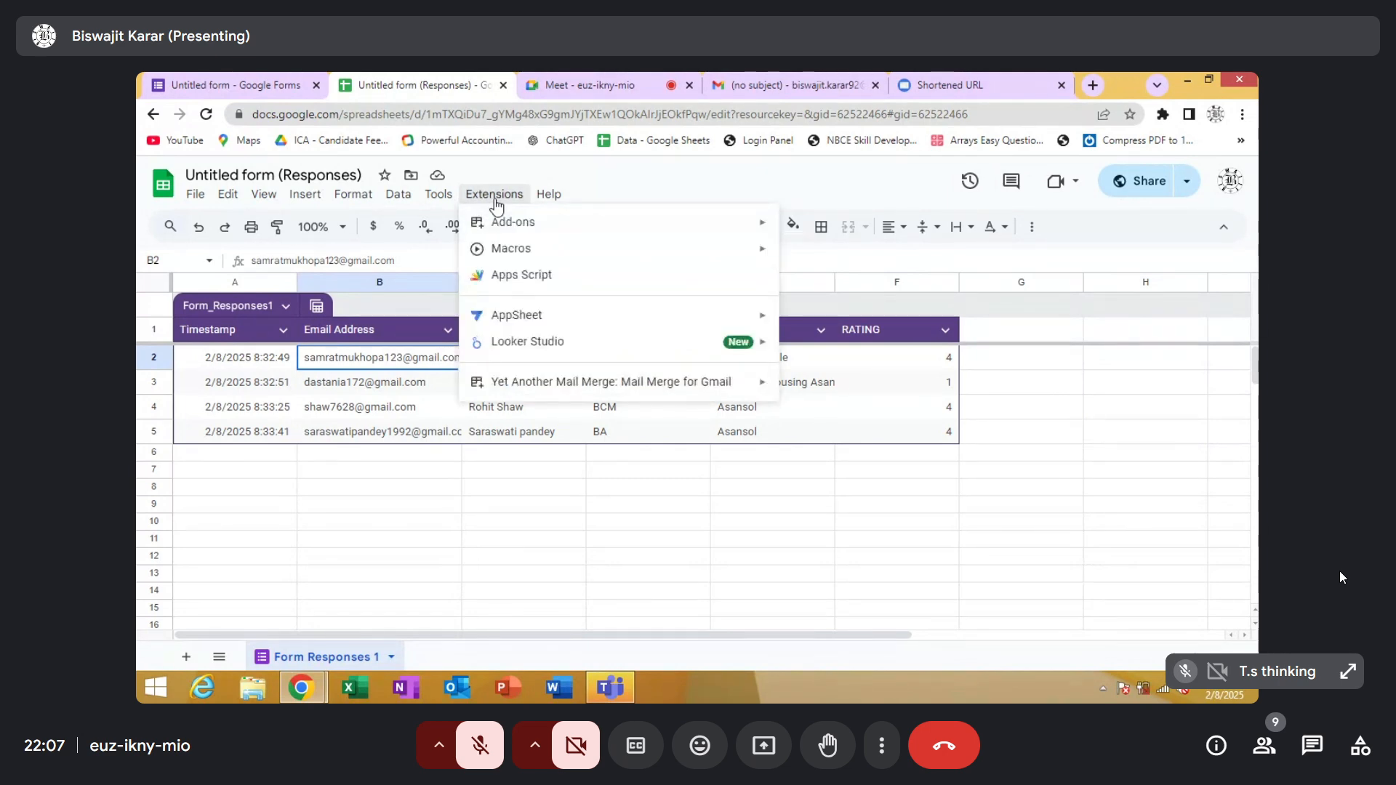
{"action": "mouse_move", "coordinate": [502, 231]}
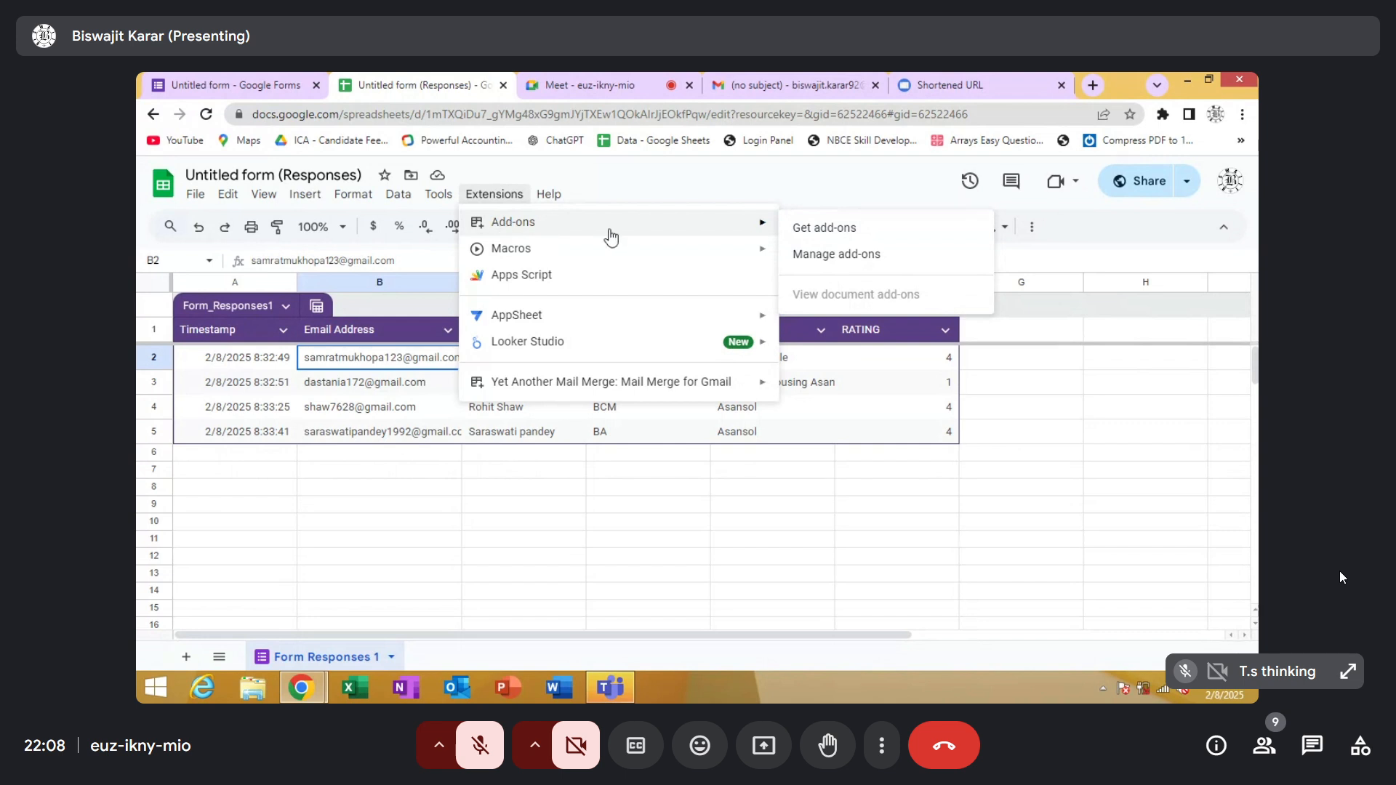
{"action": "left_click", "coordinate": [821, 230]}
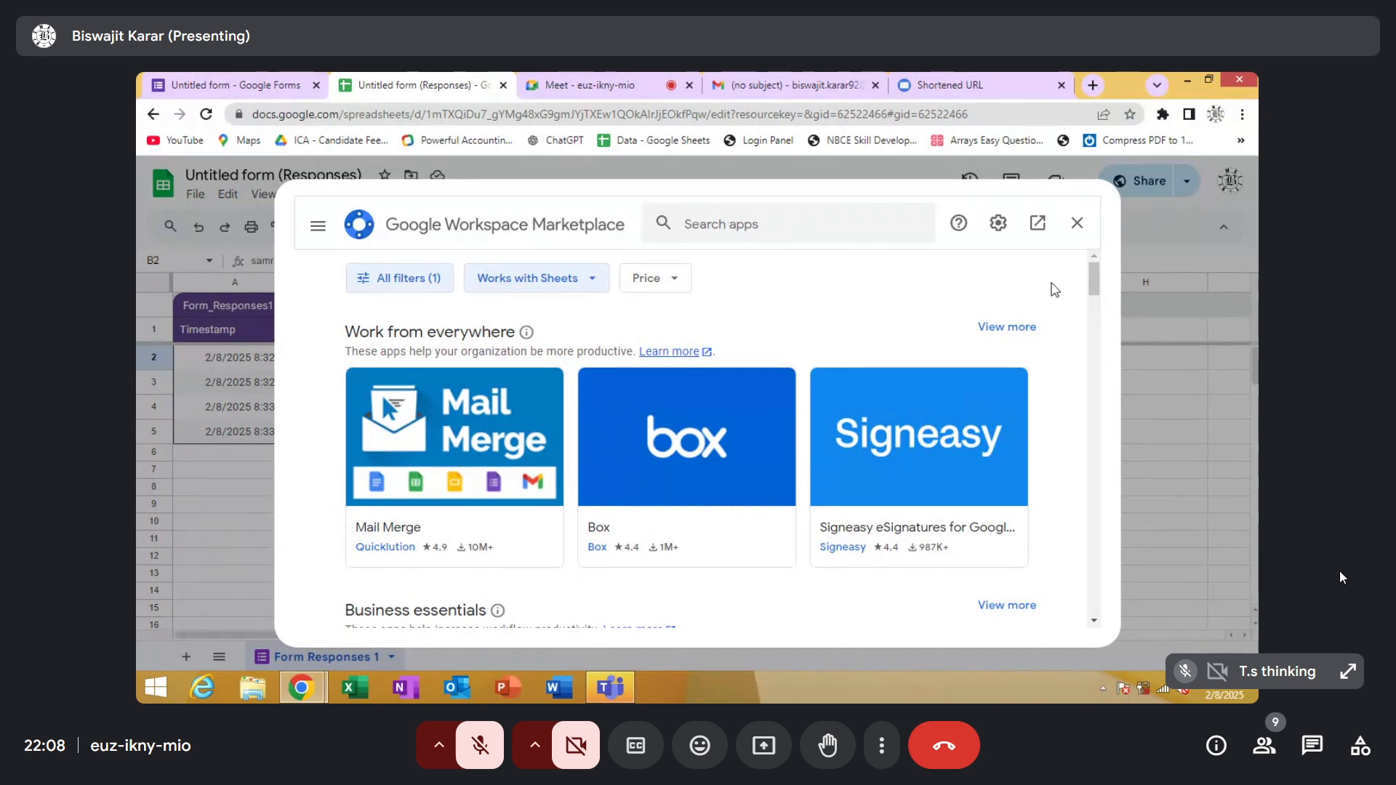
{"action": "left_click_drag", "start_coordinate": [1100, 280], "coordinate": [1087, 247]}
{"action": "left_click", "coordinate": [704, 218]}
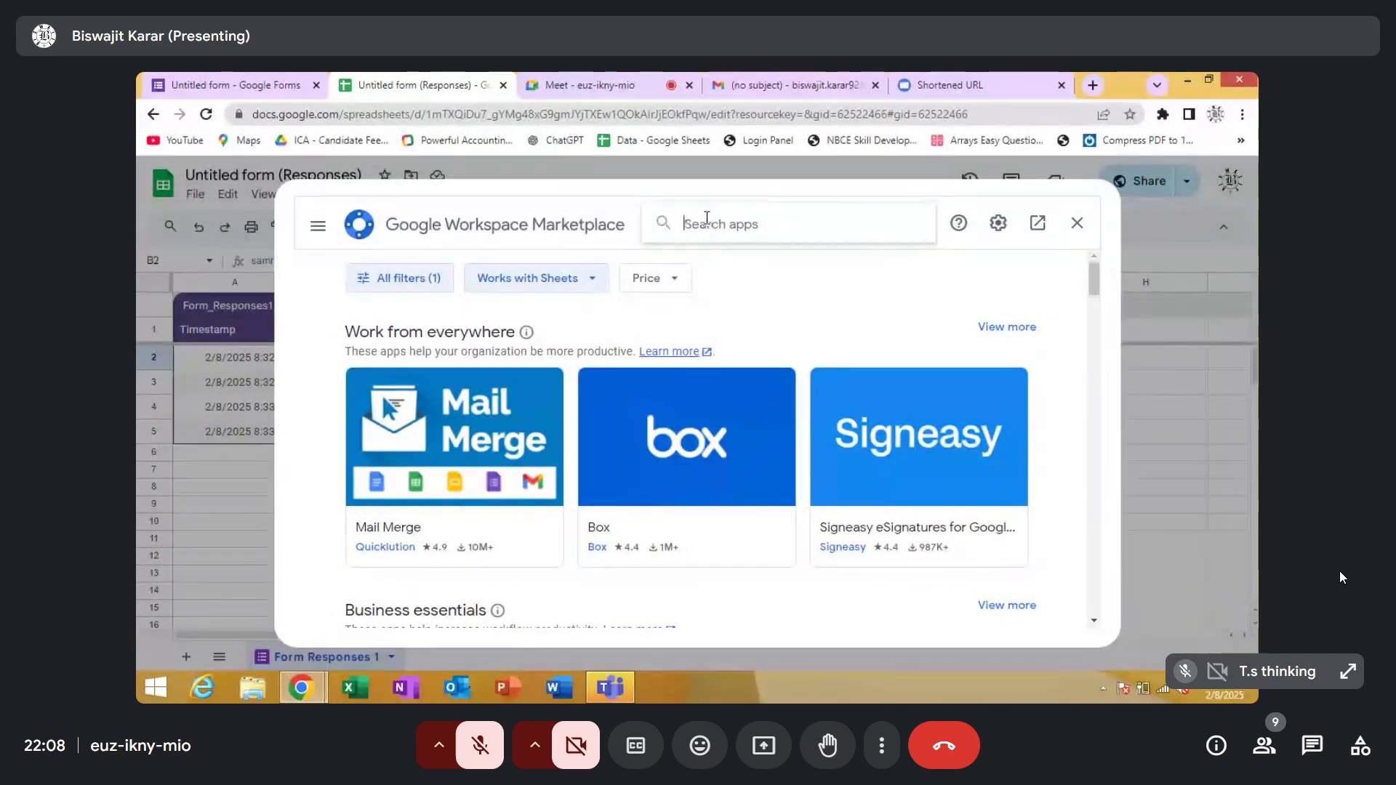
{"action": "type", "text": "yet"}
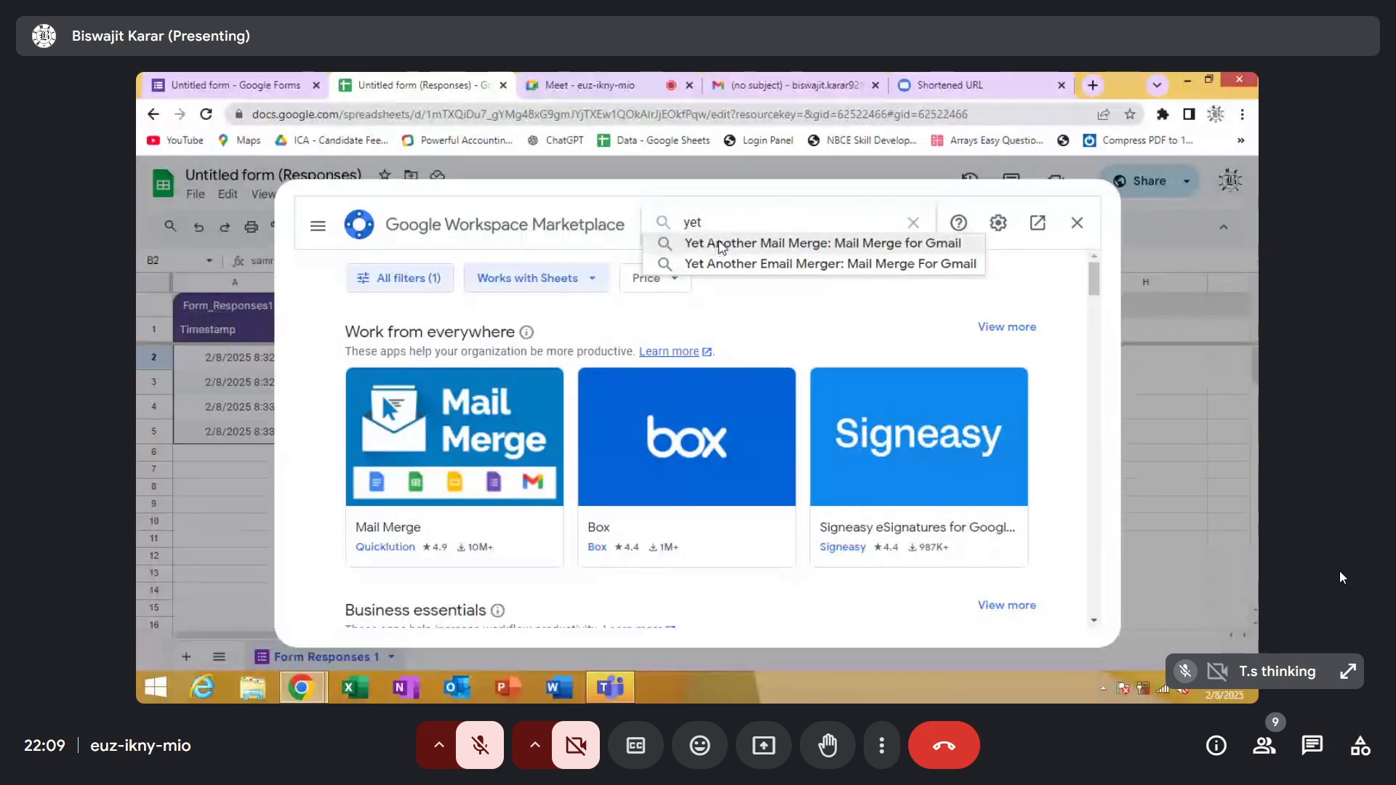
{"action": "left_click", "coordinate": [716, 245]}
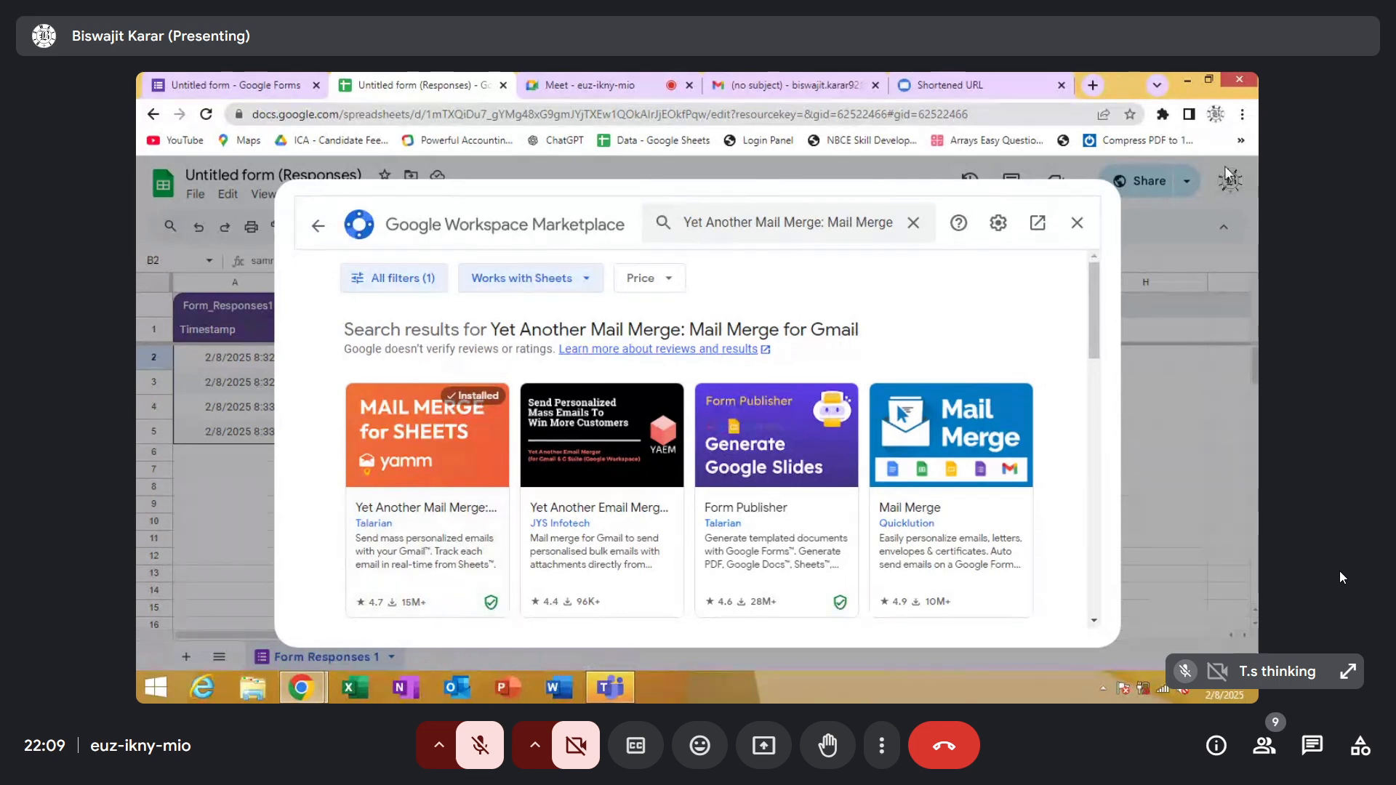
{"action": "left_click", "coordinate": [1075, 224]}
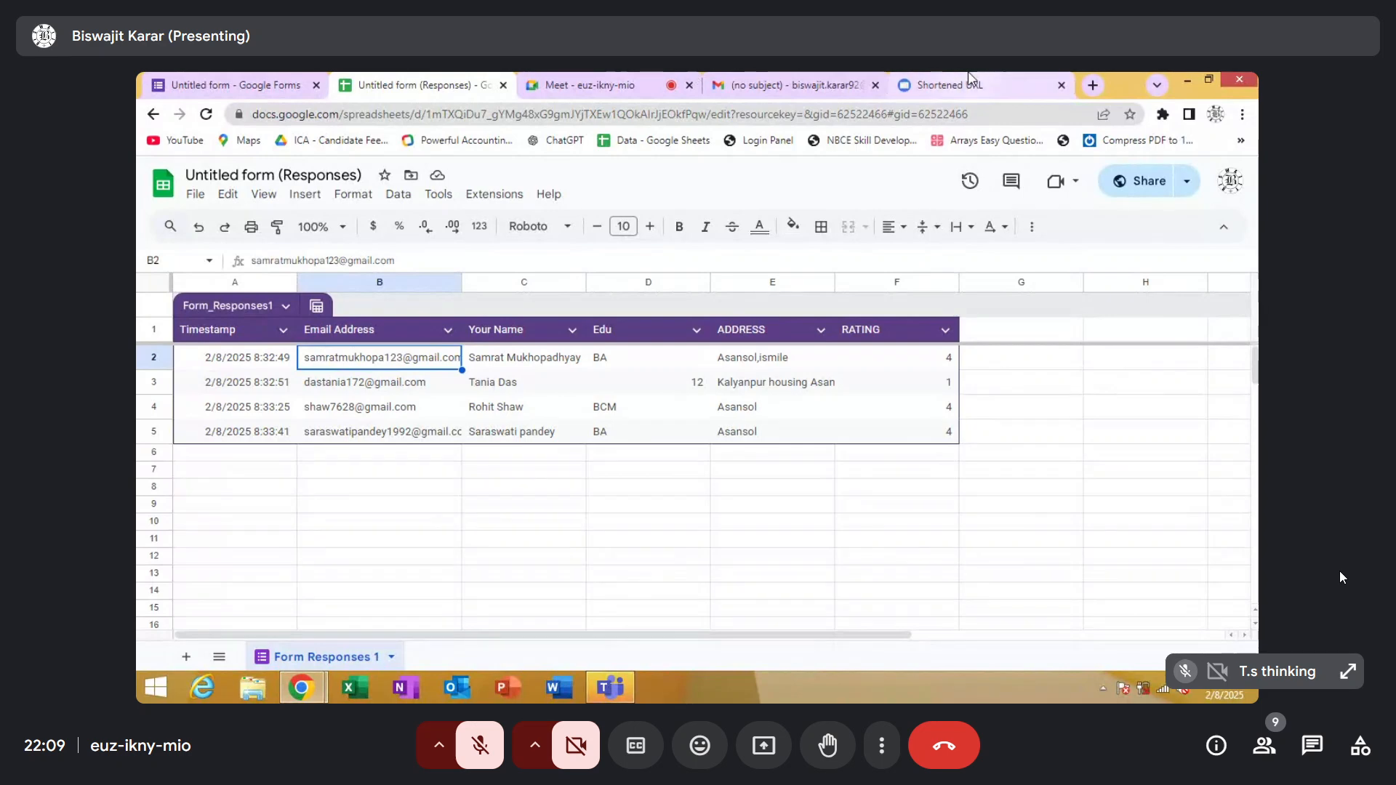
{"action": "left_click", "coordinate": [496, 195]}
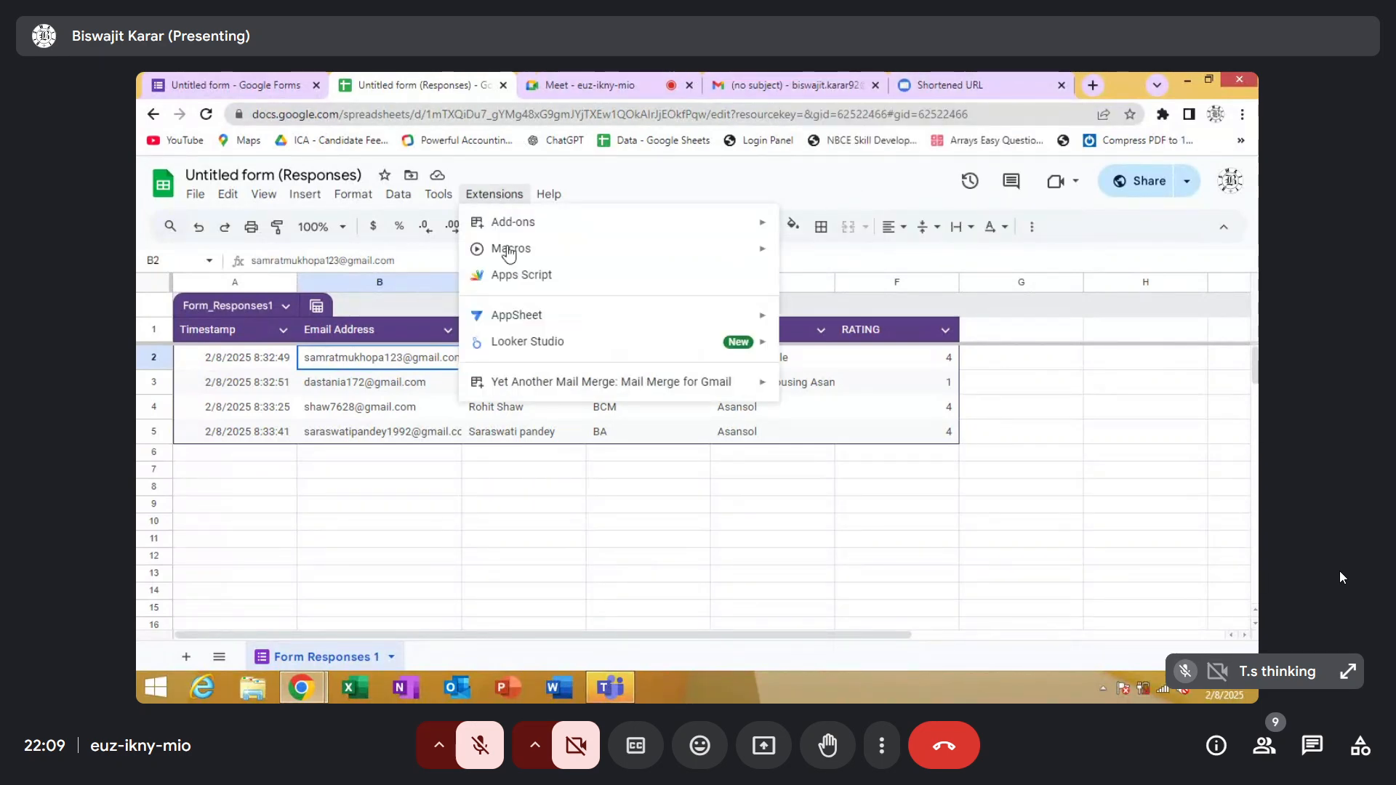
{"action": "mouse_move", "coordinate": [552, 392]}
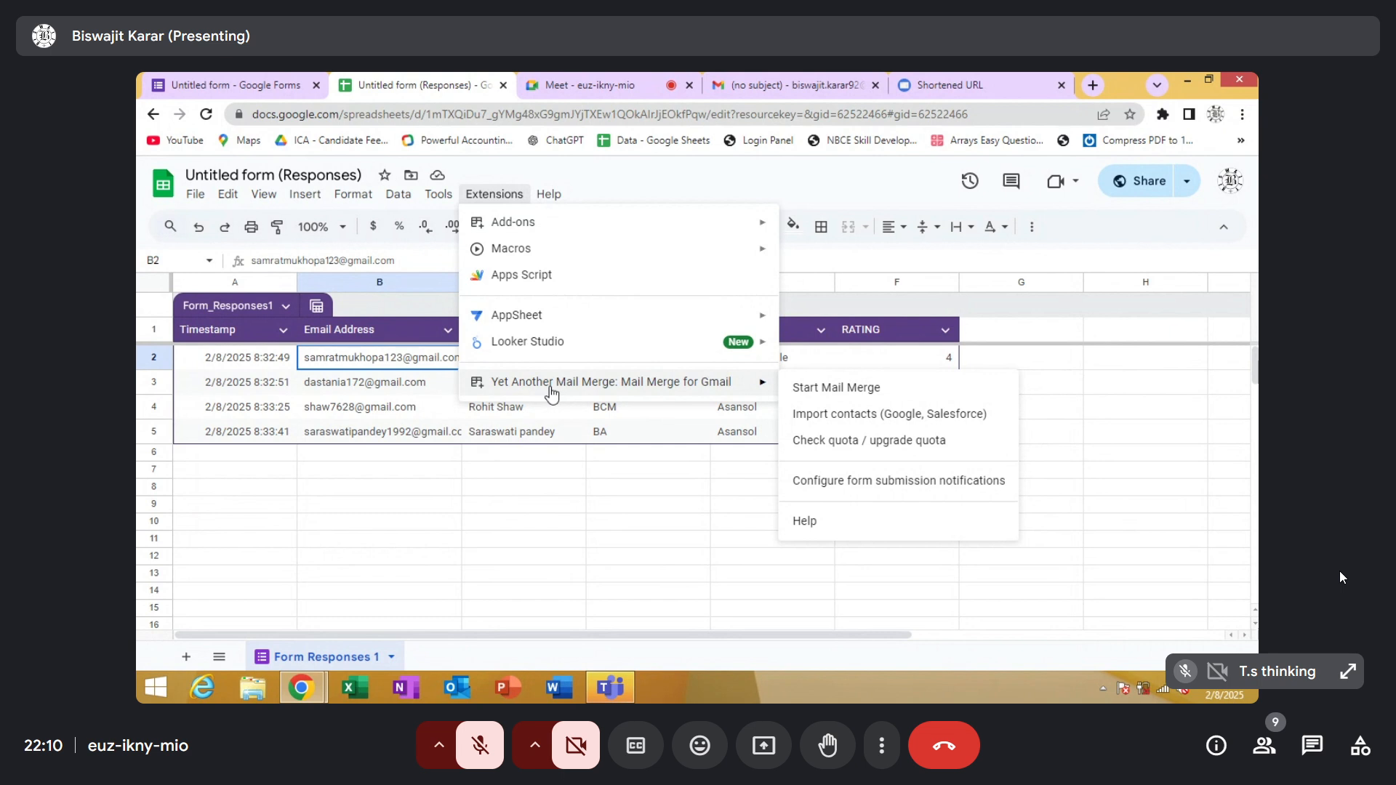
{"action": "left_click", "coordinate": [582, 476]}
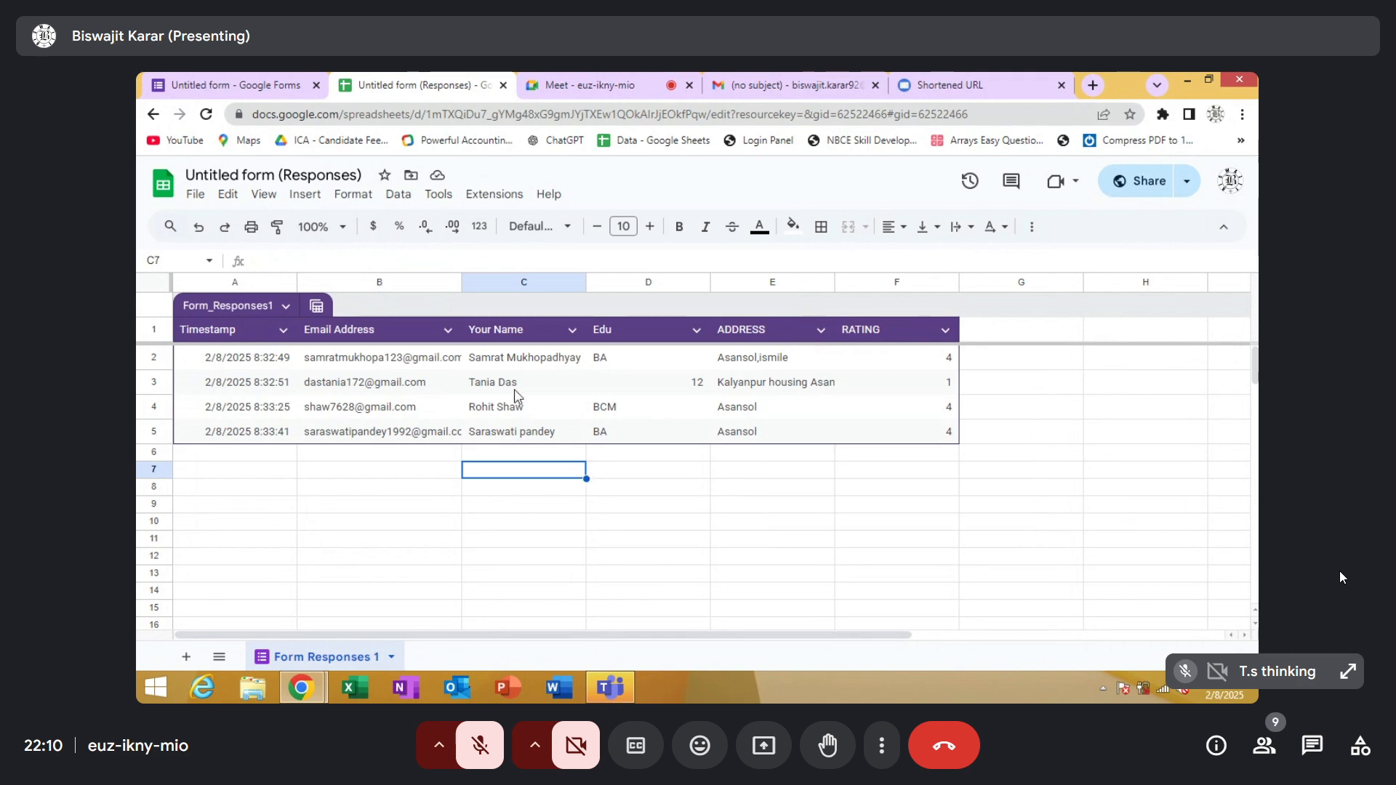
{"action": "left_click", "coordinate": [422, 363]}
Switch to Gmail and start a new message with the subject "Teacher's Feedback", leaving the recipients empty
{"action": "left_click", "coordinate": [795, 90]}
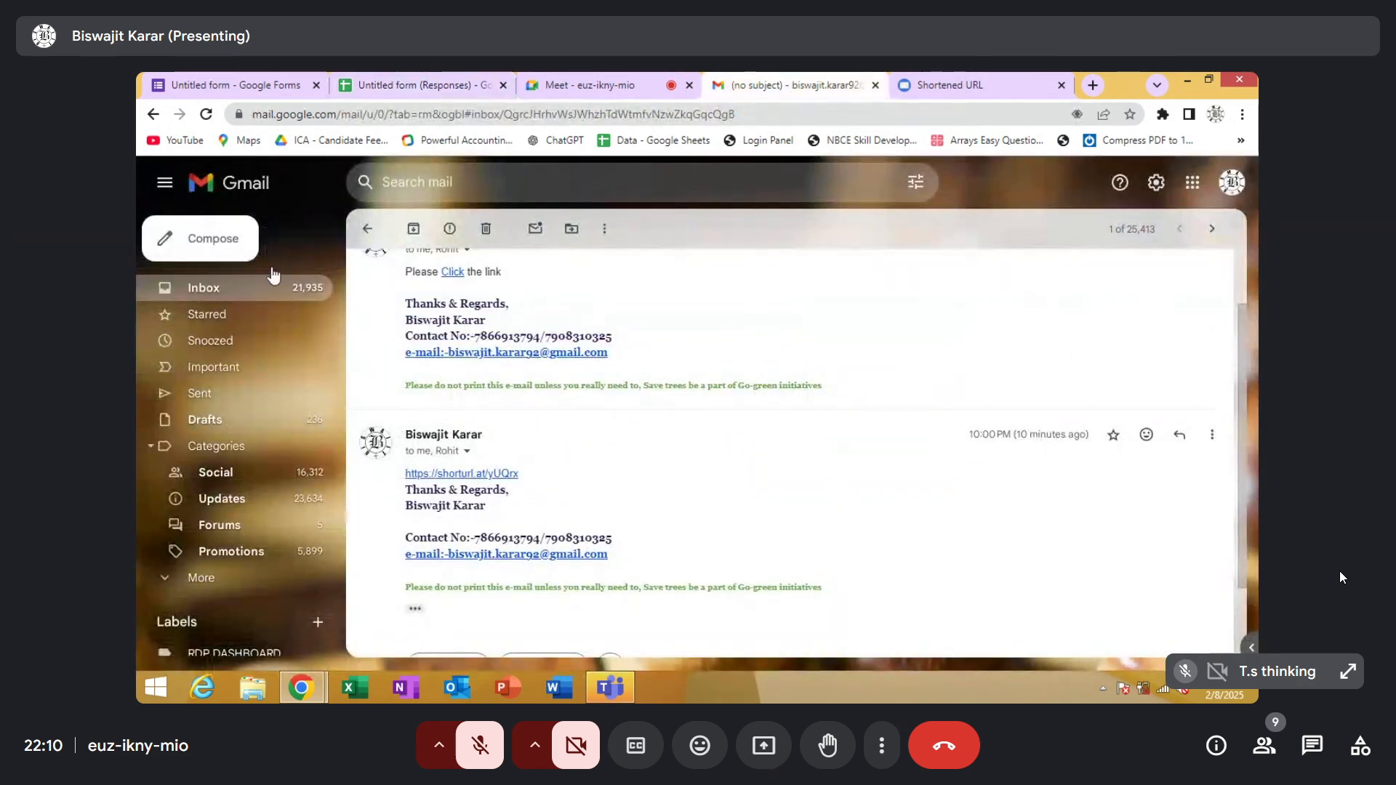
{"action": "left_click", "coordinate": [218, 240]}
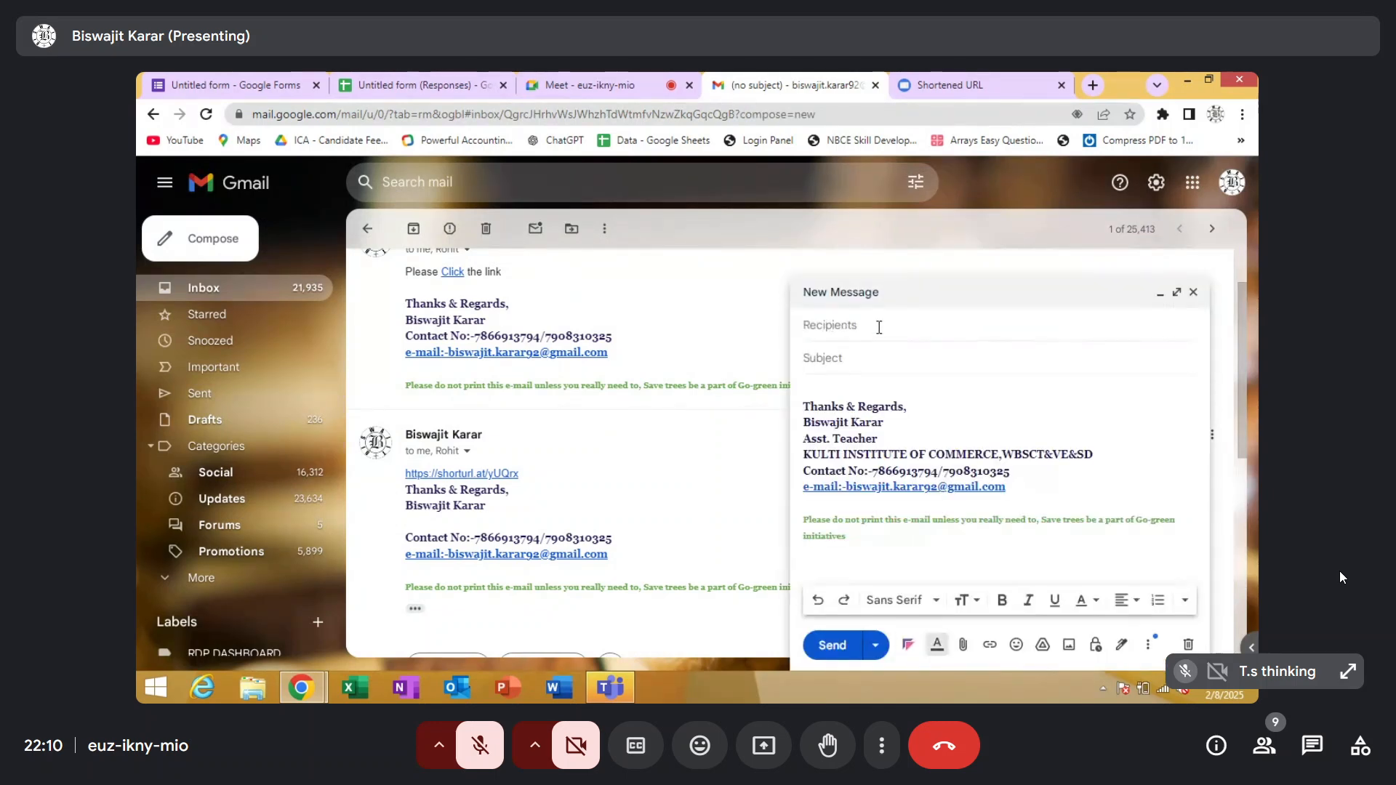
{"action": "left_click", "coordinate": [879, 327]}
{"action": "left_click", "coordinate": [836, 359]}
{"action": "type", "text": "Teacher's Feedback"}
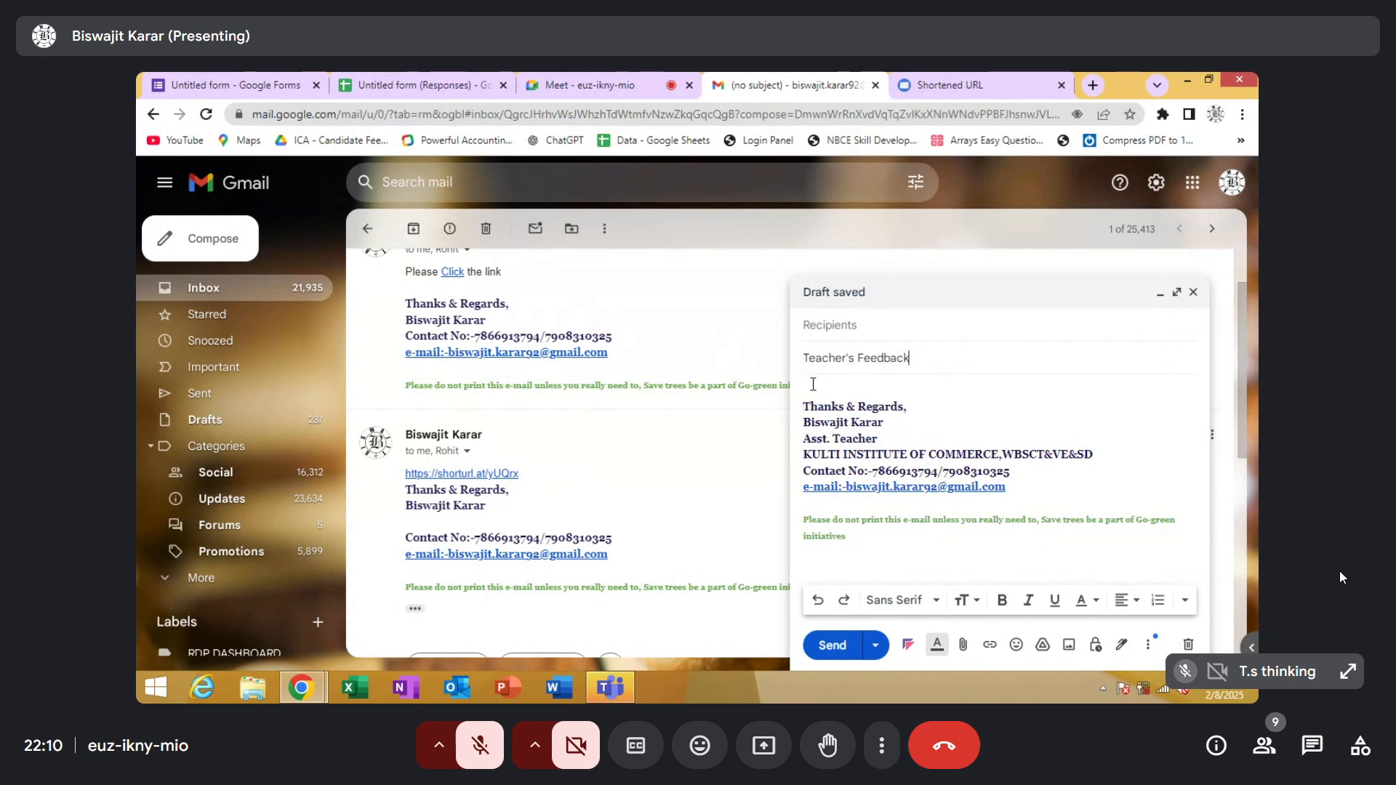
Write the message body above the signature: "Hi,All" and, on a new line, "Hope you all are enjoying the session."
{"action": "left_click", "coordinate": [813, 384]}
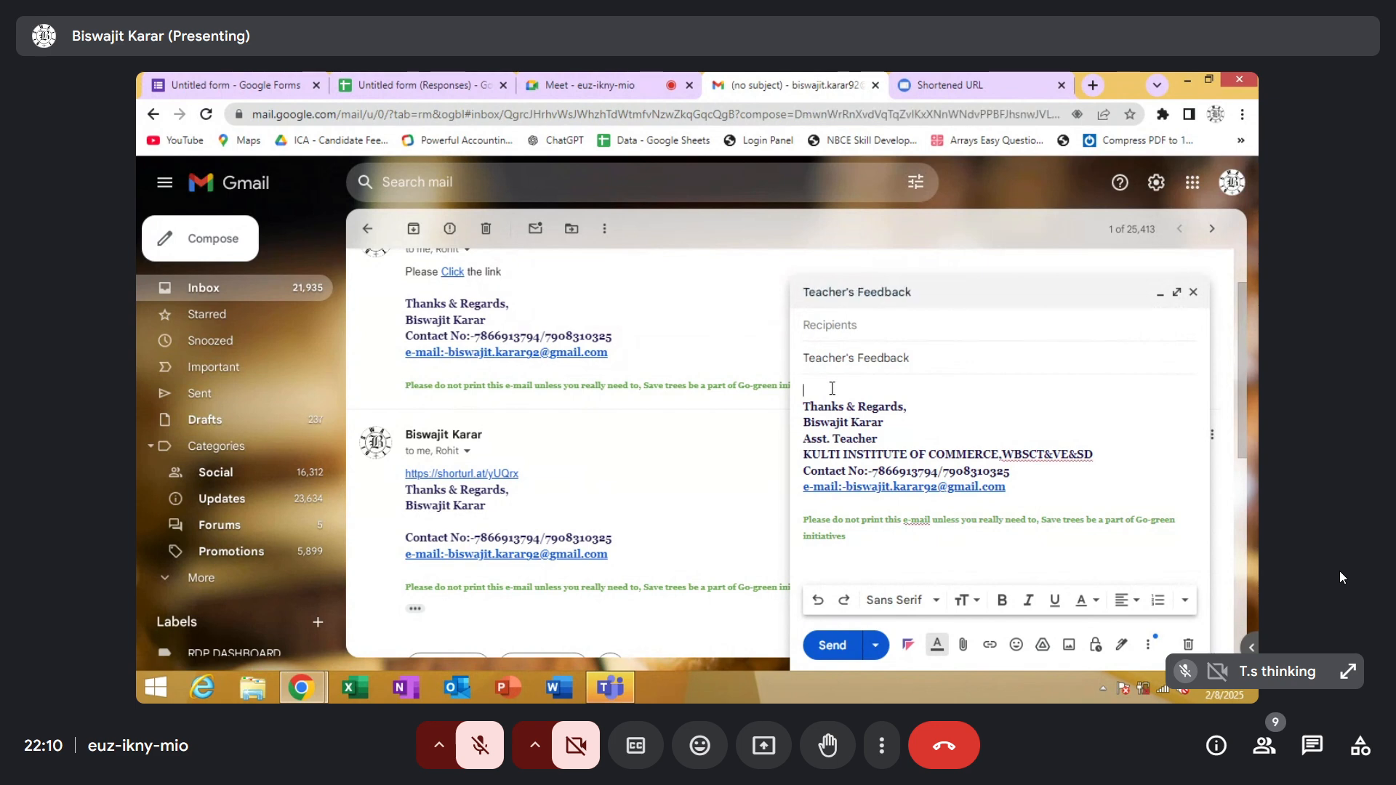
{"action": "type", "text": "Hi,All"}
{"action": "key", "text": "Return"}
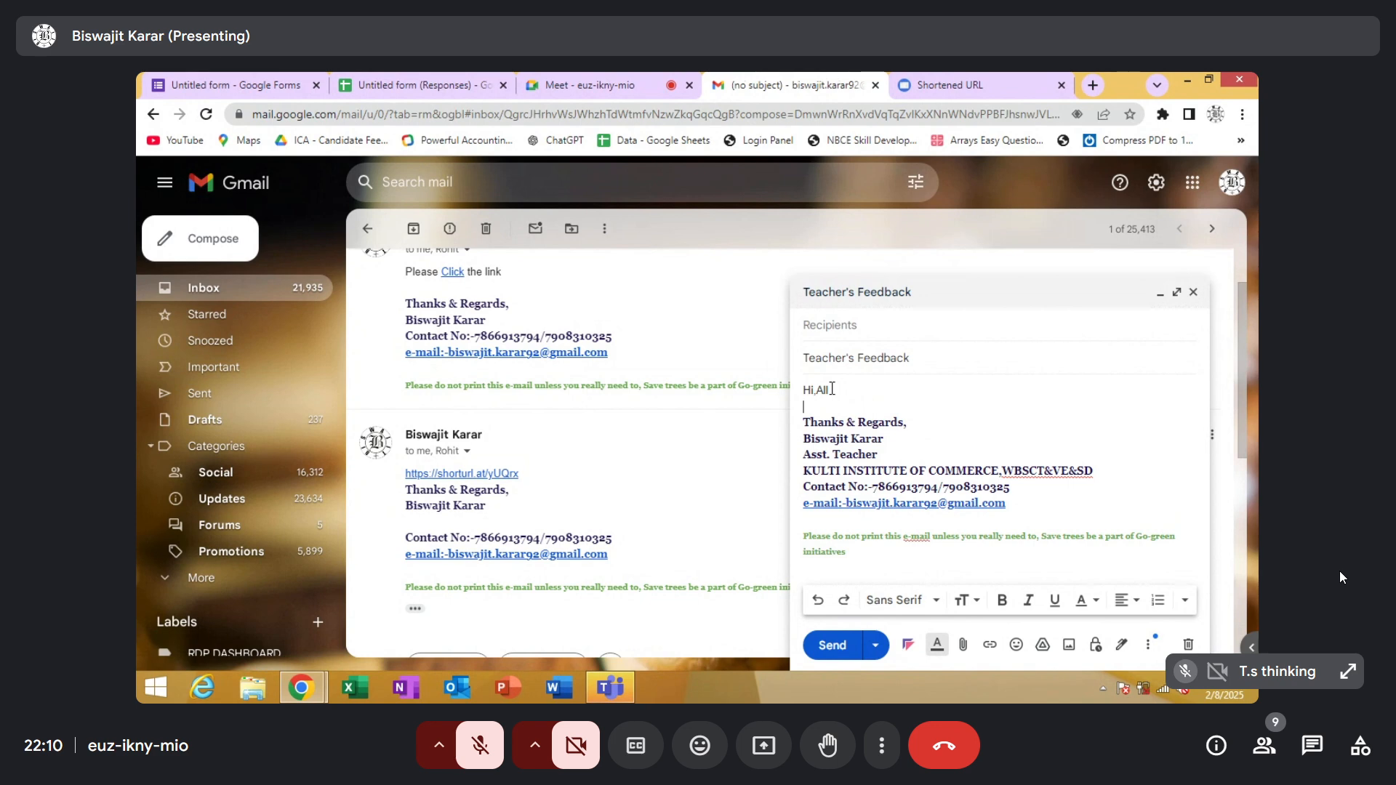
{"action": "type", "text": "Hp"}
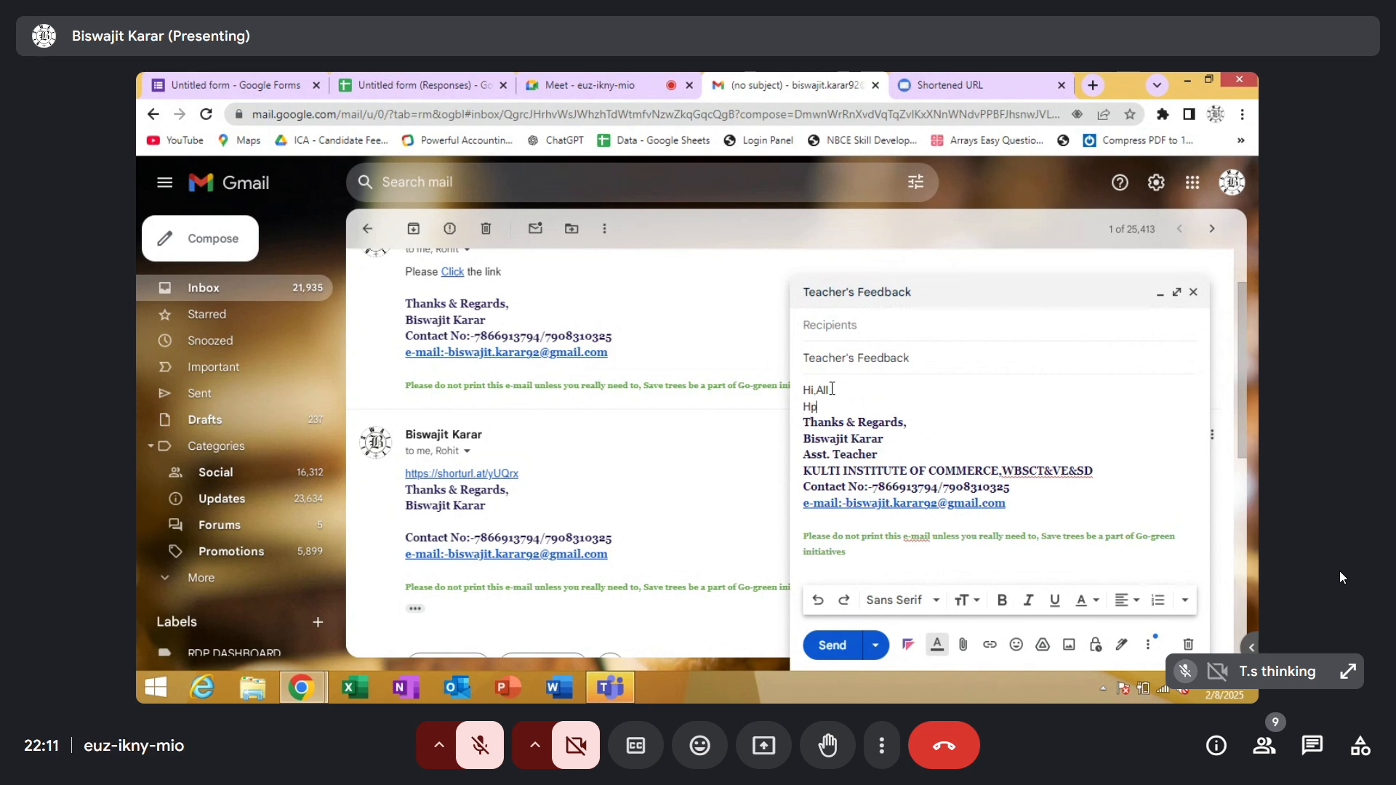
{"action": "type", "text": "ope you all are enjoying the"}
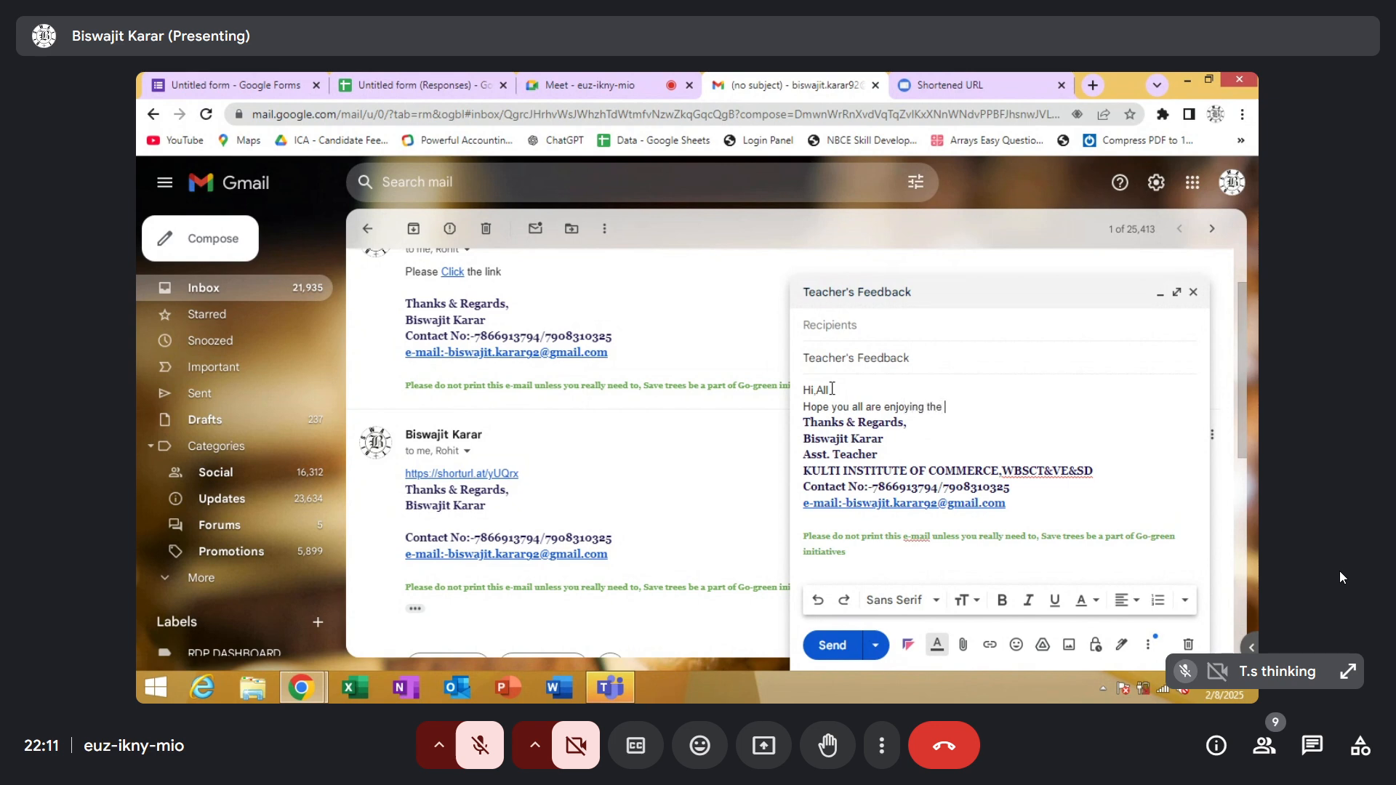
{"action": "type", "text": " session."}
{"action": "key", "text": "Return"}
Remove the job title and institute lines from the signature, and close the message, checking it in the Drafts folder
{"action": "left_click_drag", "start_coordinate": [1113, 489], "coordinate": [800, 474]}
{"action": "key", "text": "BackSpace"}
{"action": "key", "text": "BackSpace"}
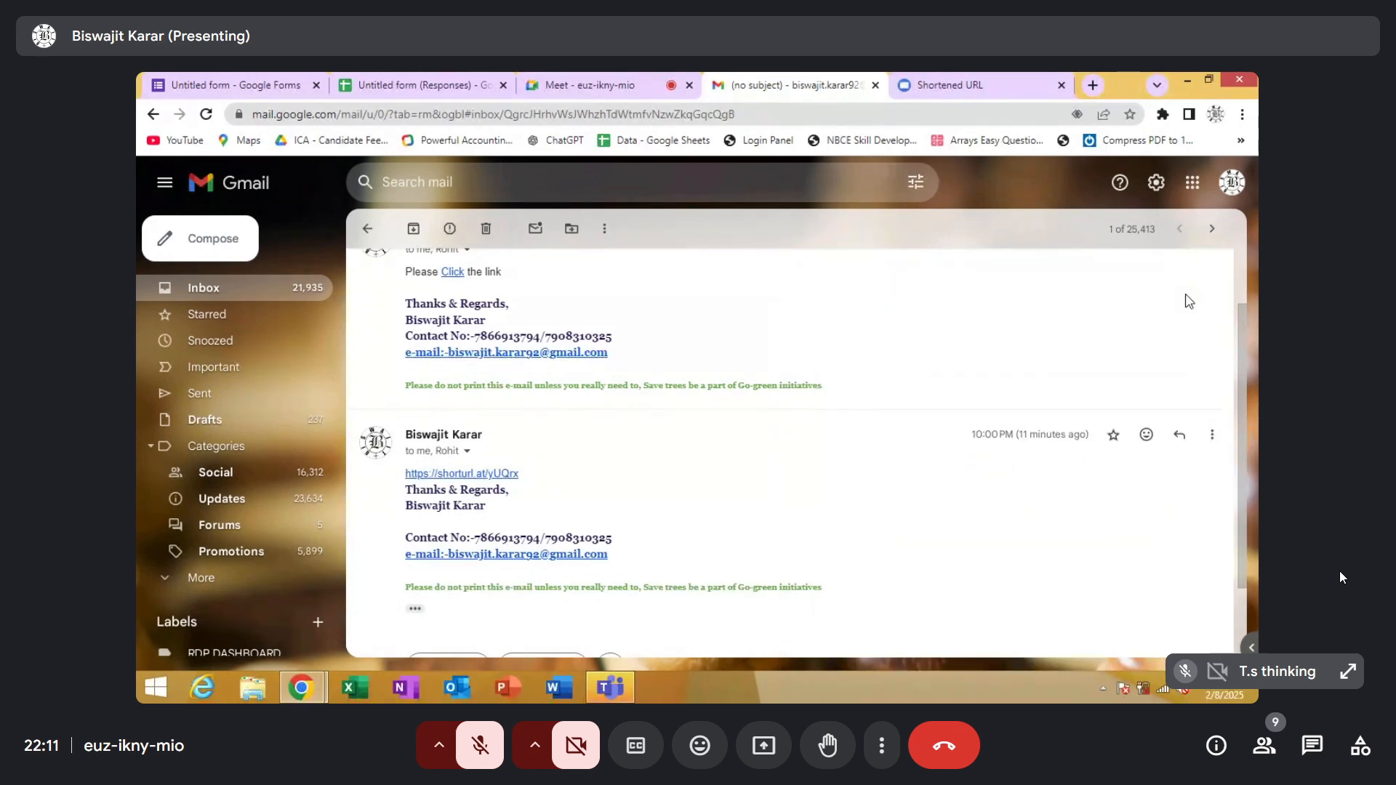
{"action": "left_click", "coordinate": [1194, 294]}
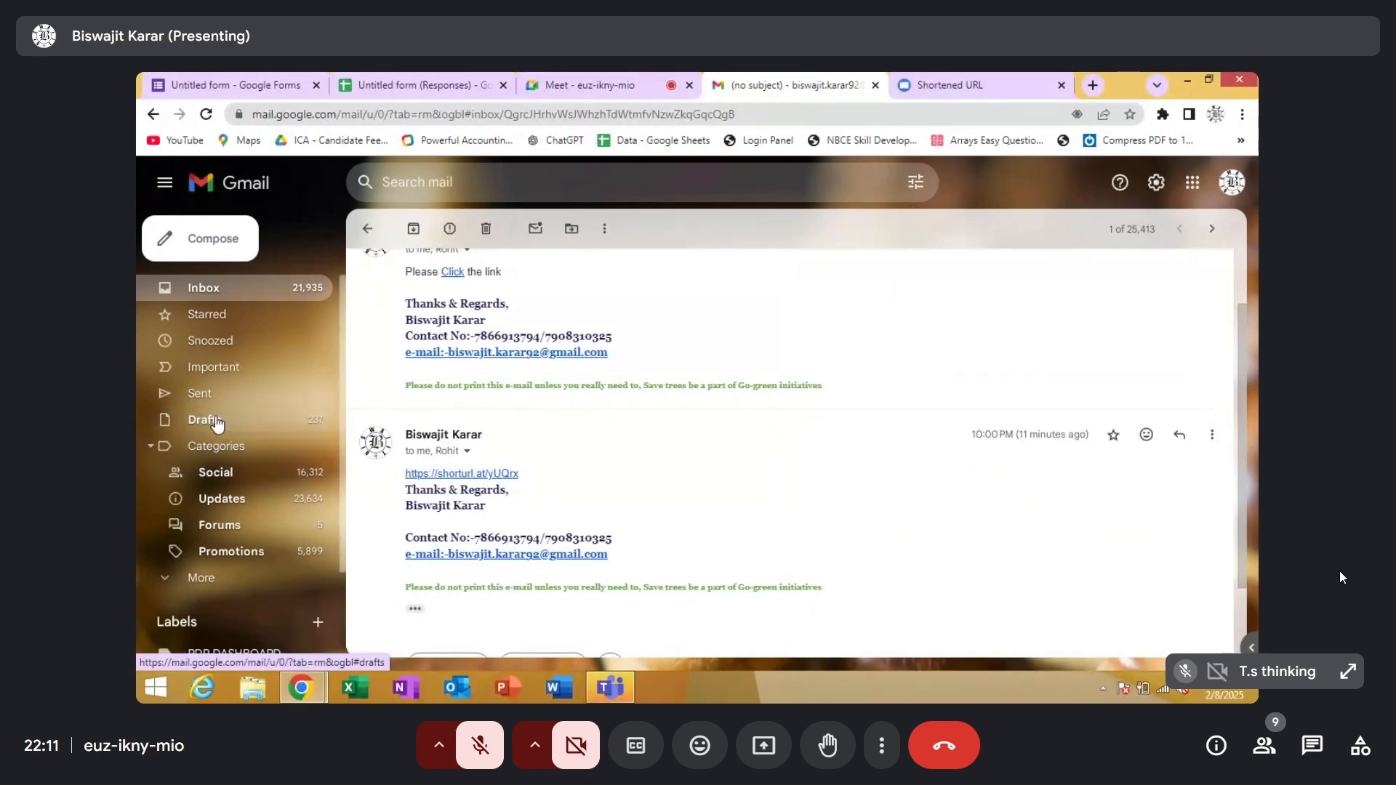
{"action": "left_click", "coordinate": [217, 420]}
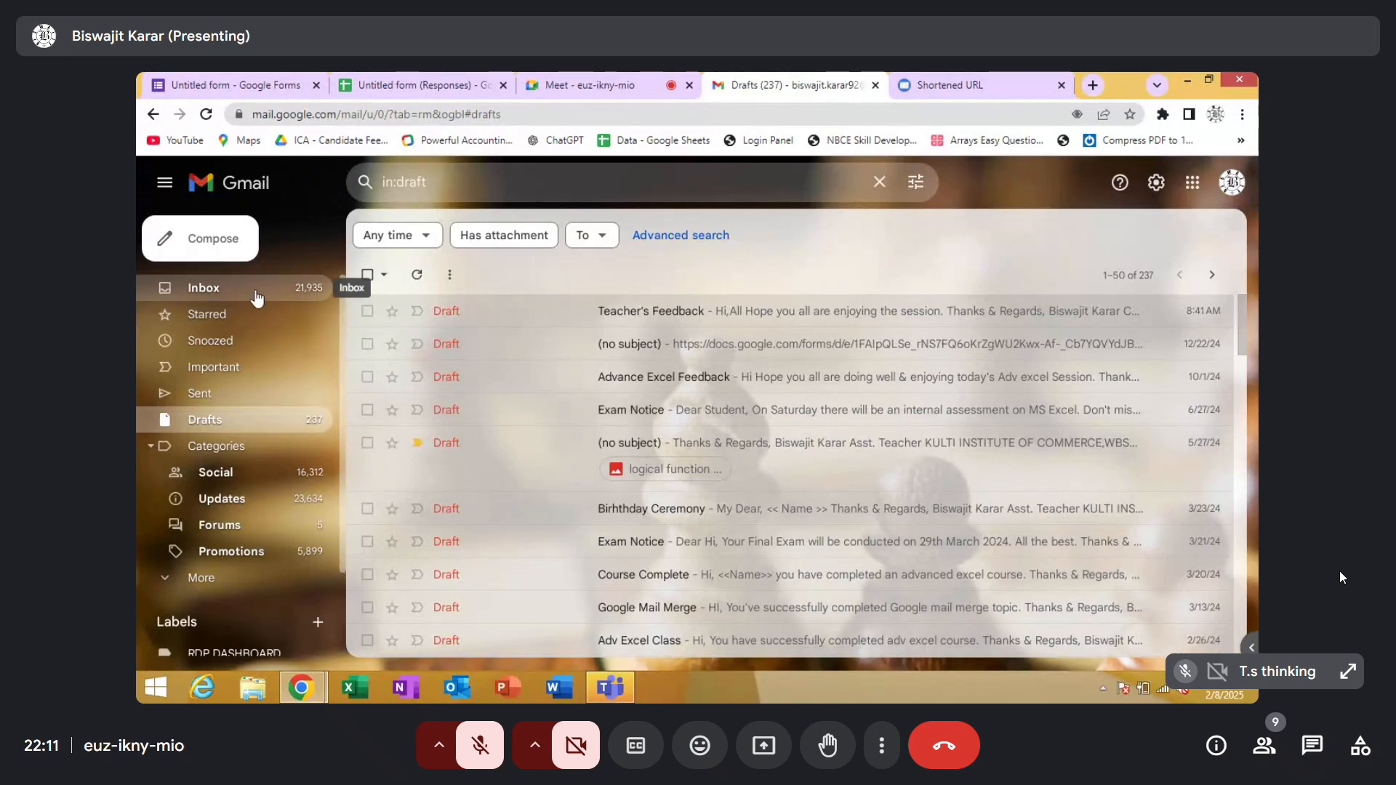
Return to the responses sheet, start a mail merge with Yet Another Mail Merge, and agree to authorize the add-on
{"action": "left_click", "coordinate": [397, 88]}
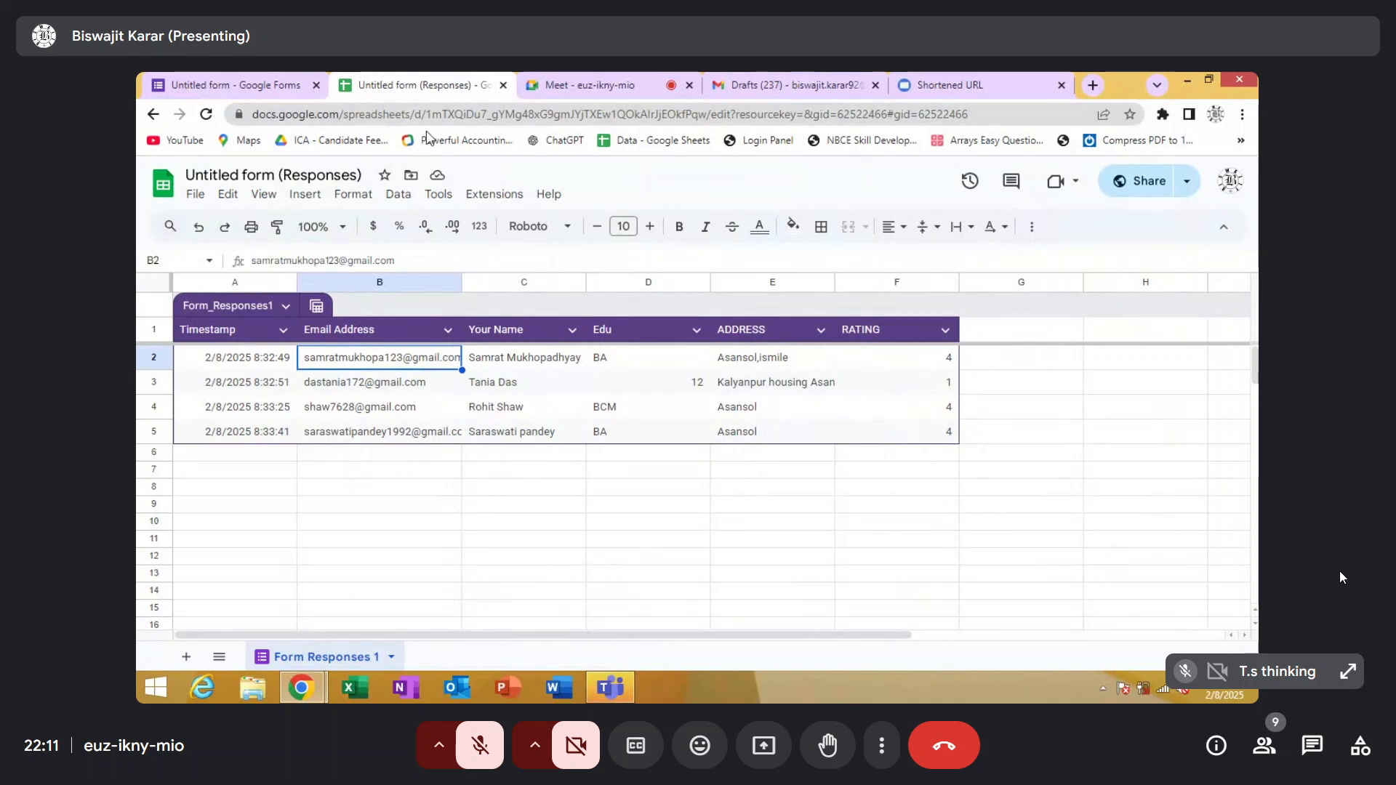
{"action": "left_click", "coordinate": [490, 206]}
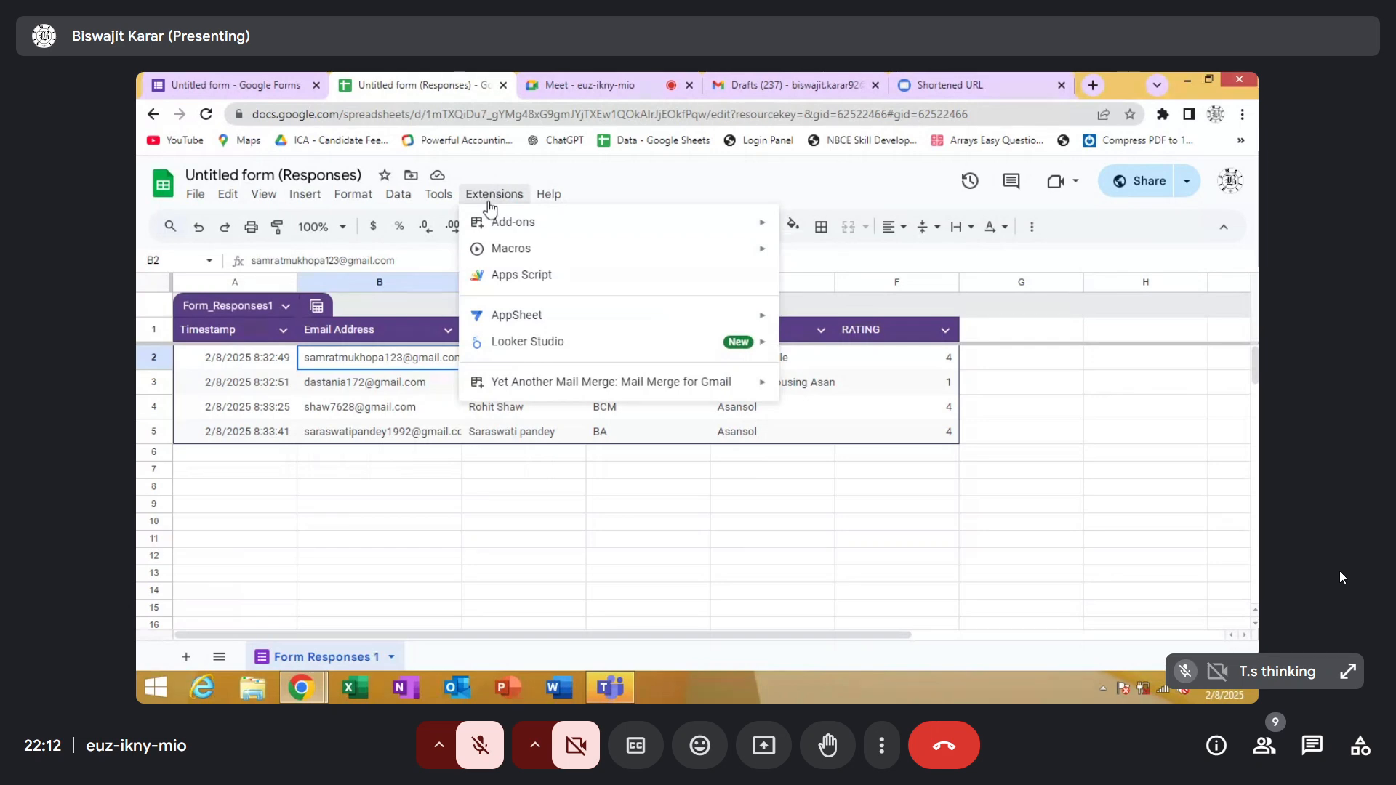
{"action": "mouse_move", "coordinate": [514, 399]}
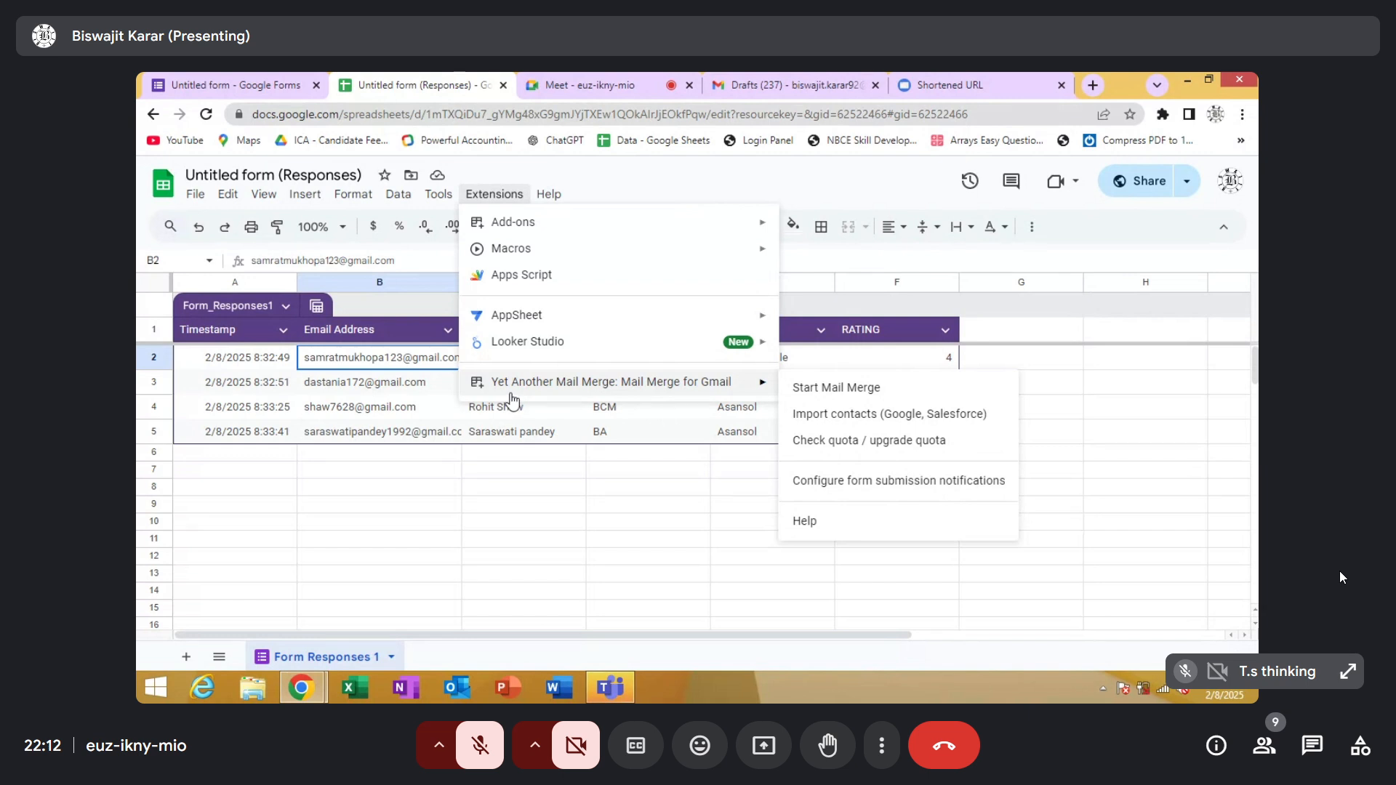
{"action": "mouse_move", "coordinate": [757, 379]}
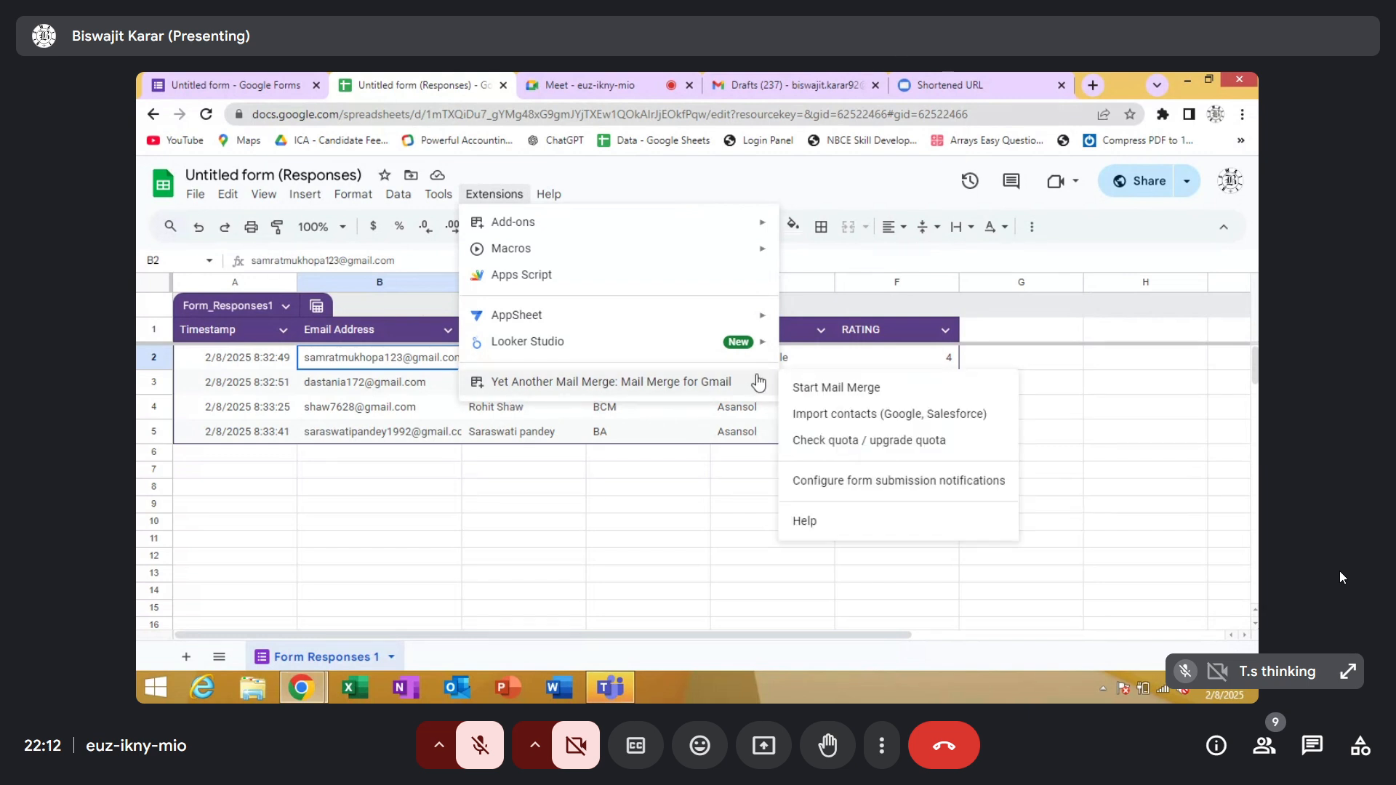
{"action": "left_click", "coordinate": [811, 389]}
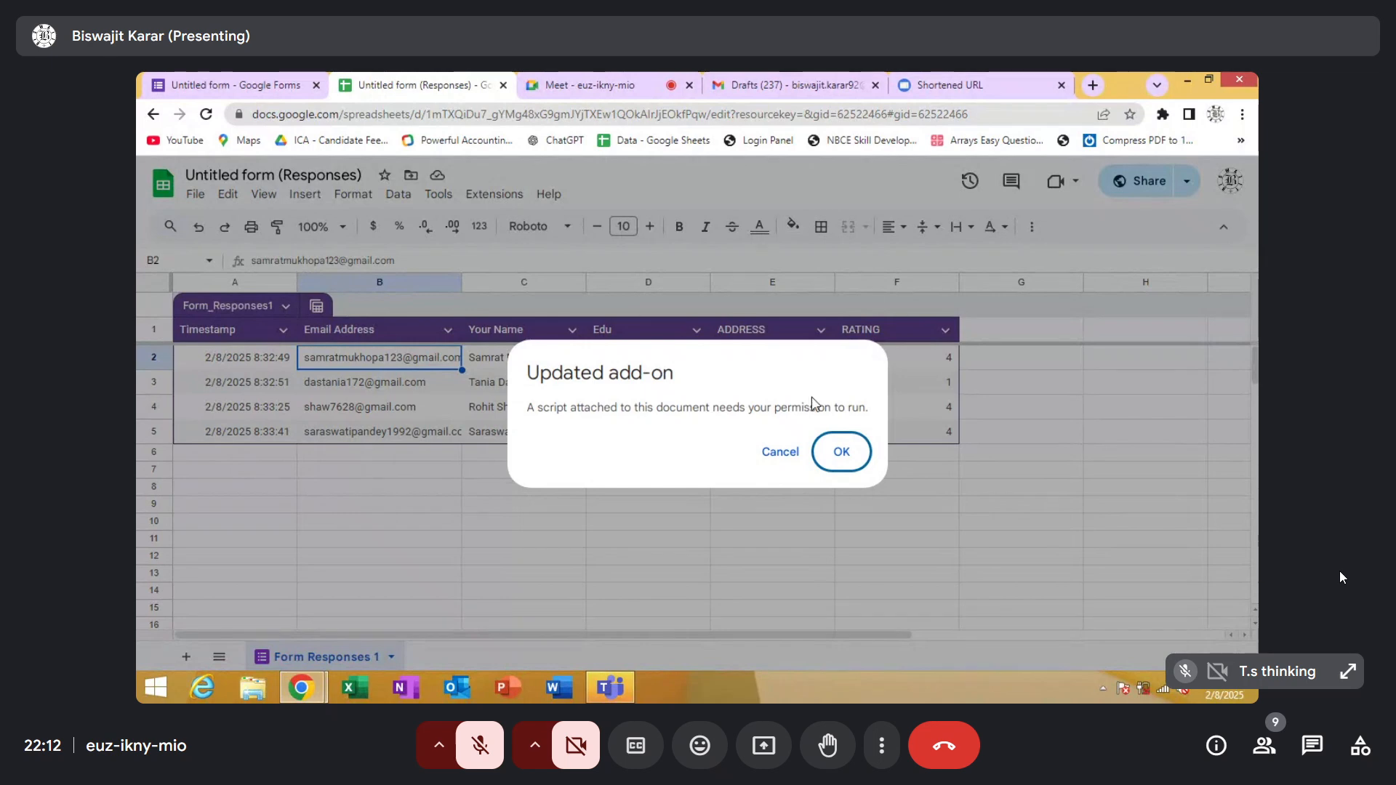
{"action": "left_click", "coordinate": [830, 457]}
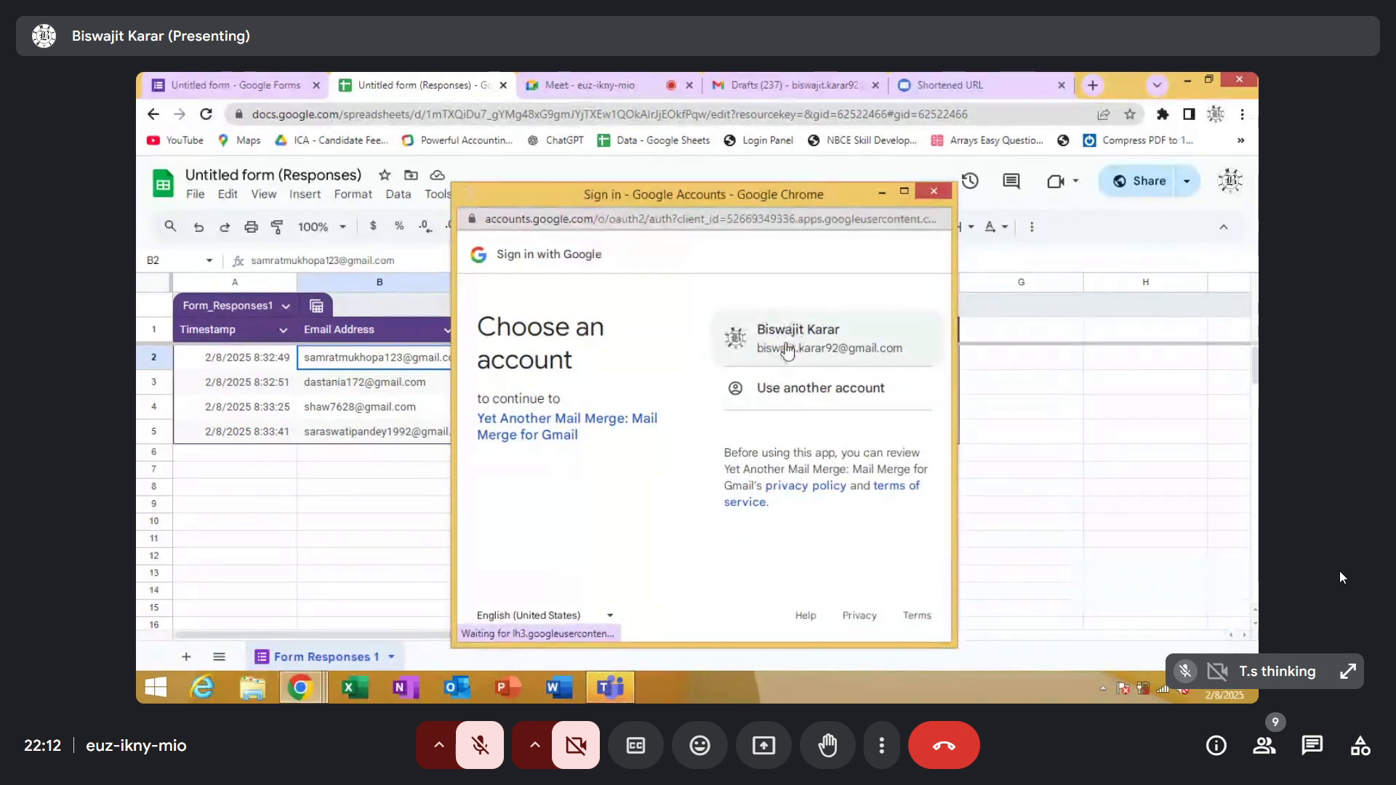
View the add-on's developer info, and sign in to Yet Another Mail Merge with the listed Google account
{"action": "double_click", "coordinate": [826, 331]}
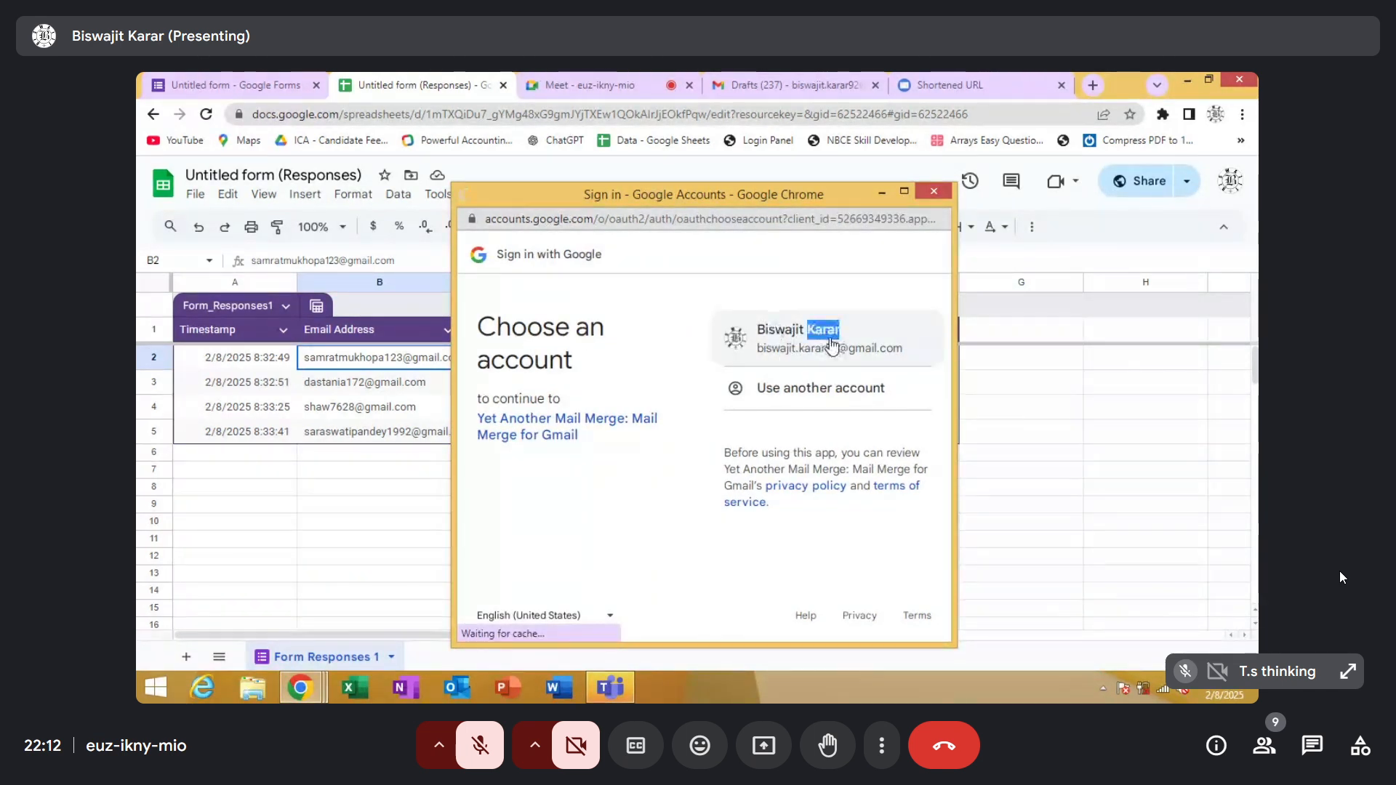
{"action": "left_click", "coordinate": [595, 425]}
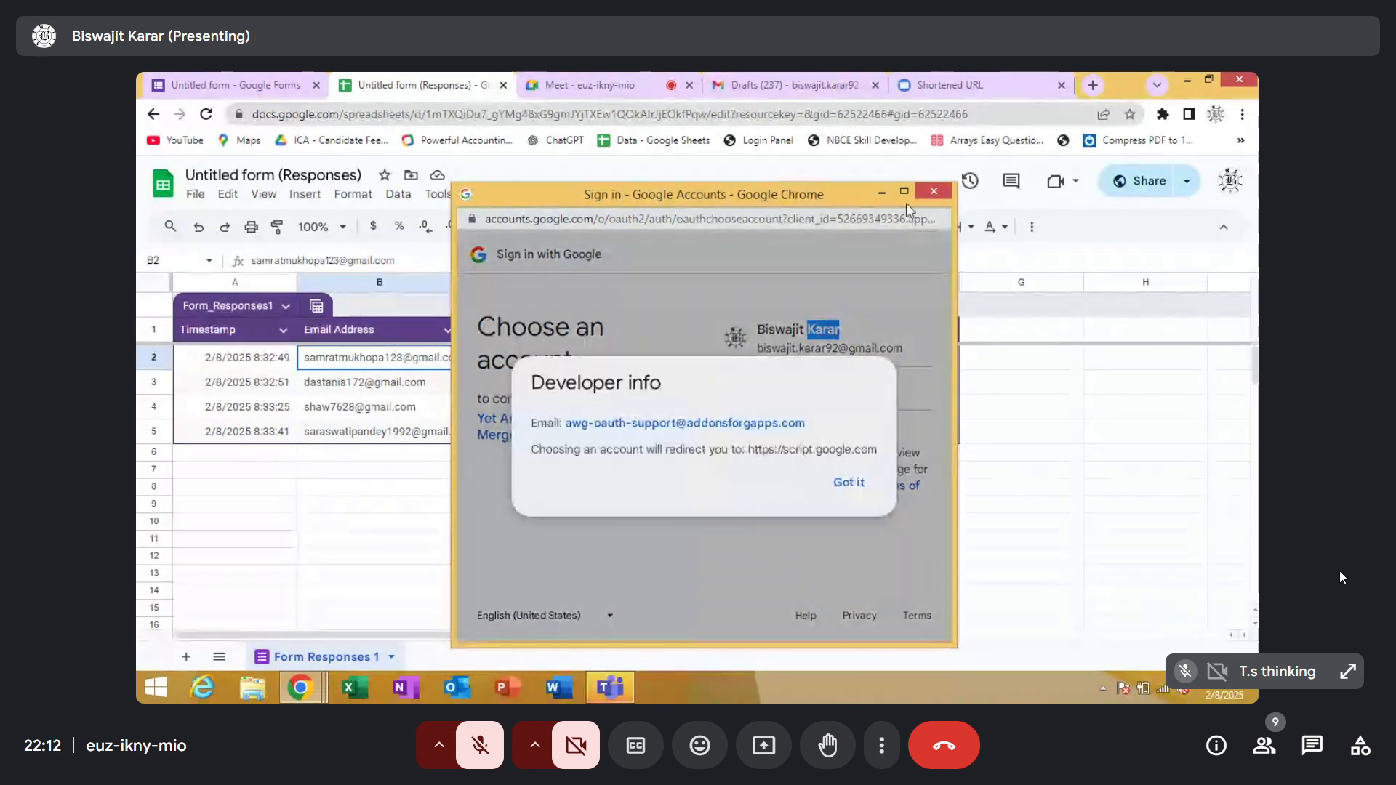
{"action": "left_click", "coordinate": [841, 484]}
{"action": "left_click", "coordinate": [594, 426]}
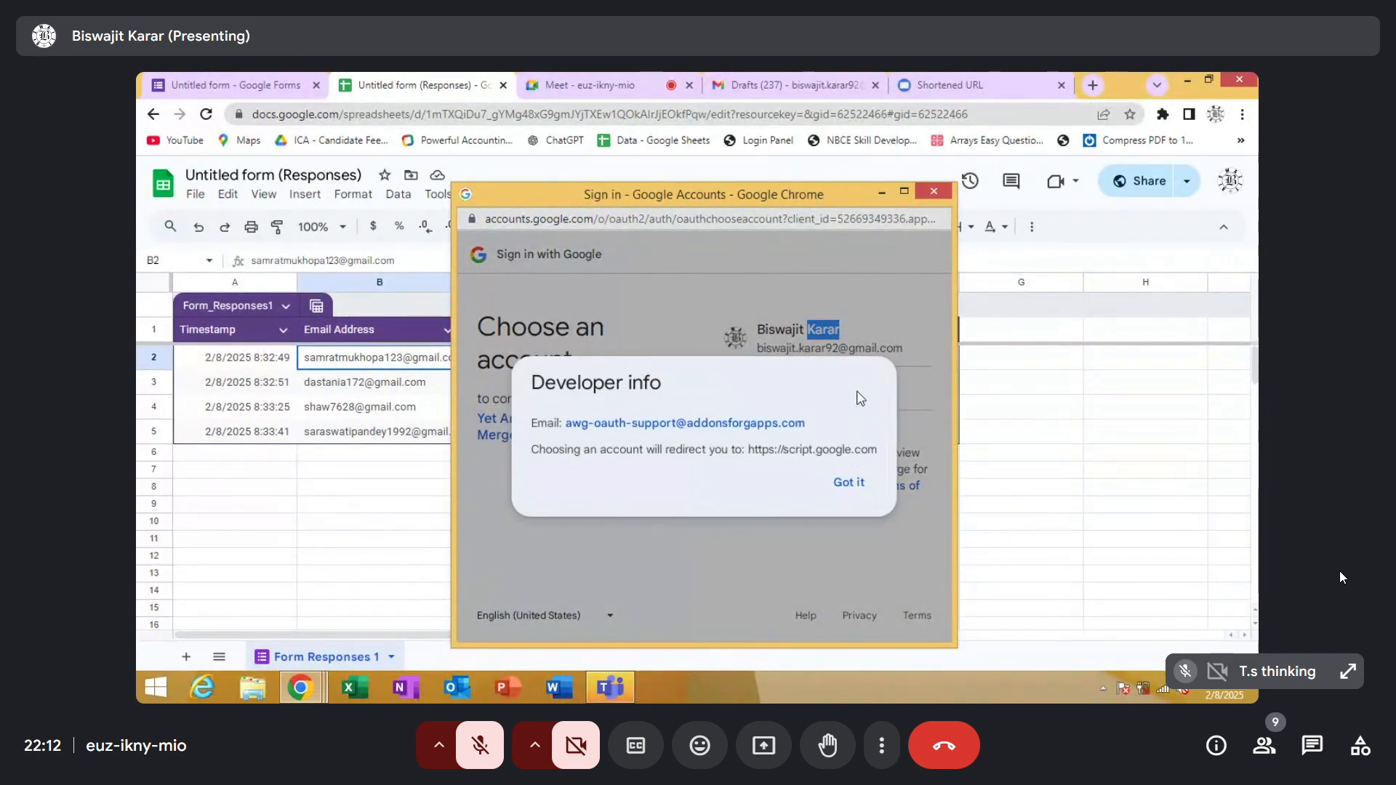
{"action": "left_click", "coordinate": [852, 485]}
{"action": "left_click", "coordinate": [798, 348]}
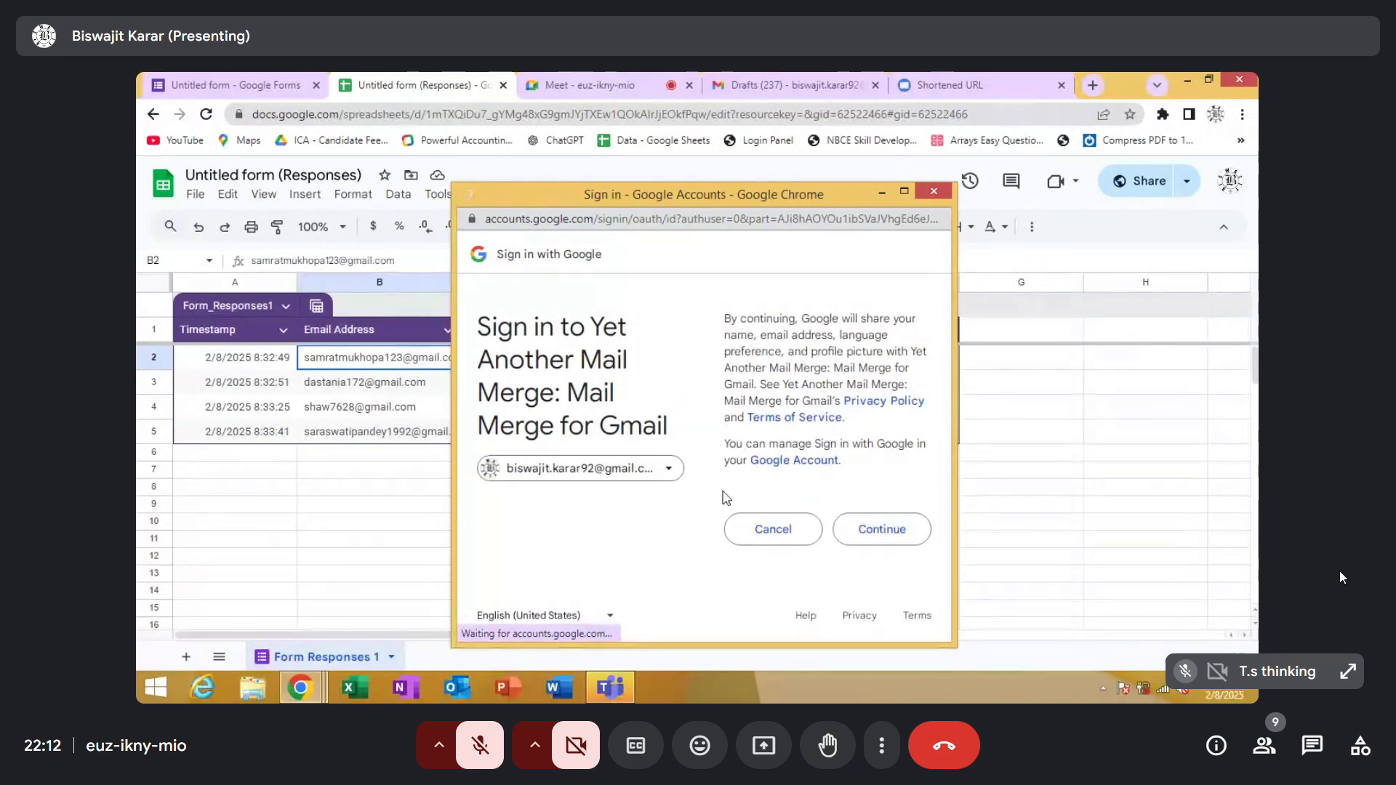
{"action": "left_click", "coordinate": [858, 537]}
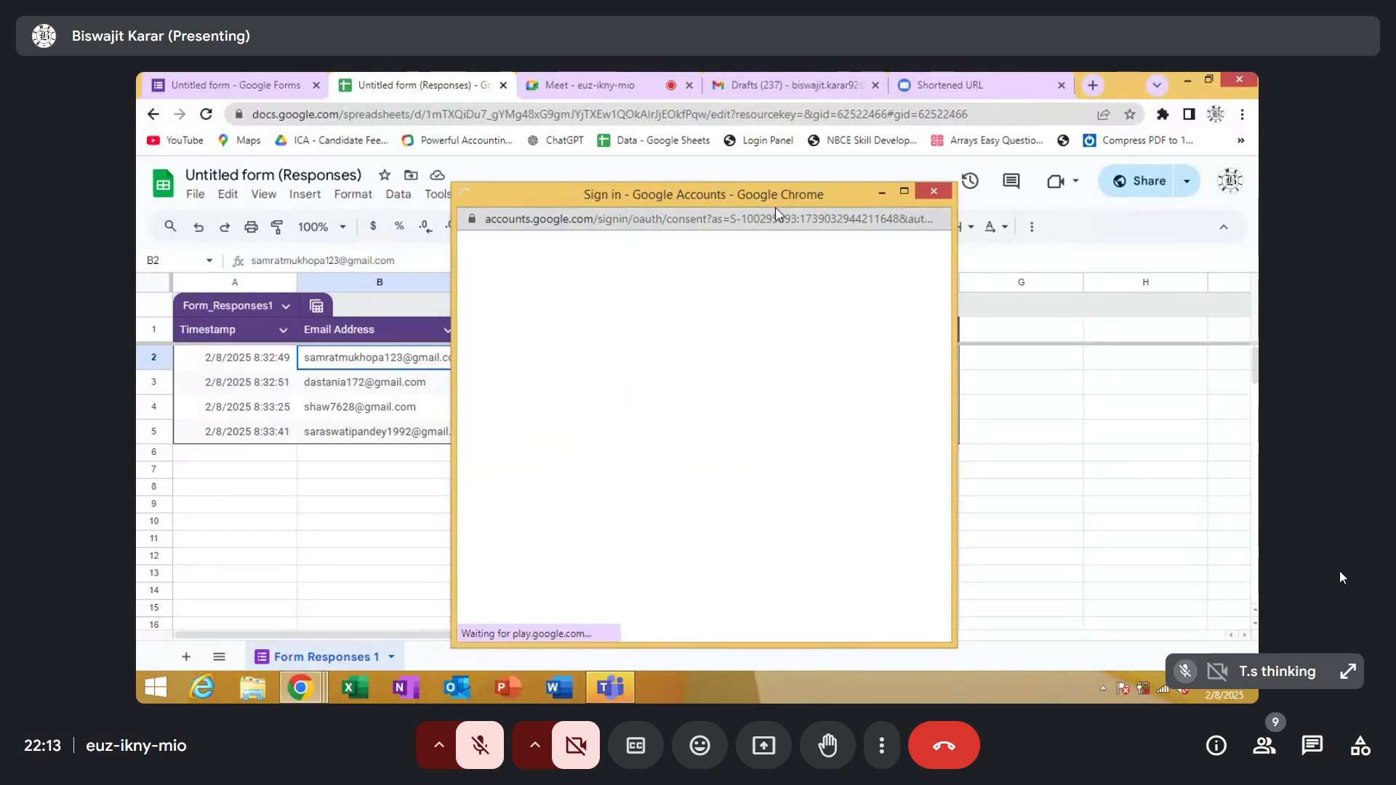
Maximize the consent window, review the permissions Yet Another Mail Merge requests, and allow access to the Google account
{"action": "left_click_drag", "start_coordinate": [778, 206], "coordinate": [1006, 186]}
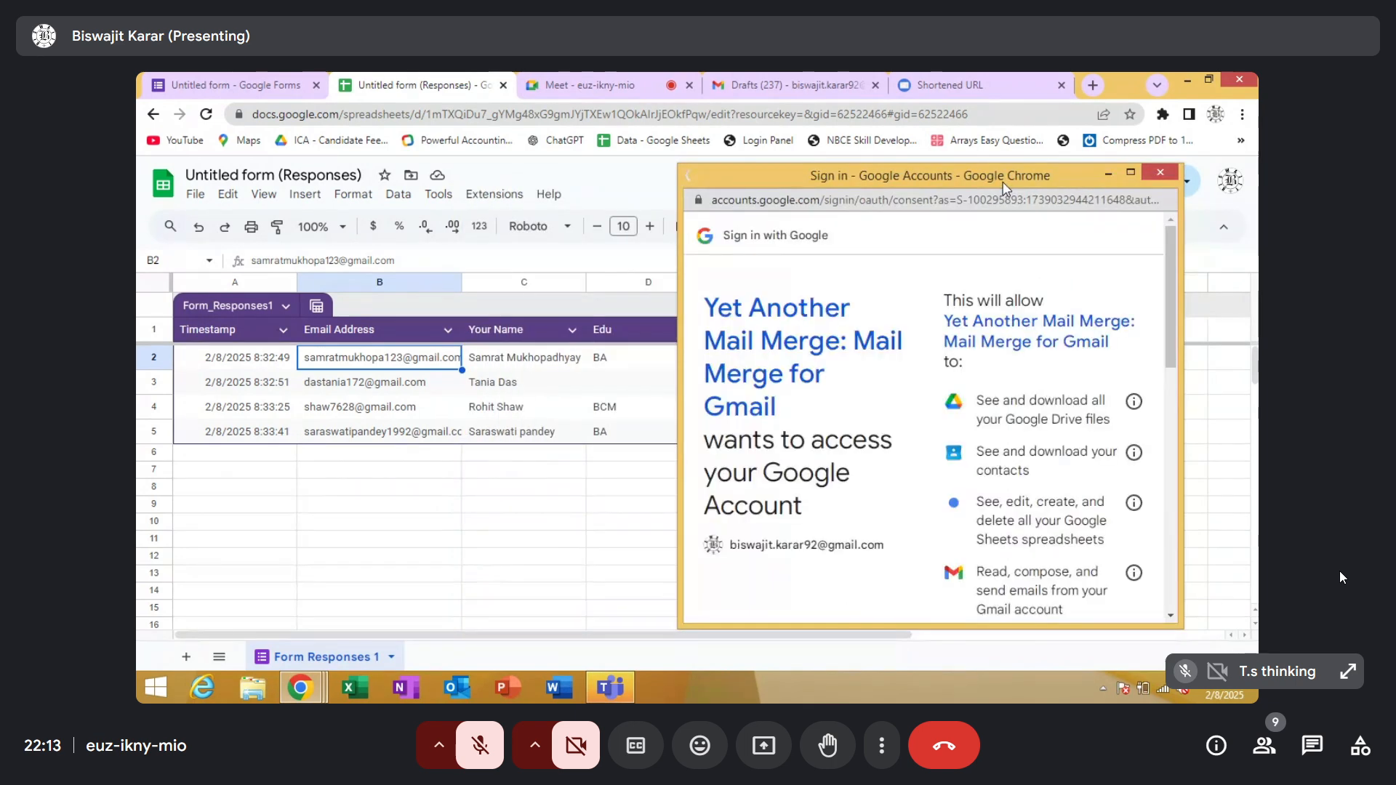
{"action": "left_click", "coordinate": [1131, 174]}
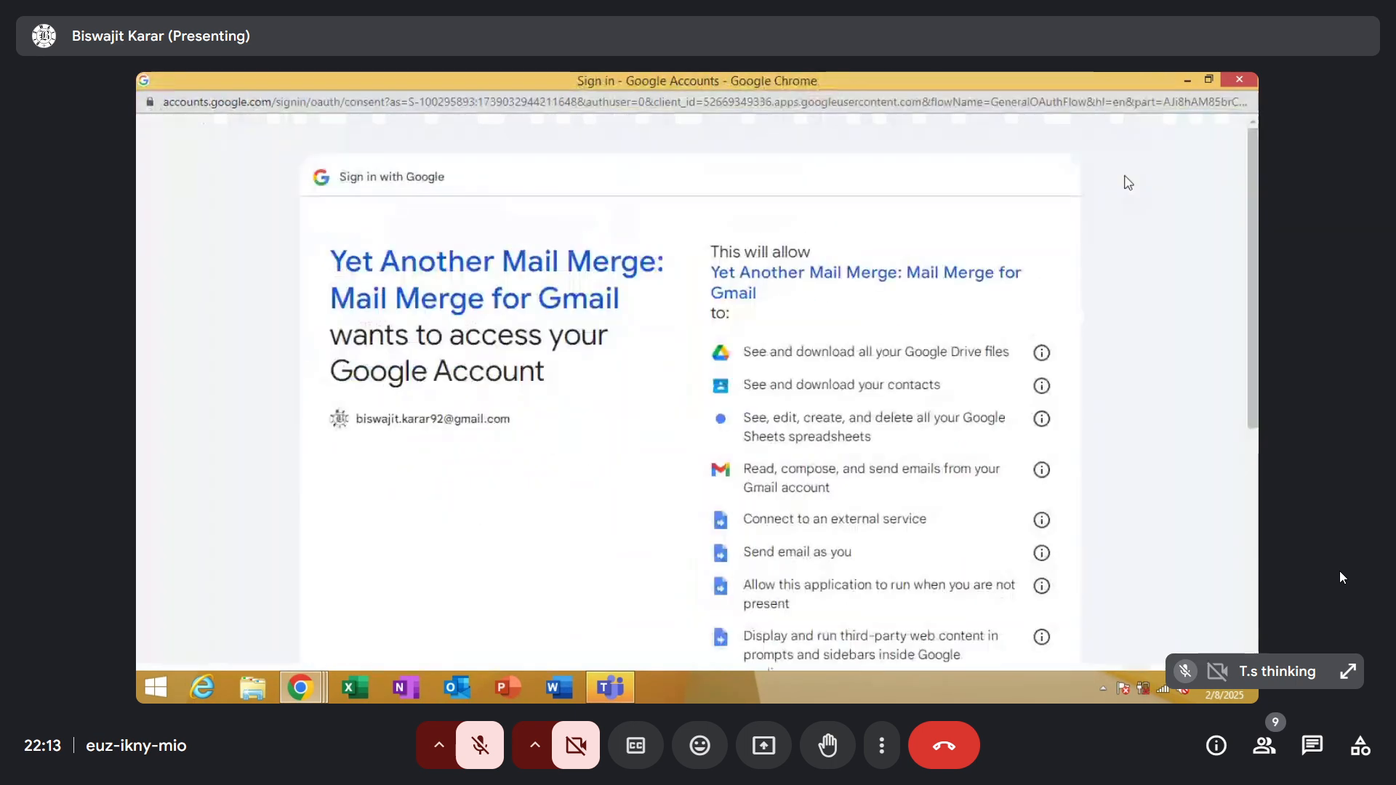
{"action": "scroll", "coordinate": [1127, 180], "scroll_direction": "down", "scroll_amount": 1}
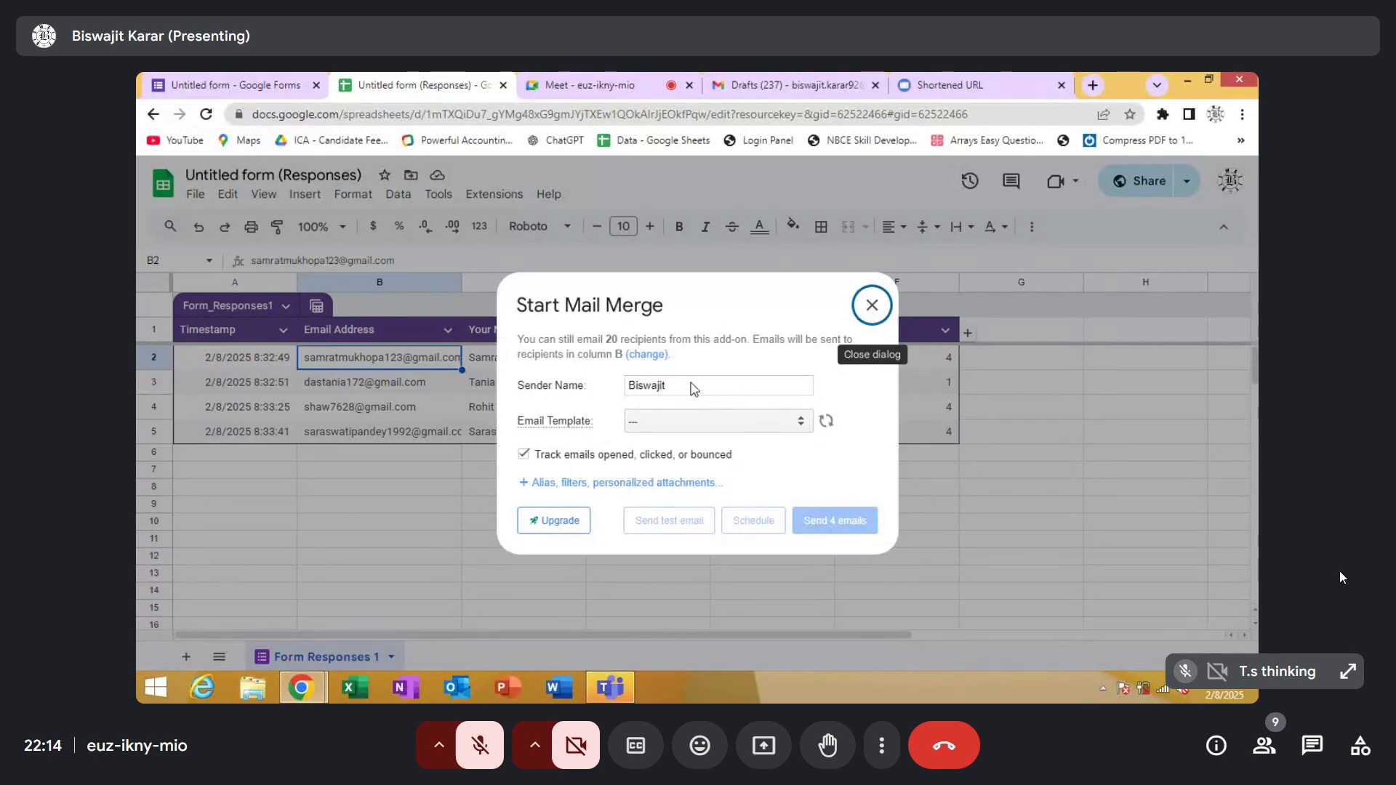
Choose the Teacher's Feedback draft as the email template, send the merge to the 4 respondents, and close the dialog
{"action": "left_click", "coordinate": [800, 423]}
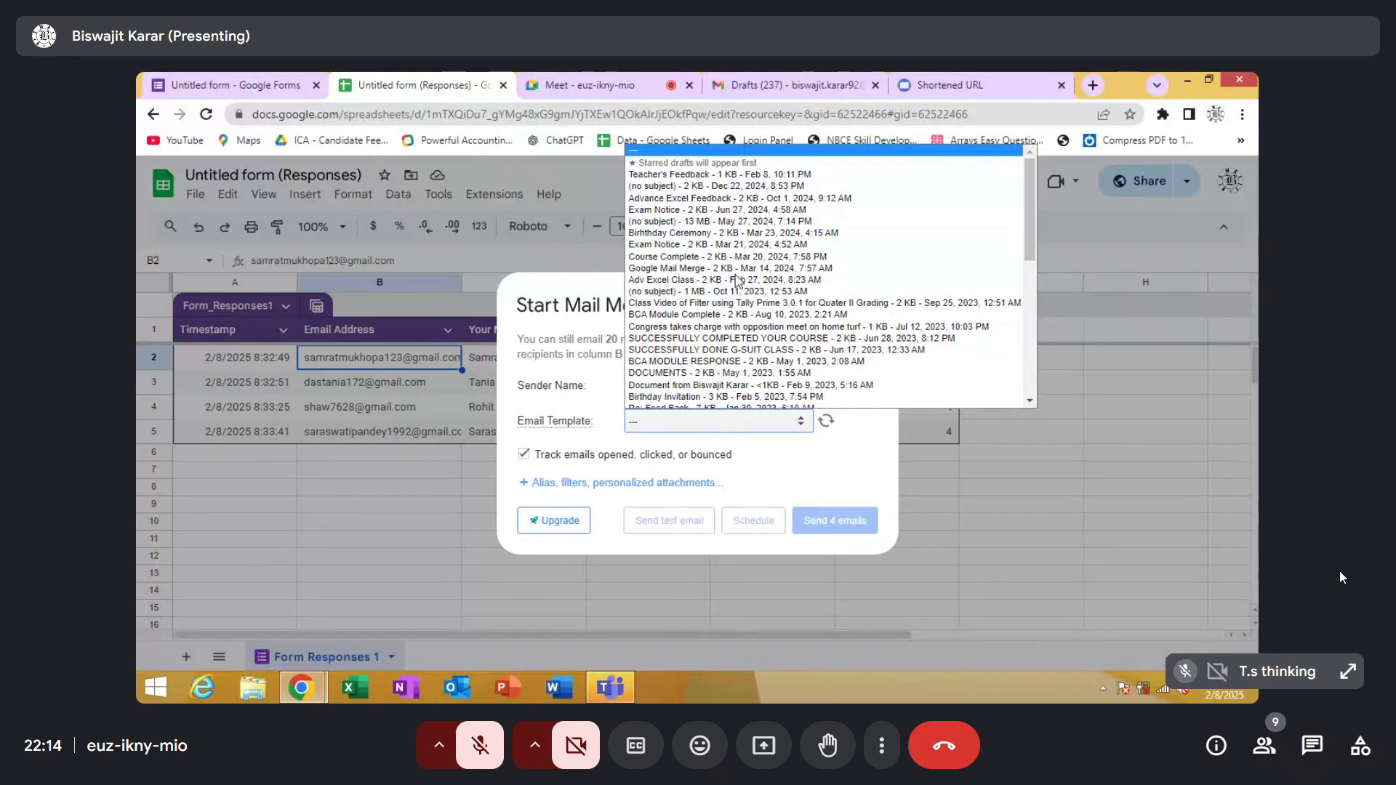
{"action": "scroll", "coordinate": [724, 240], "scroll_direction": "down", "scroll_amount": 1}
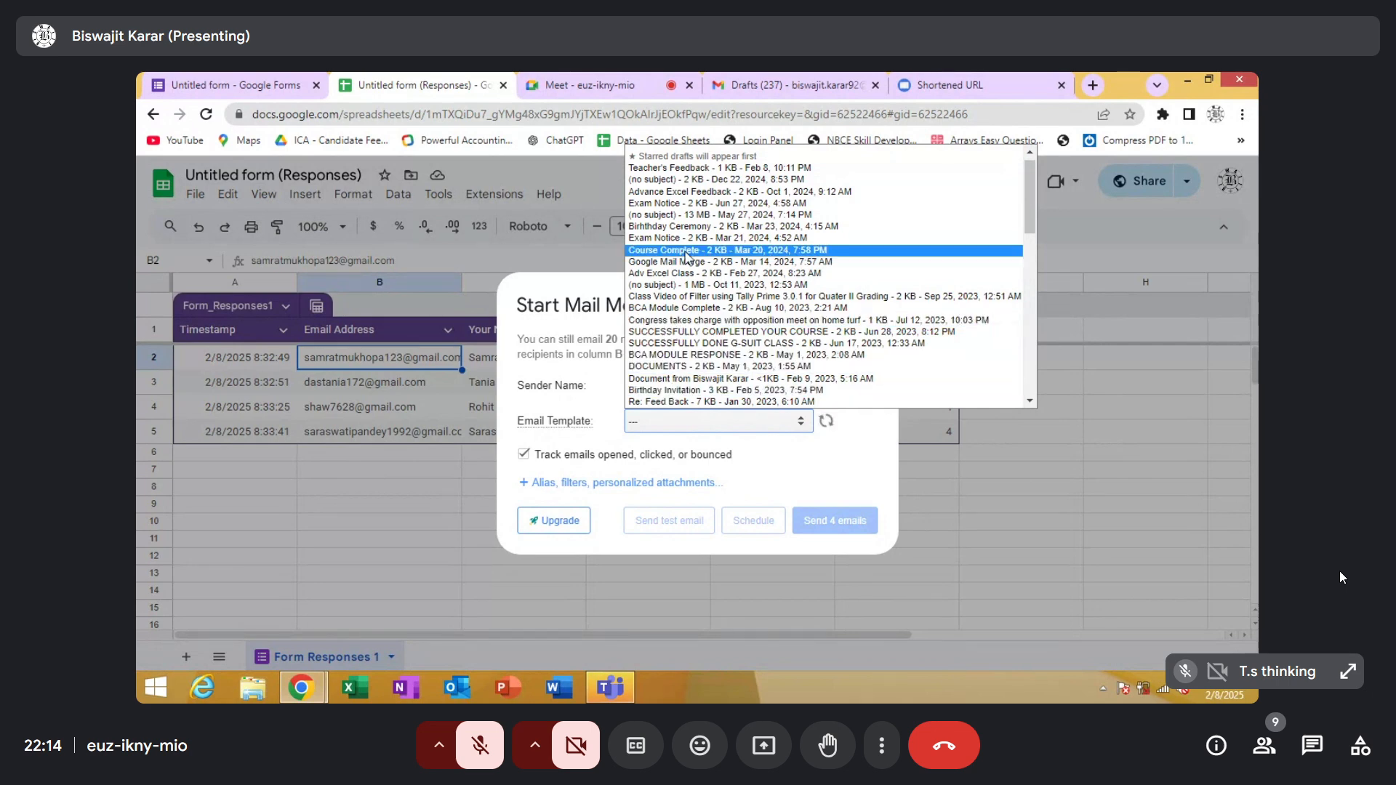
{"action": "left_click", "coordinate": [689, 175]}
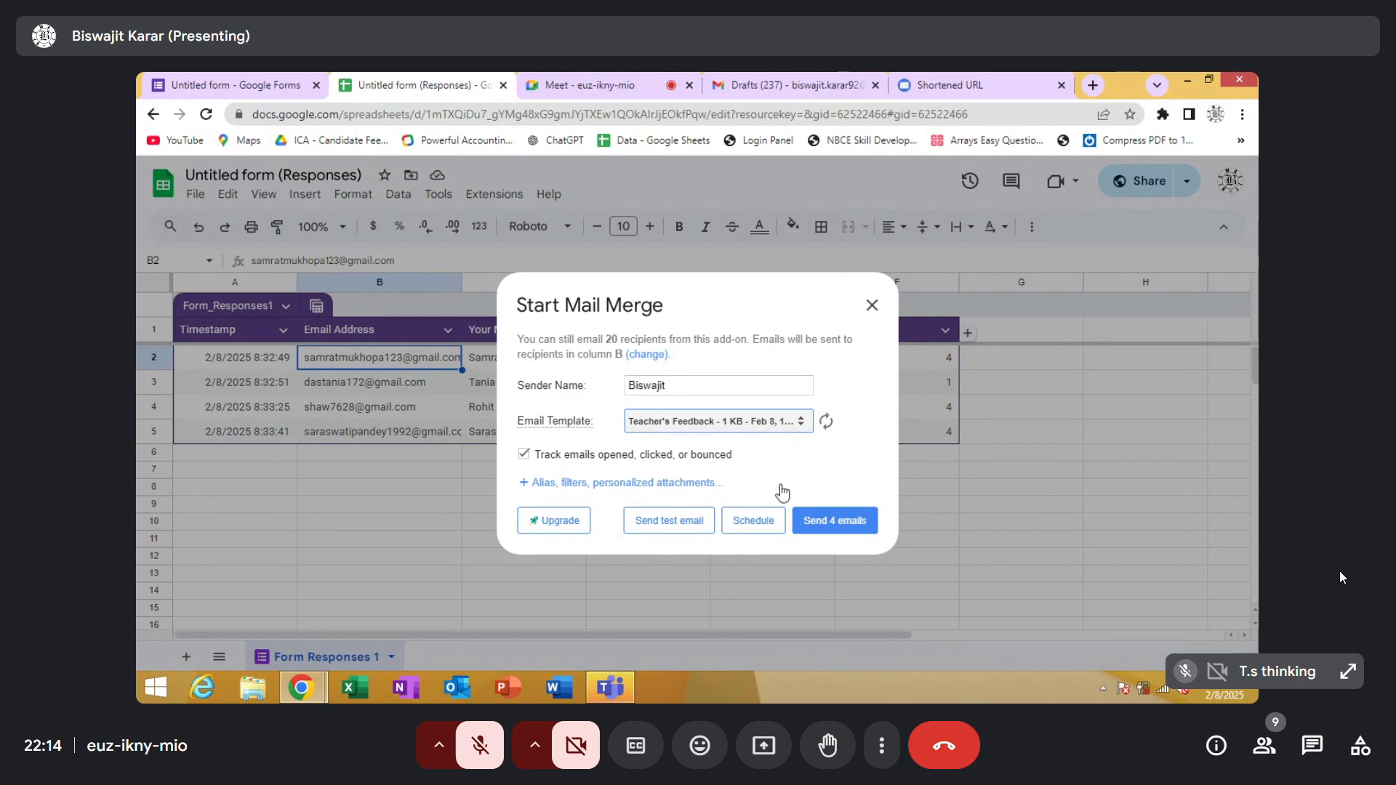
{"action": "left_click", "coordinate": [842, 529]}
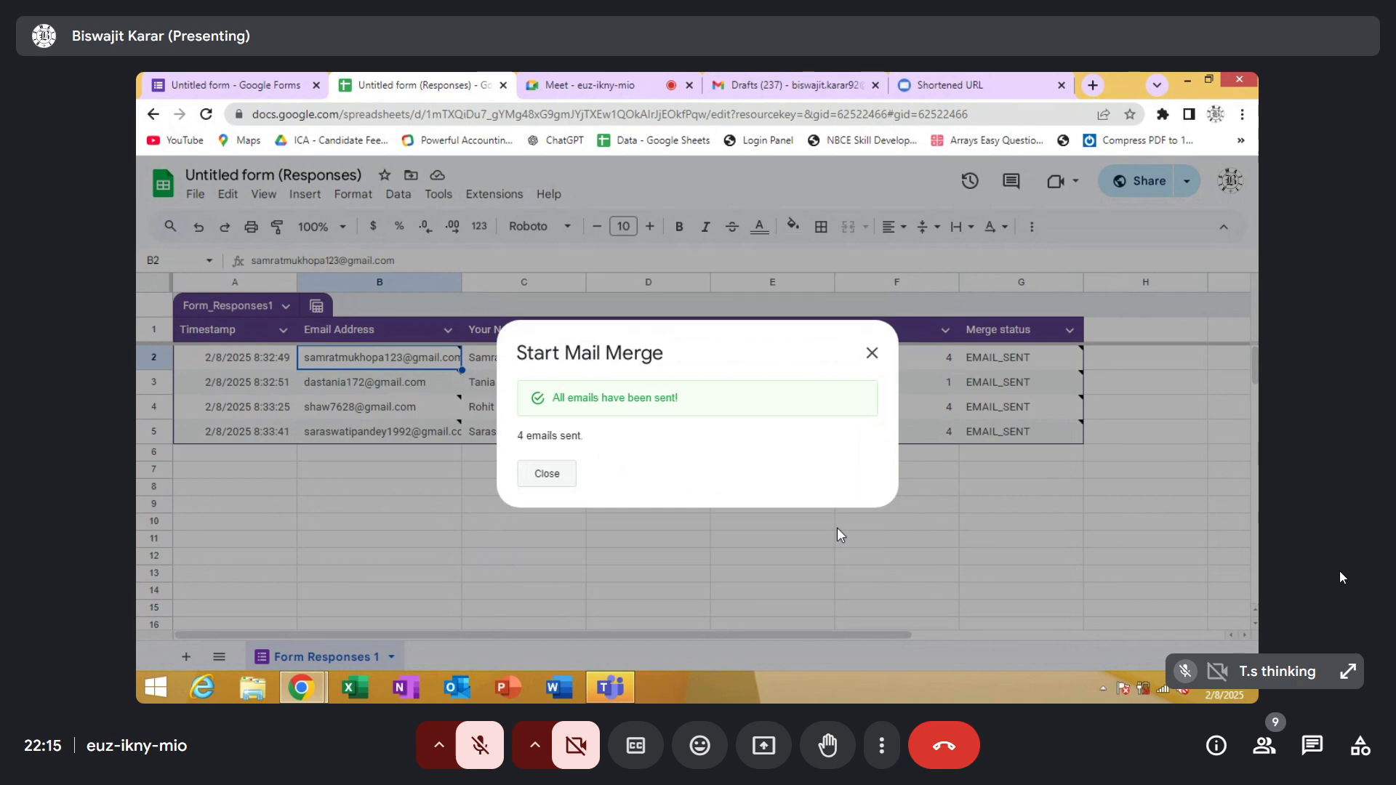
{"action": "left_click", "coordinate": [546, 476]}
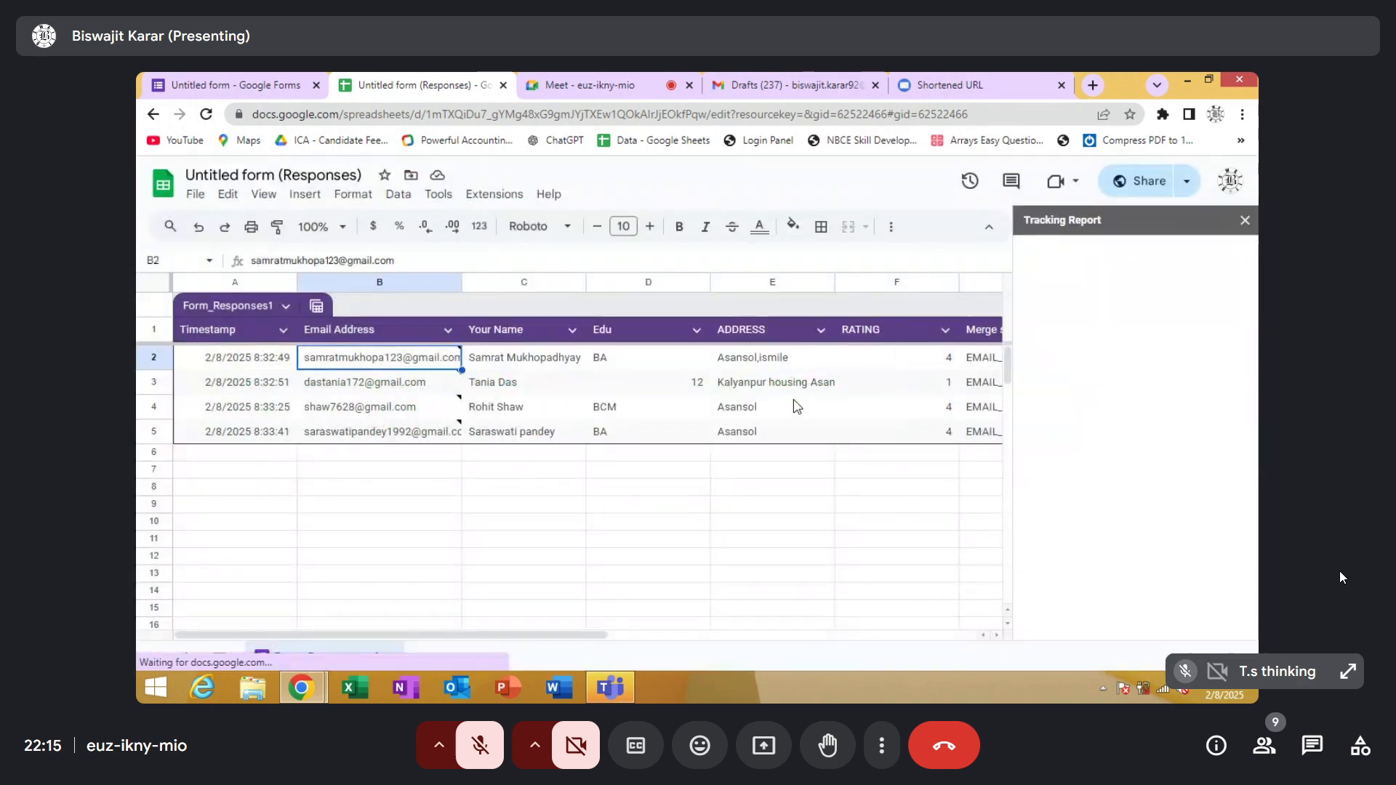
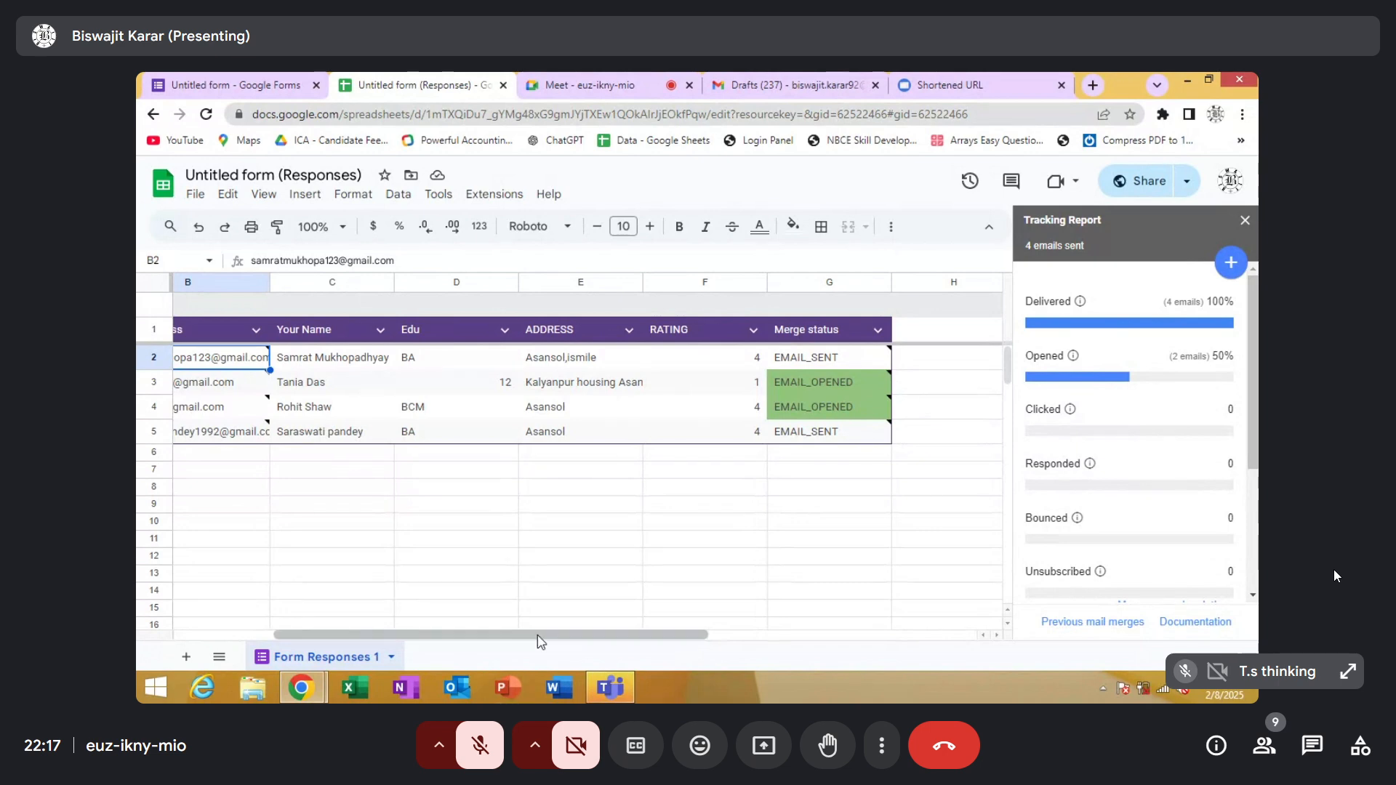
Check the tracking notes in the Merge status column for the emailed respondents, and close the tracking report
{"action": "mouse_move", "coordinate": [540, 639]}
{"action": "left_mouse_down"}
{"action": "mouse_move", "coordinate": [437, 634]}
{"action": "mouse_move", "coordinate": [531, 641]}
{"action": "left_mouse_up"}
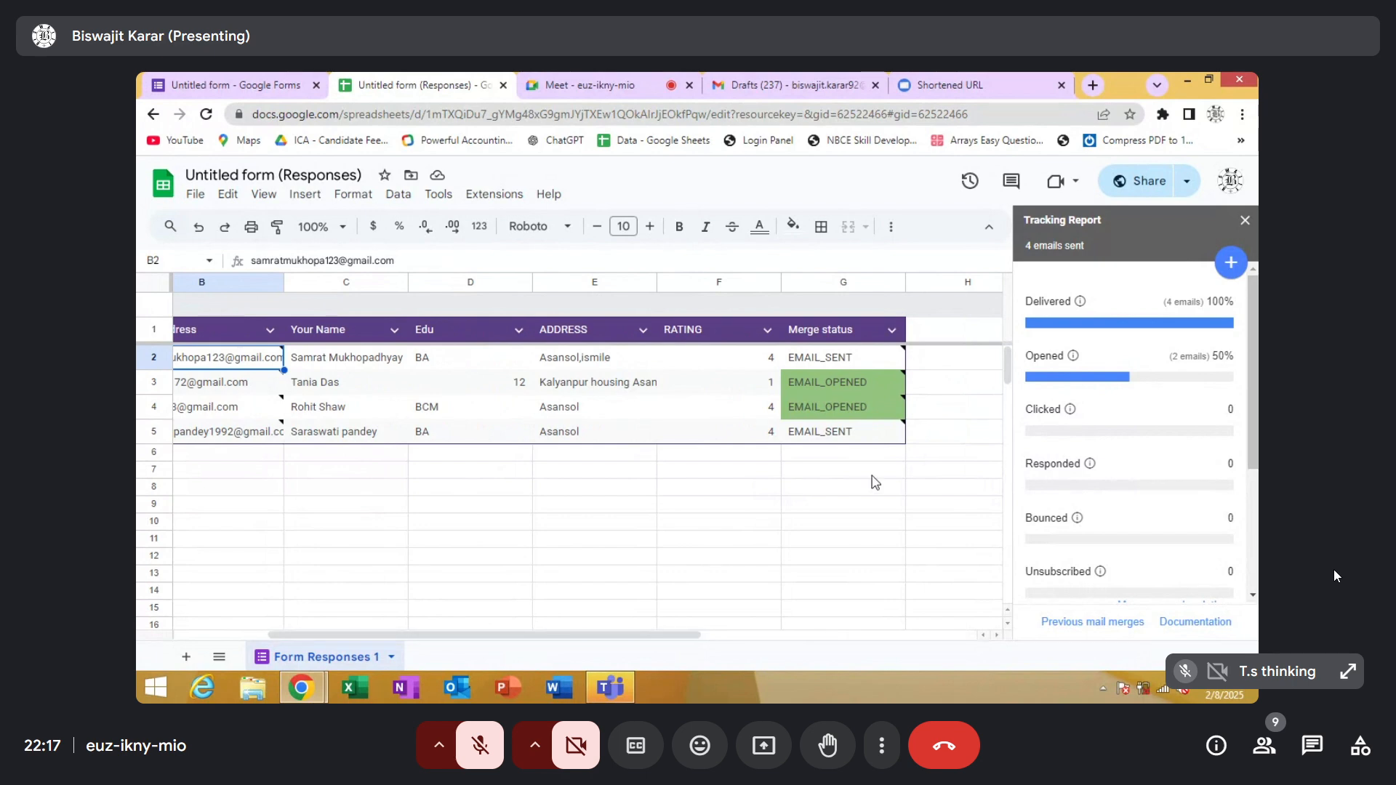
{"action": "mouse_move", "coordinate": [807, 411]}
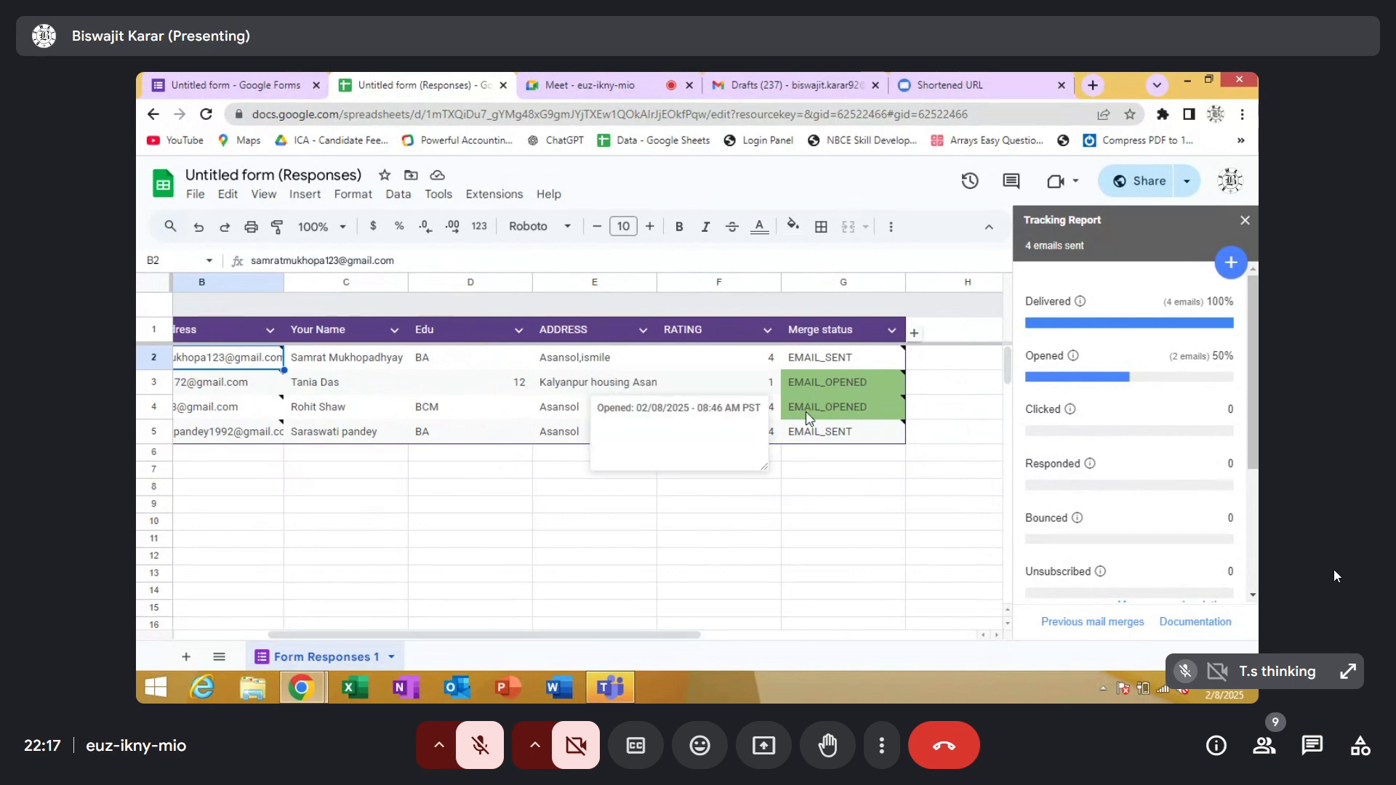
{"action": "mouse_move", "coordinate": [806, 378]}
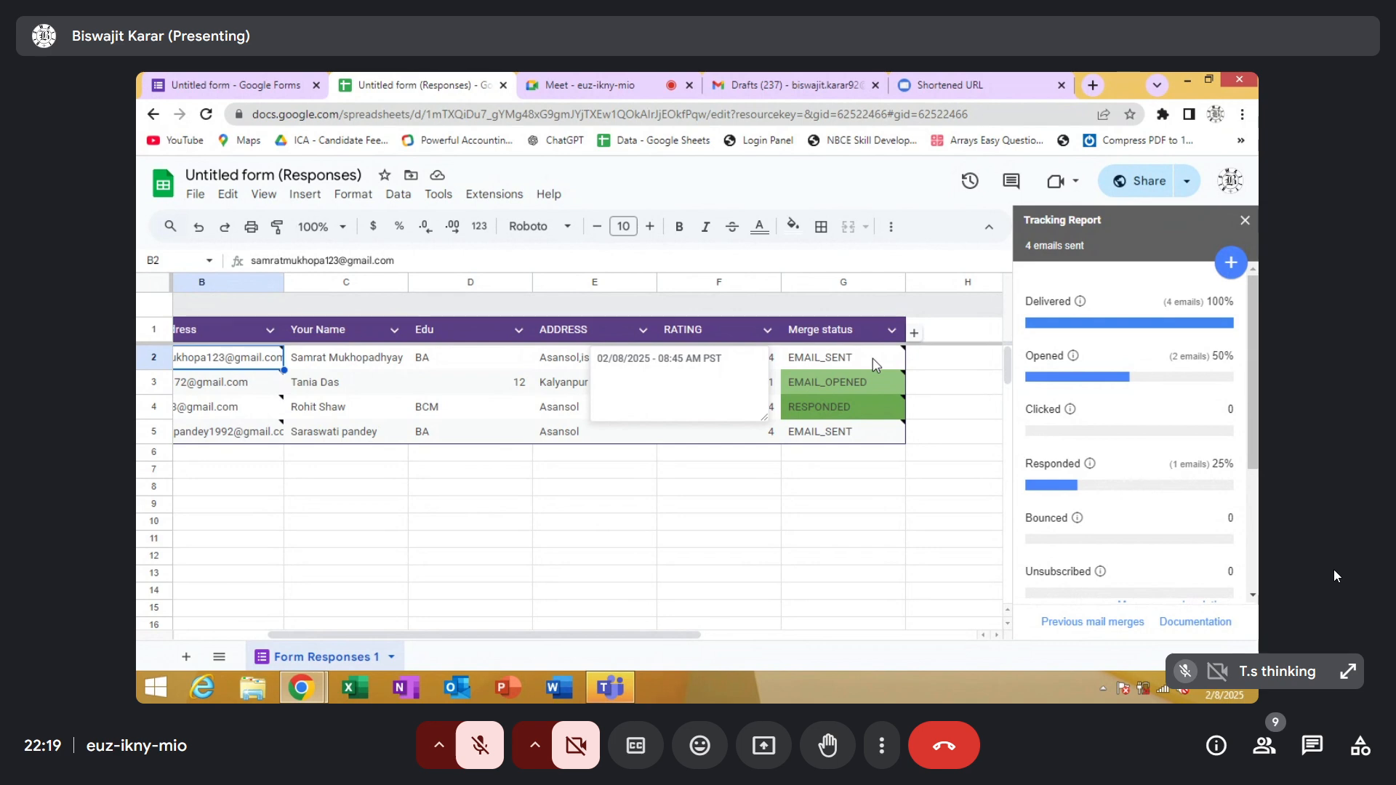
{"action": "left_click", "coordinate": [1245, 220]}
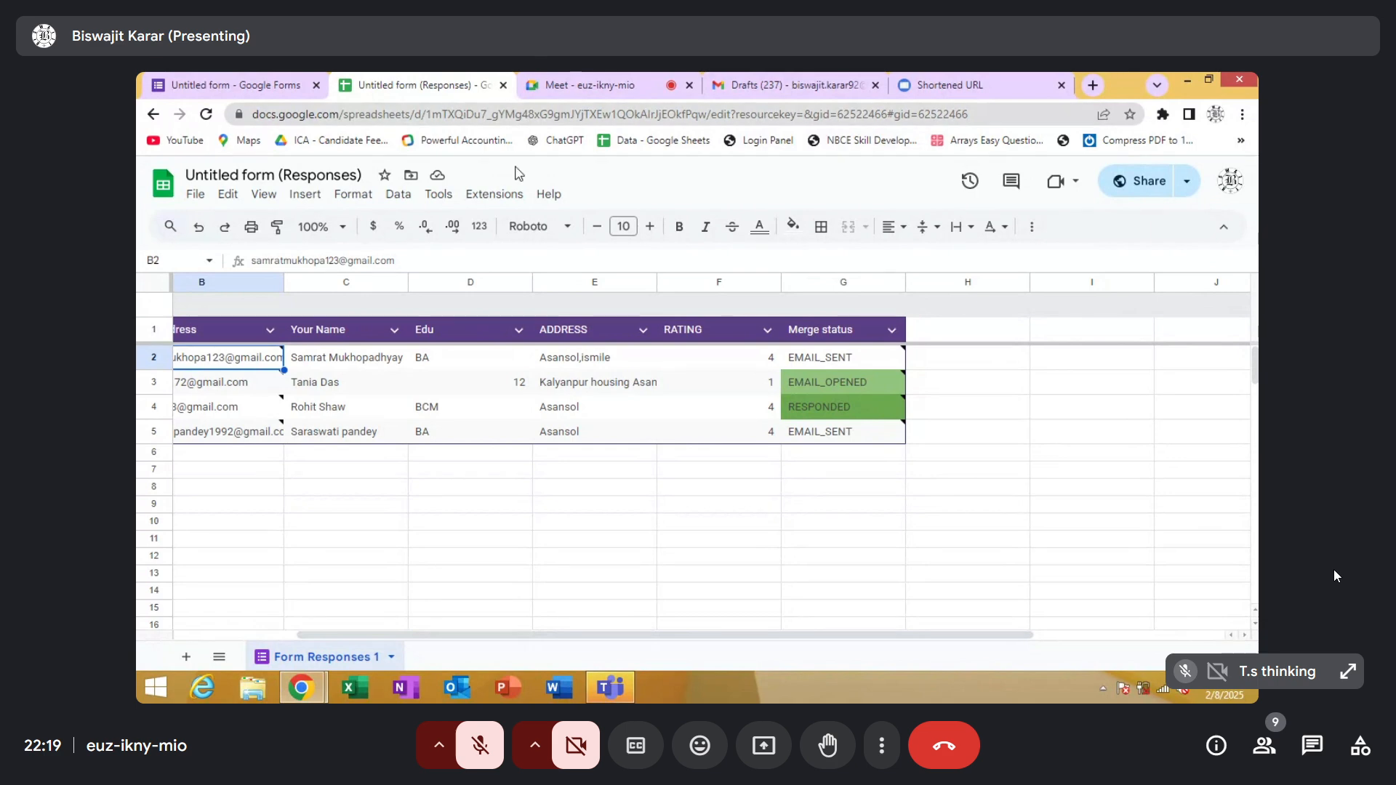
Search the Google Workspace Marketplace for Yet Another Mail Merge: Mail Merge for Gmail, look over the results, and close the marketplace
{"action": "left_click", "coordinate": [494, 194]}
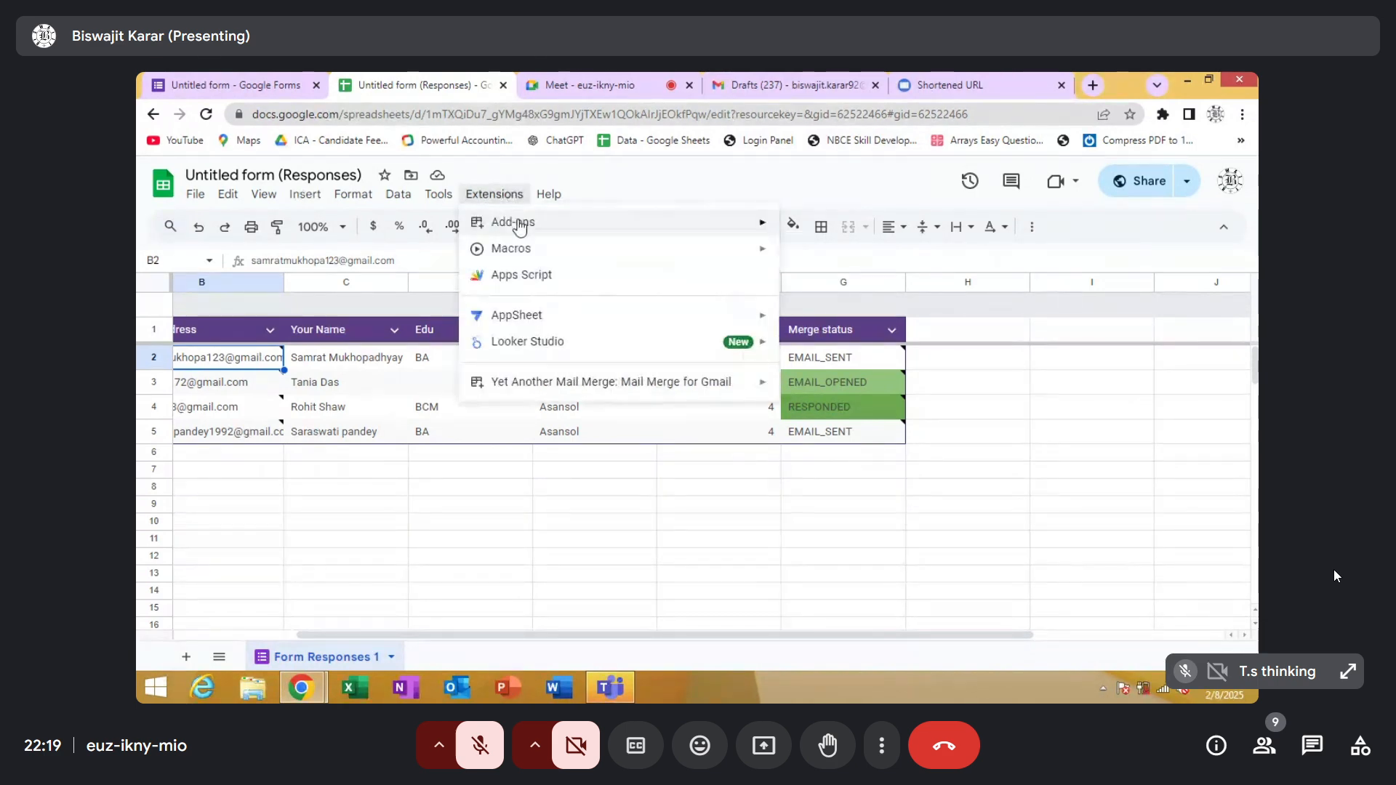
{"action": "mouse_move", "coordinate": [520, 227]}
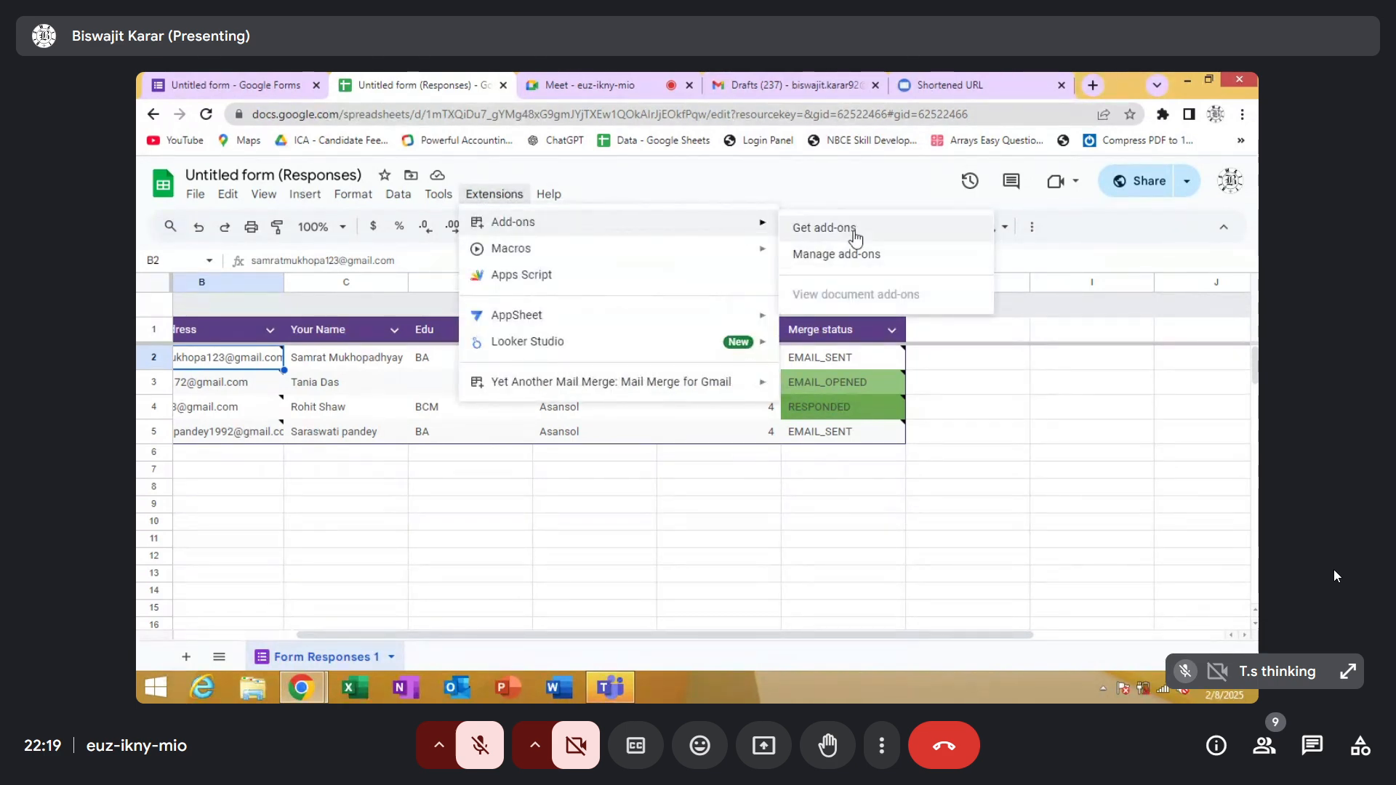
{"action": "left_click", "coordinate": [855, 237]}
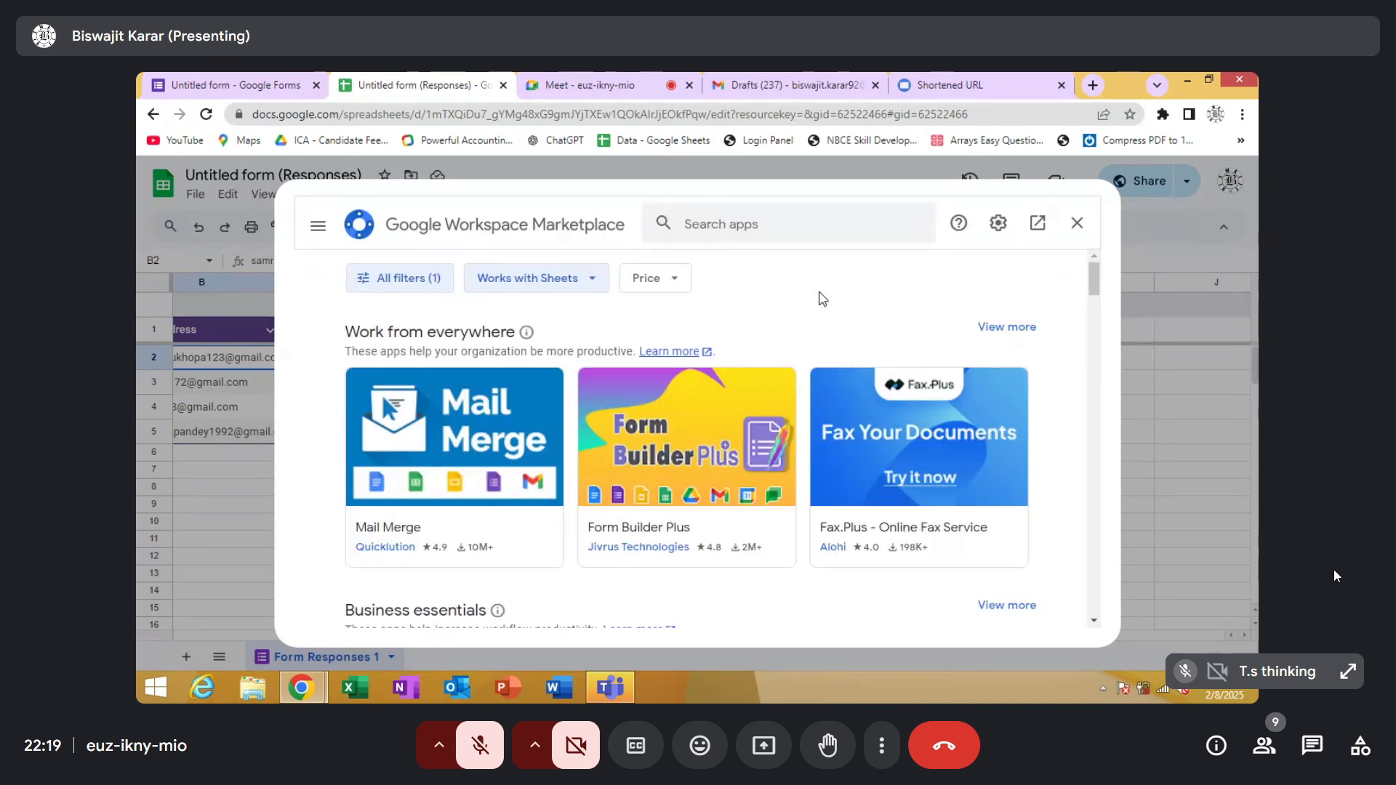
{"action": "left_click", "coordinate": [786, 232]}
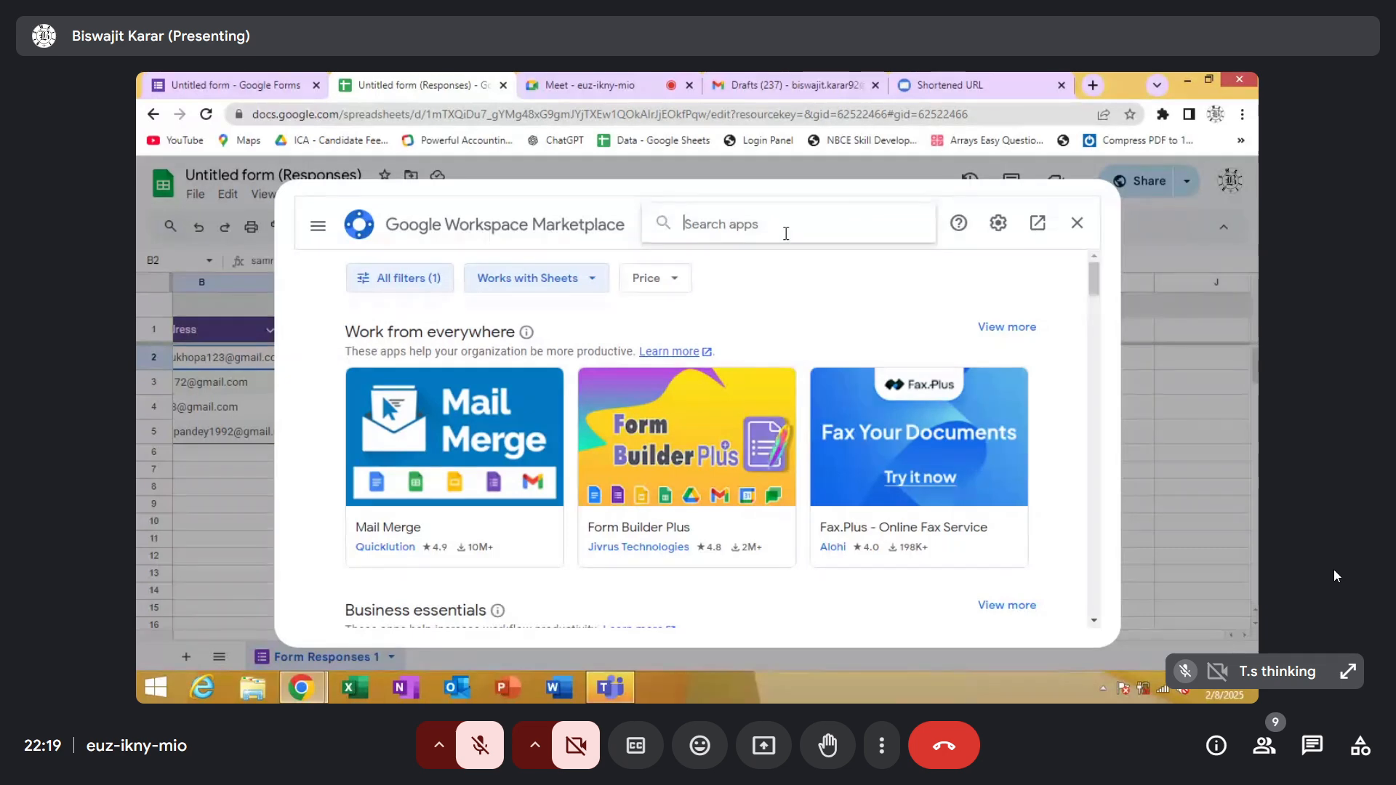
{"action": "type", "text": "yet"}
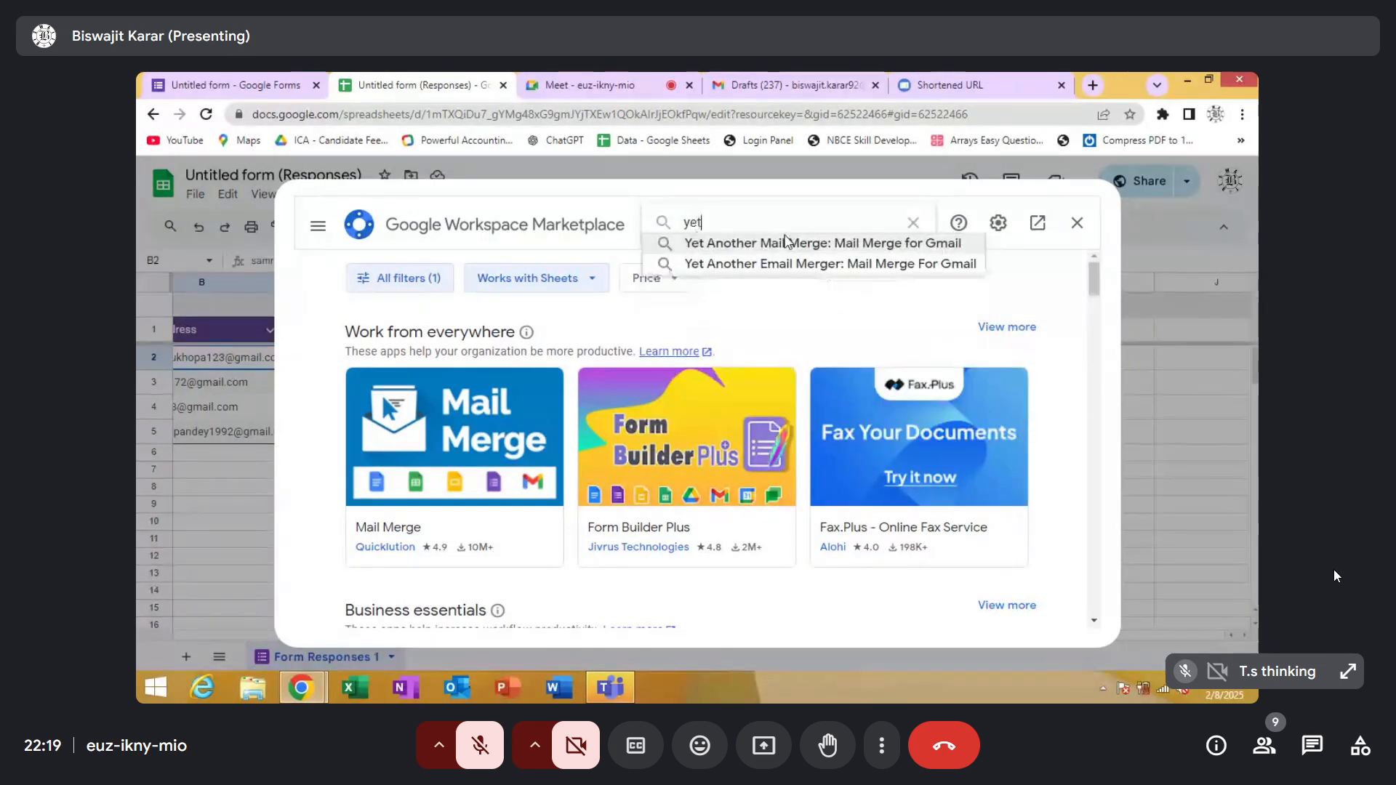
{"action": "left_click", "coordinate": [786, 242]}
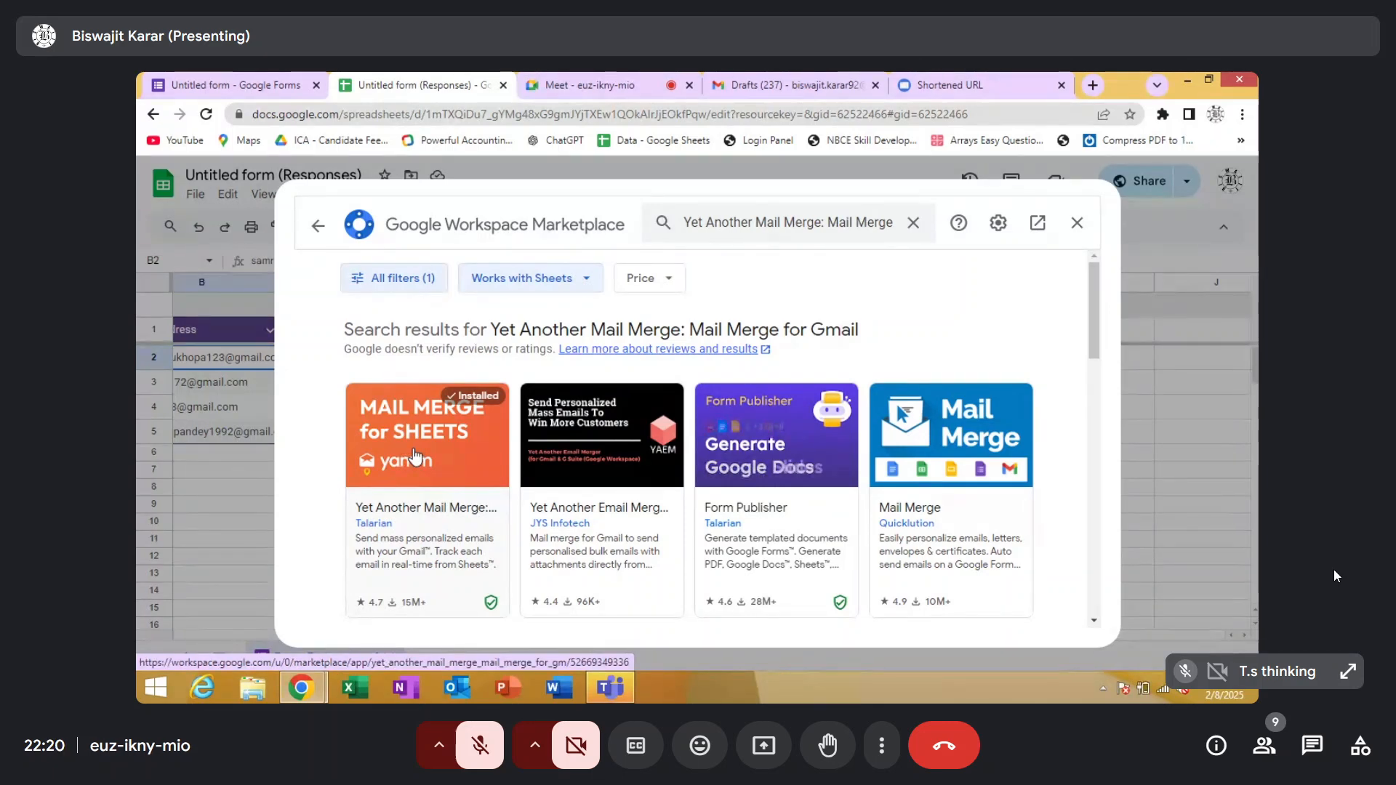
{"action": "left_click", "coordinate": [1078, 223]}
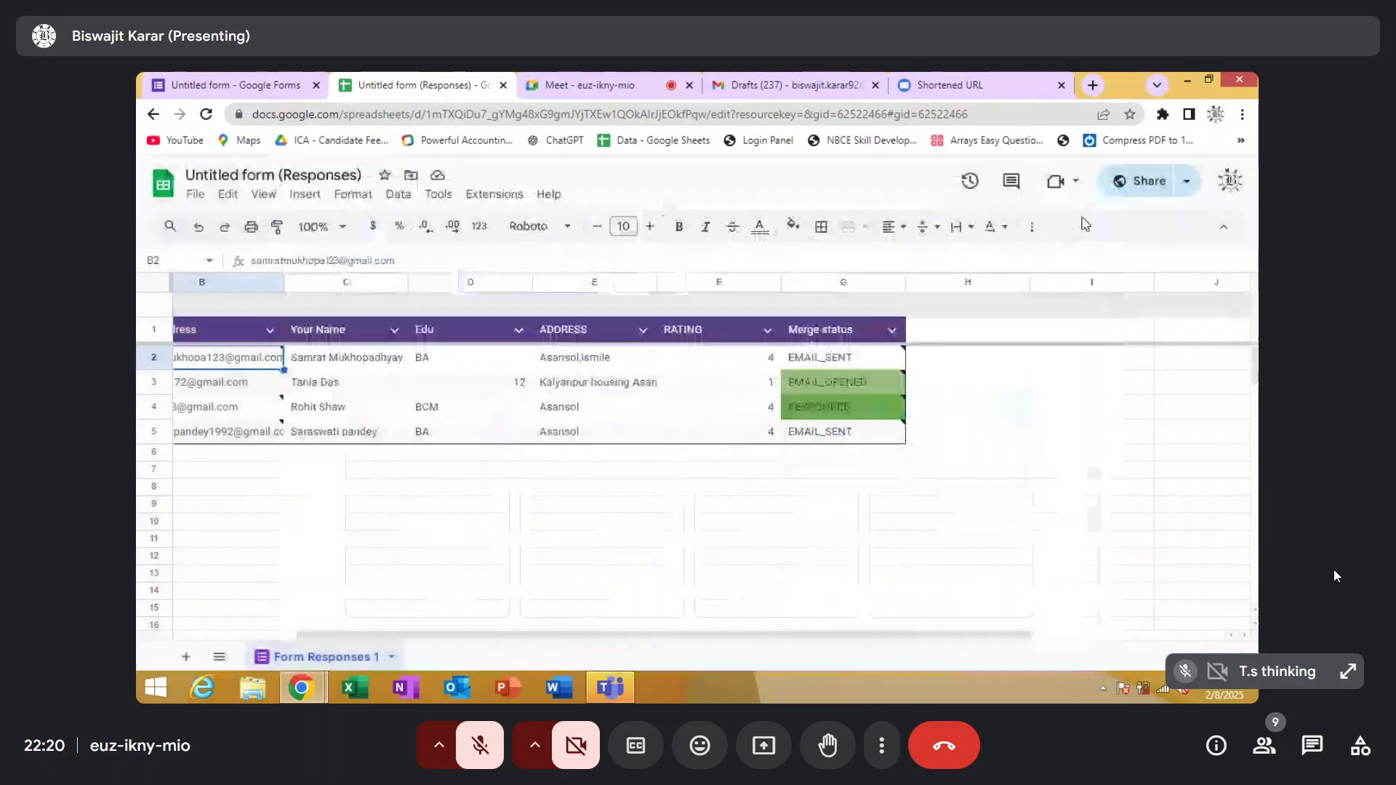
Look over the Yet Another Mail Merge commands and the Gmail drafts, and return to the responses sheet
{"action": "left_click", "coordinate": [506, 204]}
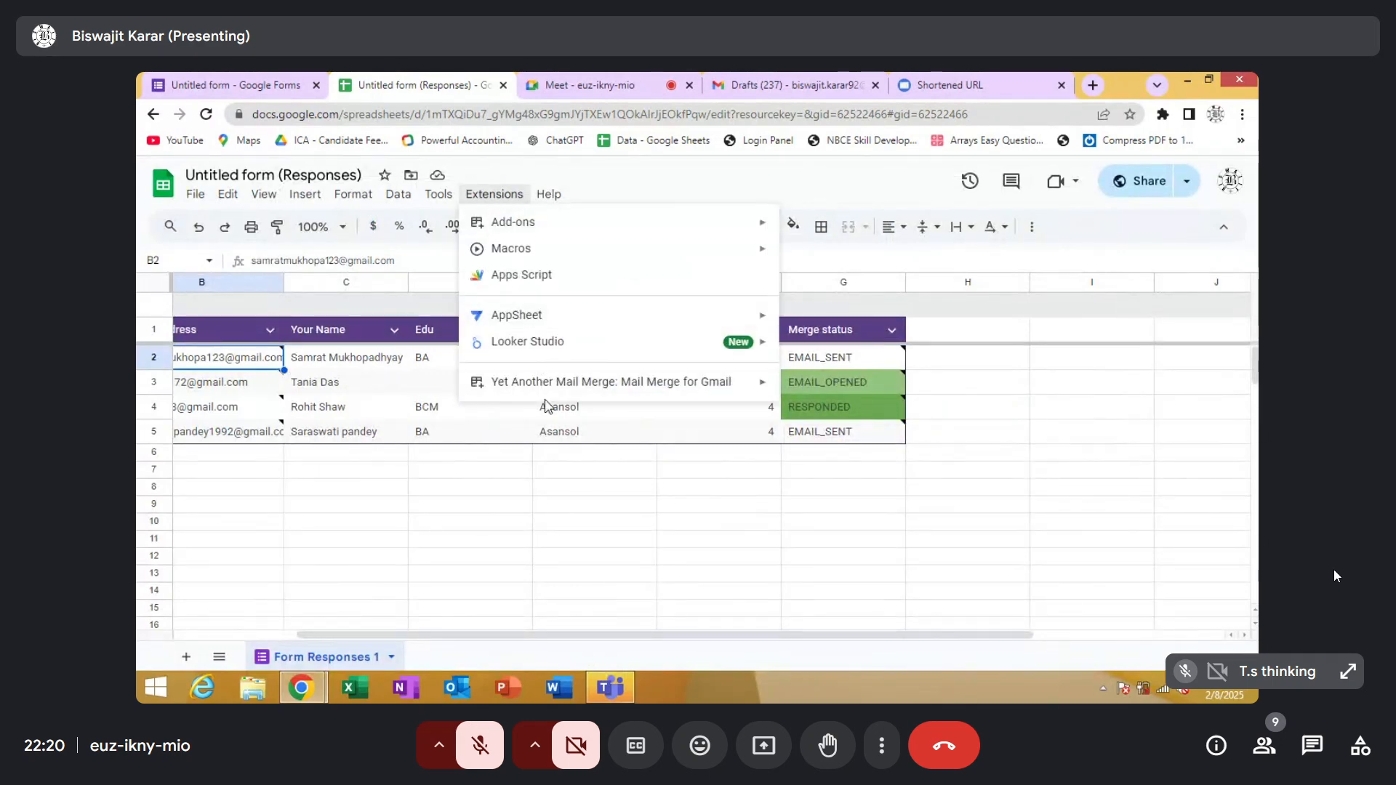
{"action": "mouse_move", "coordinate": [554, 391]}
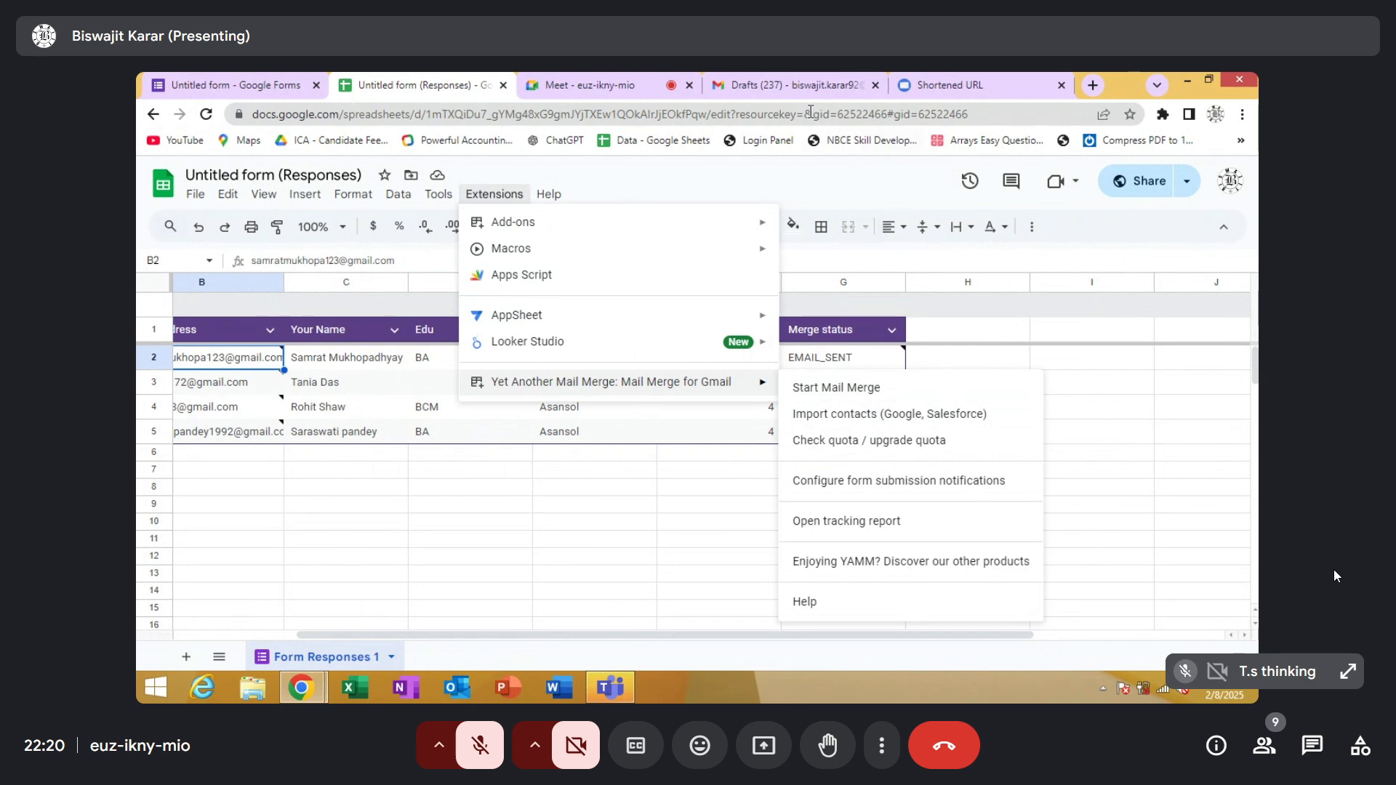
{"action": "left_click", "coordinate": [794, 85]}
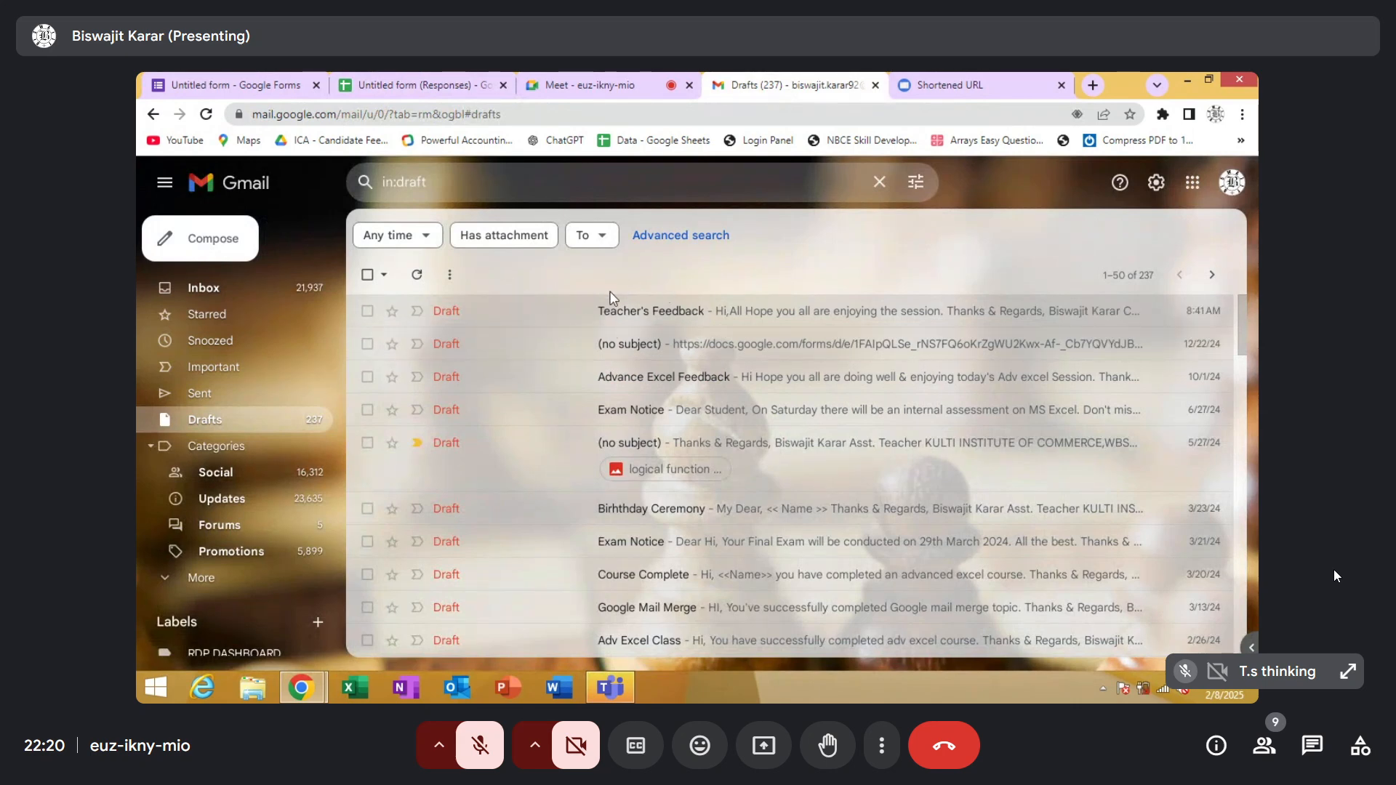
{"action": "left_click", "coordinate": [392, 86]}
Start another mail merge from the responses sheet as a new campaign with the same recipients
{"action": "left_click", "coordinate": [488, 194]}
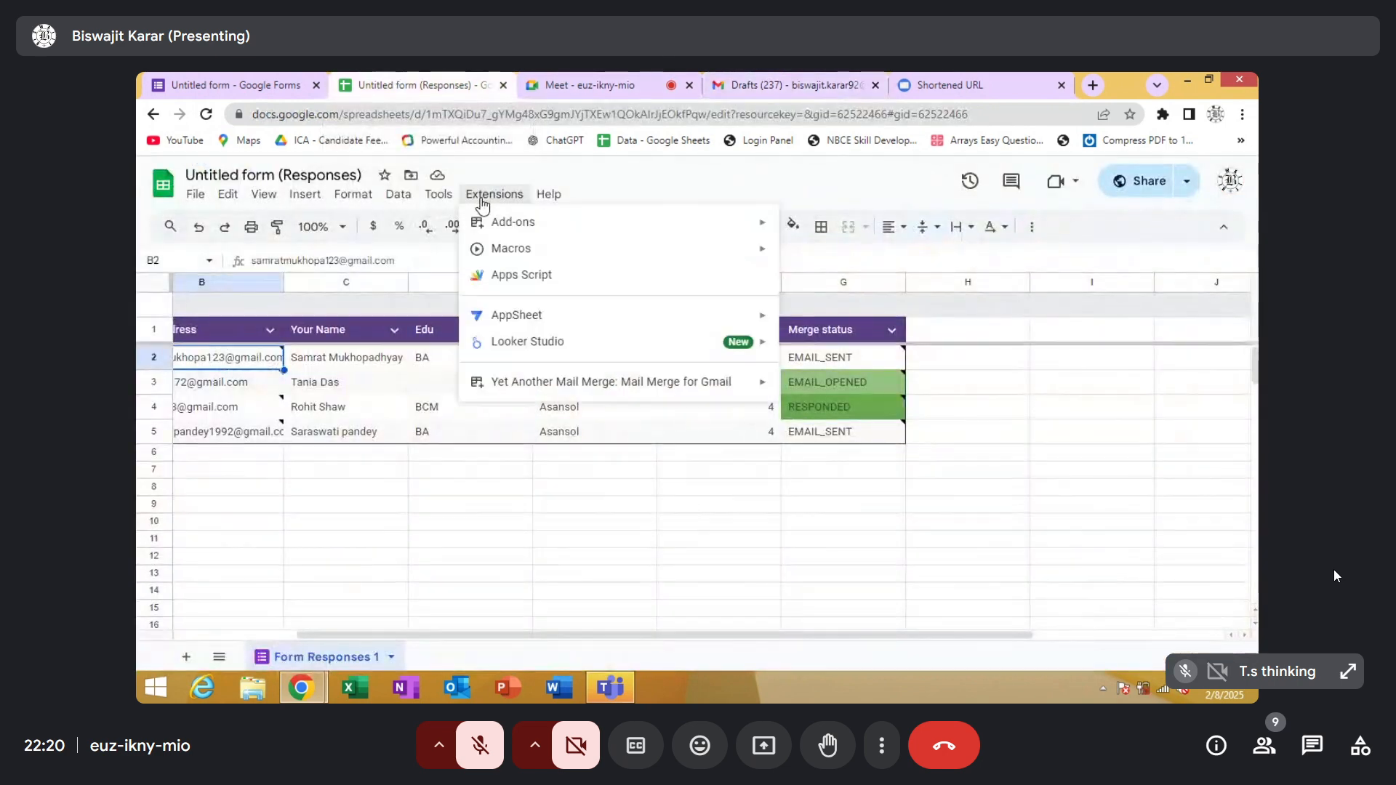
{"action": "mouse_move", "coordinate": [509, 389]}
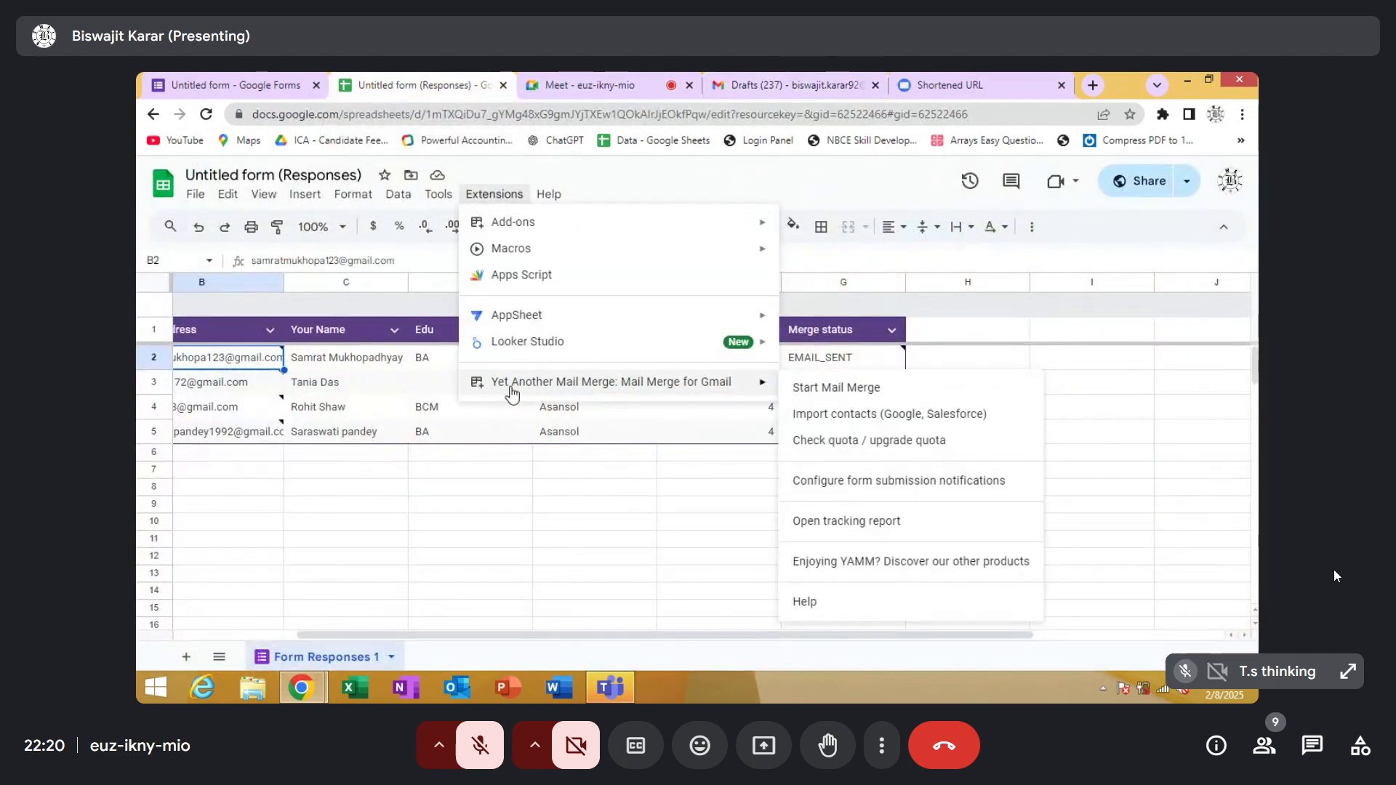
{"action": "left_click", "coordinate": [826, 391]}
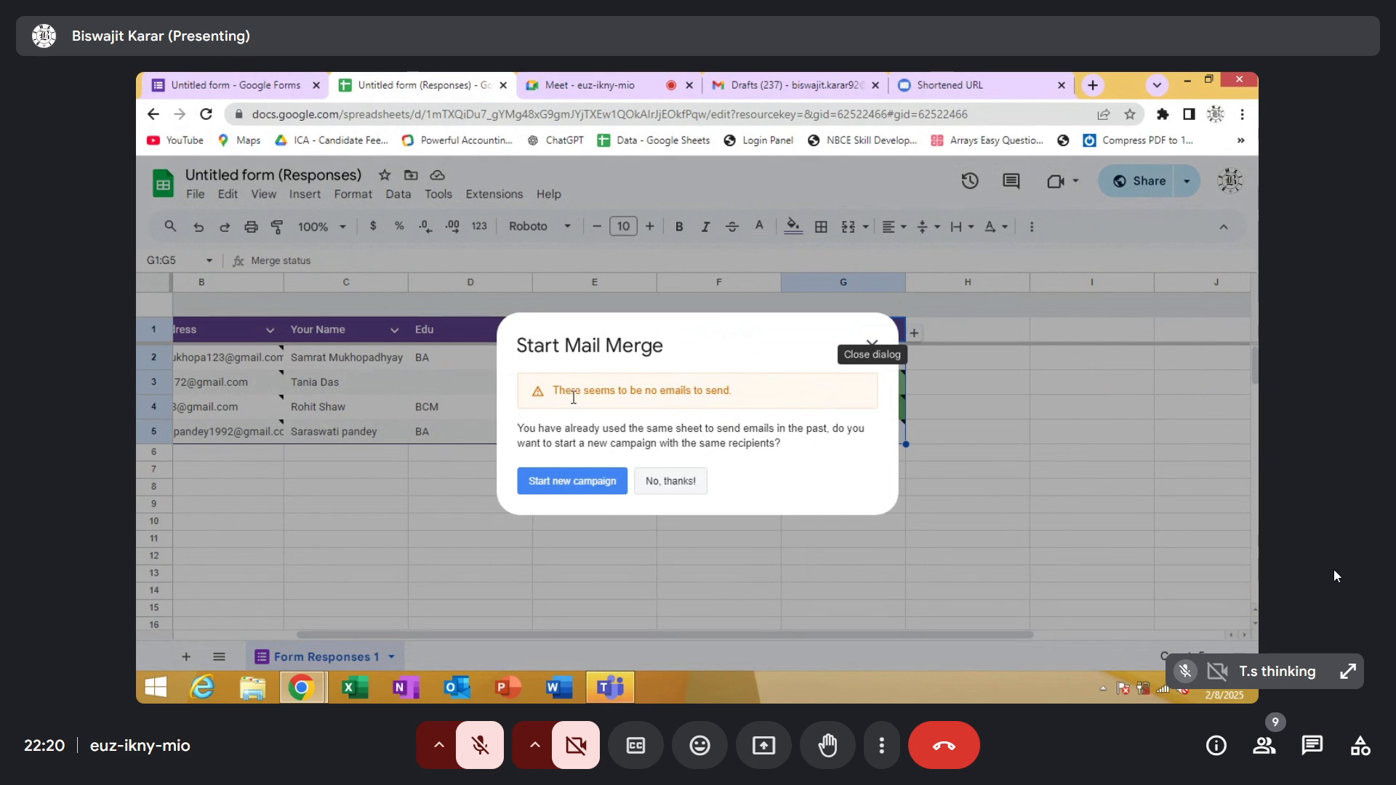
{"action": "left_click", "coordinate": [590, 489]}
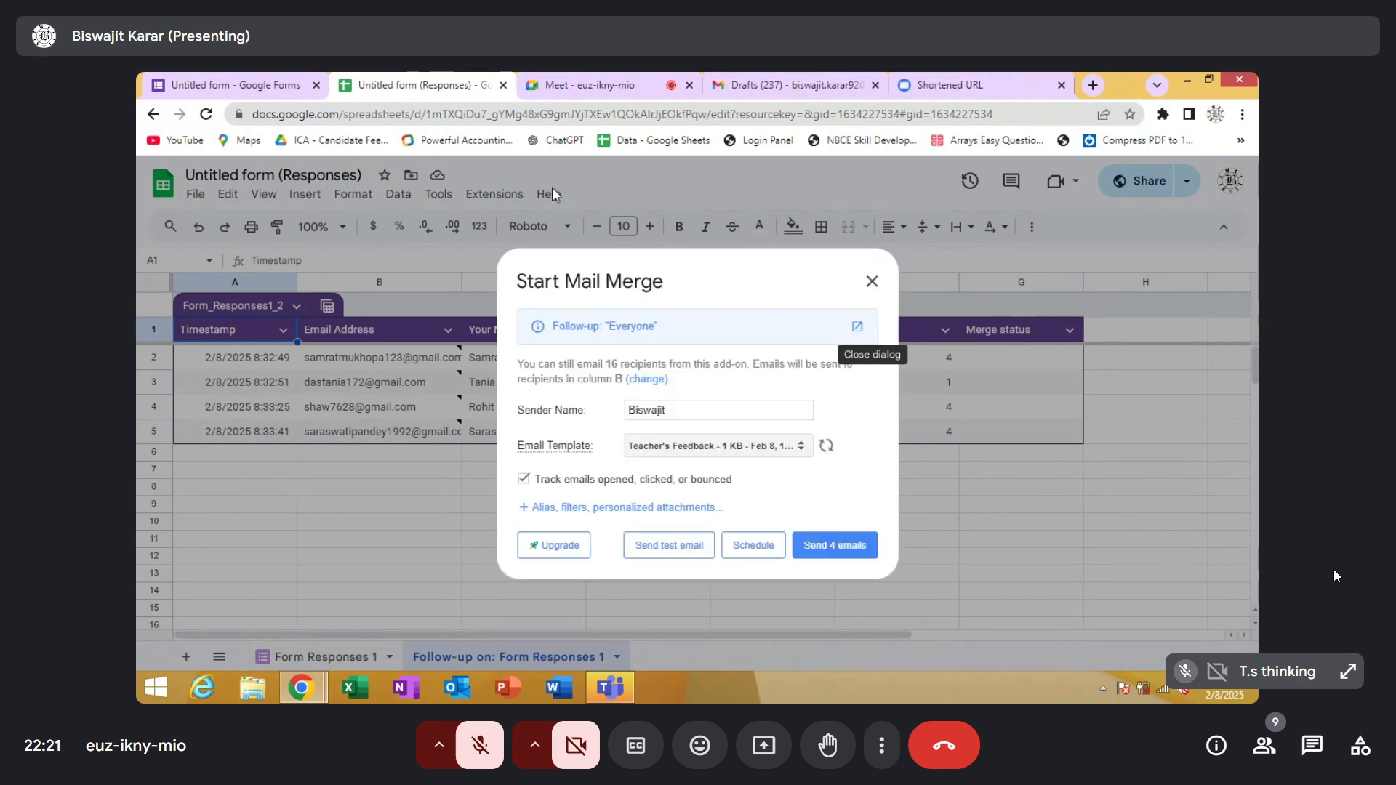
Choose the SUCCESSFULLY COMPLETED YOUR COURSE draft as the email template, send the follow-up to the 4 recipients, and close the dialog
{"action": "left_click", "coordinate": [703, 410]}
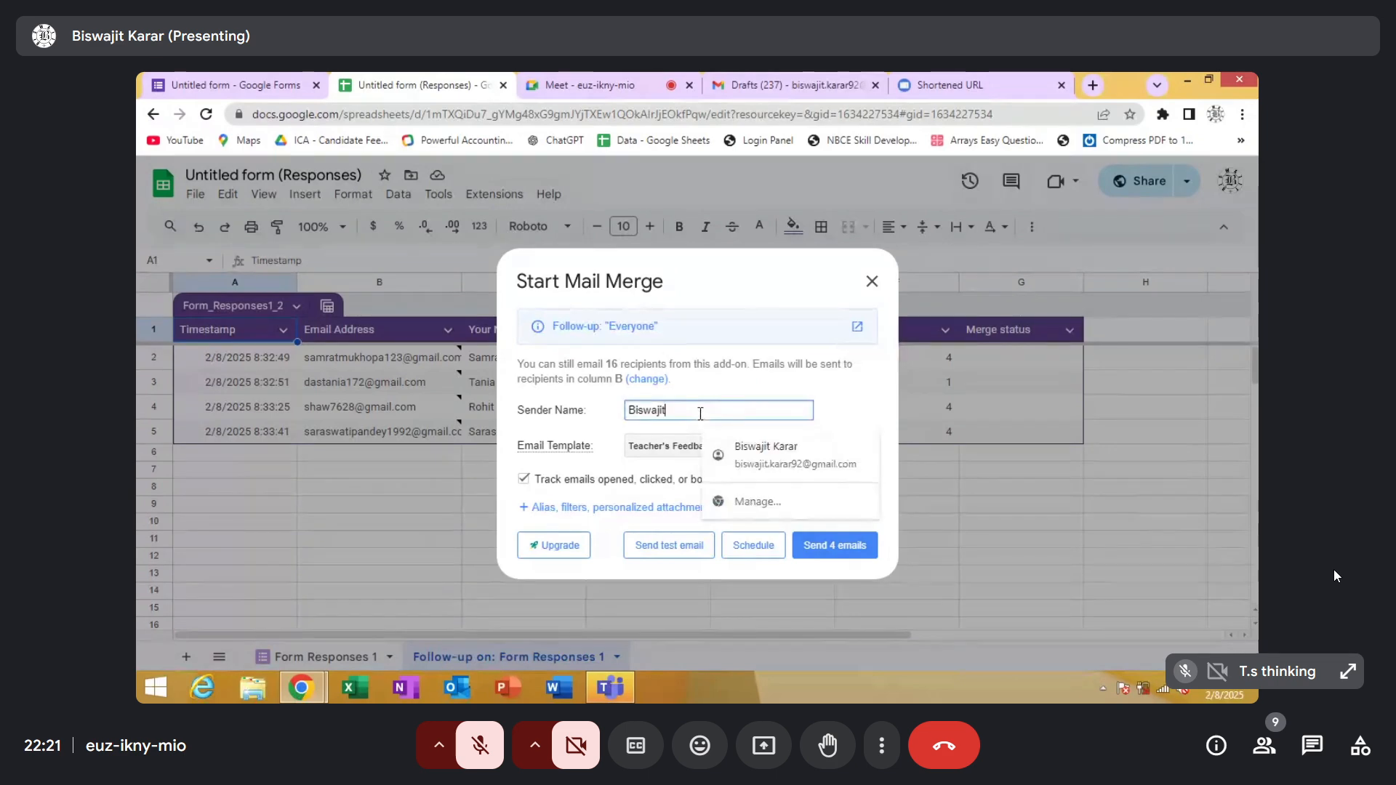
{"action": "left_click", "coordinate": [865, 405]}
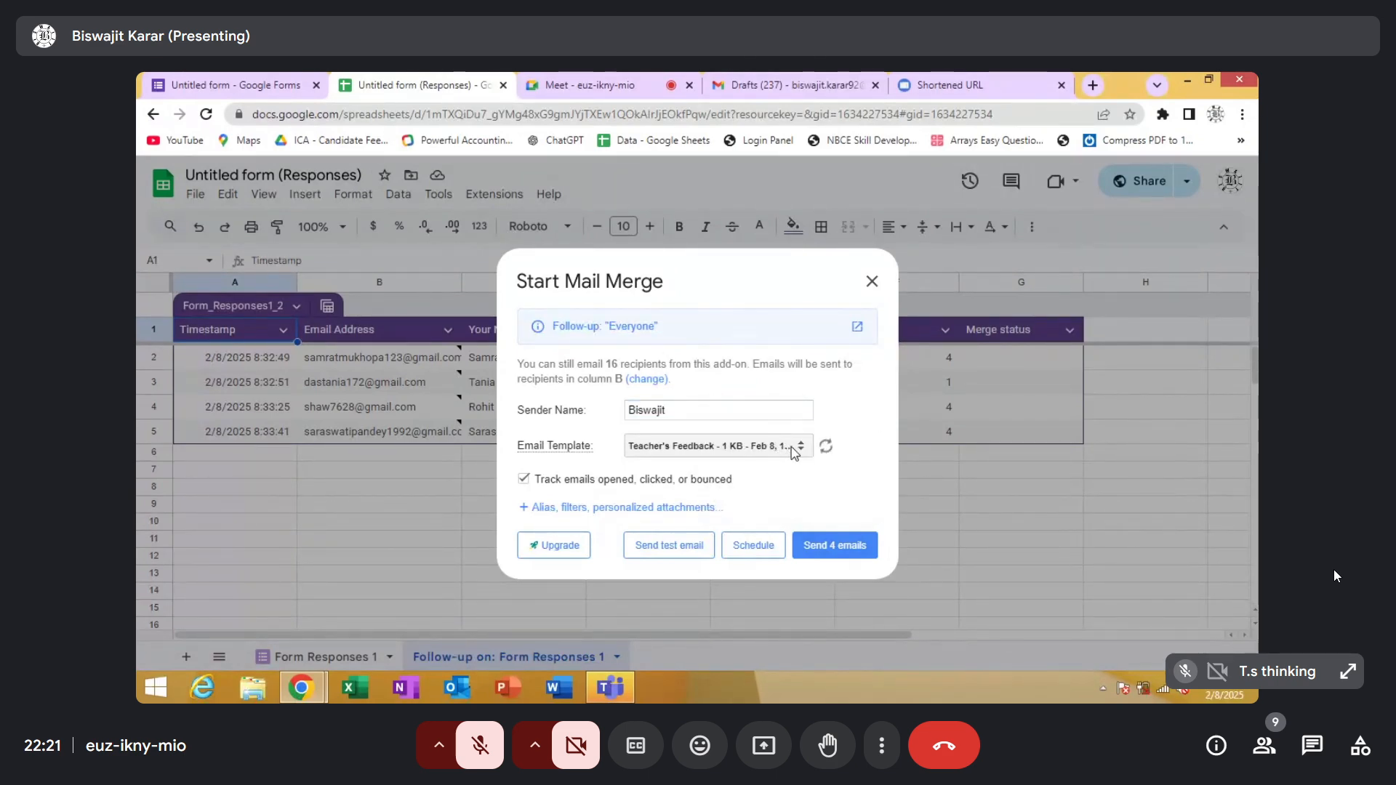
{"action": "left_click", "coordinate": [794, 448]}
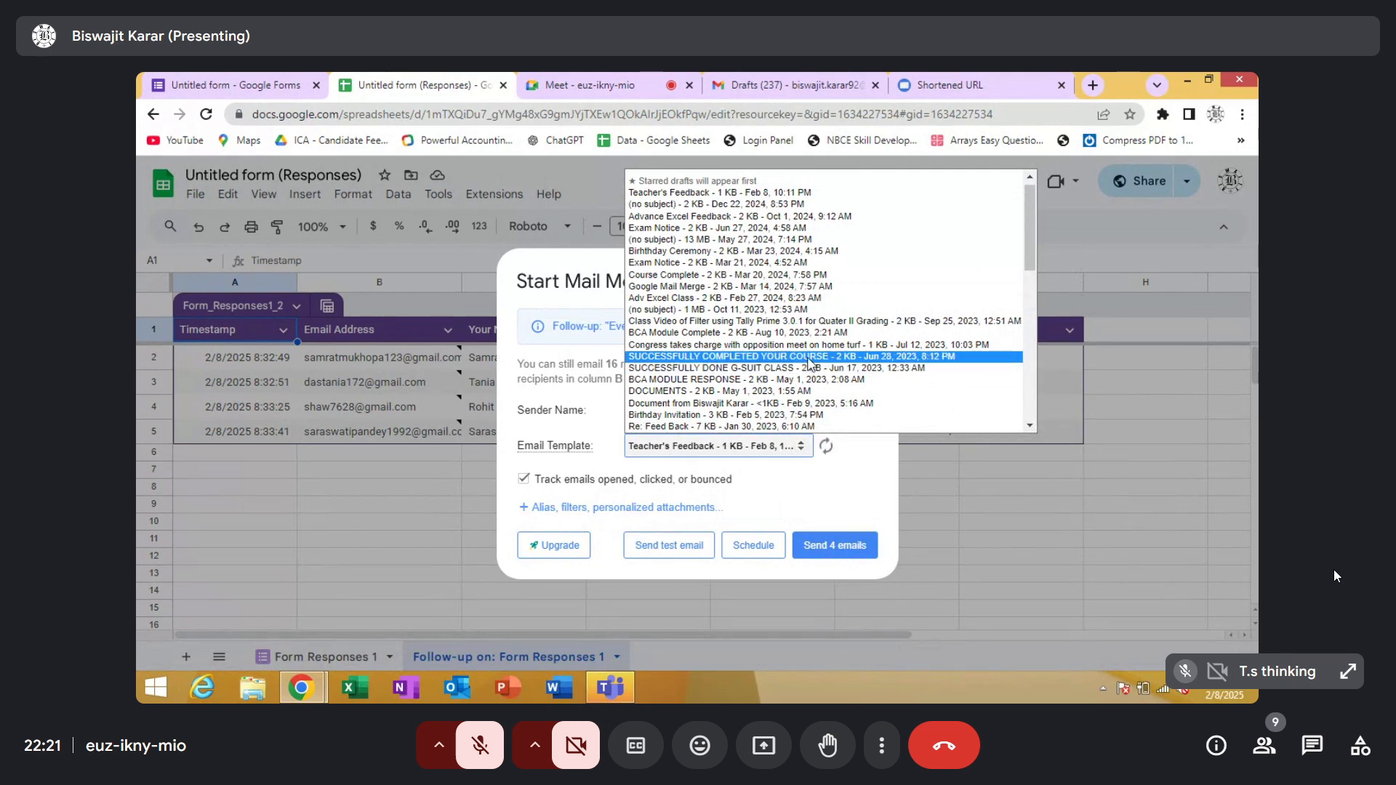
{"action": "left_click", "coordinate": [810, 364]}
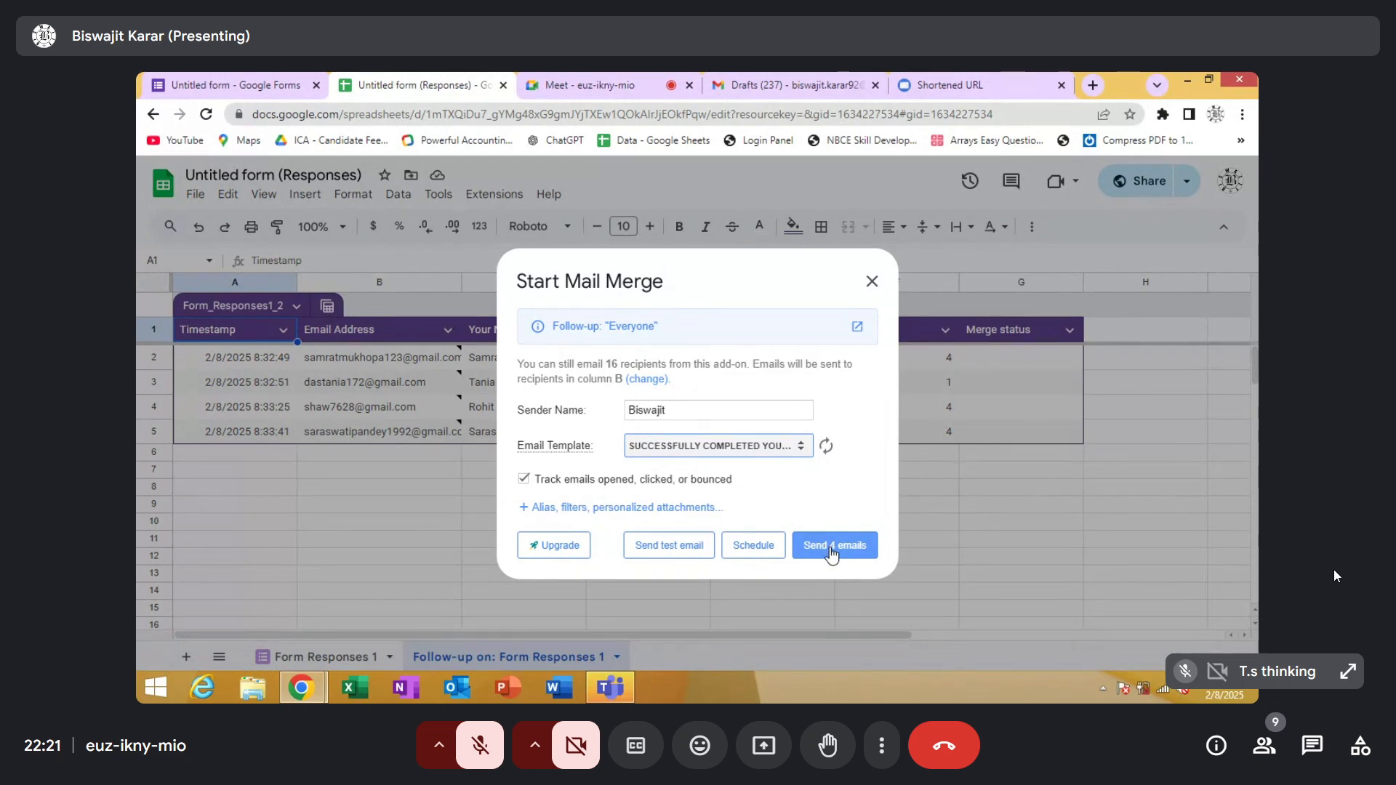
{"action": "left_click", "coordinate": [829, 555]}
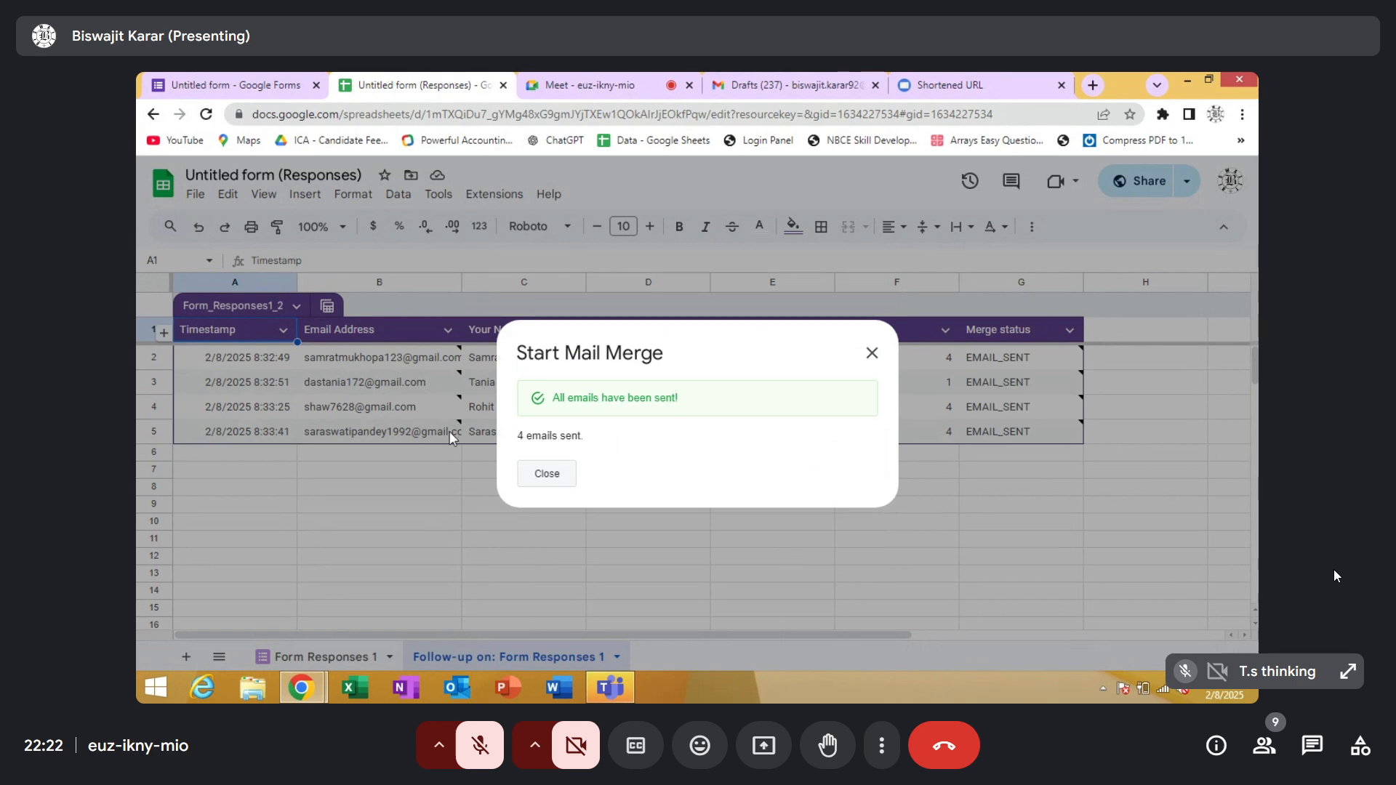
{"action": "left_click", "coordinate": [552, 475]}
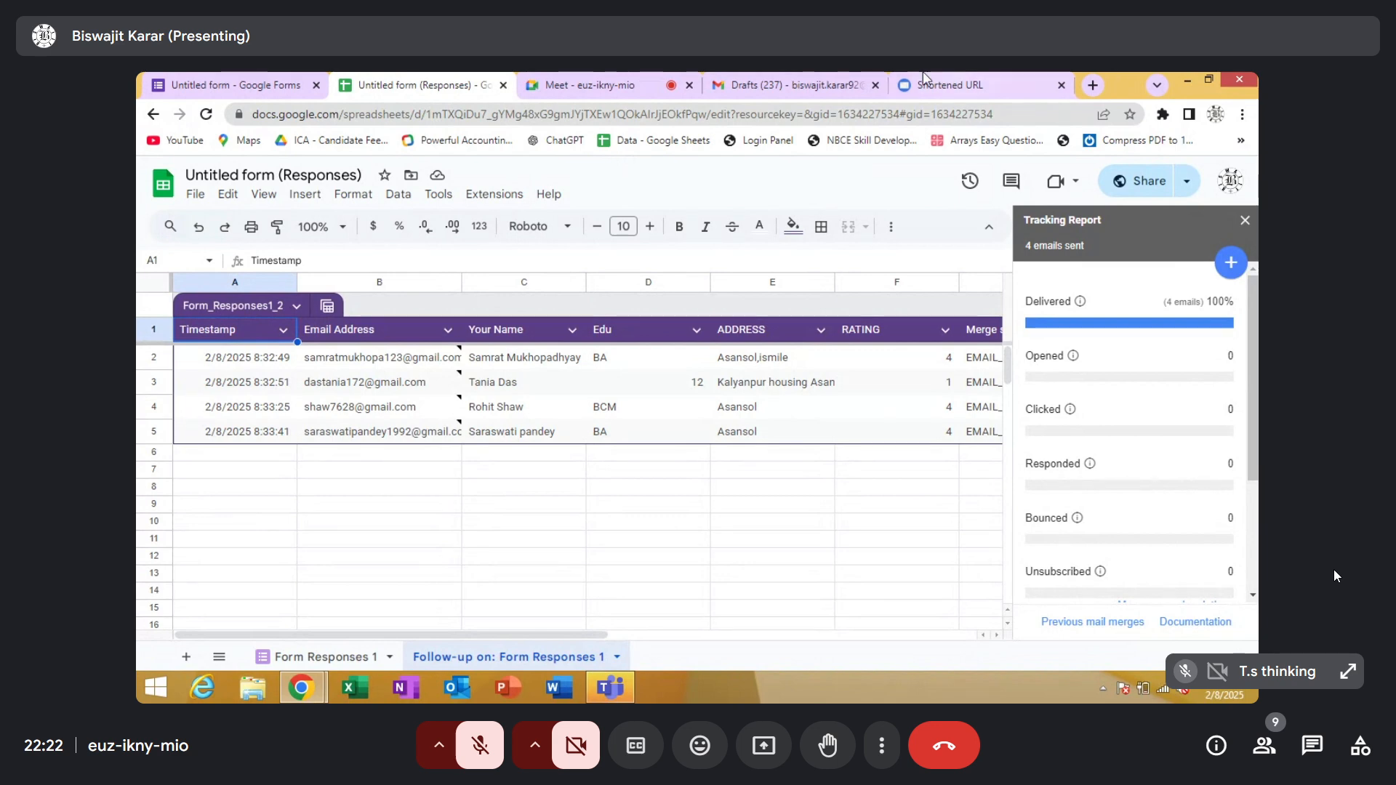
View the form's response summary in Google Forms, and return to the responses spreadsheet
{"action": "left_click", "coordinate": [247, 86]}
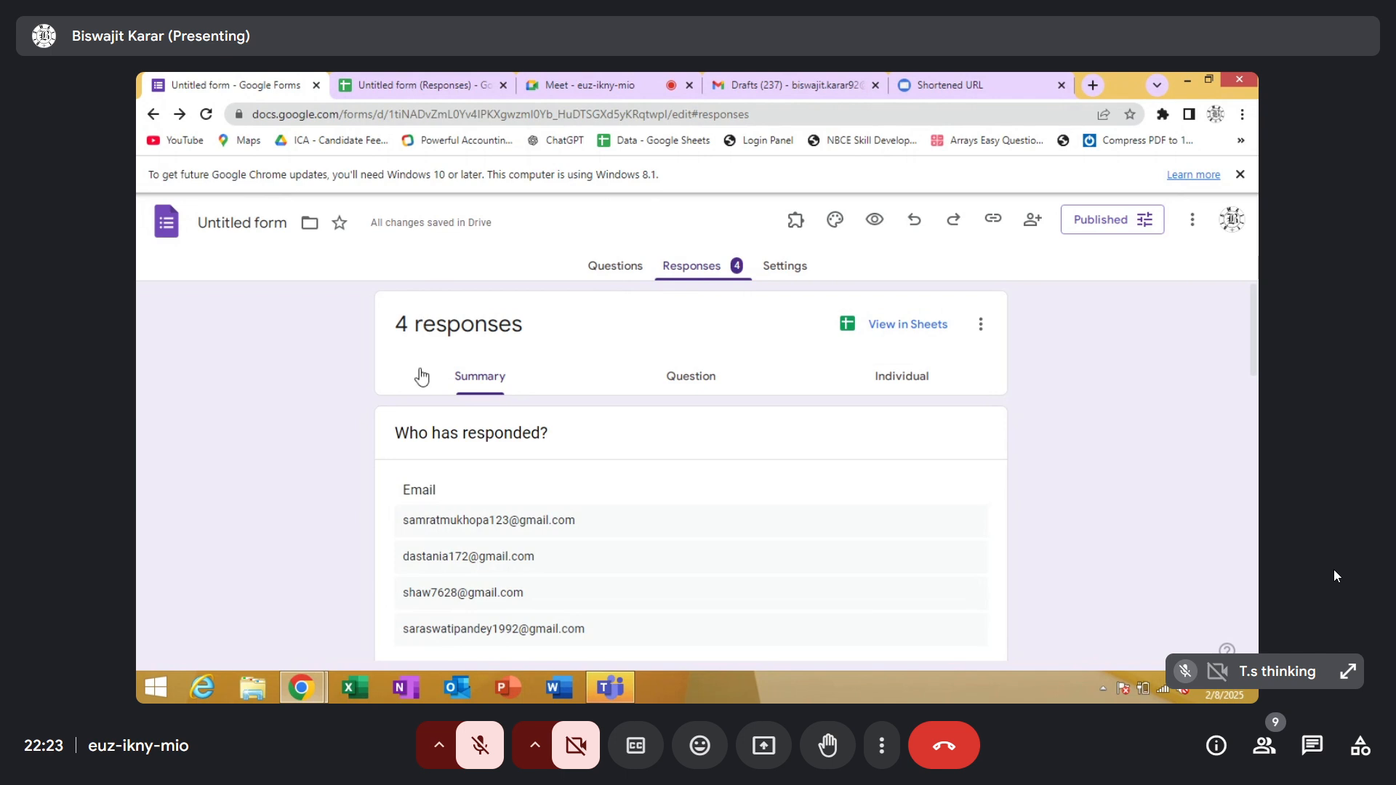
{"action": "left_click", "coordinate": [389, 81]}
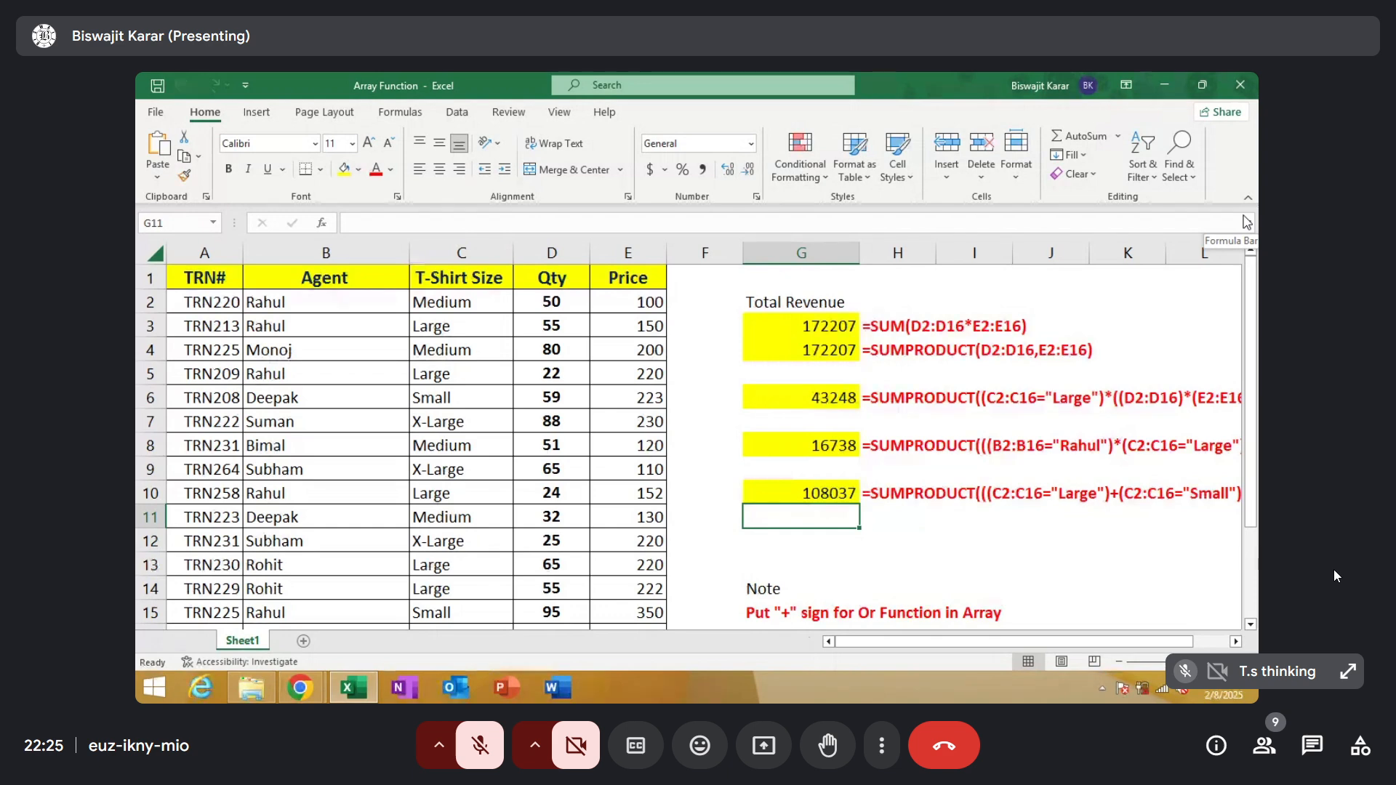
In Excel's Array Function workbook, highlight the TRN#, Agent, T-Shirt Size, Qty and Price columns one after another
{"action": "left_click", "coordinate": [204, 252]}
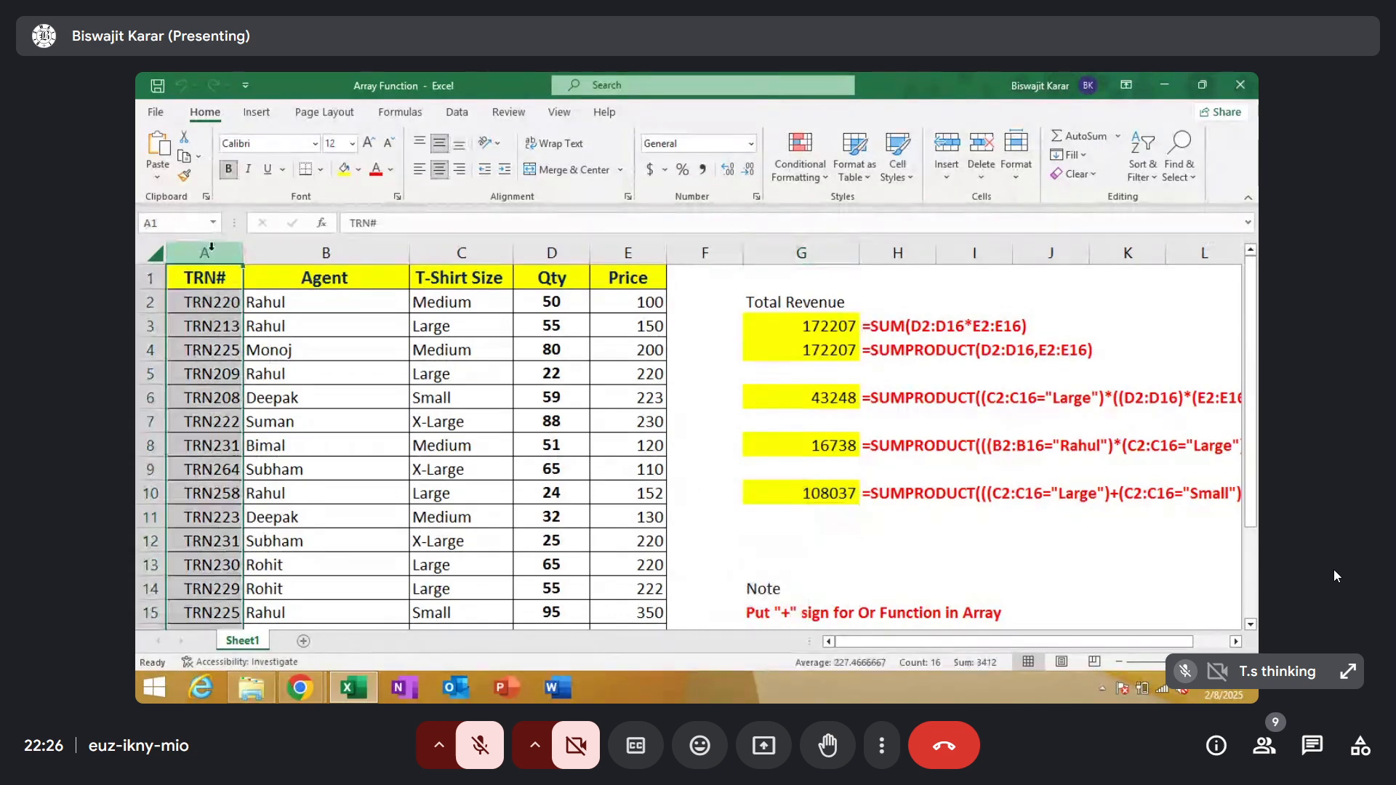
{"action": "left_click", "coordinate": [340, 248]}
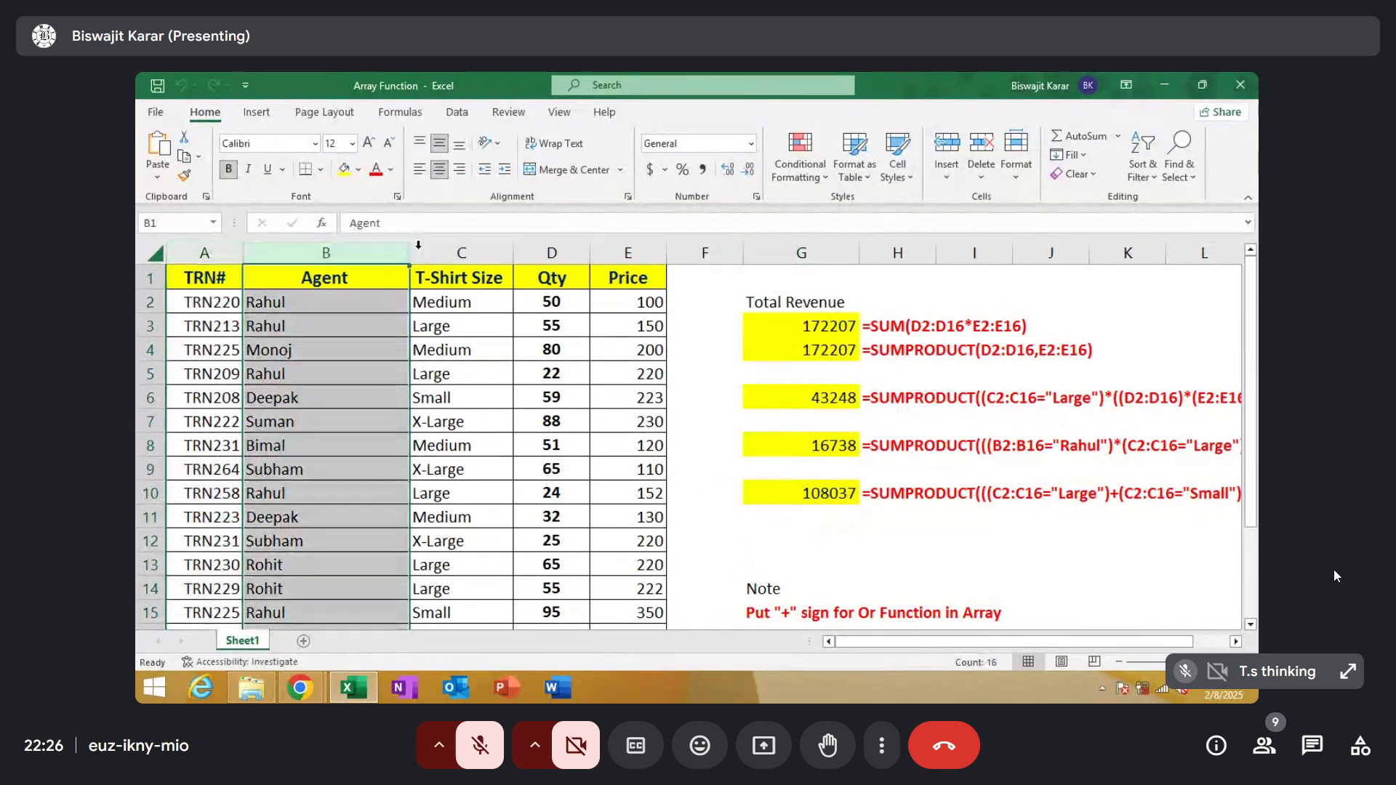
{"action": "left_click", "coordinate": [462, 252]}
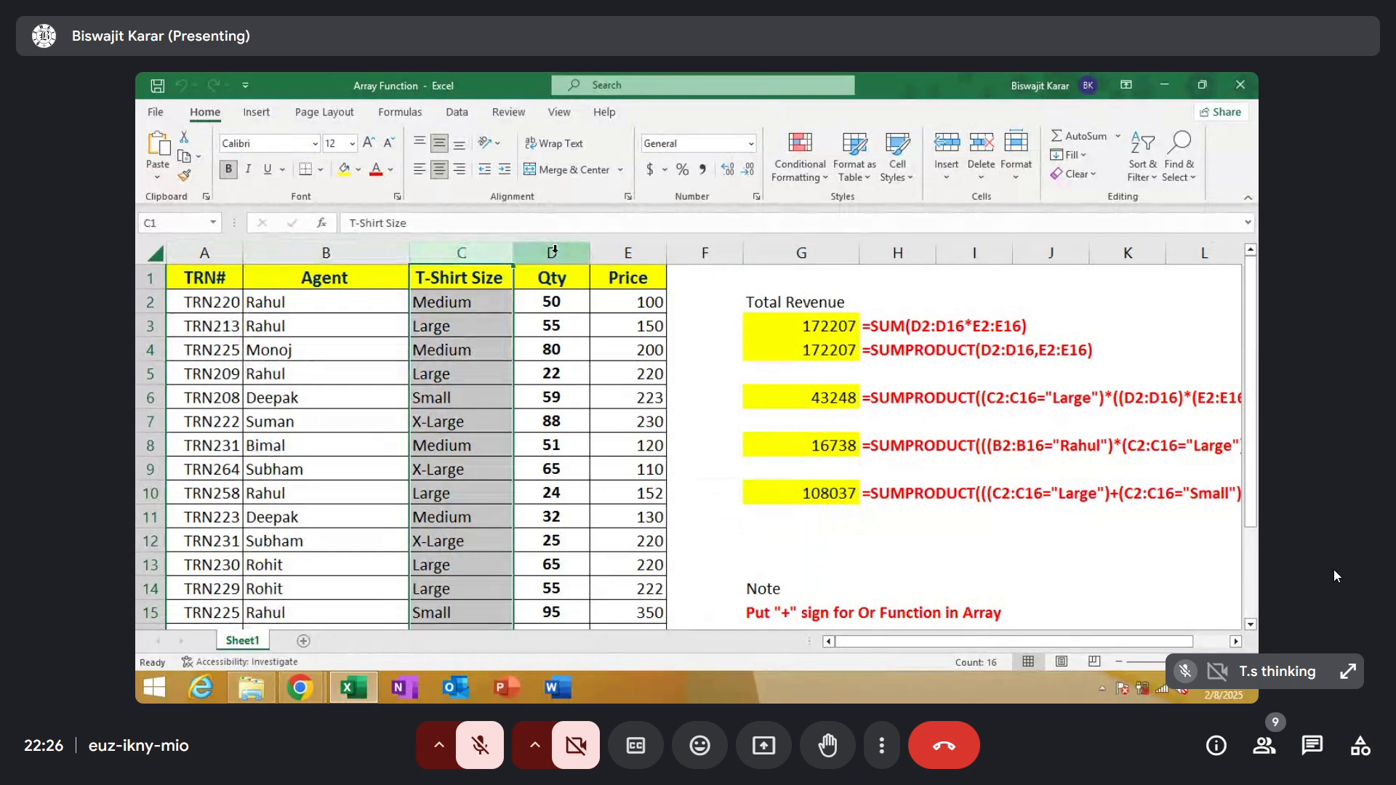
{"action": "left_click", "coordinate": [553, 250]}
{"action": "left_click", "coordinate": [615, 248]}
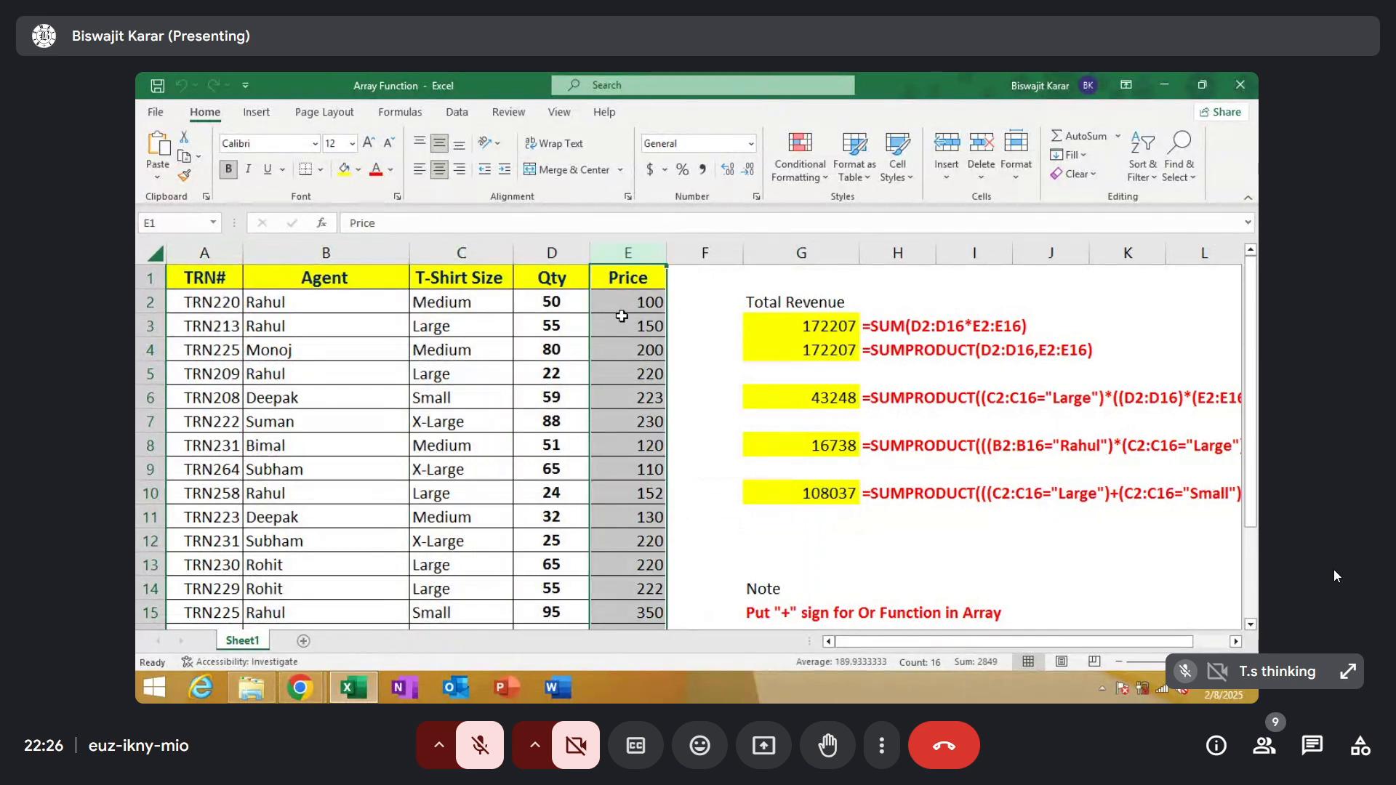
Total the Qty column in D17 with =SUM(D2:D16), and total the Price column in E17 with AutoSum
{"action": "left_click_drag", "start_coordinate": [1251, 310], "coordinate": [1247, 333]}
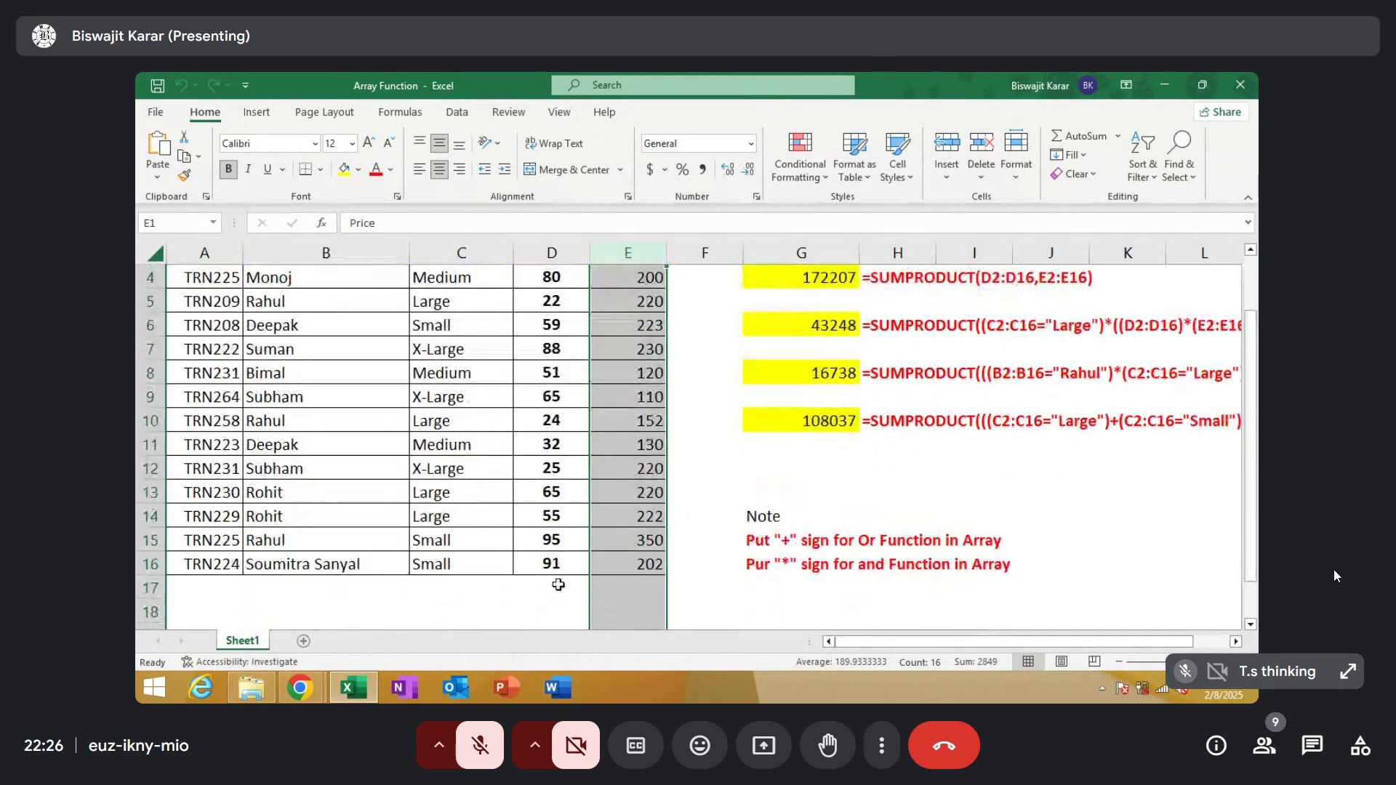
{"action": "left_click", "coordinate": [536, 584]}
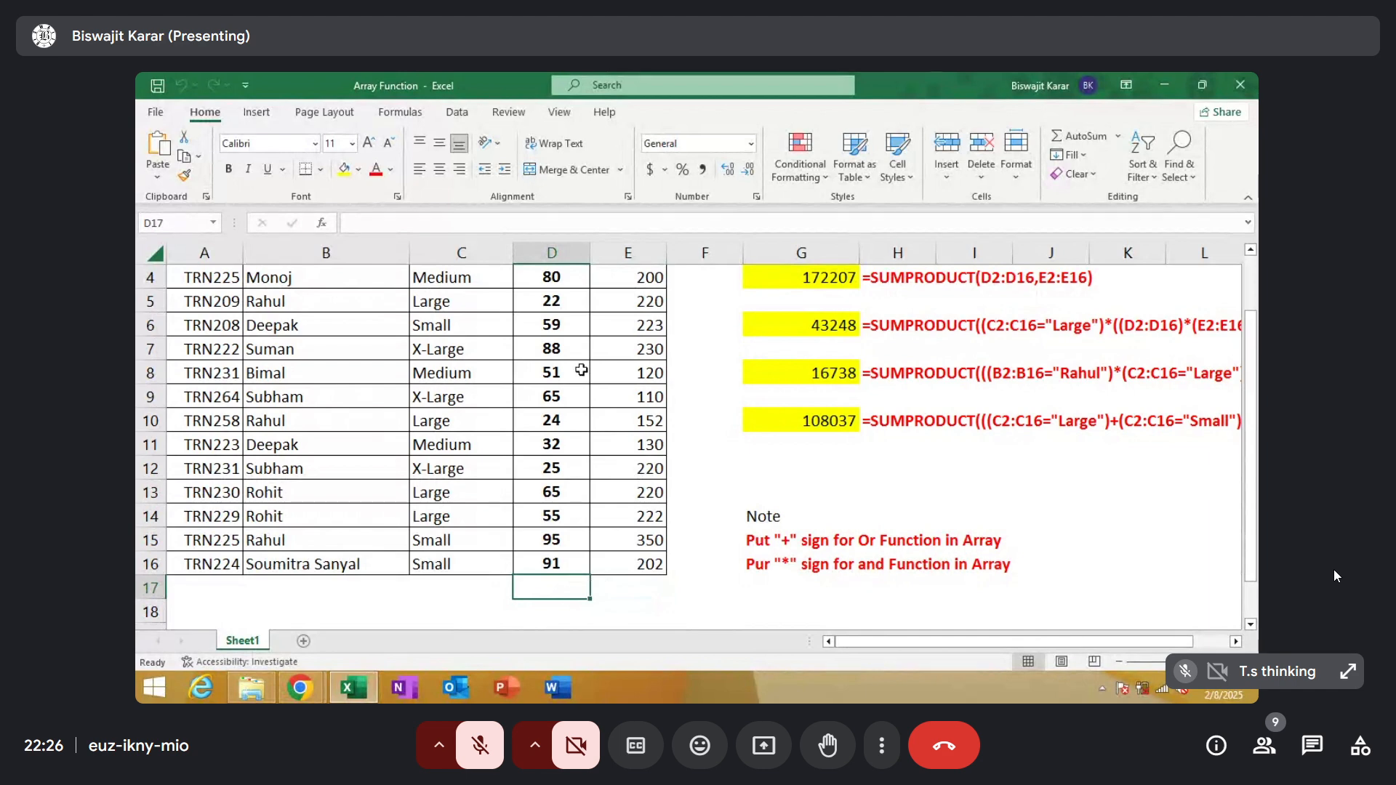
{"action": "key", "text": "alt+equal"}
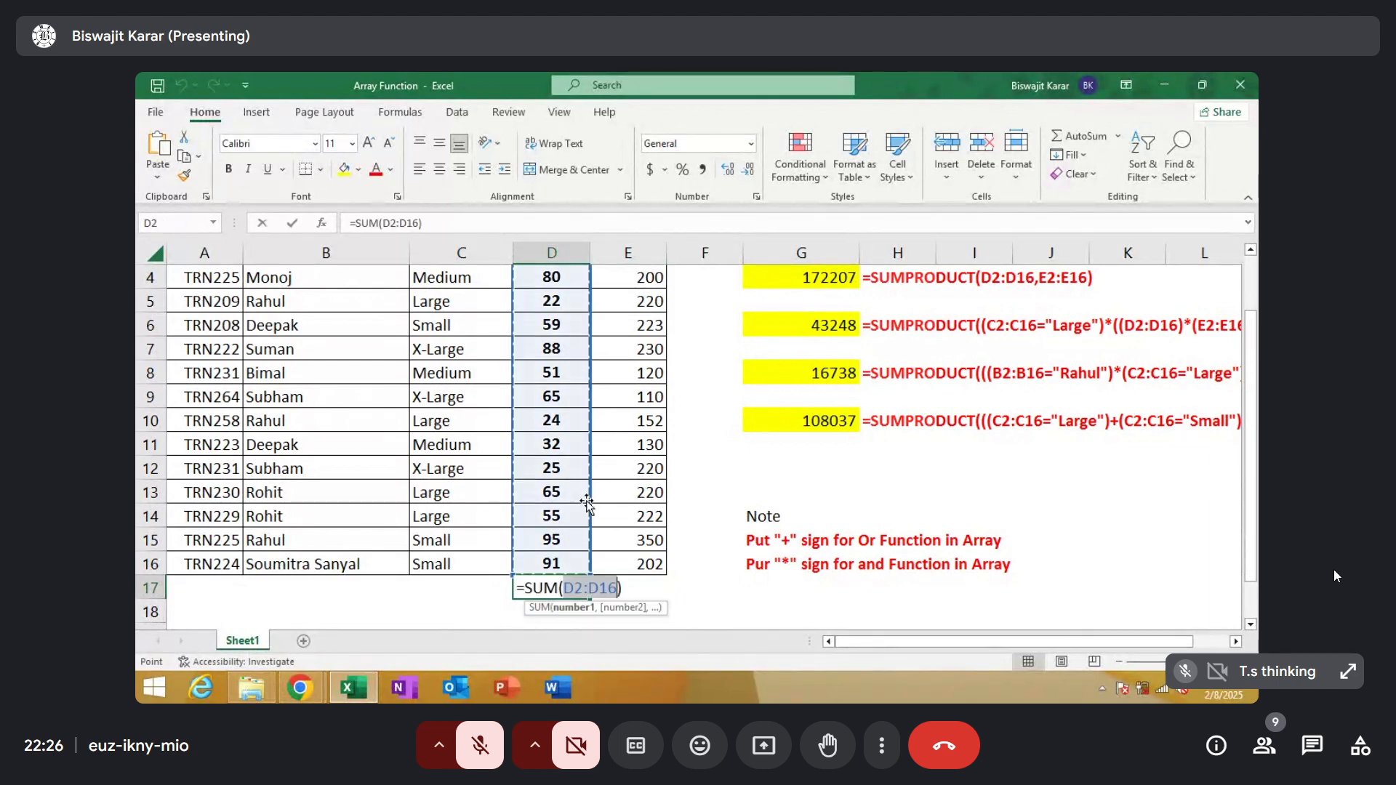
{"action": "key", "text": "Return"}
{"action": "left_click", "coordinate": [646, 587]}
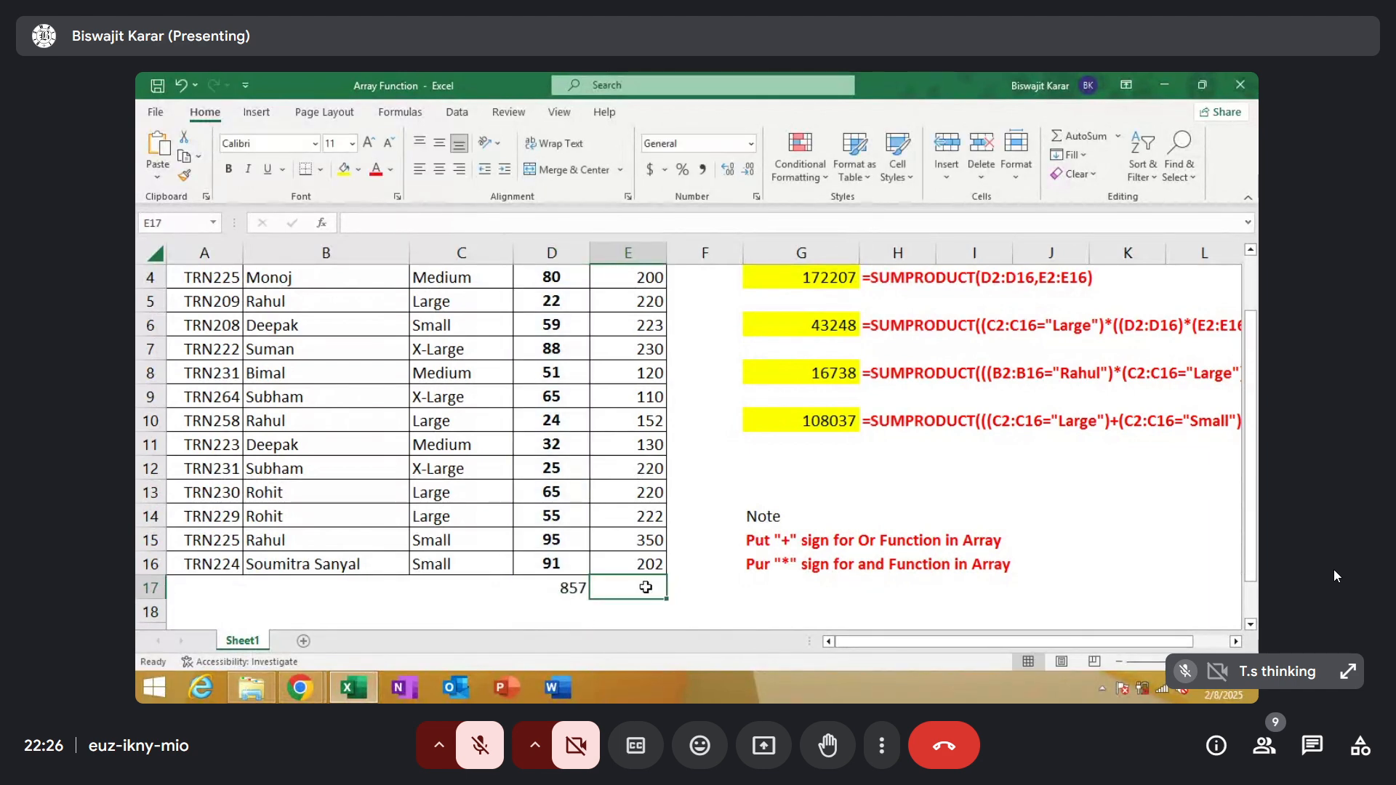
{"action": "key", "text": "alt+equal"}
{"action": "key", "text": "Return"}
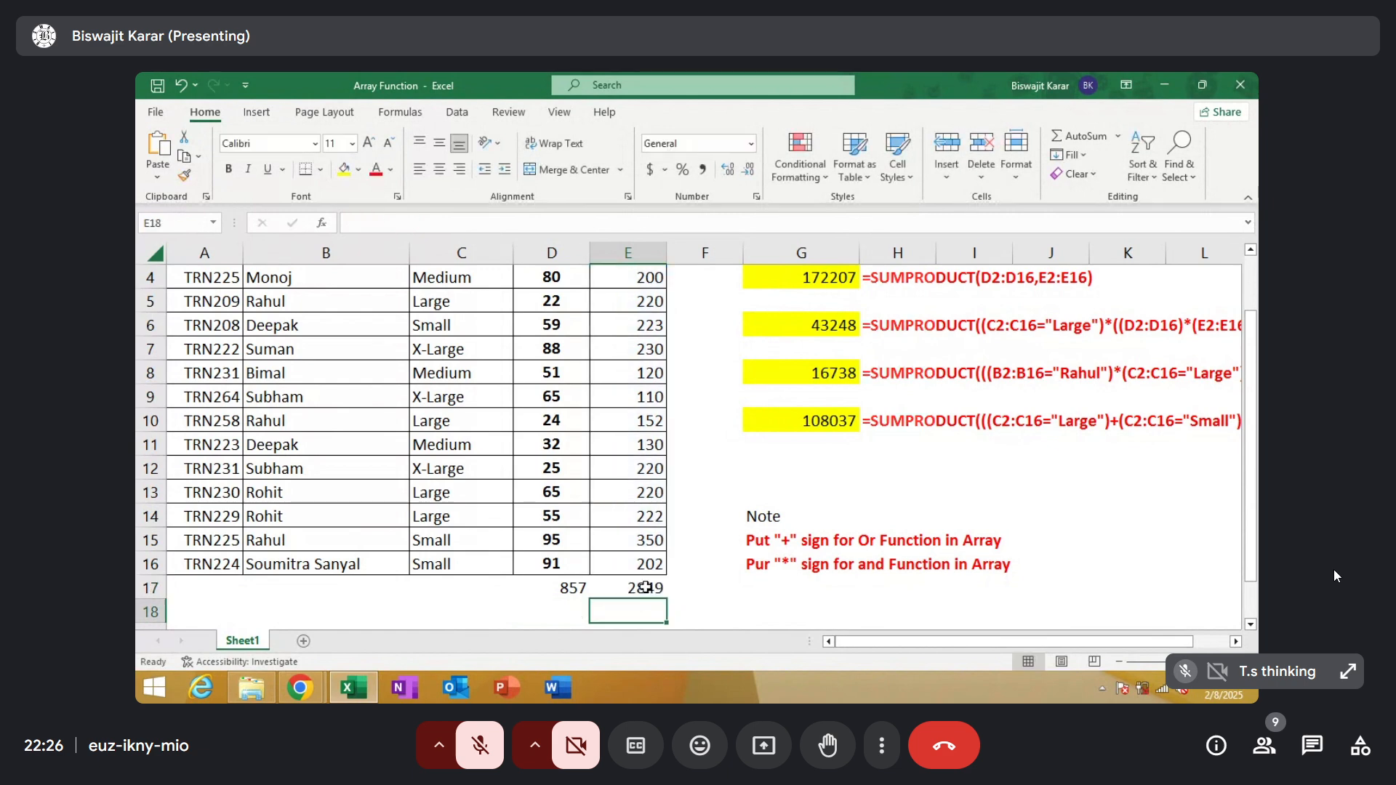
Multiply the Qty total by the Price total in E18 with =D17*E17
{"action": "type", "text": "="}
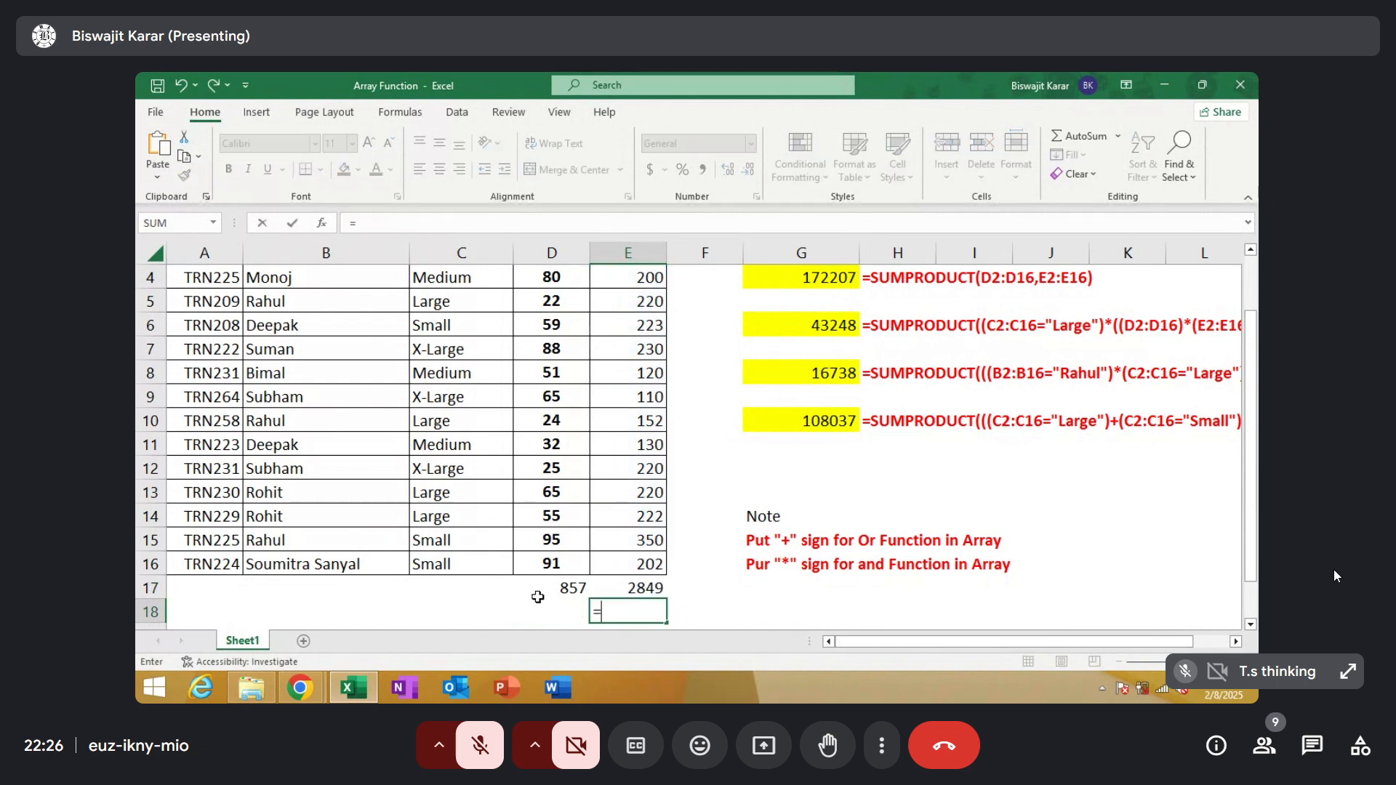
{"action": "left_click", "coordinate": [547, 589]}
{"action": "type", "text": "*"}
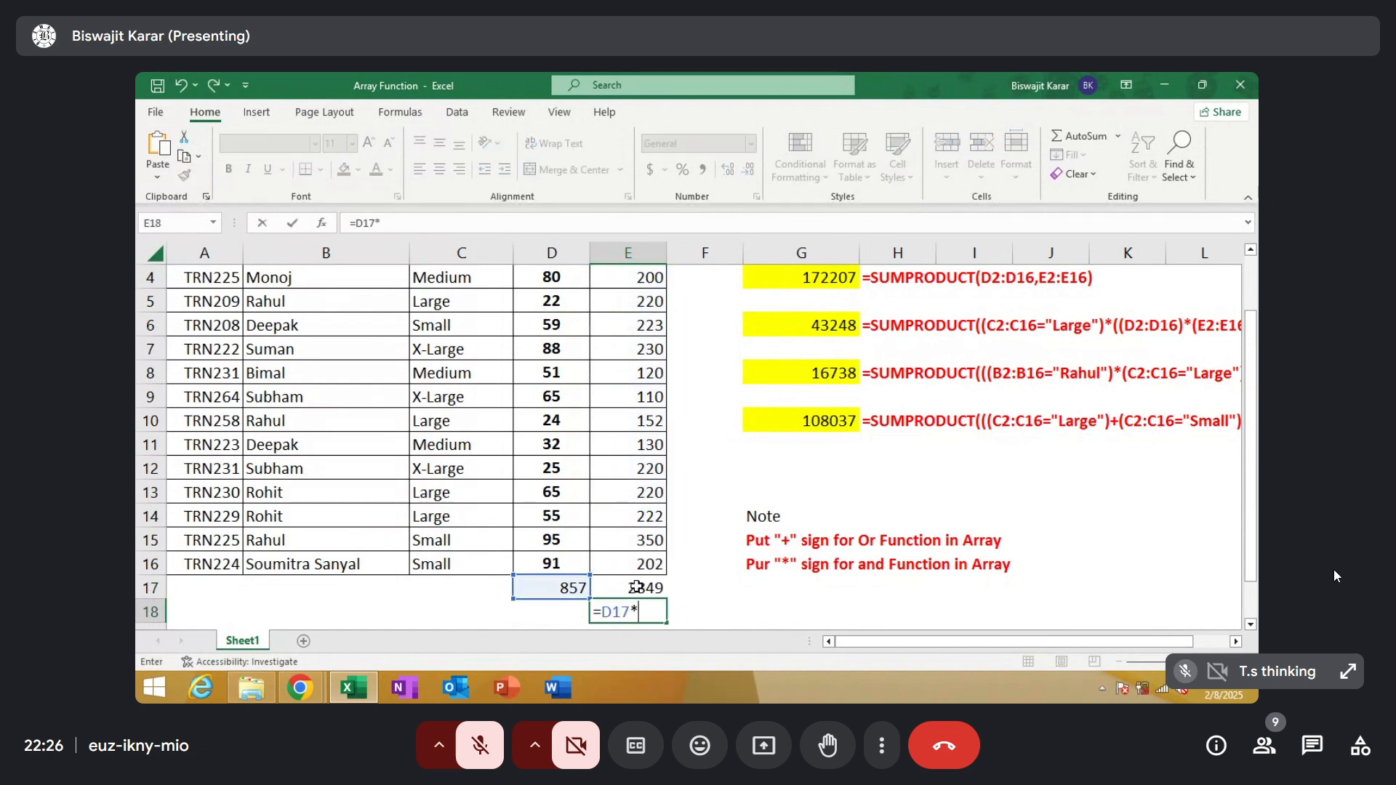
{"action": "left_click", "coordinate": [637, 588]}
{"action": "key", "text": "Return"}
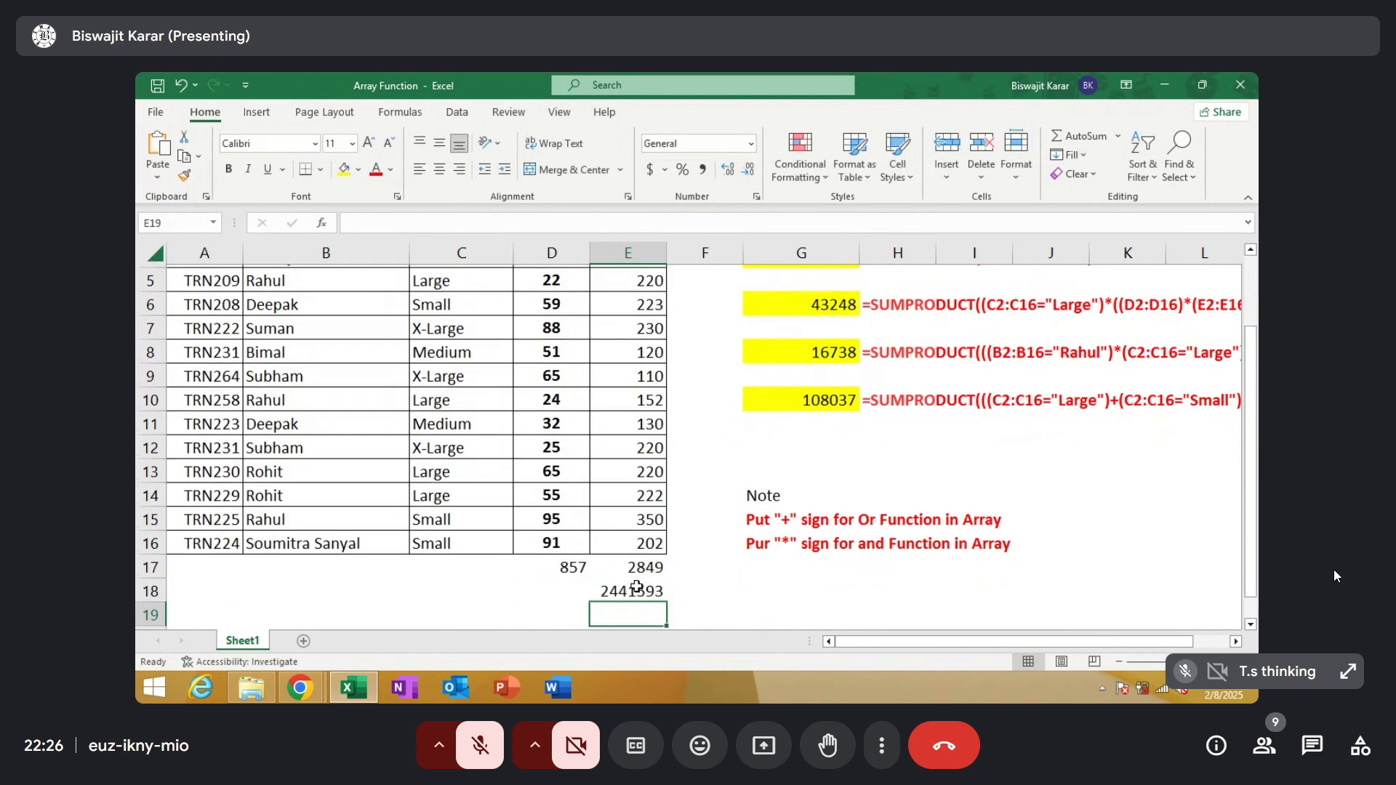
Clear the totals and their product from cells D17:E18
{"action": "left_click_drag", "start_coordinate": [1254, 525], "coordinate": [1254, 486]}
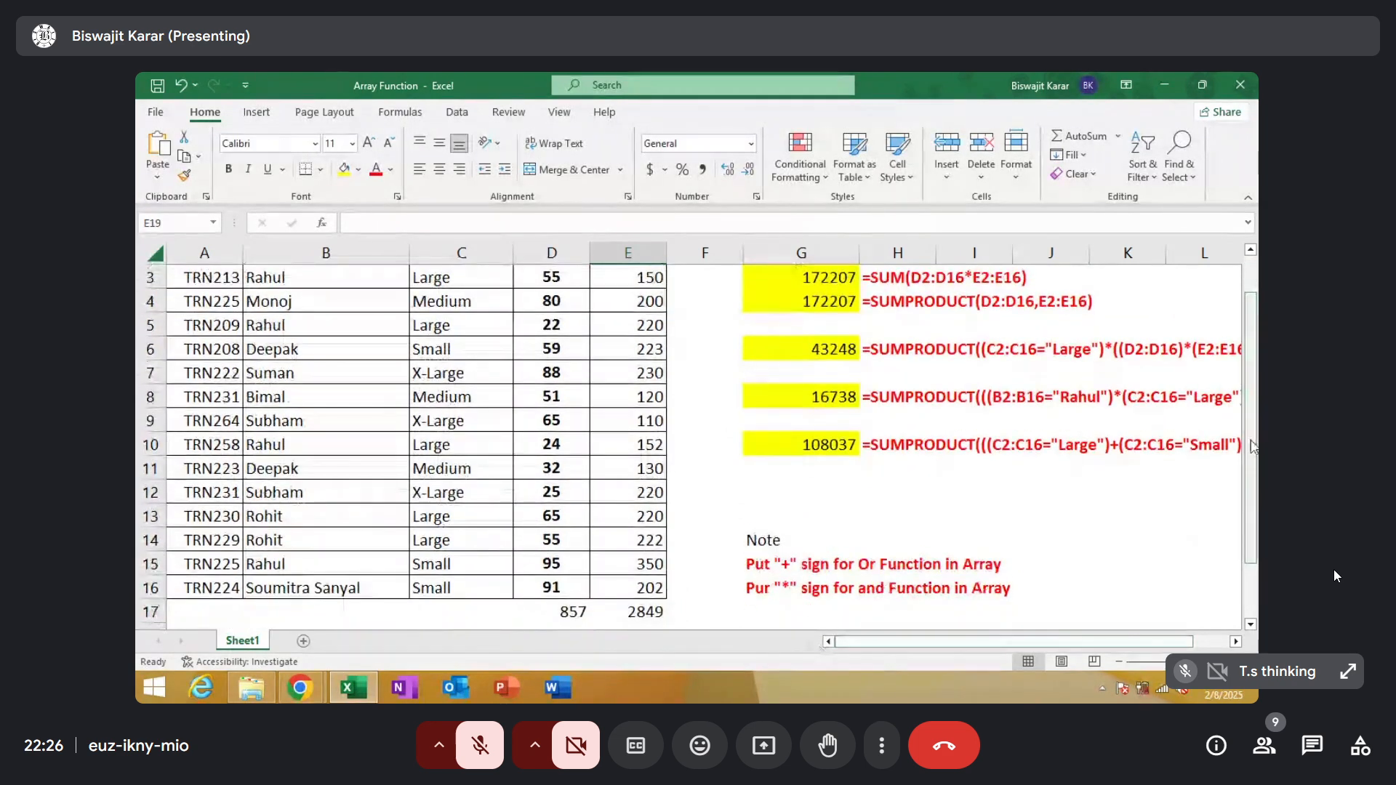
{"action": "left_click_drag", "start_coordinate": [1250, 418], "coordinate": [1250, 455]}
{"action": "left_click", "coordinate": [572, 567]}
{"action": "left_click_drag", "start_coordinate": [572, 568], "coordinate": [651, 601]}
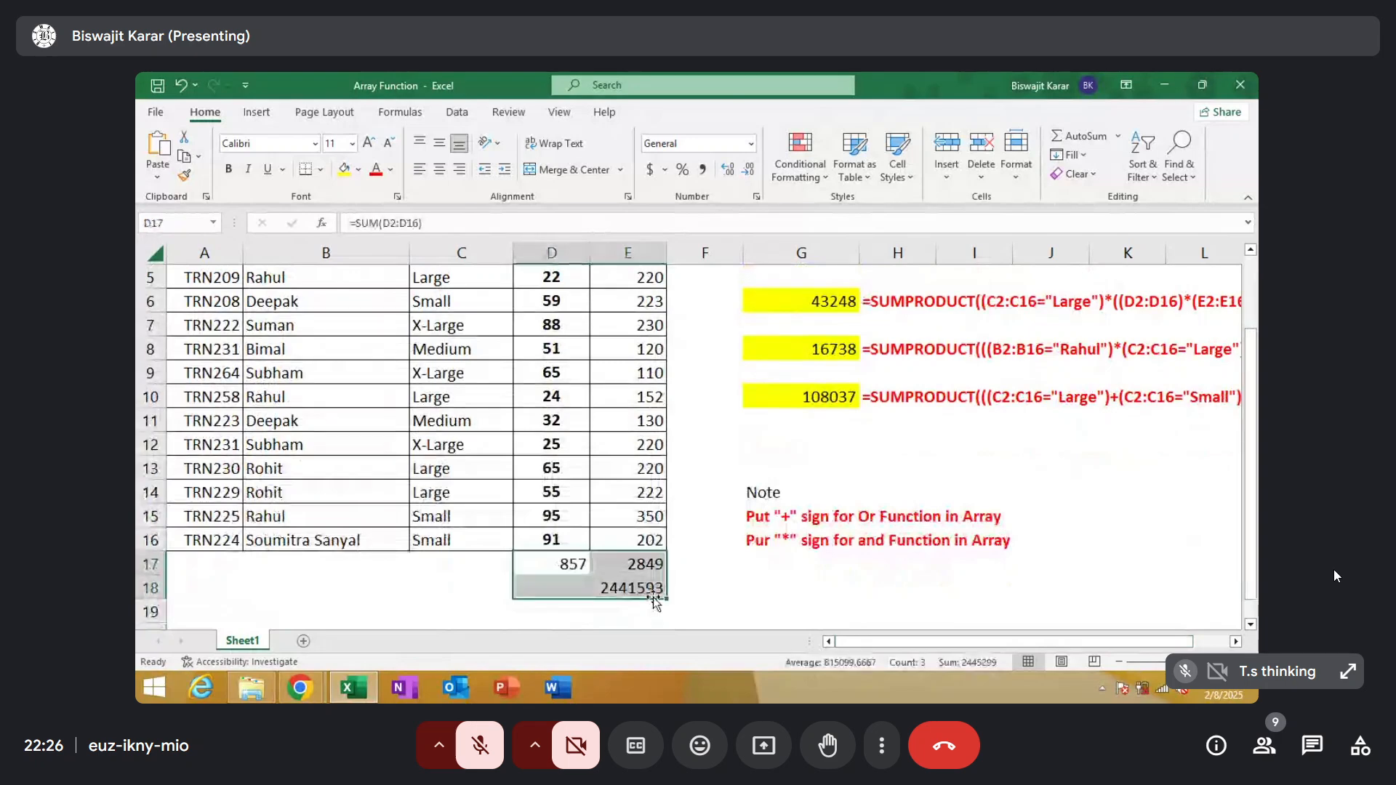
{"action": "key", "text": "Delete"}
Calculate the total revenue in G3 with the array formula =SUM(D2:D16*E2:E16)
{"action": "left_click_drag", "start_coordinate": [1252, 471], "coordinate": [1252, 399]}
{"action": "left_click", "coordinate": [807, 325]}
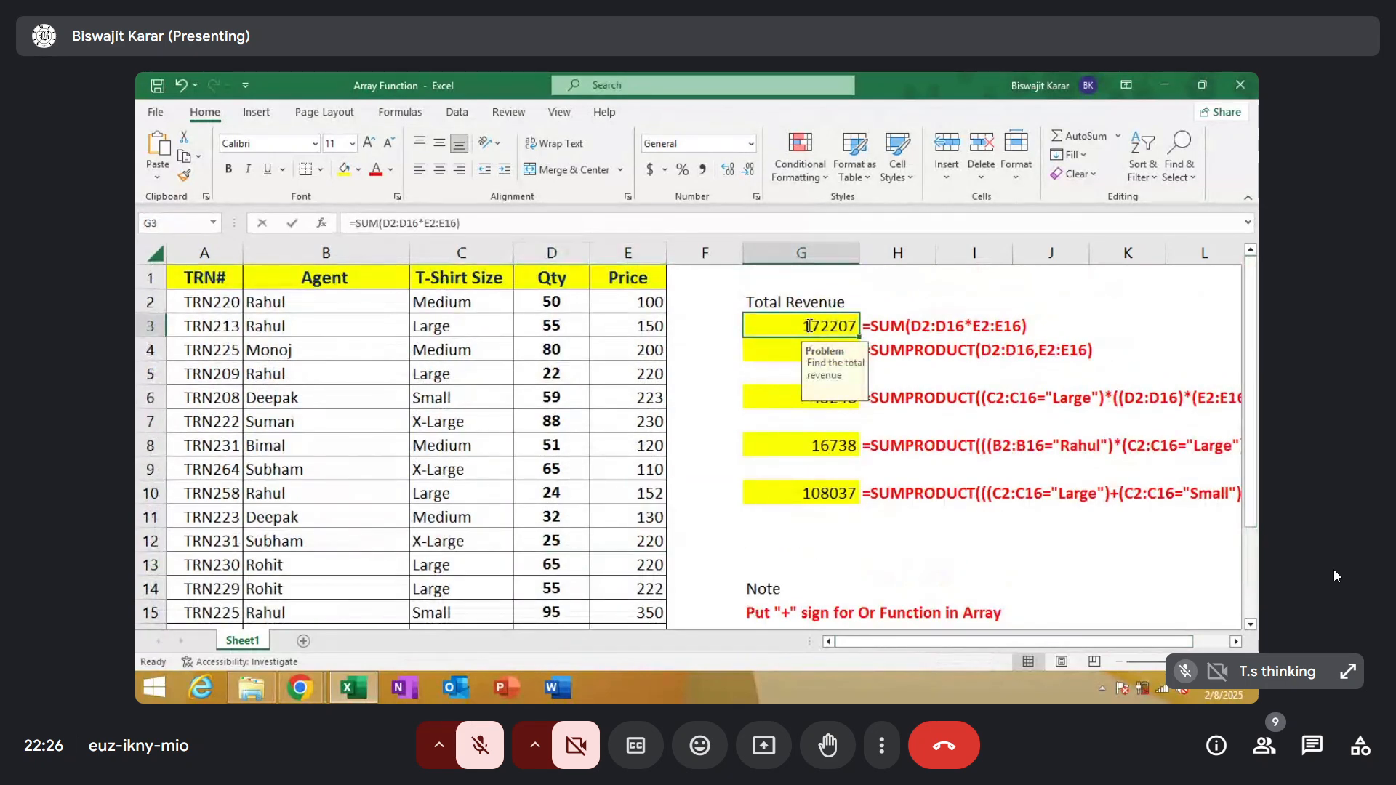
{"action": "type", "text": "=su"}
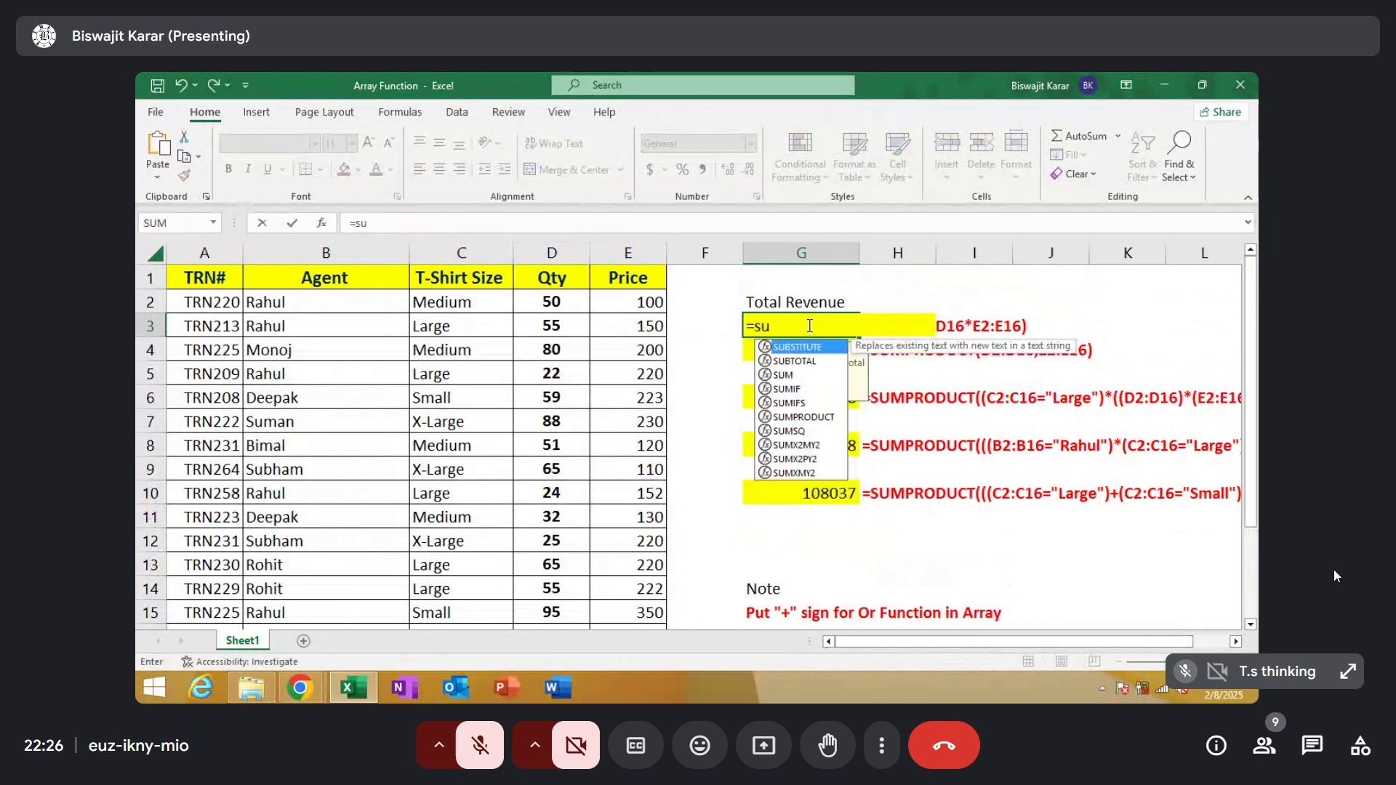
{"action": "type", "text": "m("}
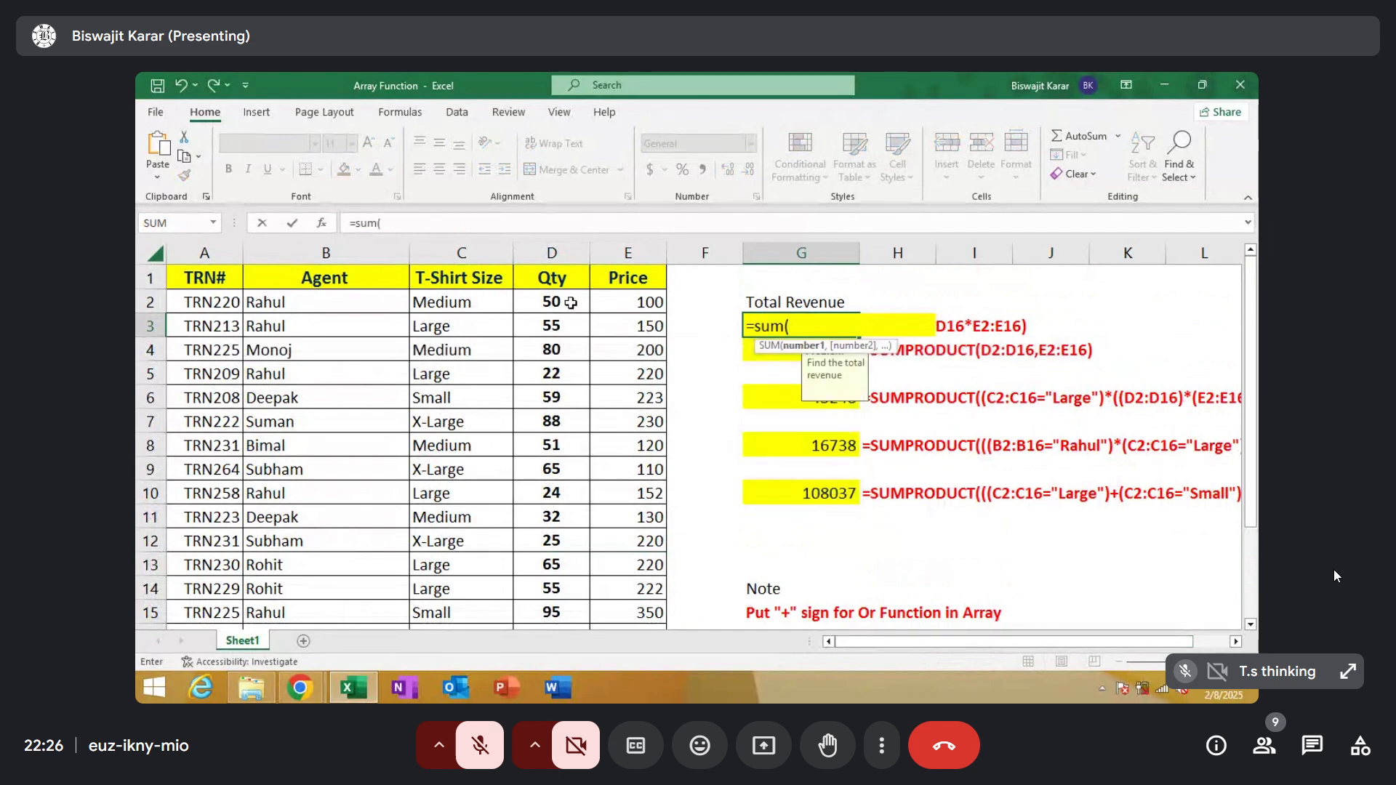
{"action": "left_click_drag", "start_coordinate": [568, 302], "coordinate": [551, 585]}
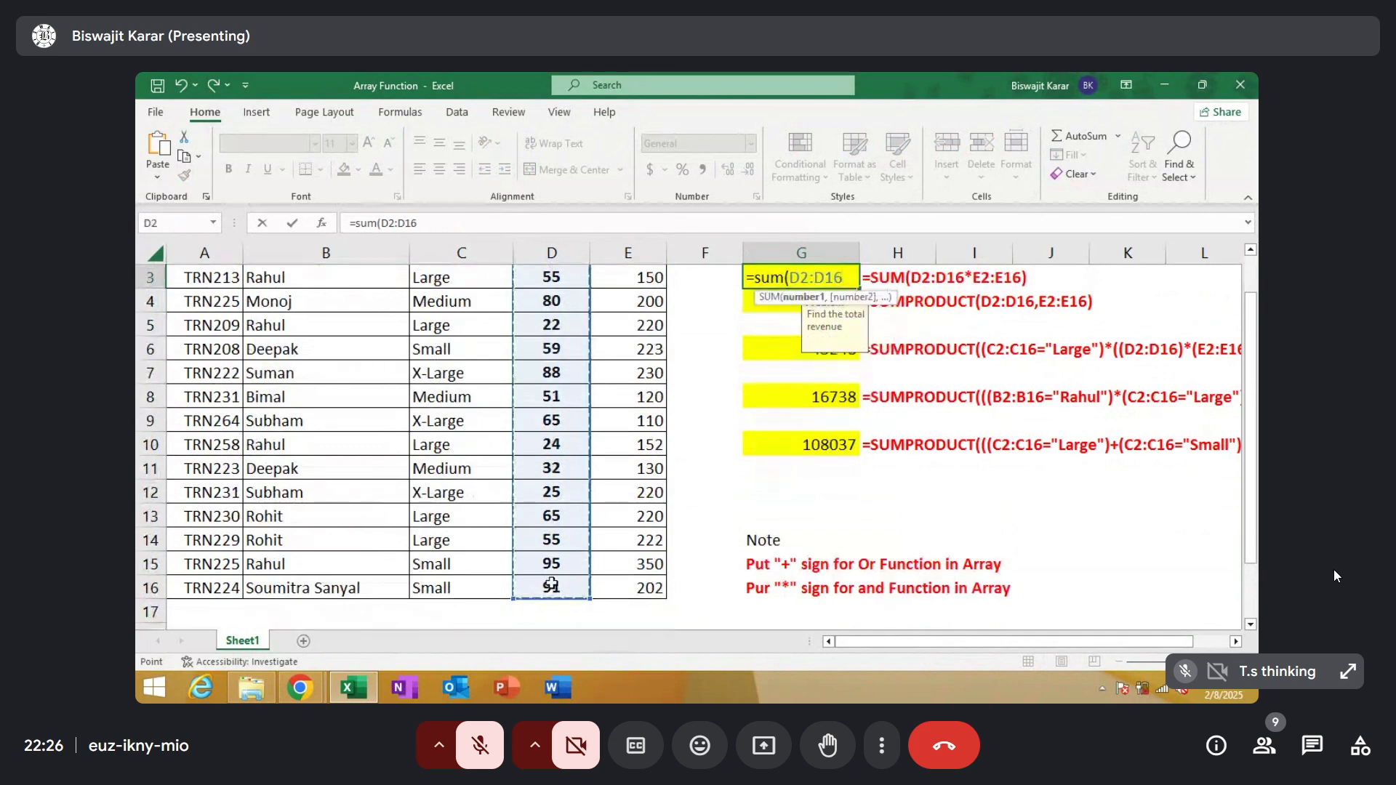
{"action": "type", "text": "*"}
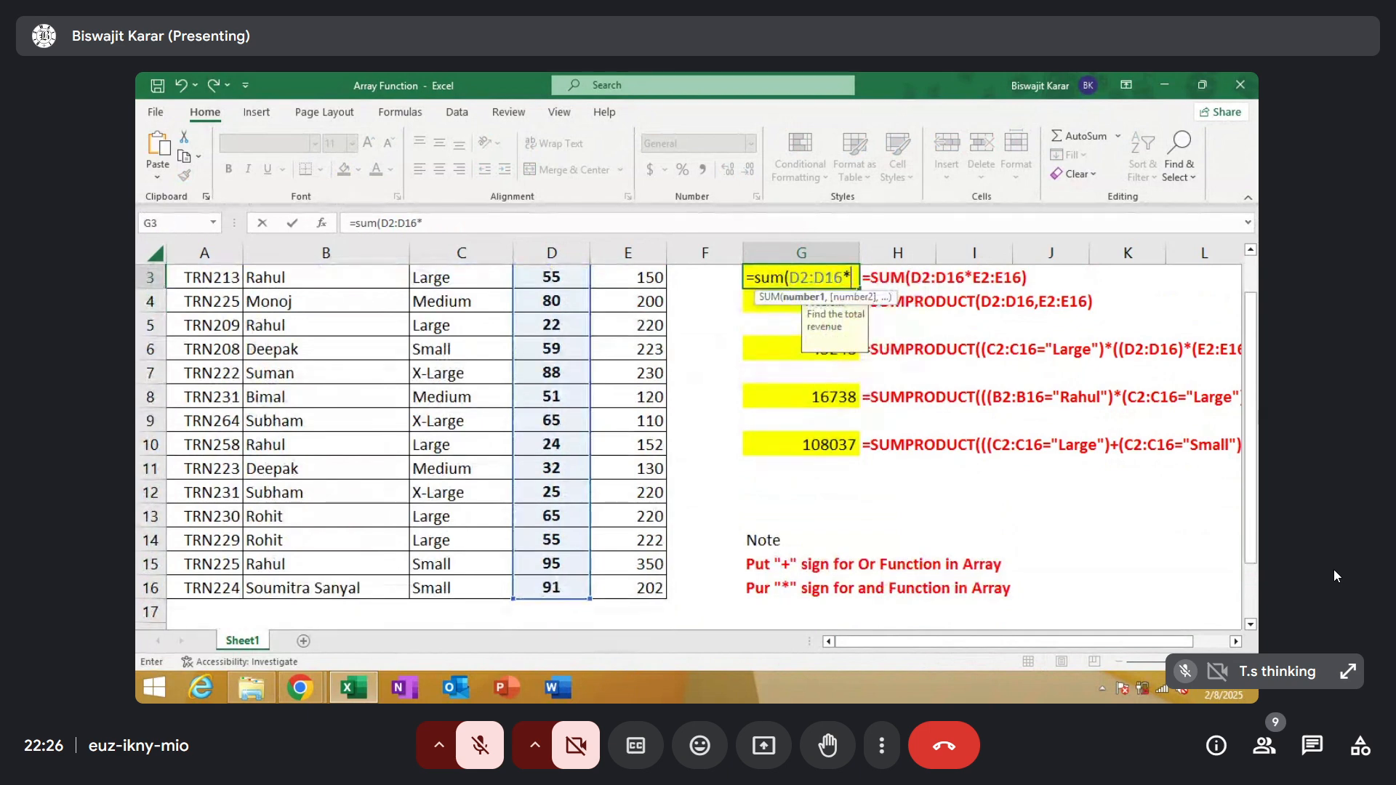
{"action": "scroll", "coordinate": [1252, 421], "scroll_direction": "up", "scroll_amount": 2}
{"action": "left_click_drag", "start_coordinate": [627, 302], "coordinate": [651, 595]}
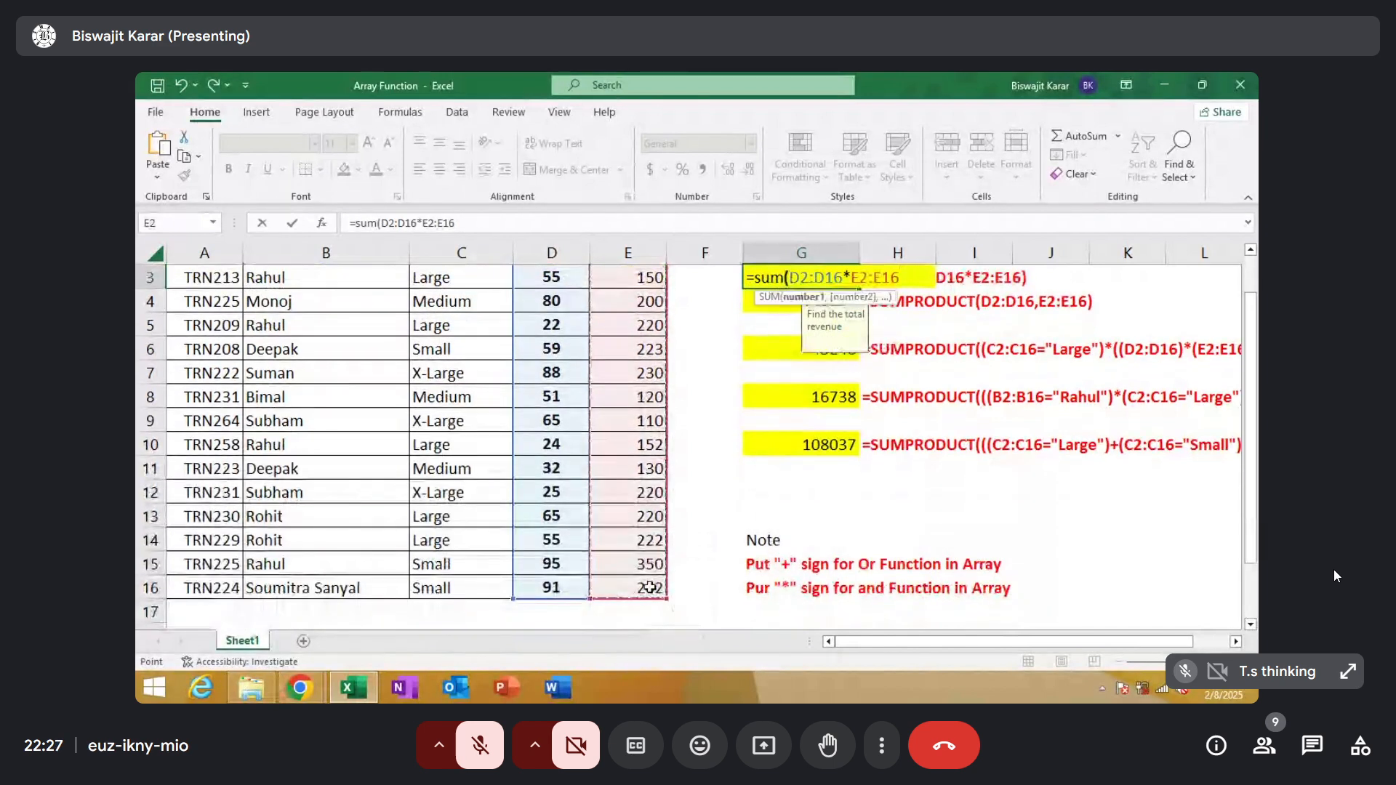
{"action": "type", "text": ")"}
{"action": "key", "text": "Return"}
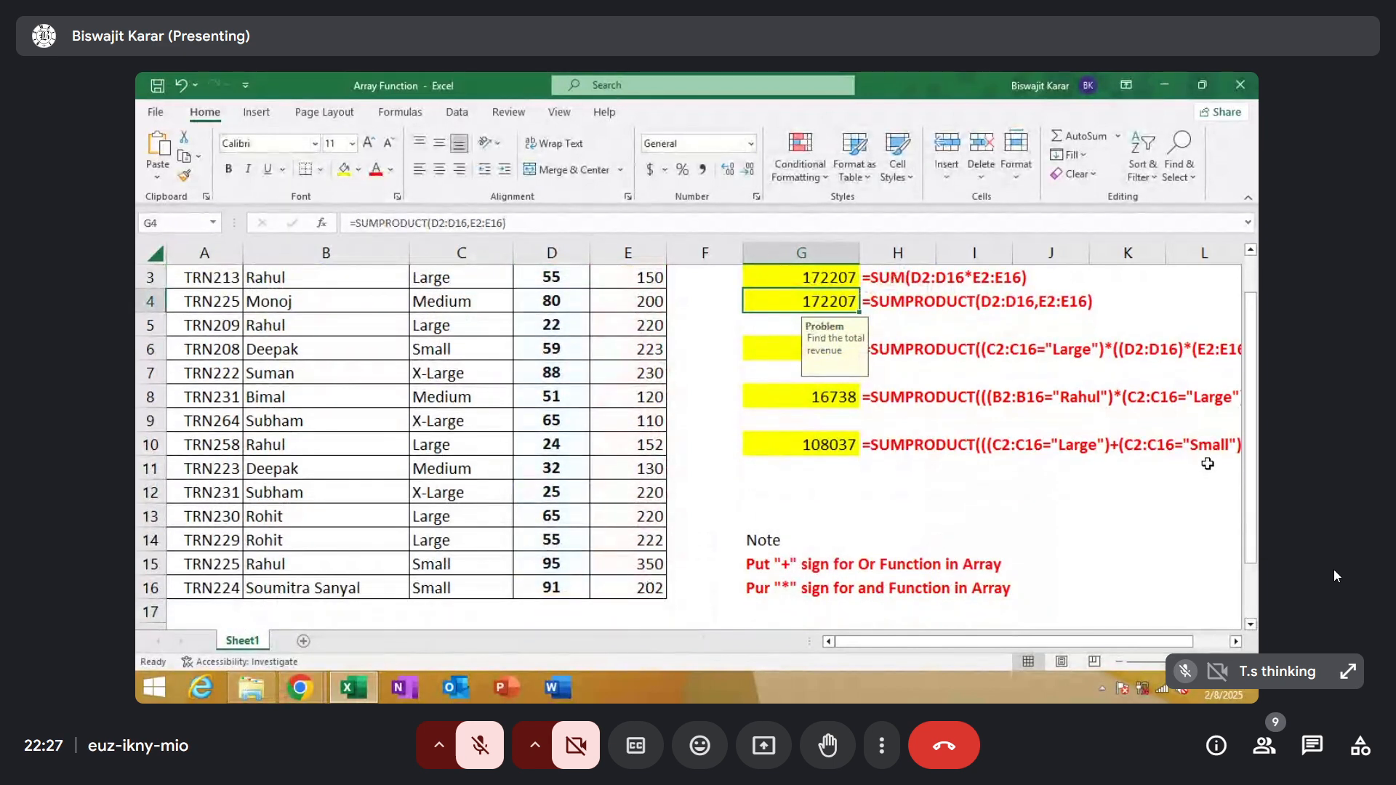
Calculate the total revenue in G4 with =SUMPRODUCT(D2:D16,E2:E16)
{"action": "left_click_drag", "start_coordinate": [1252, 415], "coordinate": [1252, 410]}
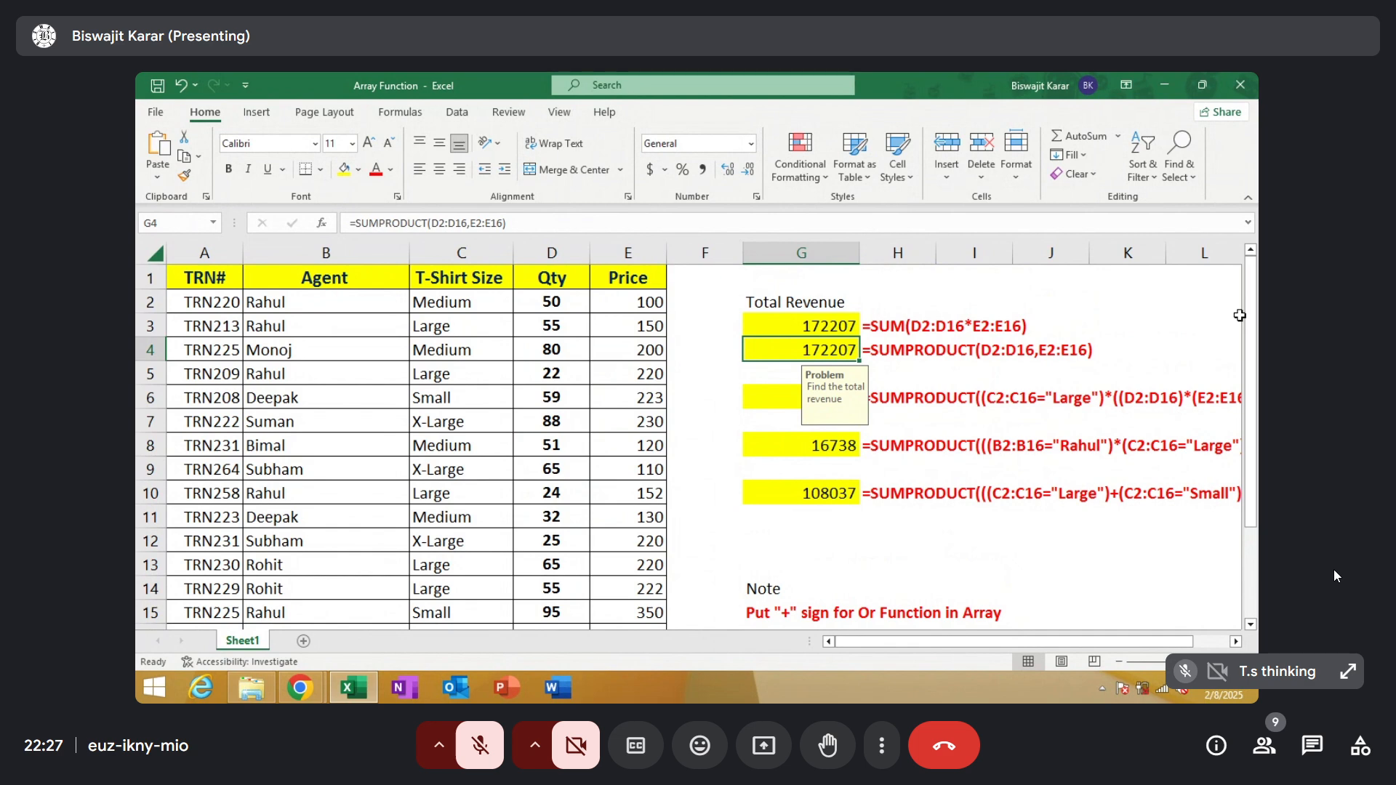
{"action": "type", "text": "="}
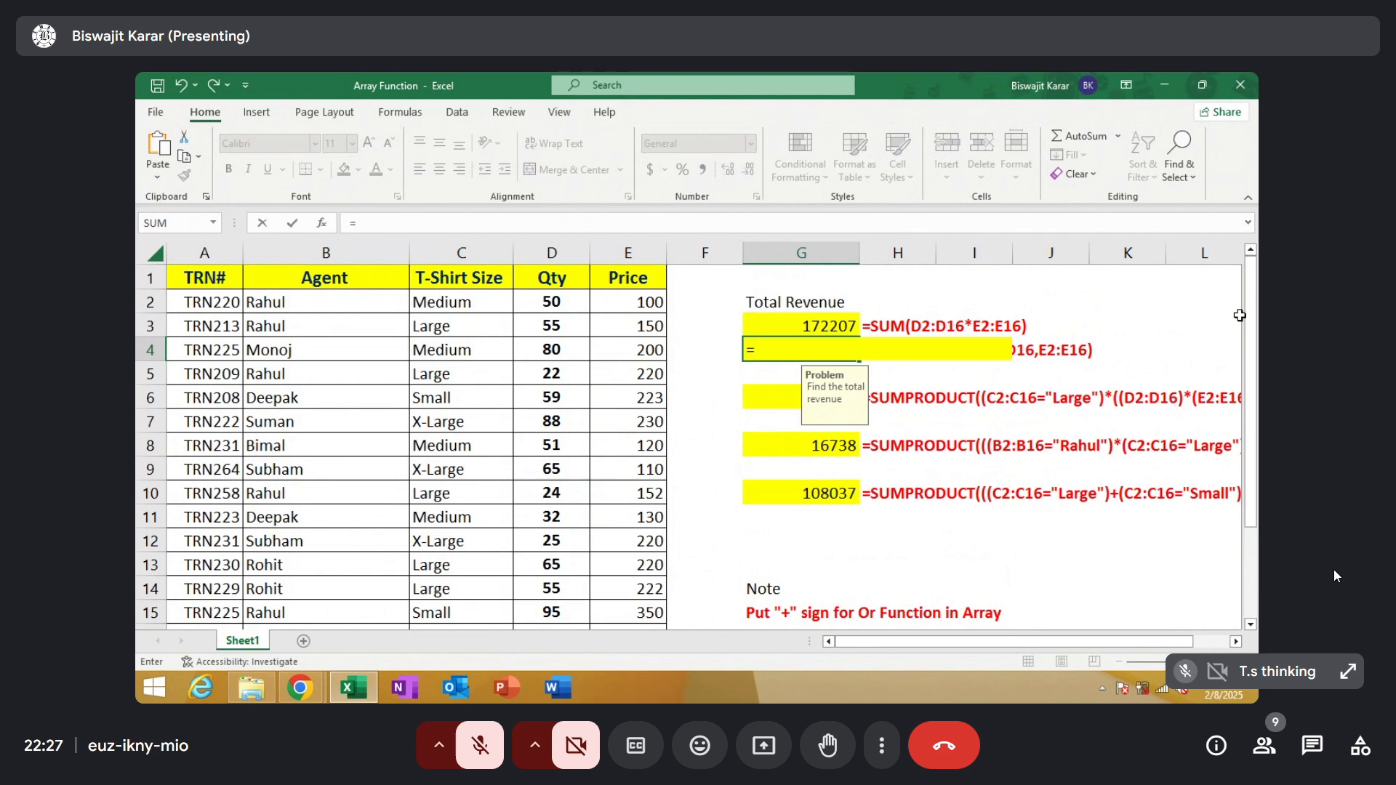
{"action": "type", "text": "s"}
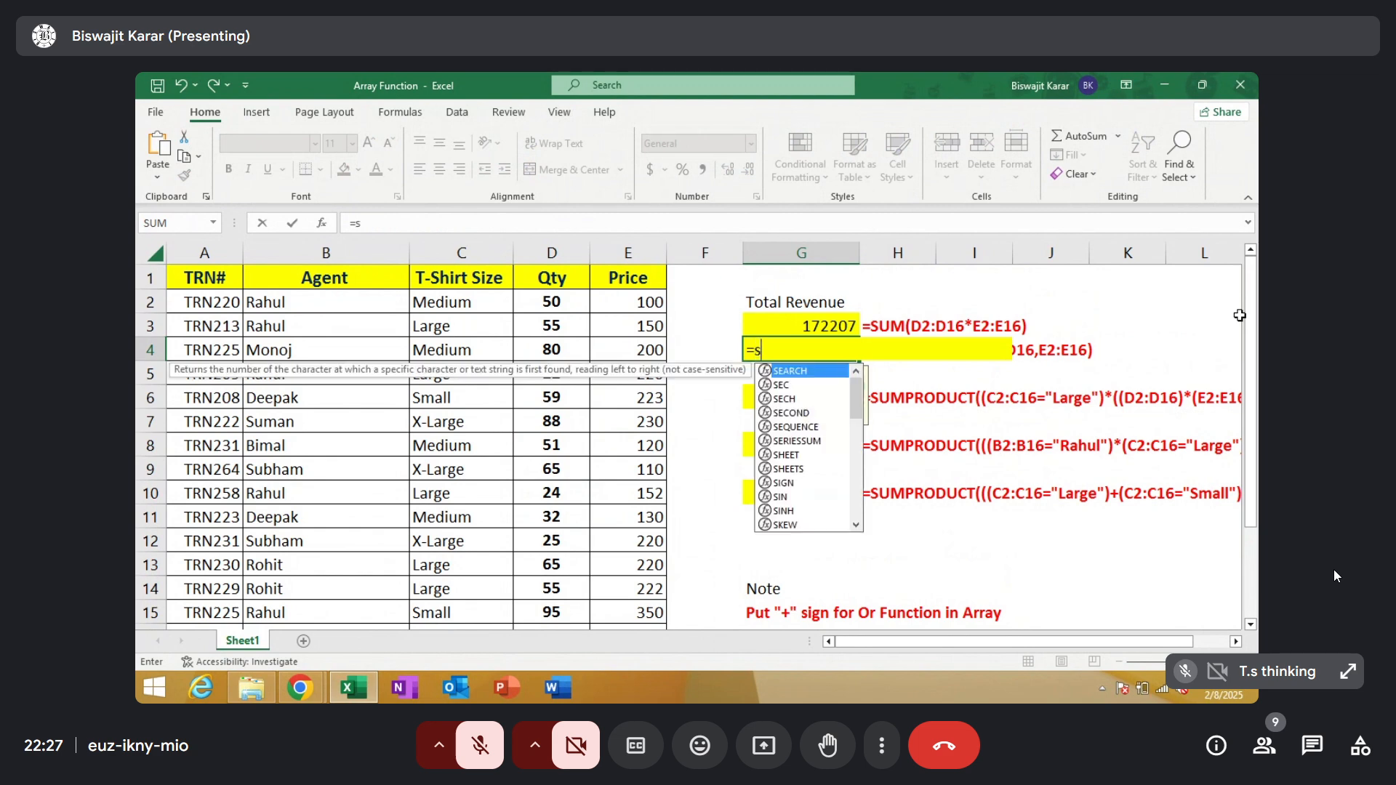
{"action": "type", "text": "ump"}
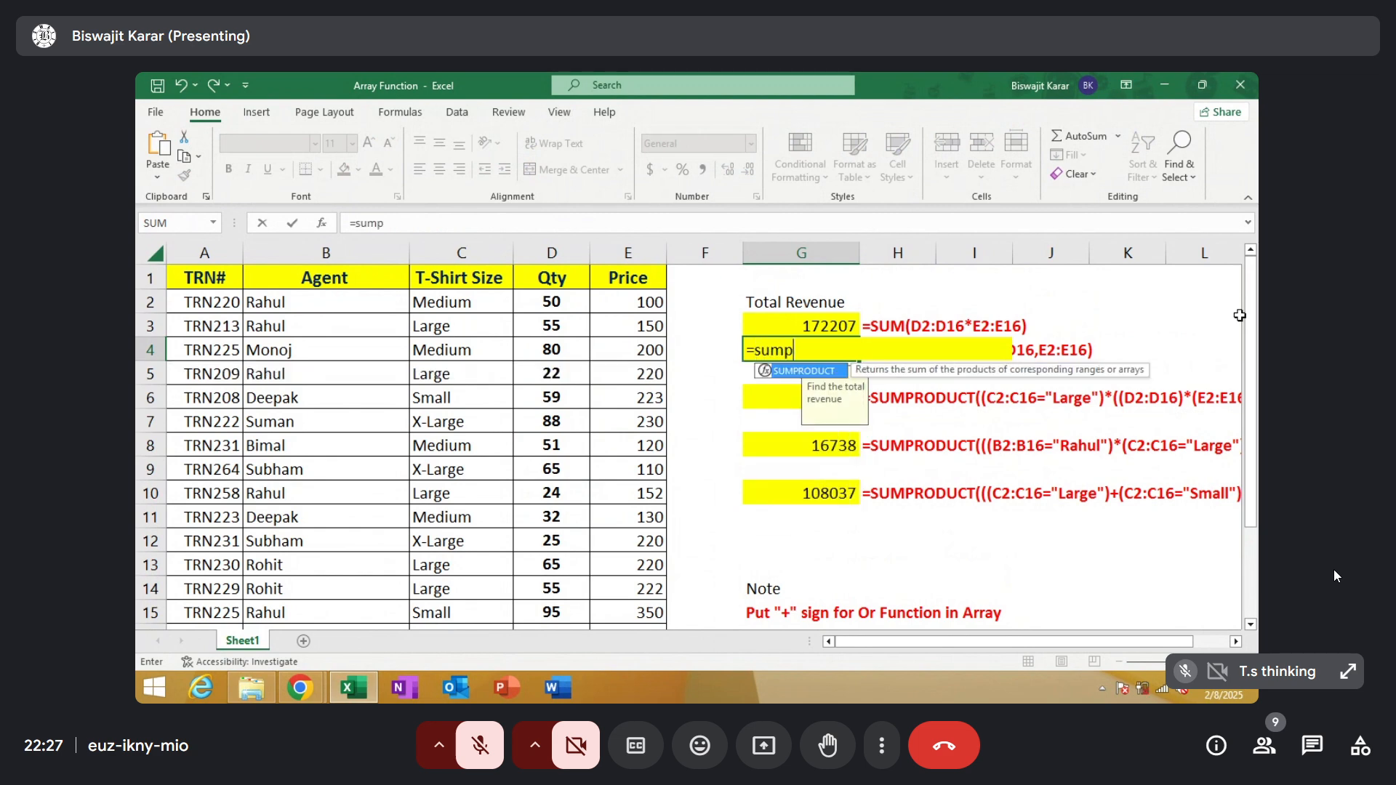
{"action": "double_click", "coordinate": [826, 374]}
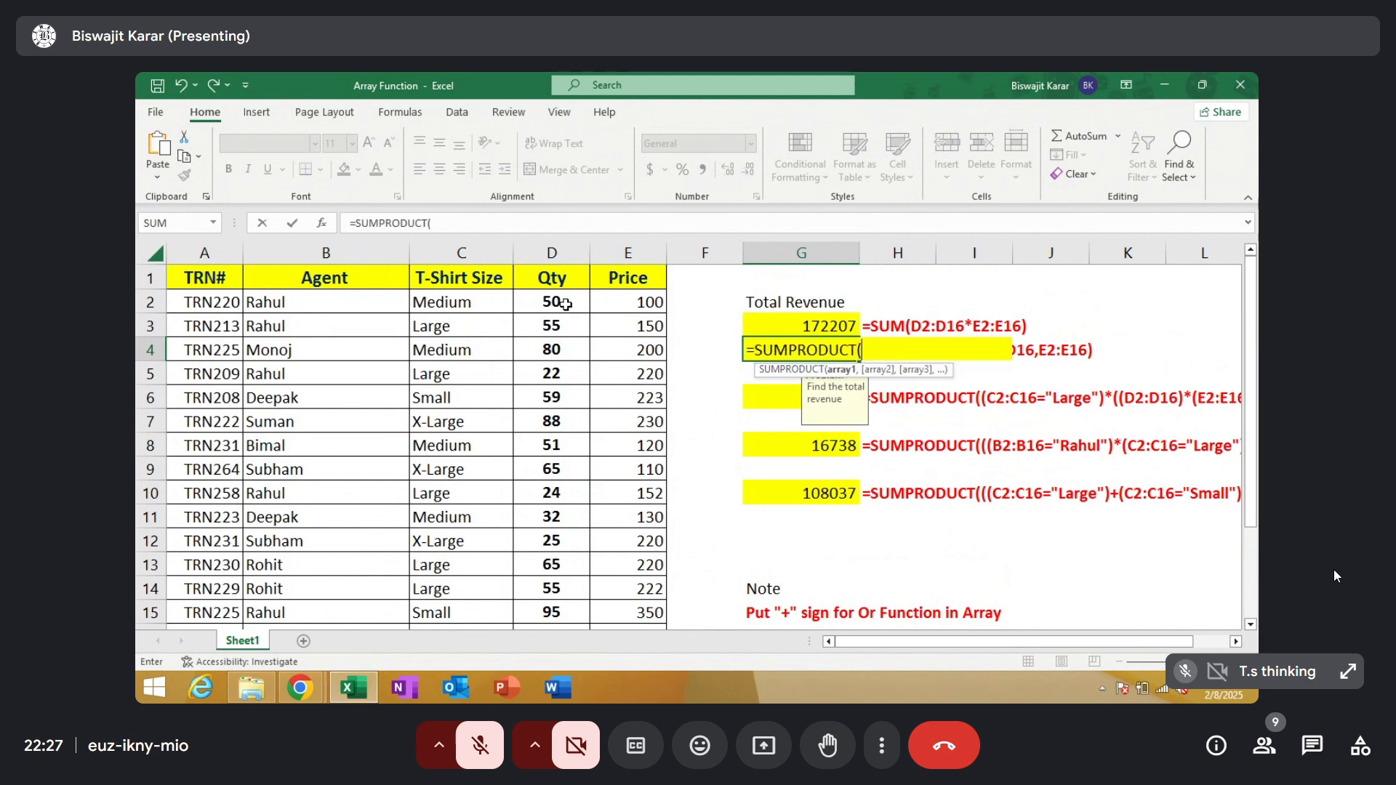
{"action": "left_click_drag", "start_coordinate": [565, 303], "coordinate": [545, 585]}
{"action": "type", "text": ","}
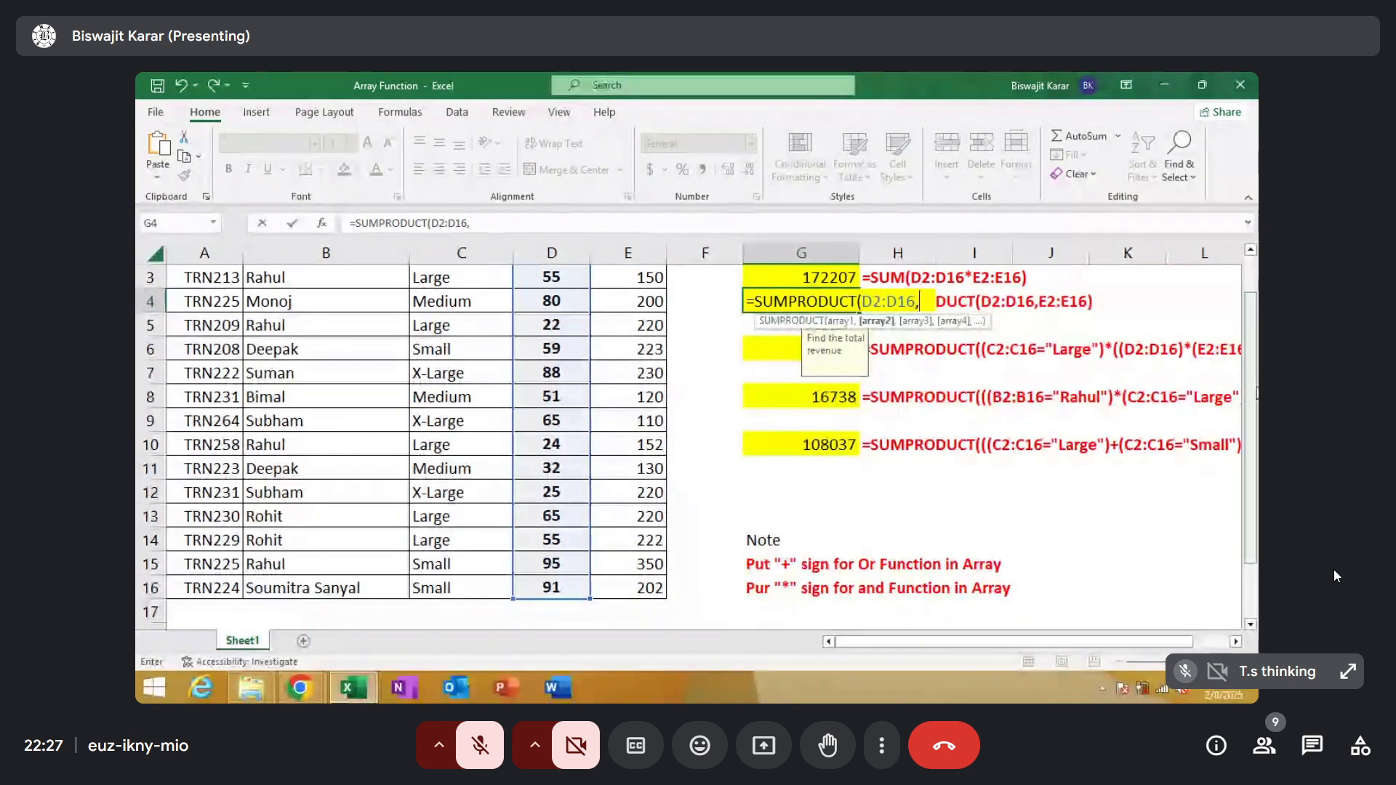
{"action": "scroll", "coordinate": [633, 327], "scroll_direction": "up", "scroll_amount": 1}
{"action": "left_click_drag", "start_coordinate": [639, 302], "coordinate": [647, 588]}
{"action": "type", "text": ")"}
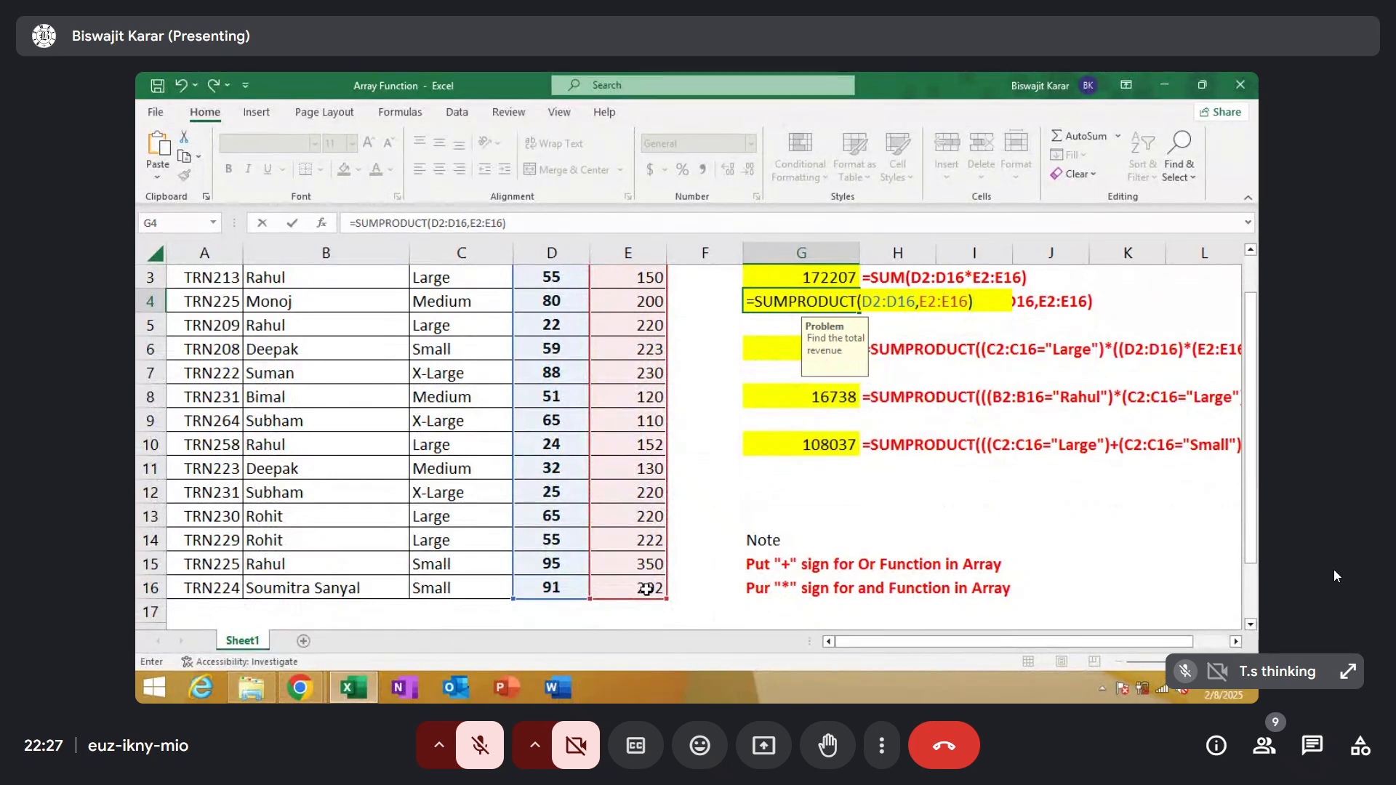
{"action": "key", "text": "Return"}
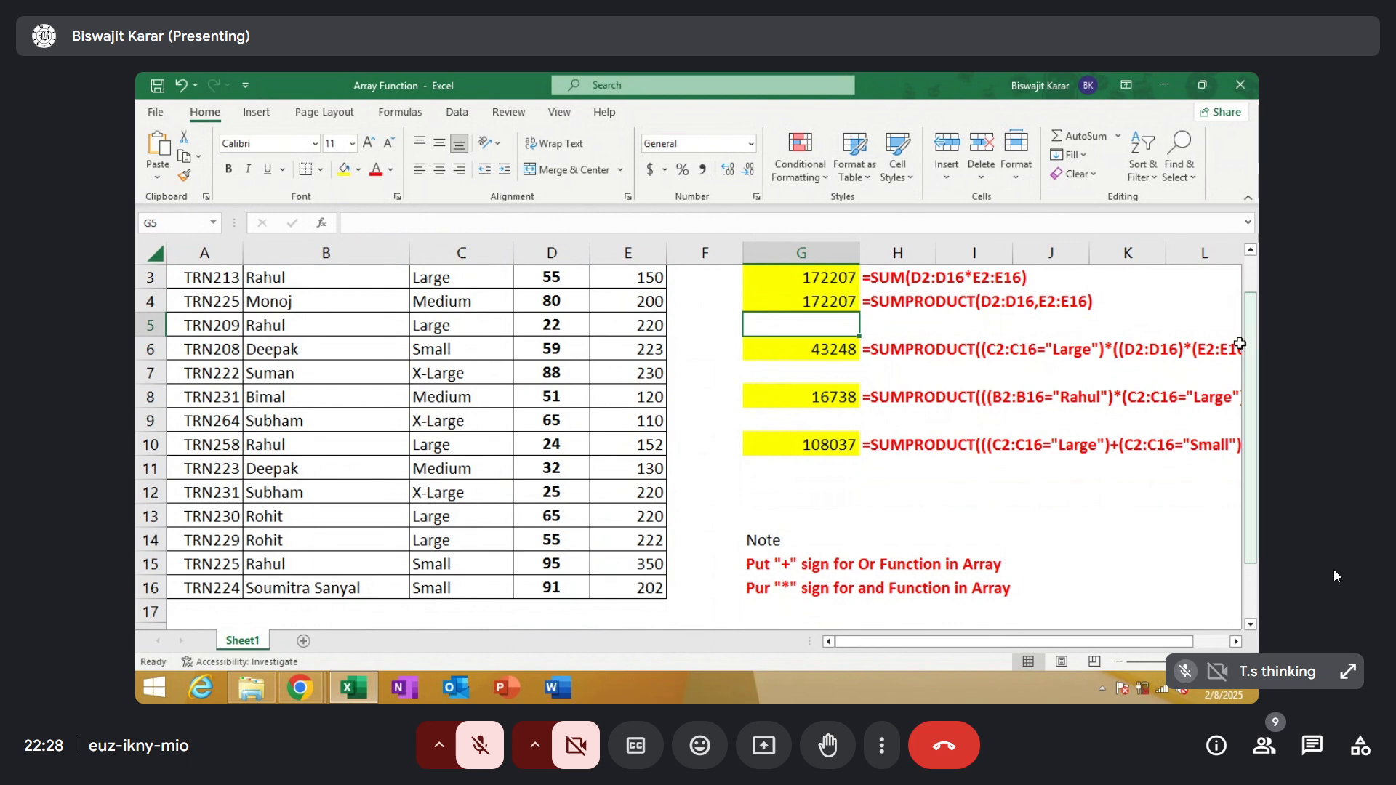
Start a SUMPRODUCT formula in G6 with a parenthesised reference to the T-Shirt Size range C2:C16
{"action": "scroll", "coordinate": [1249, 317], "scroll_direction": "up", "scroll_amount": 1}
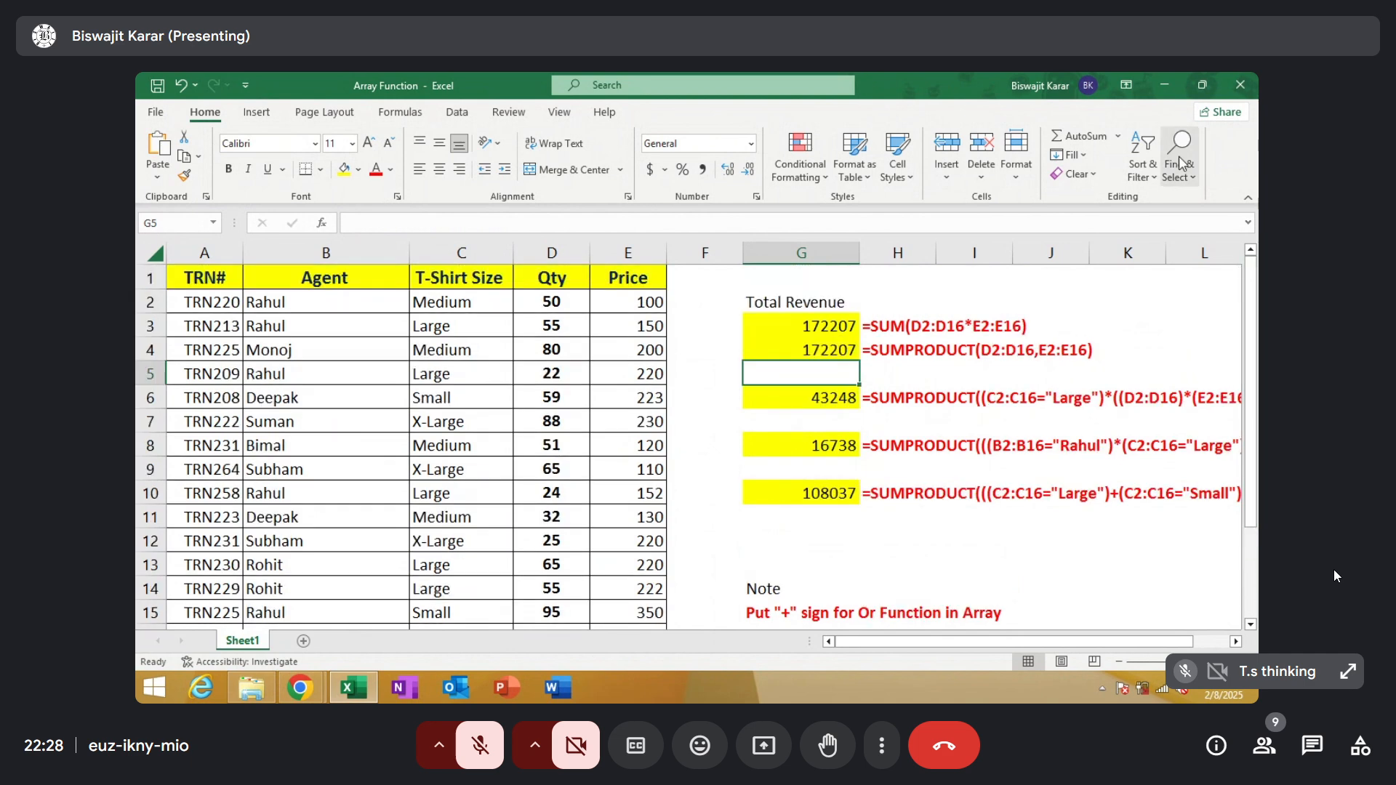
{"action": "left_click", "coordinate": [839, 395]}
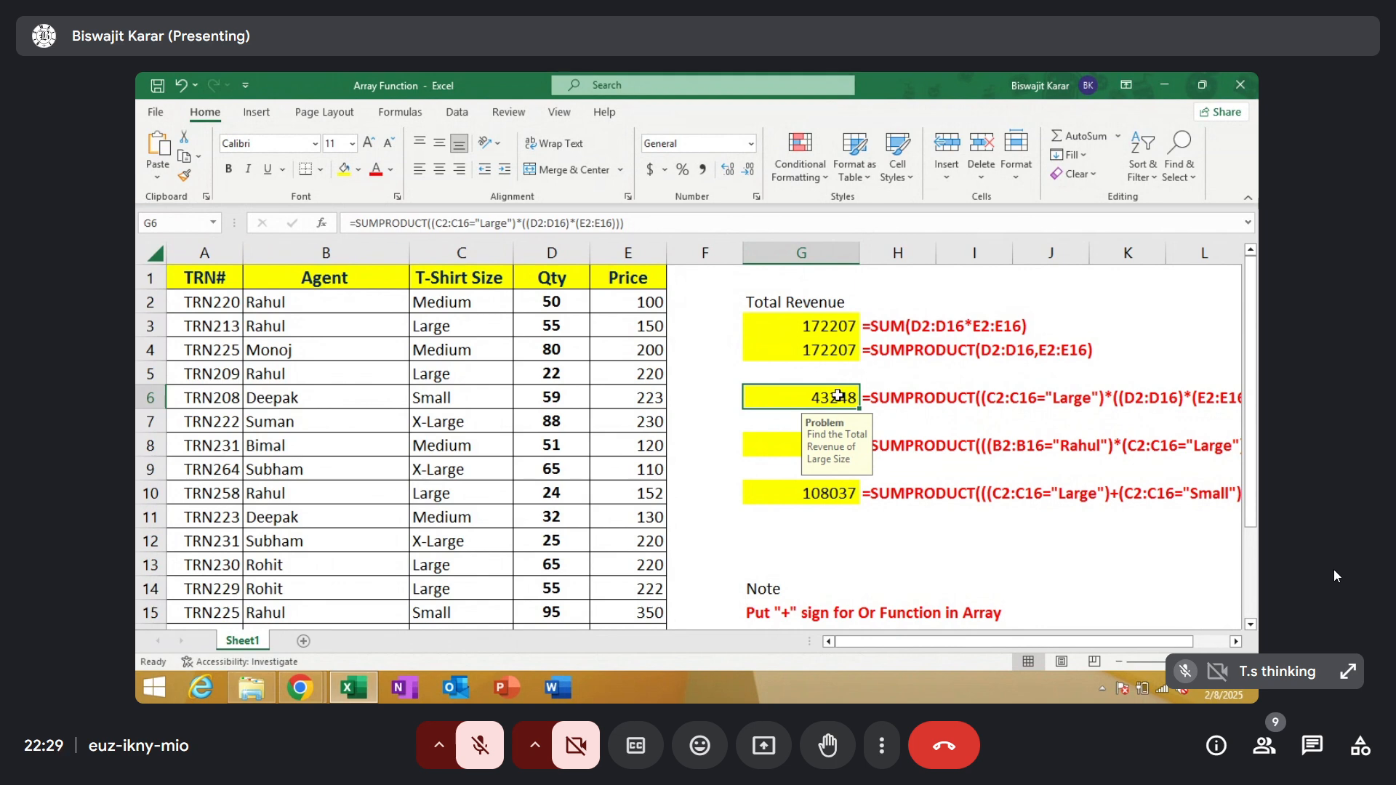
{"action": "type", "text": "="}
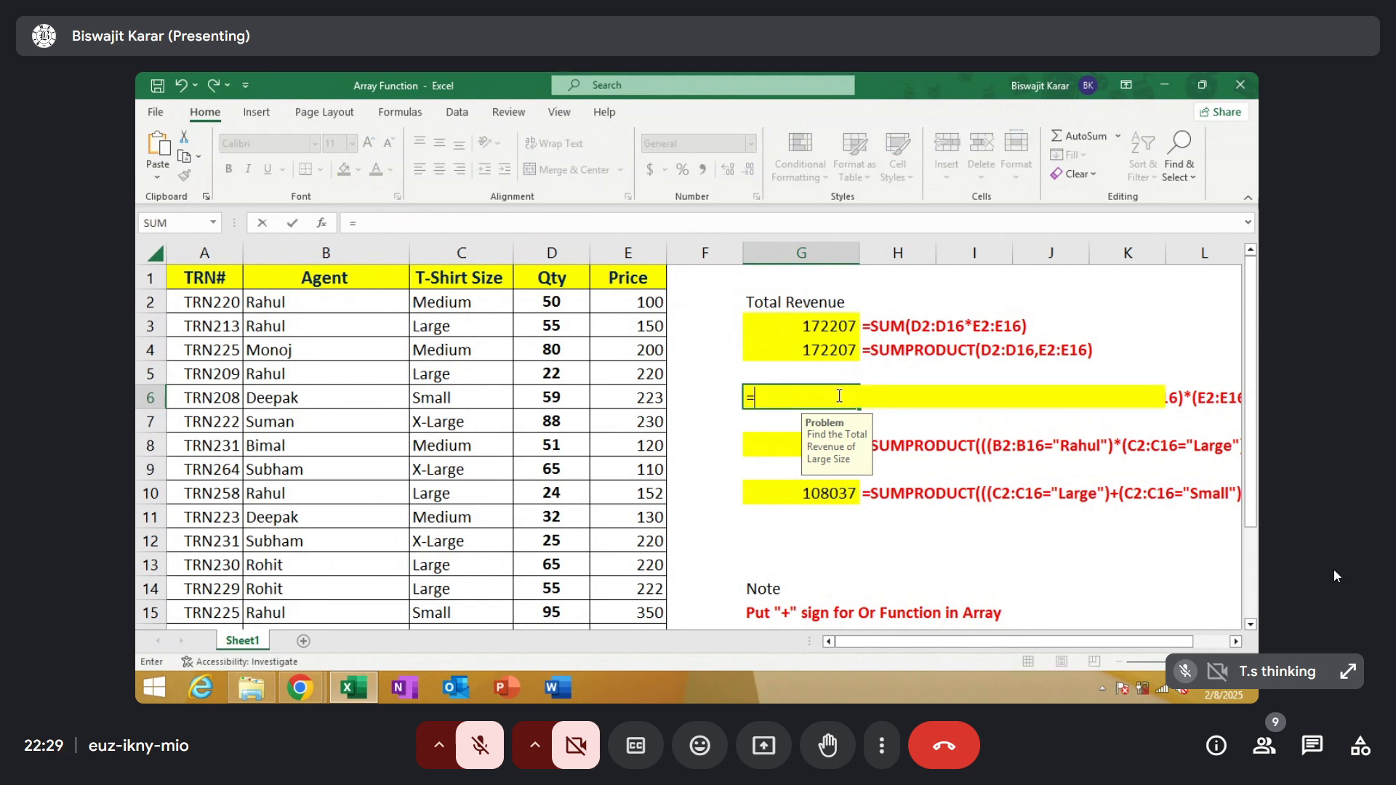
{"action": "type", "text": "sum"}
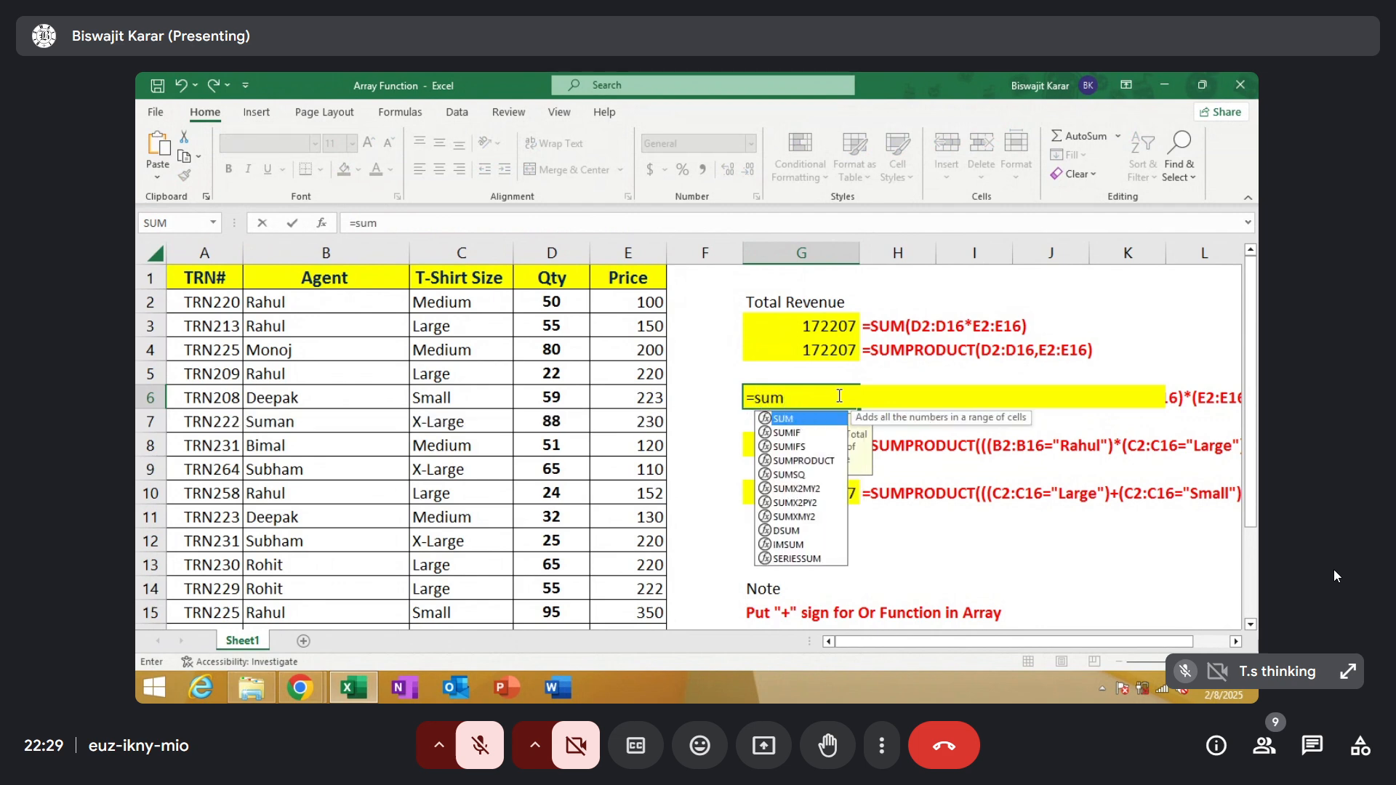
{"action": "double_click", "coordinate": [834, 461]}
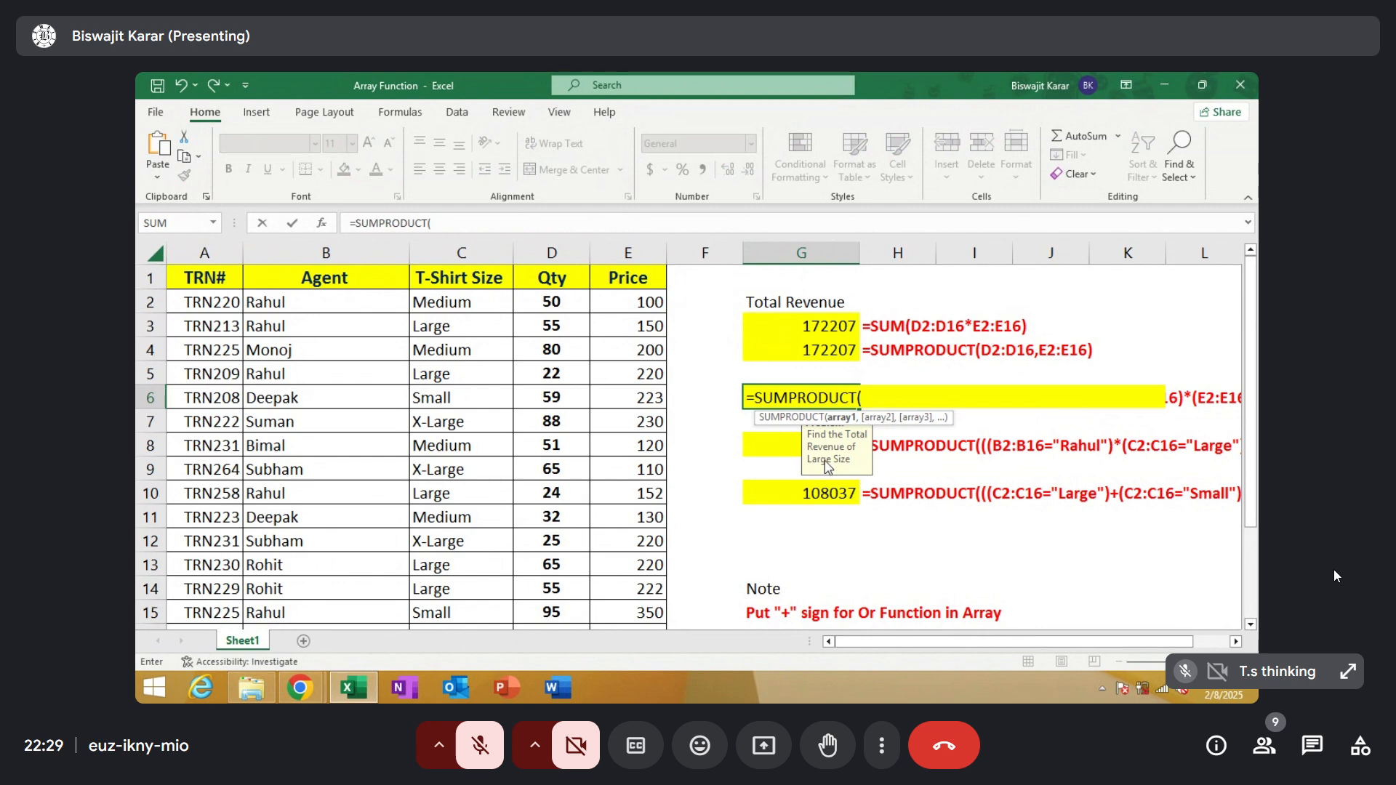
{"action": "type", "text": "("}
{"action": "left_click_drag", "start_coordinate": [485, 301], "coordinate": [488, 582]}
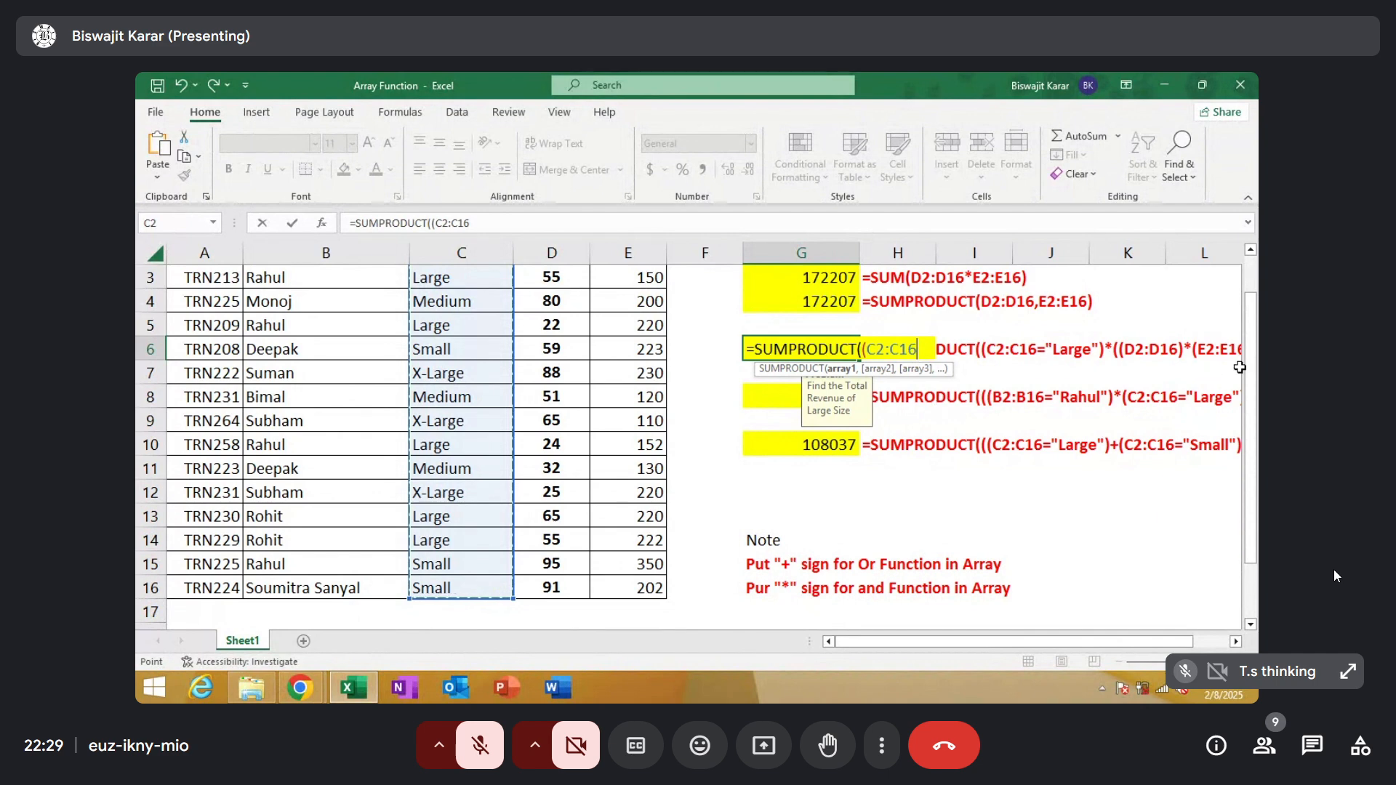
Complete the size condition in the G6 formula as (C2:C16="Large") and follow it with a multiplication sign
{"action": "left_click_drag", "start_coordinate": [1250, 340], "coordinate": [1252, 304]}
{"action": "type", "text": "="}
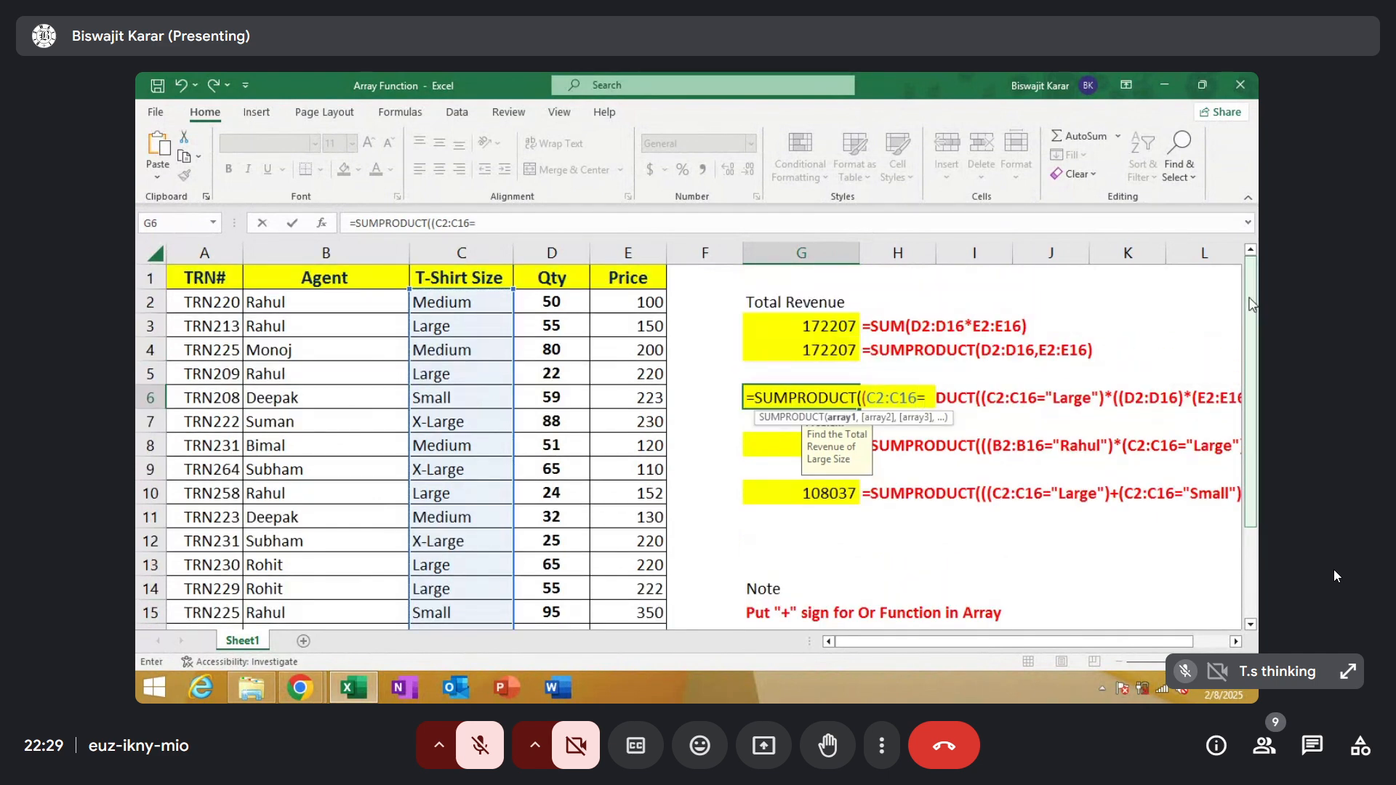
{"action": "type", "text": "\"Larfe"}
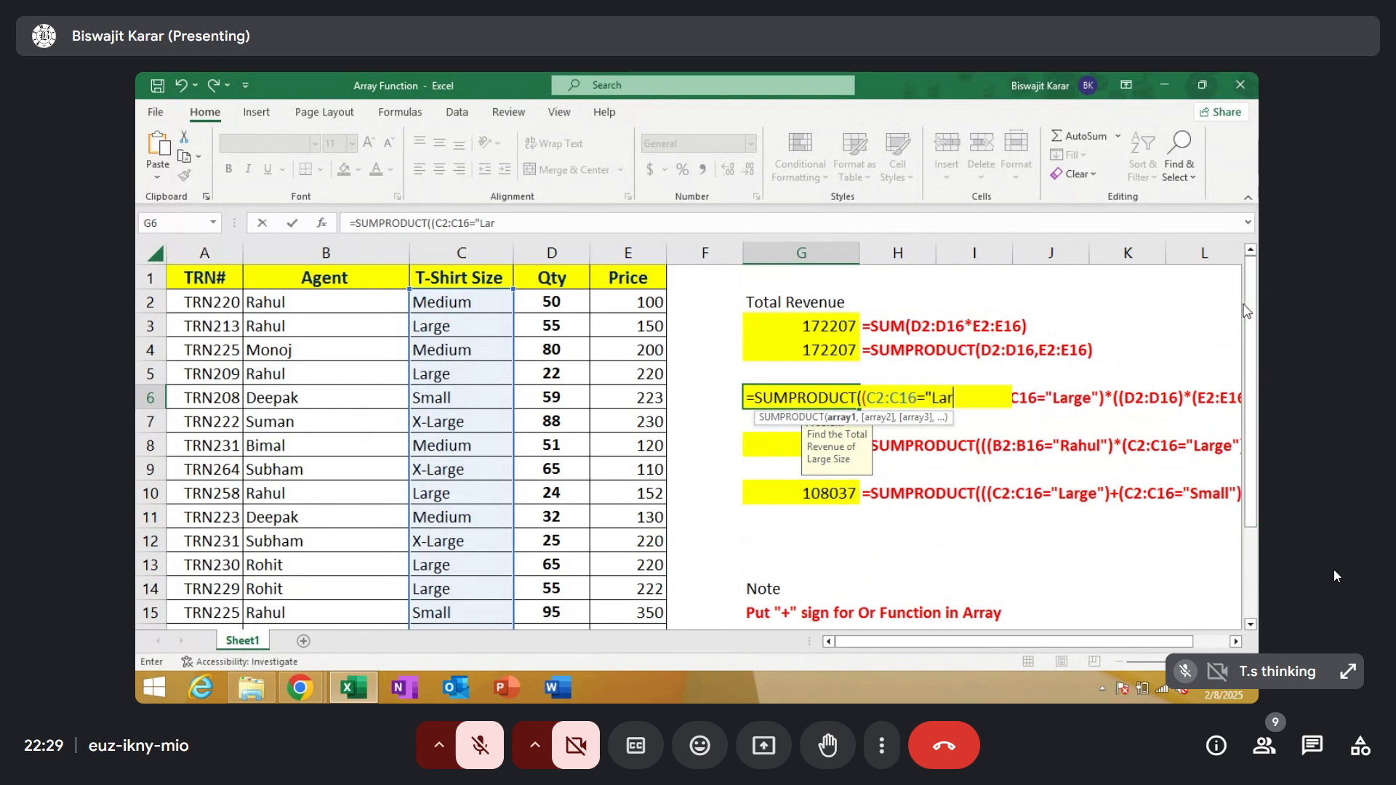
{"action": "key", "text": "BackSpace"}
{"action": "key", "text": "BackSpace"}
{"action": "type", "text": "ge\")"}
{"action": "type", "text": "*"}
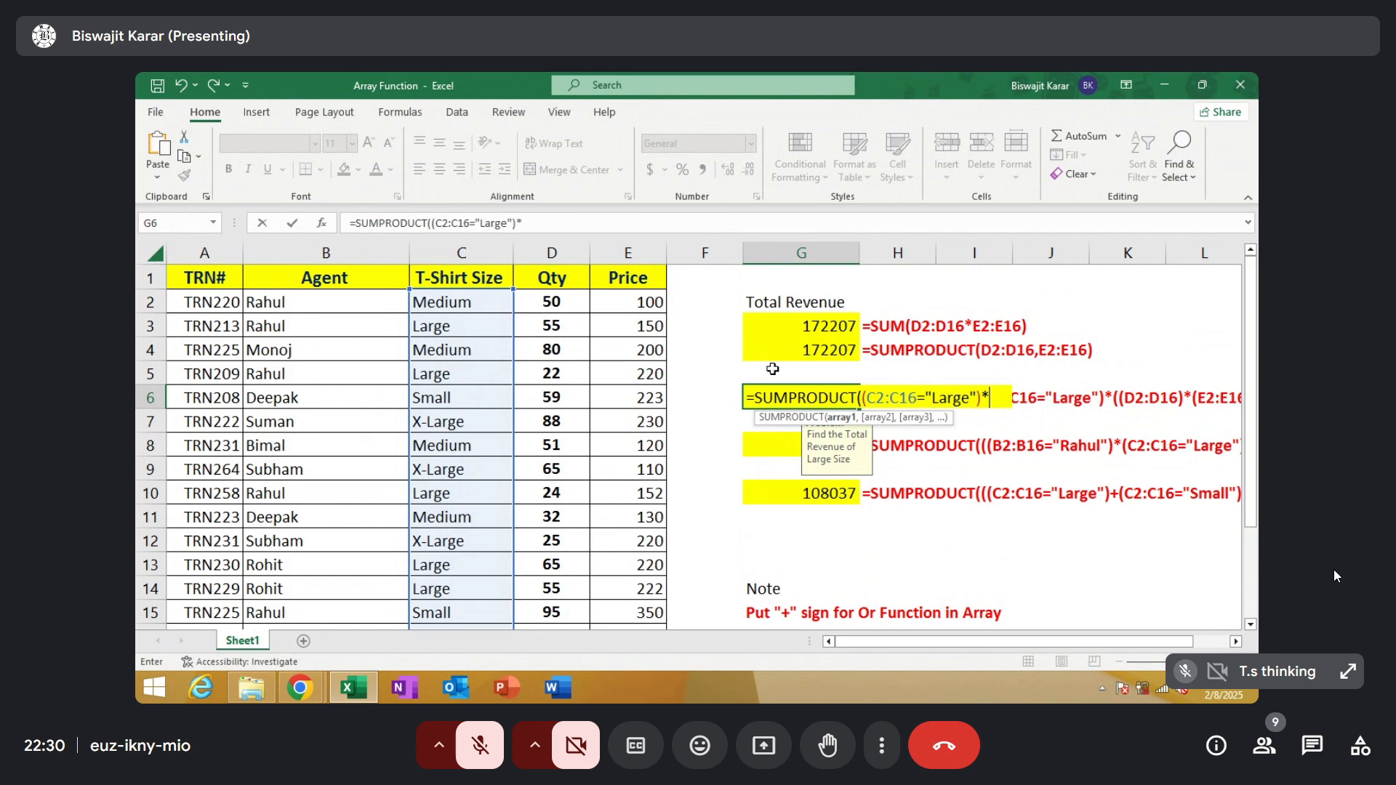
Extend the G6 formula with the Qty and Price ranges multiplied together as (D2:D16)*(E2:E16)
{"action": "left_click", "coordinate": [987, 396]}
{"action": "left_click_drag", "start_coordinate": [562, 304], "coordinate": [556, 583]}
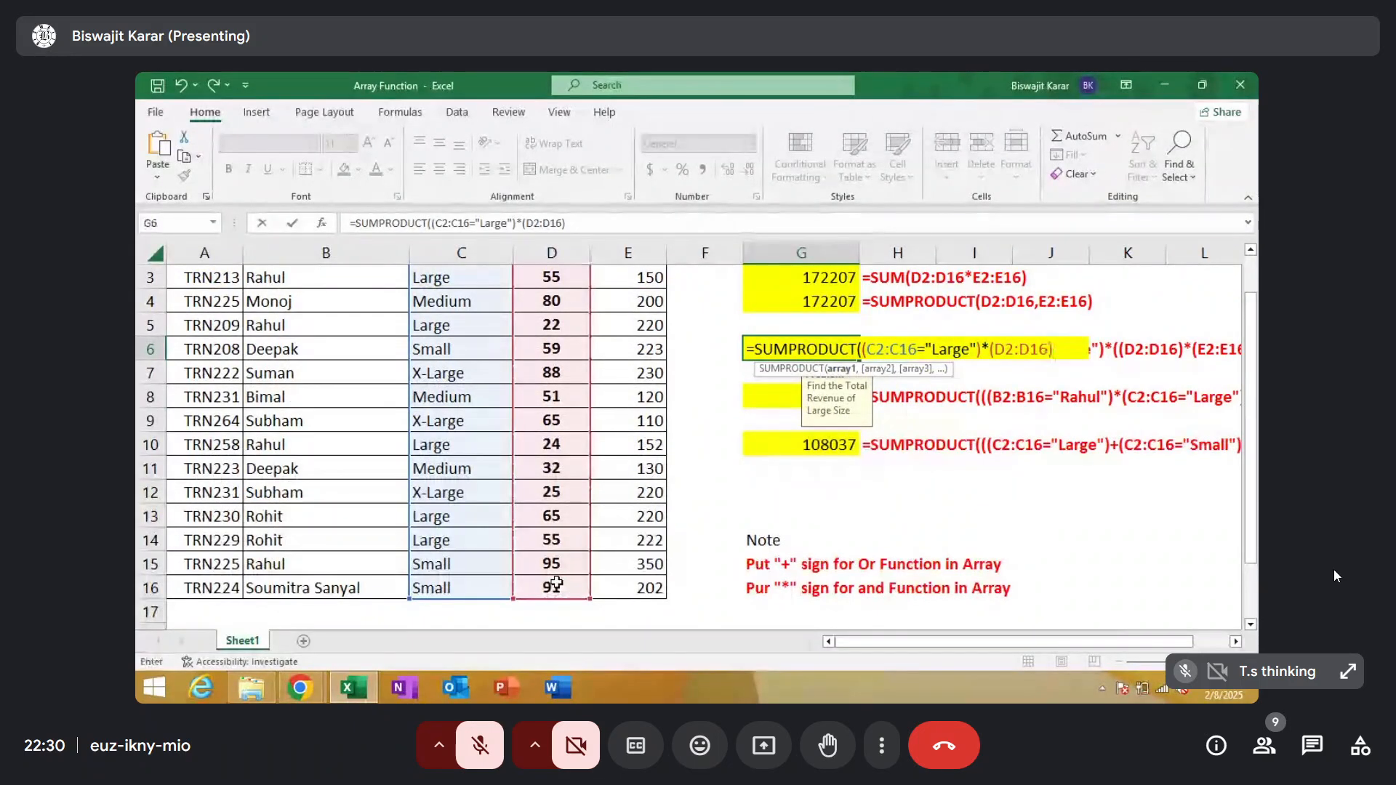
{"action": "type", "text": "*("}
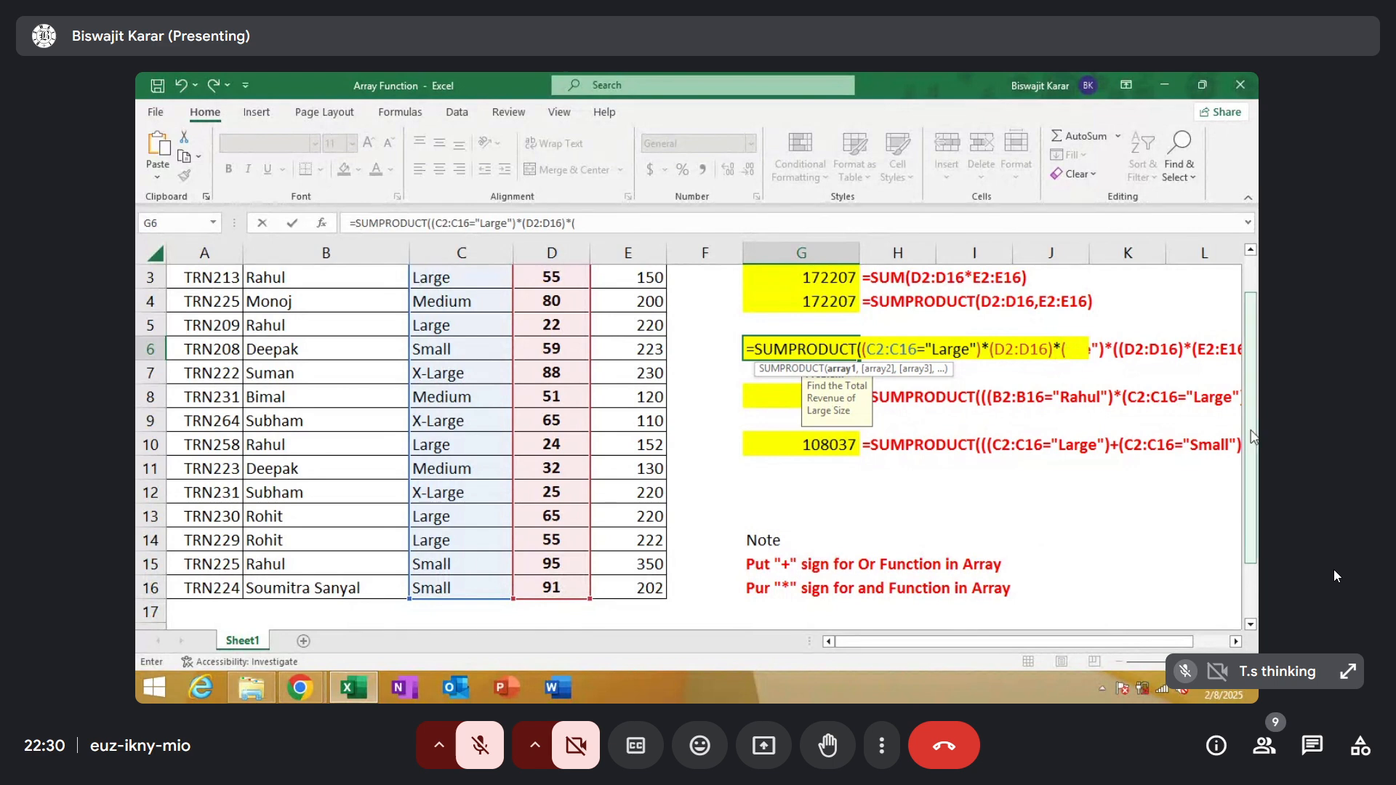
{"action": "scroll", "coordinate": [1252, 436], "scroll_direction": "up", "scroll_amount": 1}
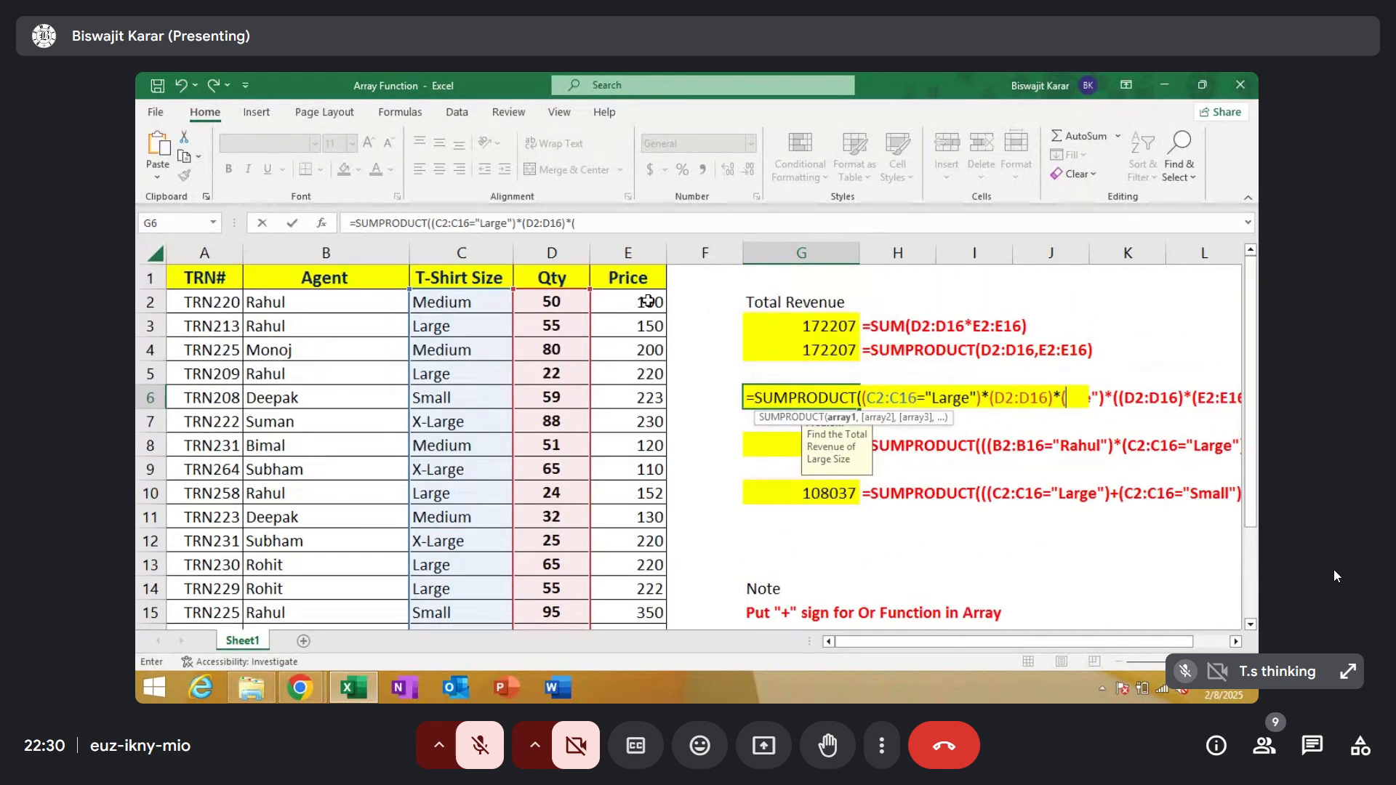
{"action": "left_click_drag", "start_coordinate": [647, 300], "coordinate": [661, 603]}
{"action": "type", "text": ")"}
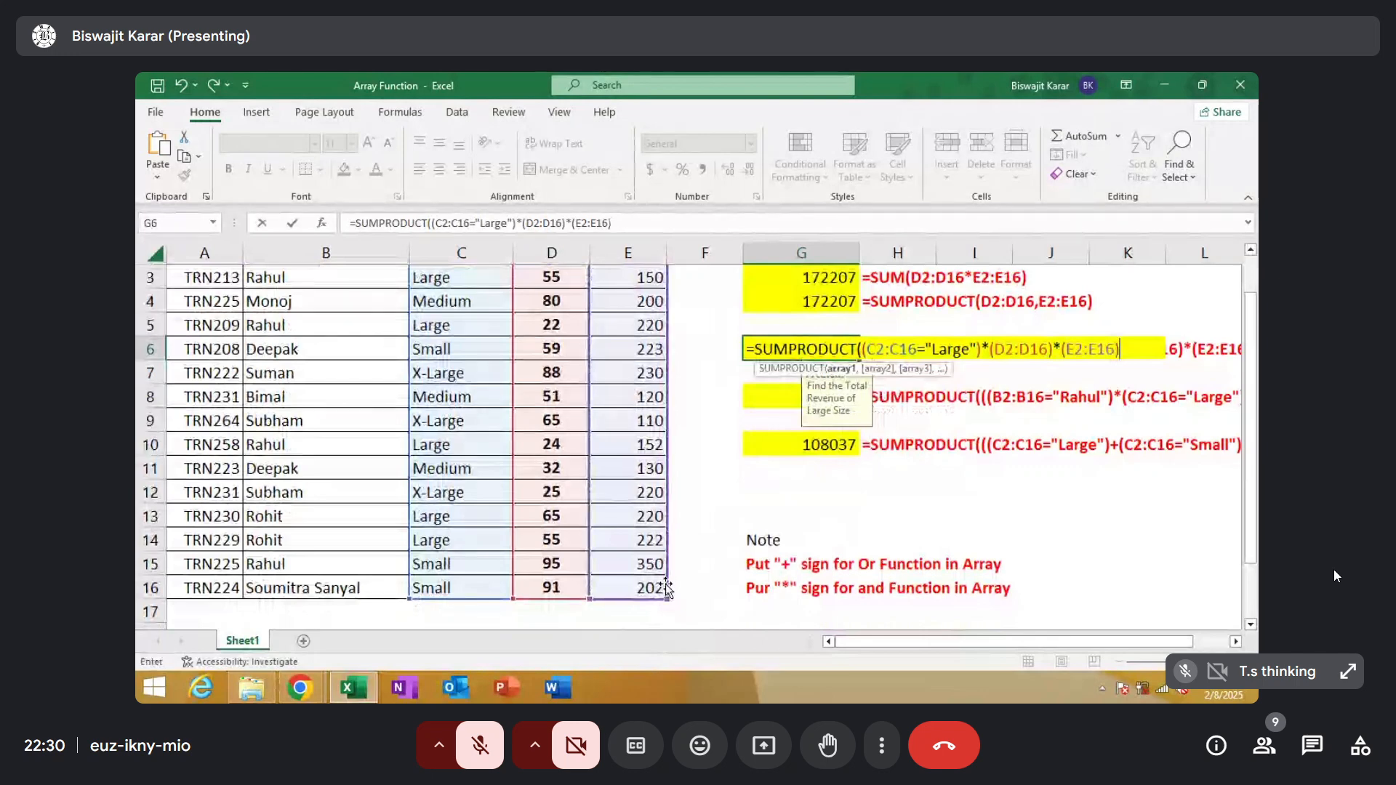
Wrap the Qty and Price product in the G6 formula in its own parentheses, close SUMPRODUCT and commit the formula
{"action": "left_click", "coordinate": [990, 348]}
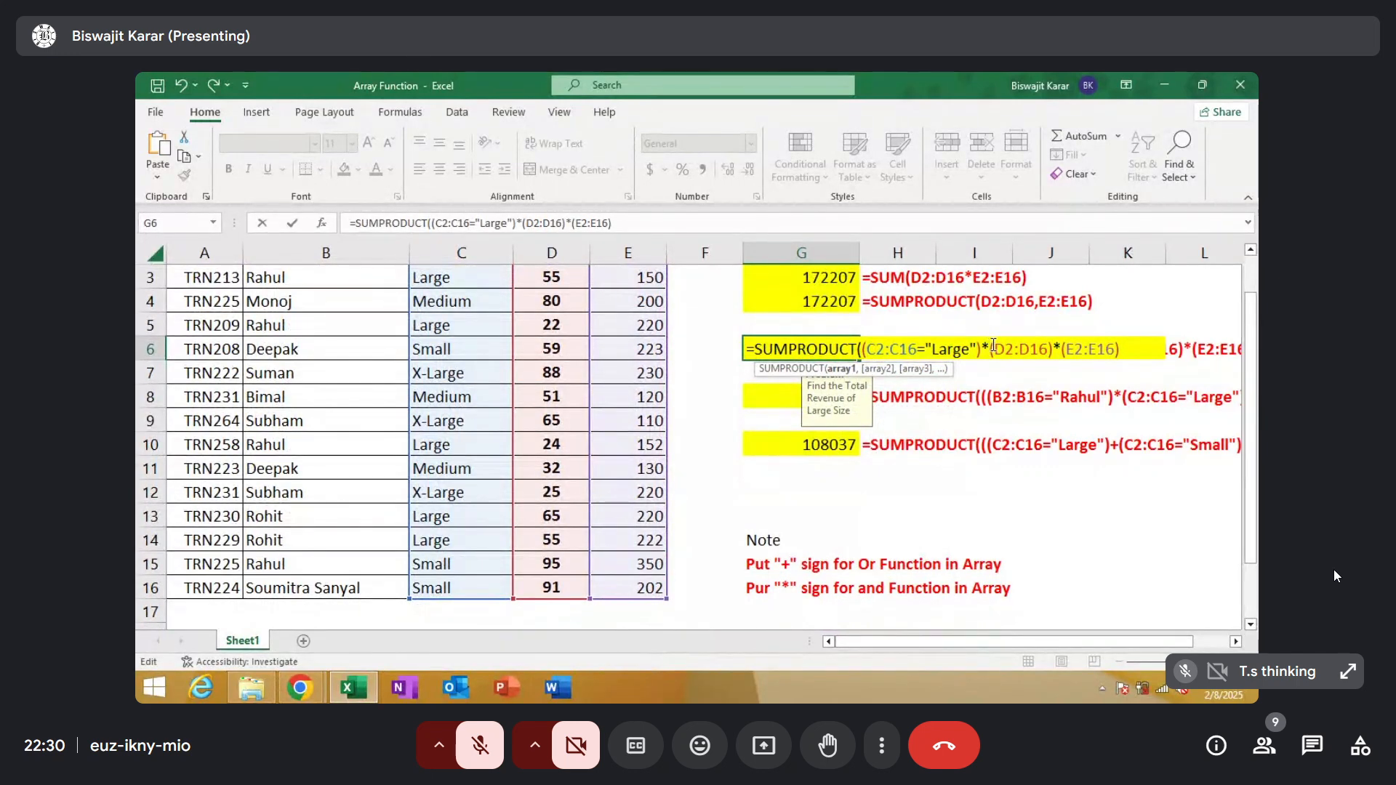
{"action": "type", "text": "("}
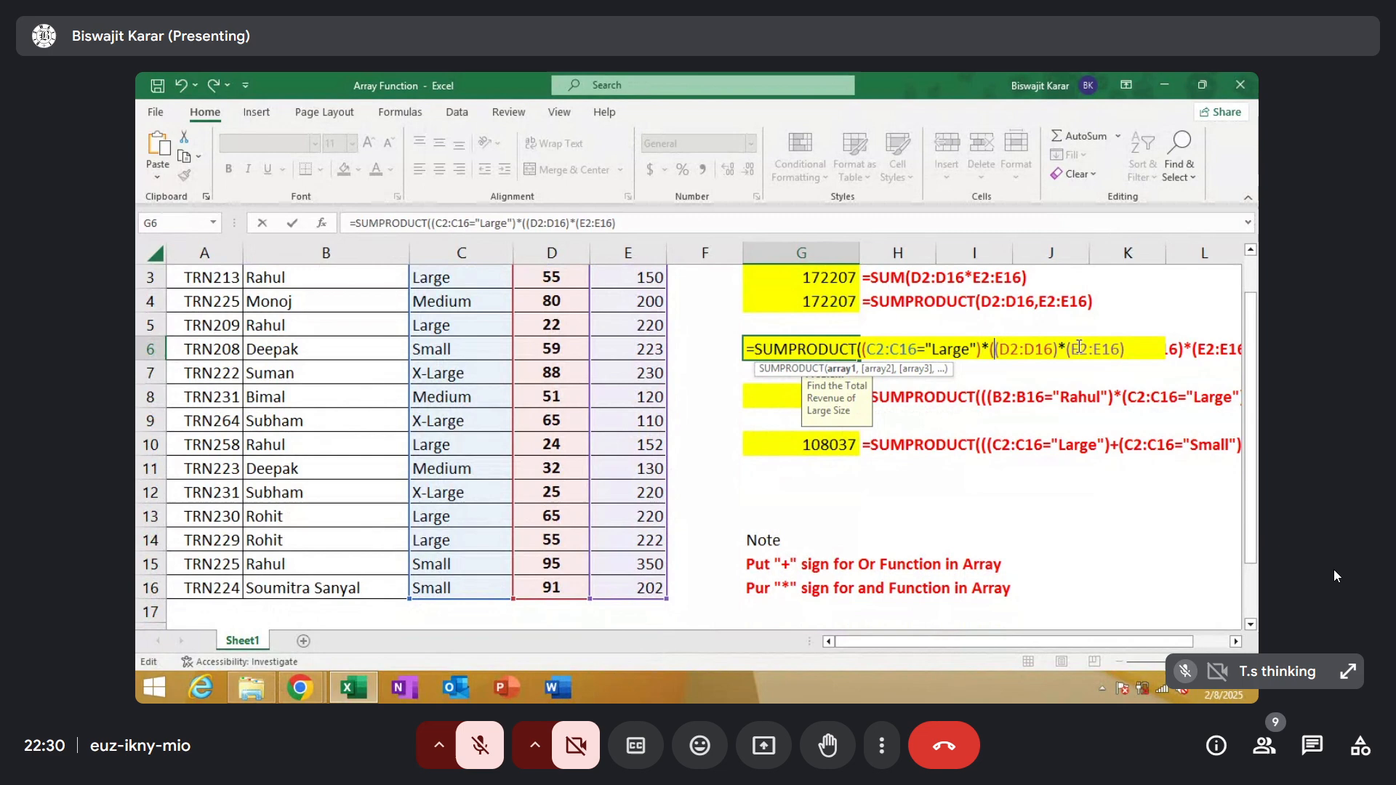
{"action": "left_click", "coordinate": [1138, 349]}
{"action": "type", "text": ")"}
{"action": "type", "text": ")"}
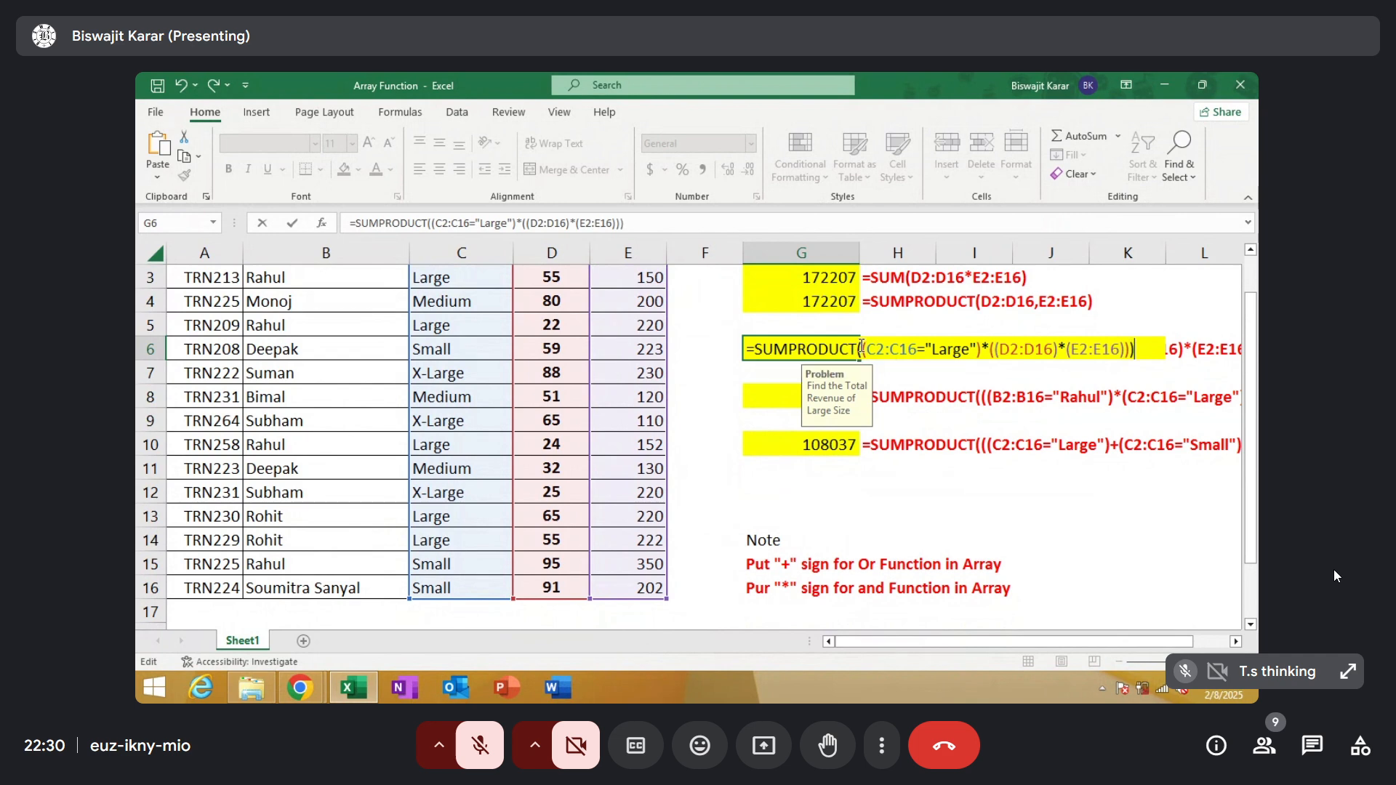
{"action": "key", "text": "Return"}
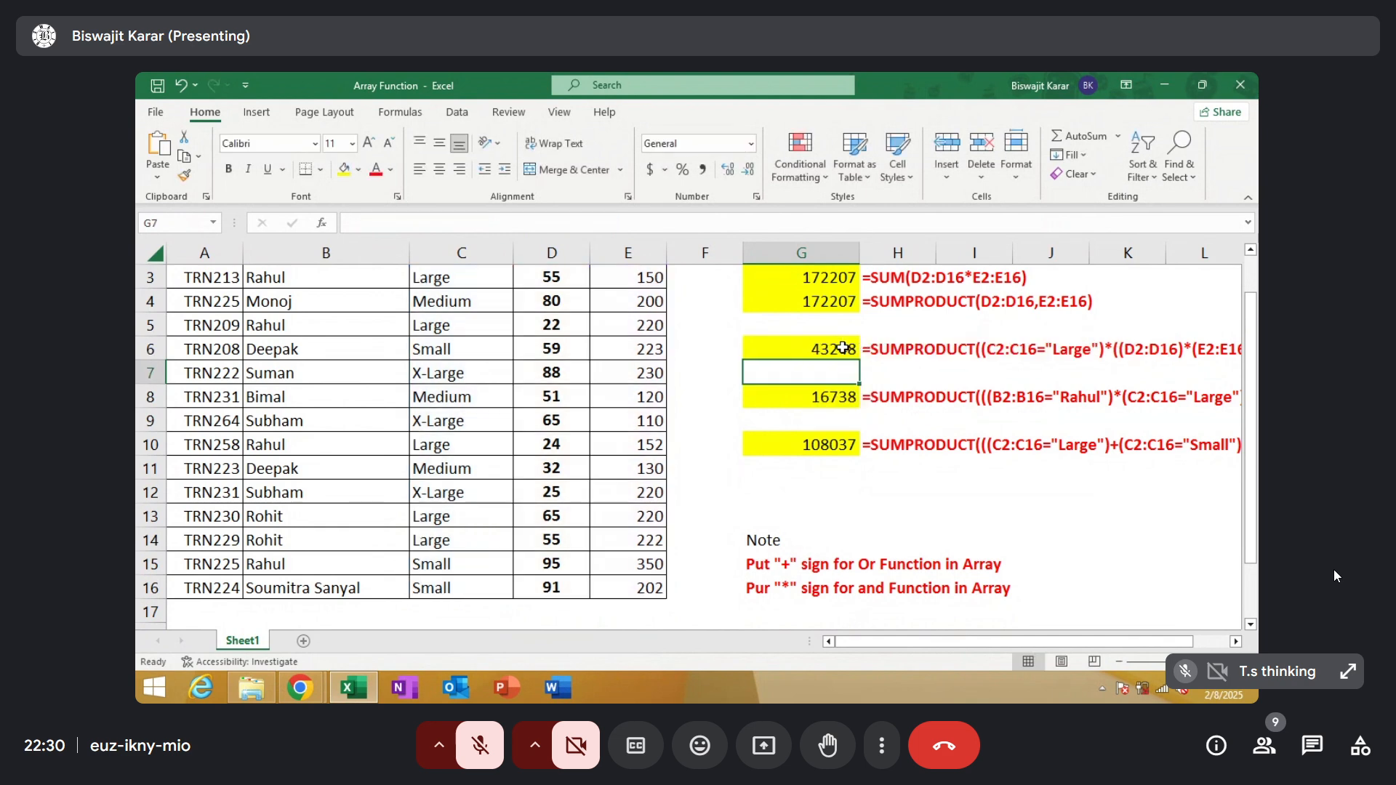
{"action": "key", "text": "Up"}
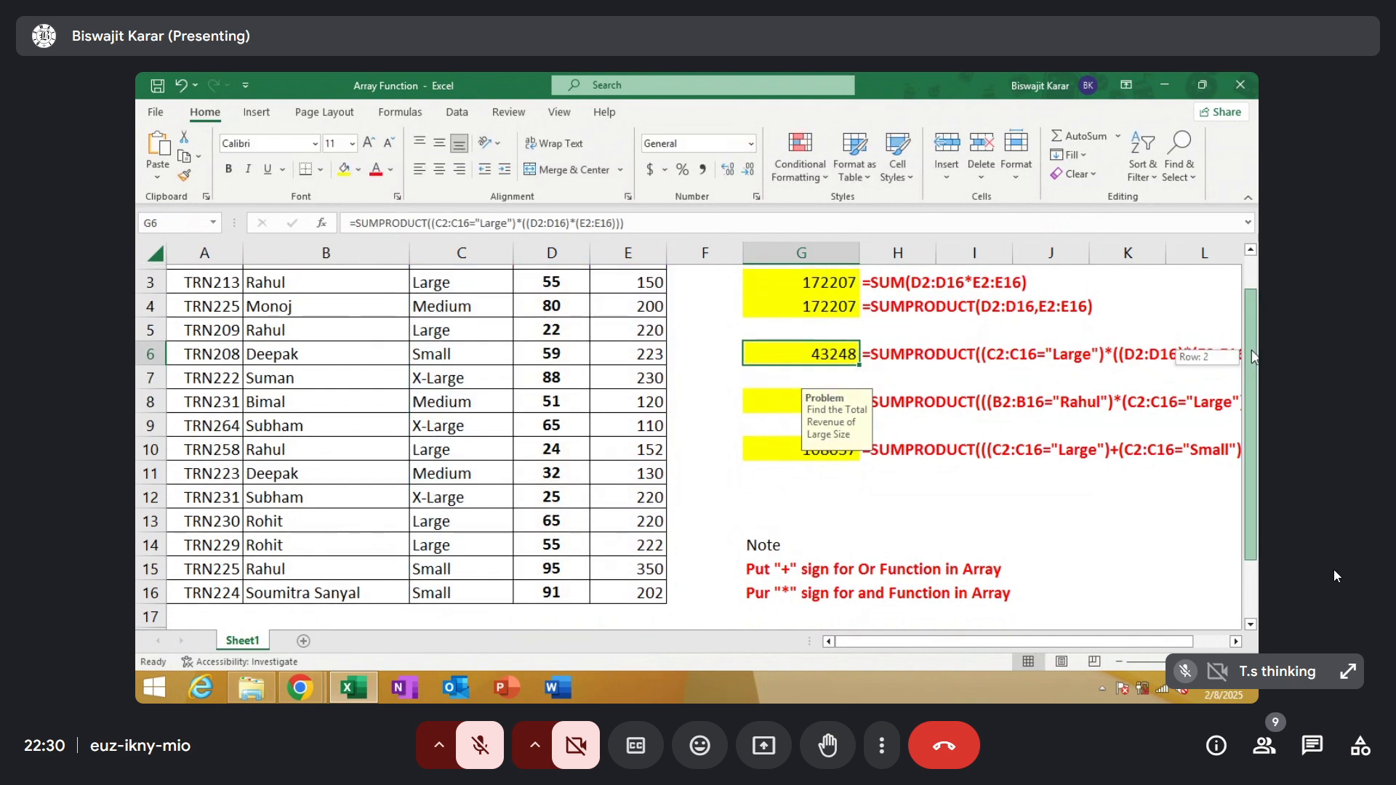
{"action": "scroll", "coordinate": [806, 422], "scroll_direction": "up", "scroll_amount": 1}
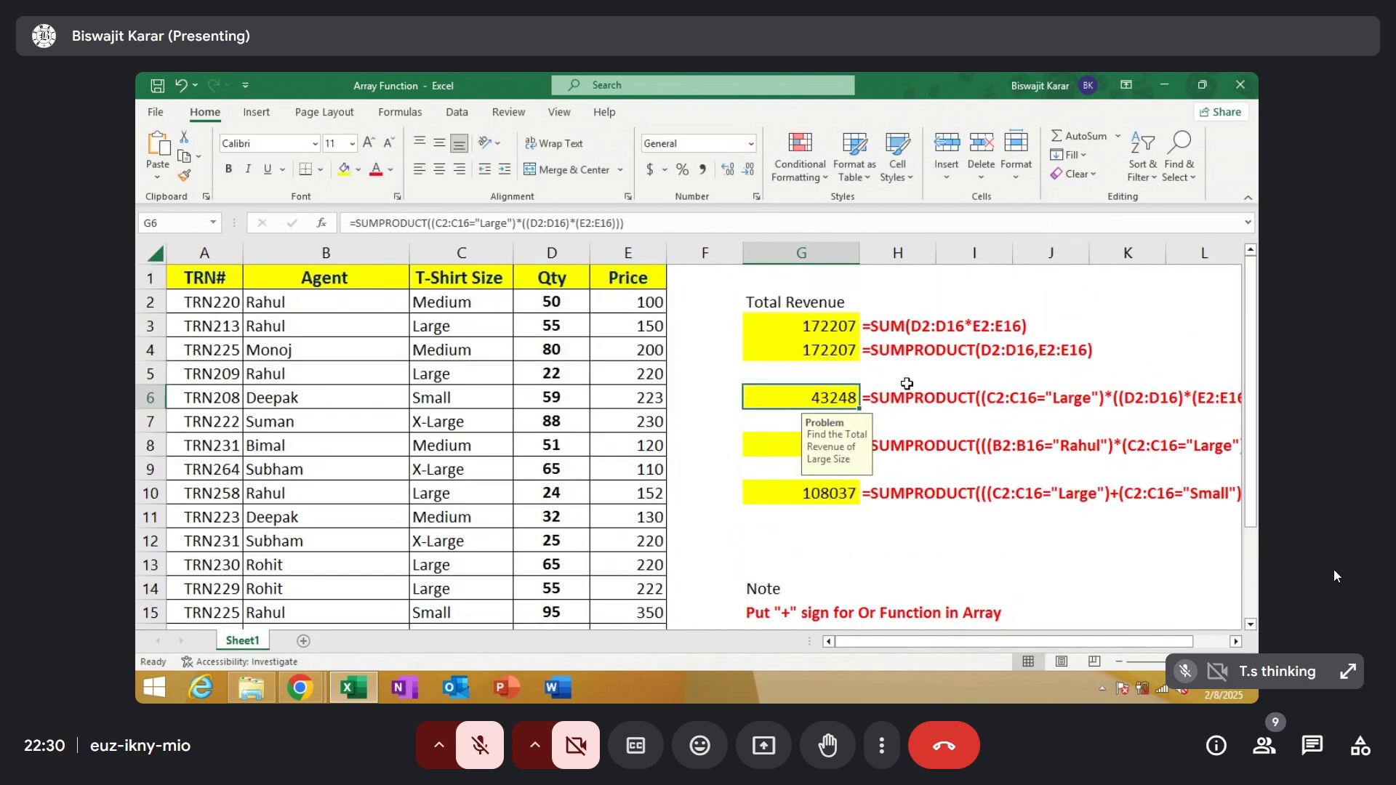
Start a SUMPRODUCT formula in G7 with the size condition (C2:C16="Medium") followed by a multiplication sign and an opening parenthesis
{"action": "left_click", "coordinate": [772, 416]}
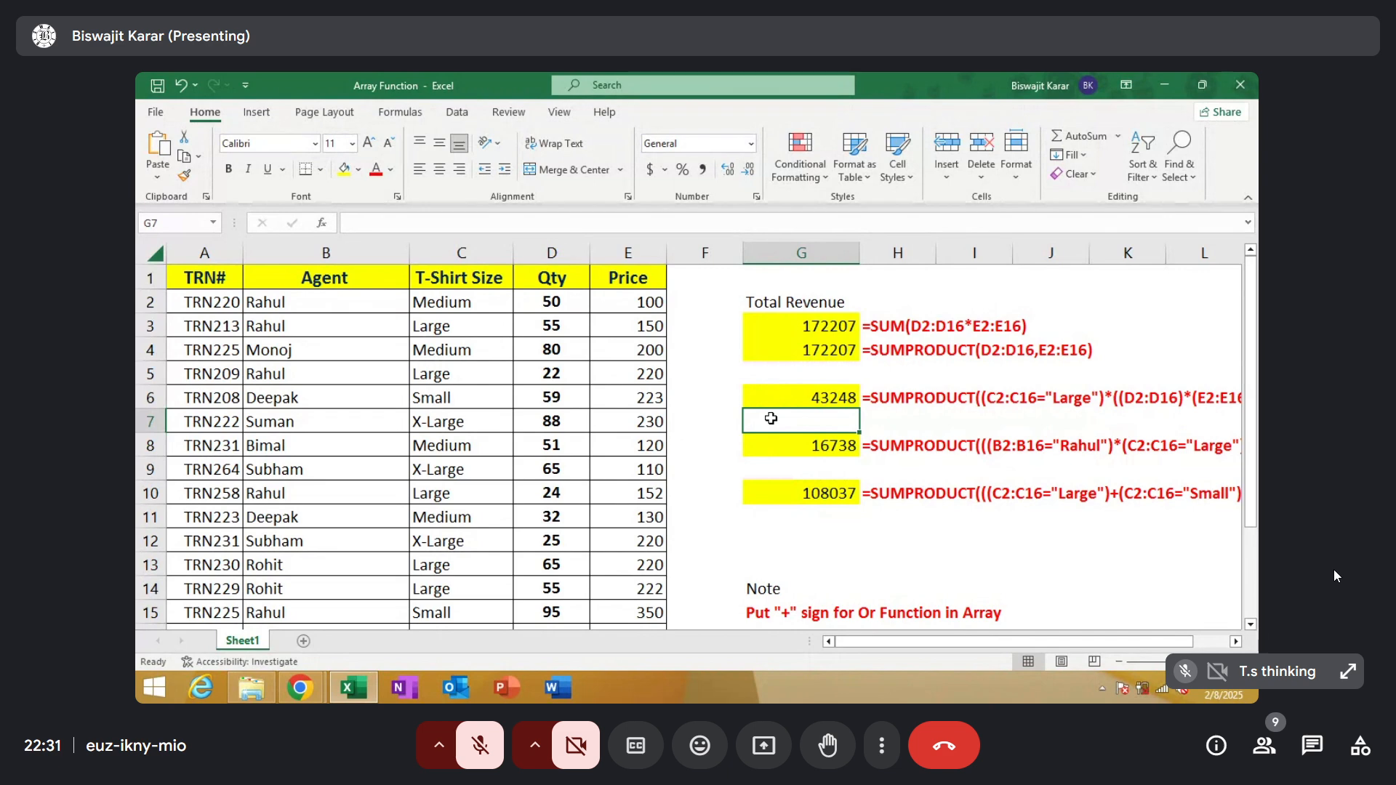
{"action": "type", "text": "=sum"}
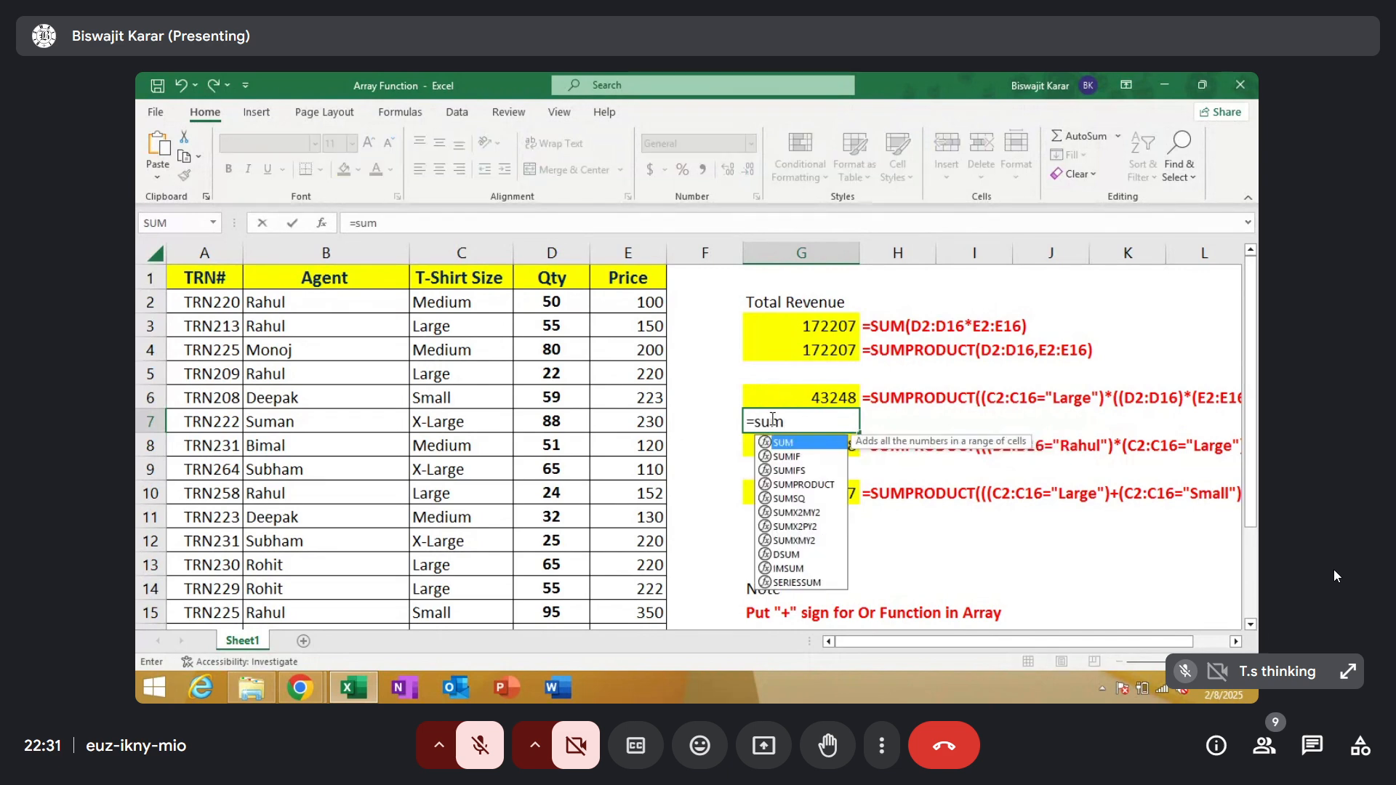
{"action": "double_click", "coordinate": [792, 485]}
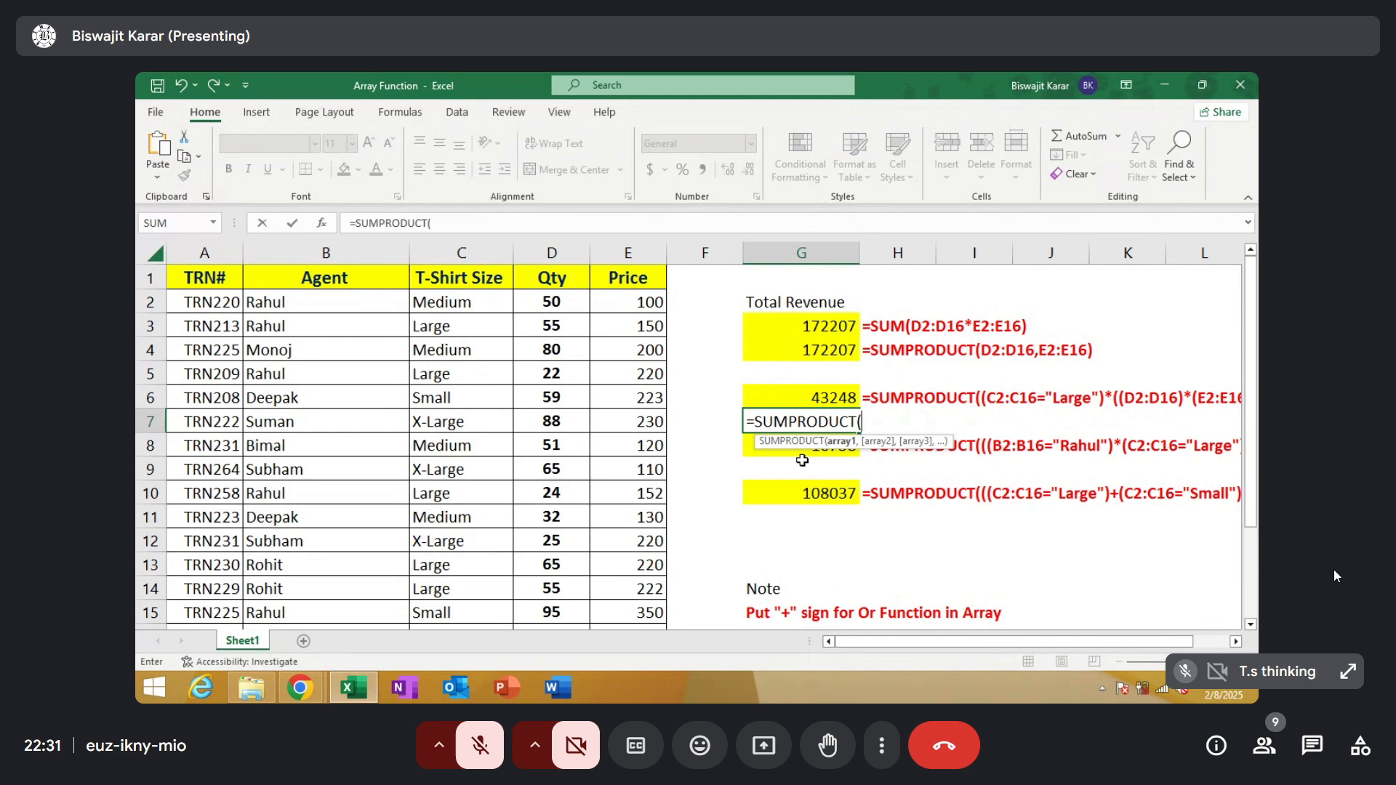
{"action": "type", "text": "("}
{"action": "left_click_drag", "start_coordinate": [482, 312], "coordinate": [461, 584]}
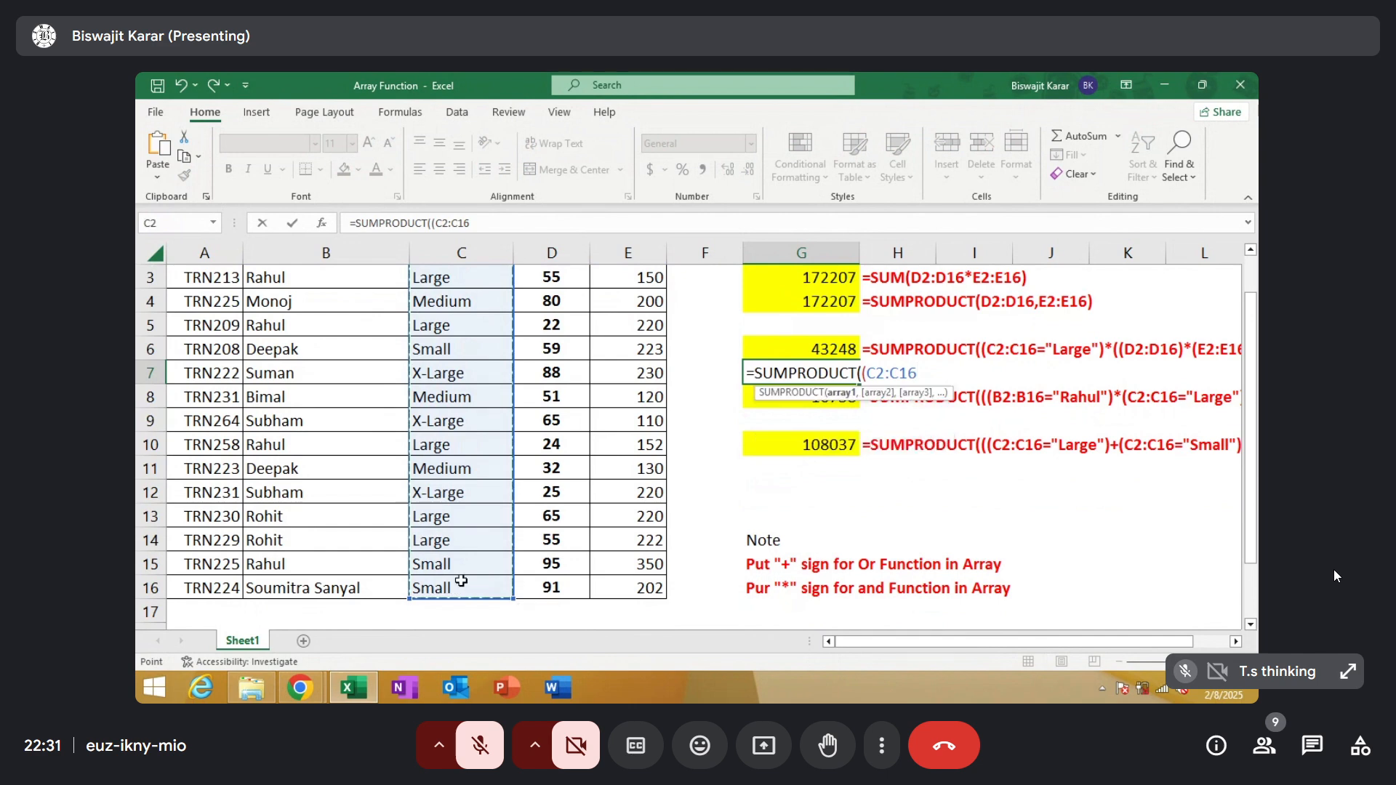
{"action": "type", "text": "=\""}
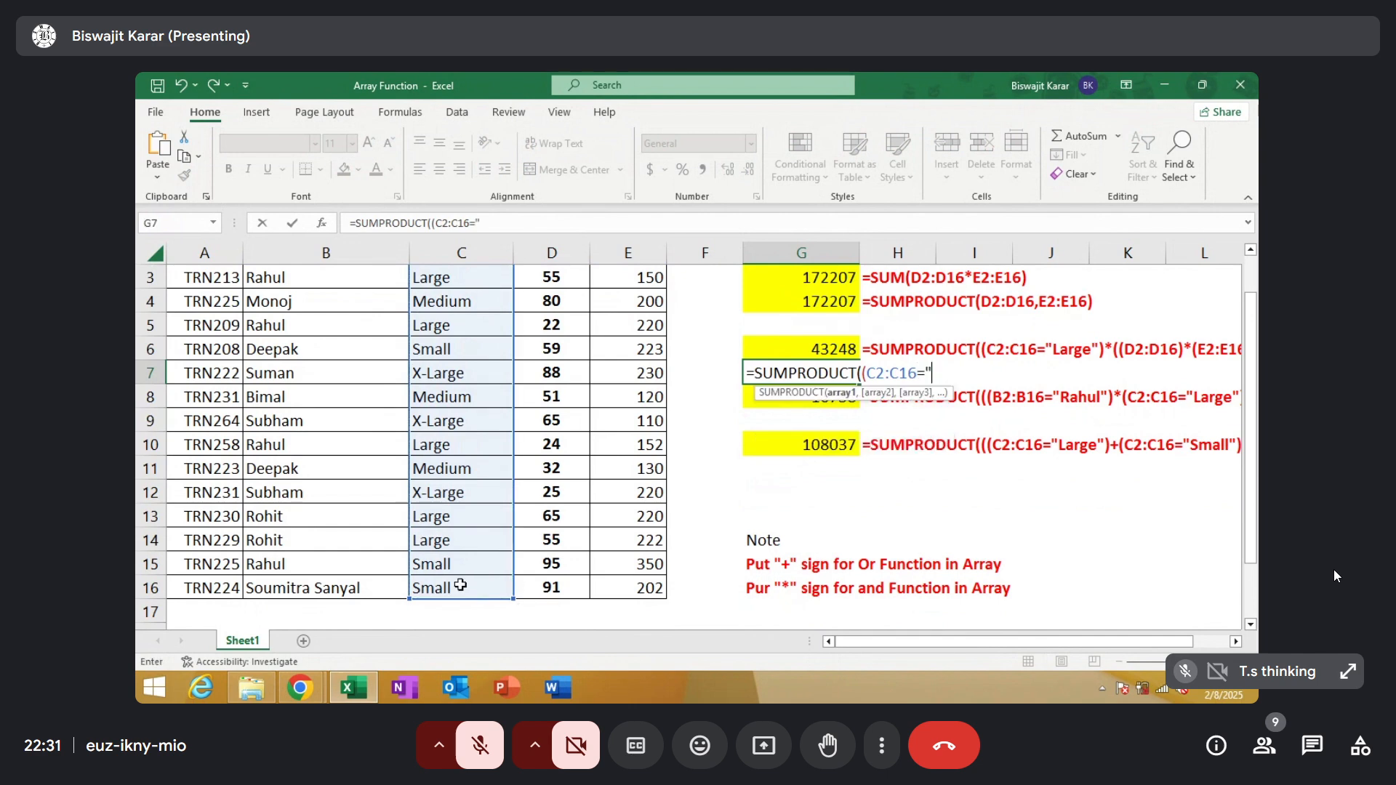
{"action": "type", "text": "Medium"}
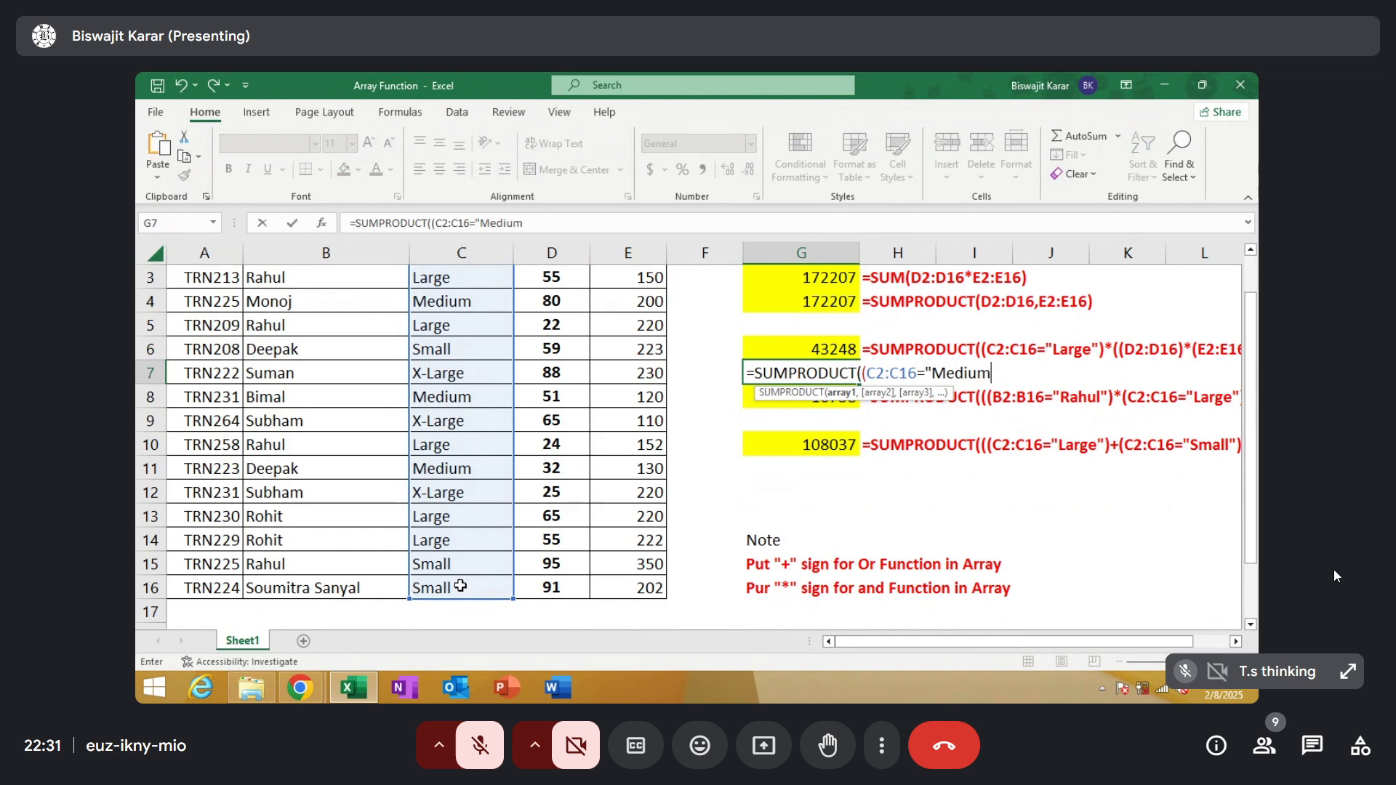
{"action": "type", "text": "\")"}
{"action": "type", "text": "*("}
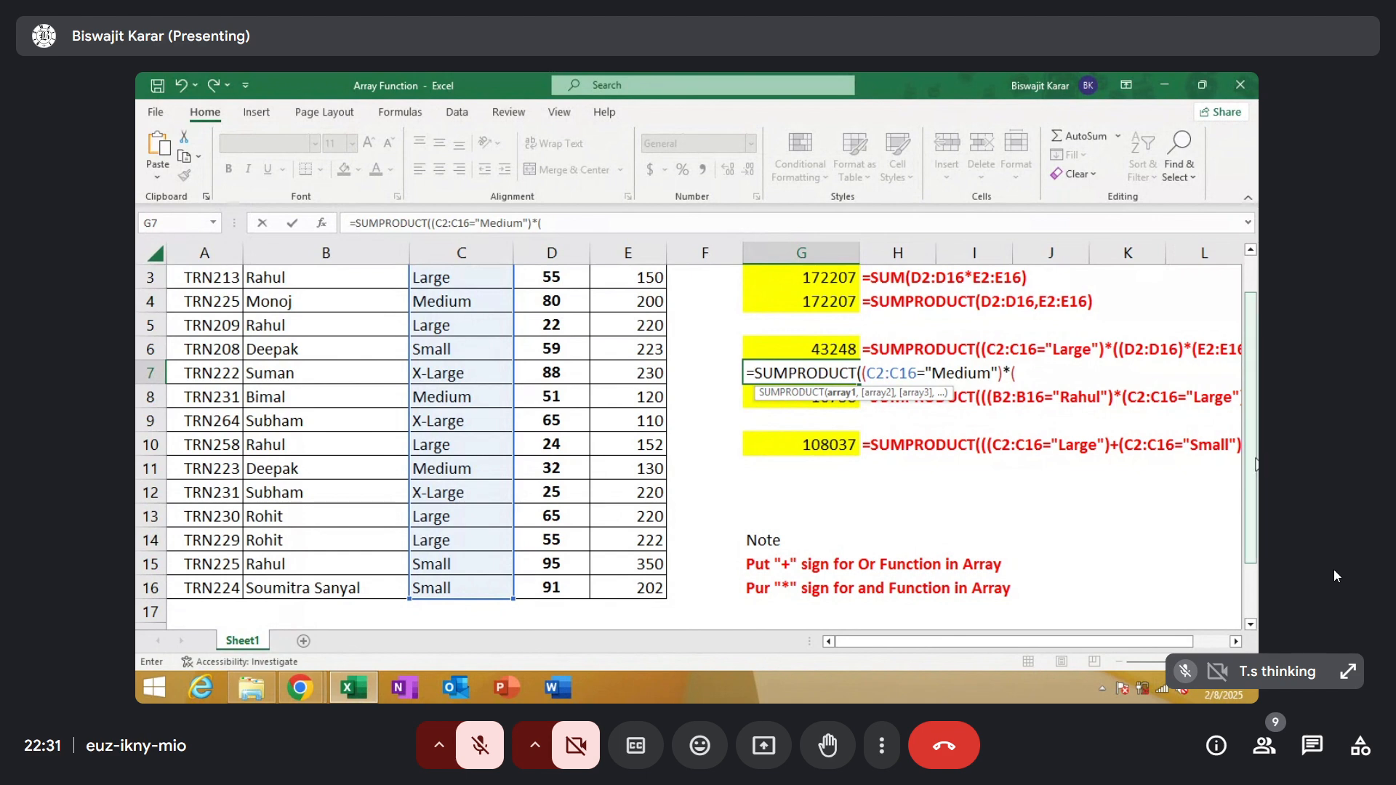
Extend the G7 formula with the Qty and Price ranges multiplied together as (D2:D16)*(E2:E16)
{"action": "scroll", "coordinate": [1250, 463], "scroll_direction": "up", "scroll_amount": 1}
{"action": "left_click_drag", "start_coordinate": [551, 302], "coordinate": [551, 586]}
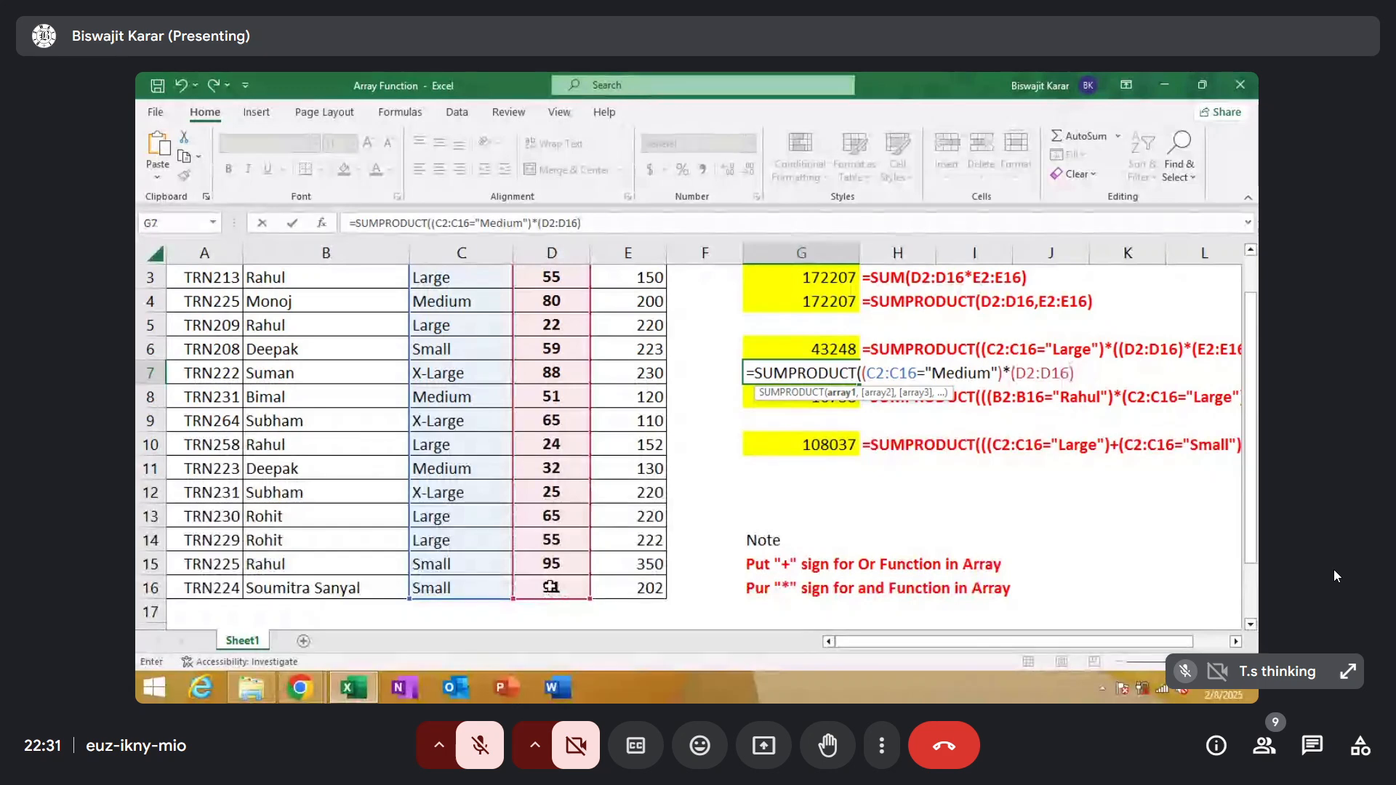
{"action": "type", "text": ")*("}
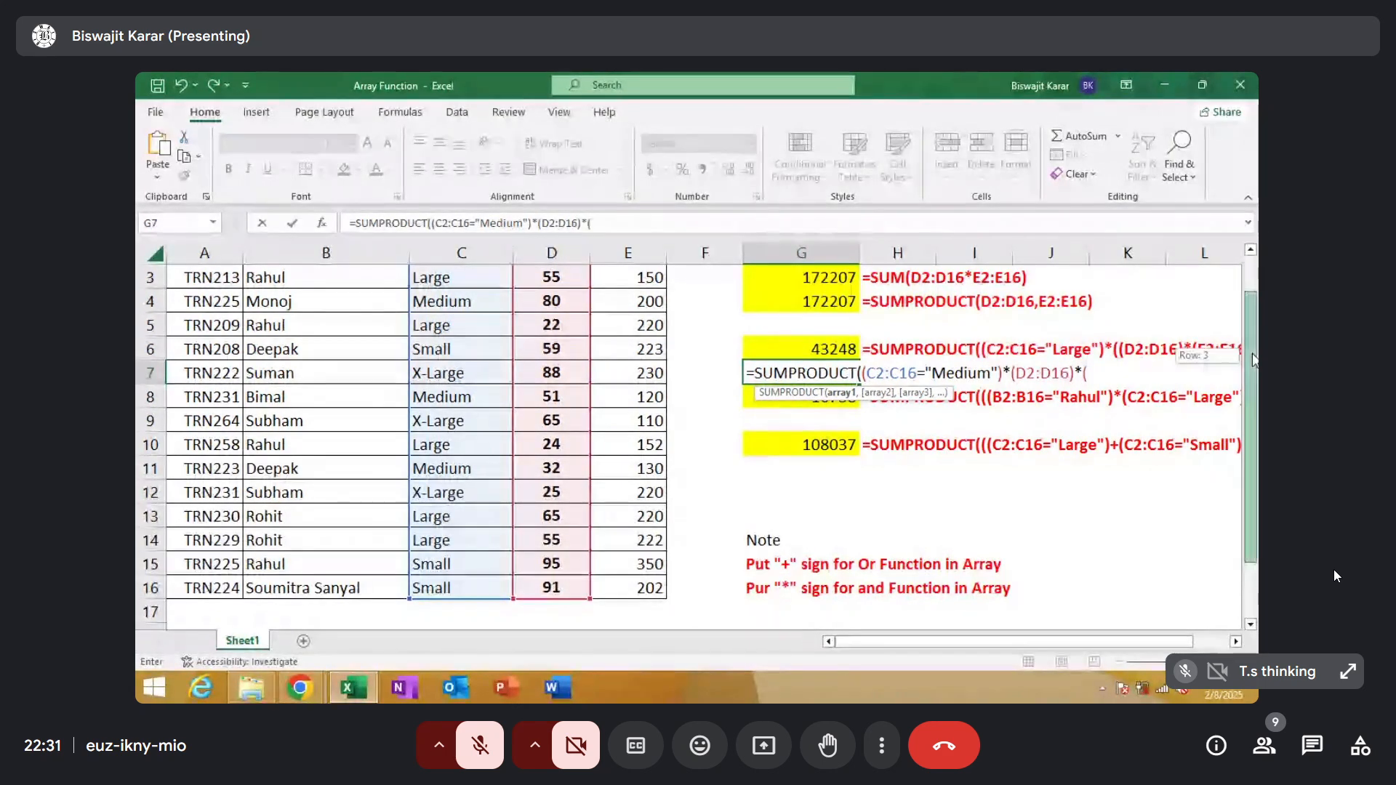
{"action": "scroll", "coordinate": [640, 313], "scroll_direction": "up", "scroll_amount": 1}
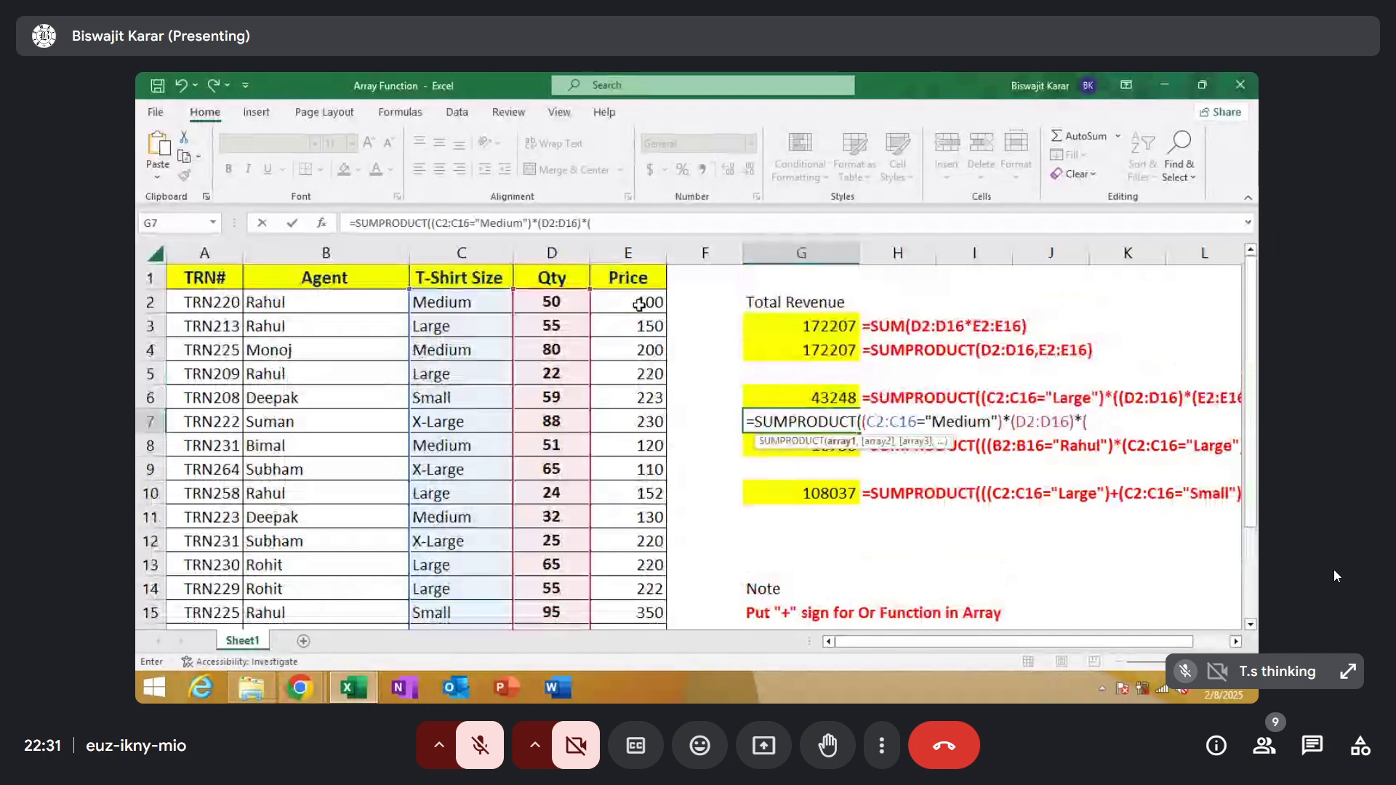
{"action": "left_click_drag", "start_coordinate": [639, 309], "coordinate": [618, 585]}
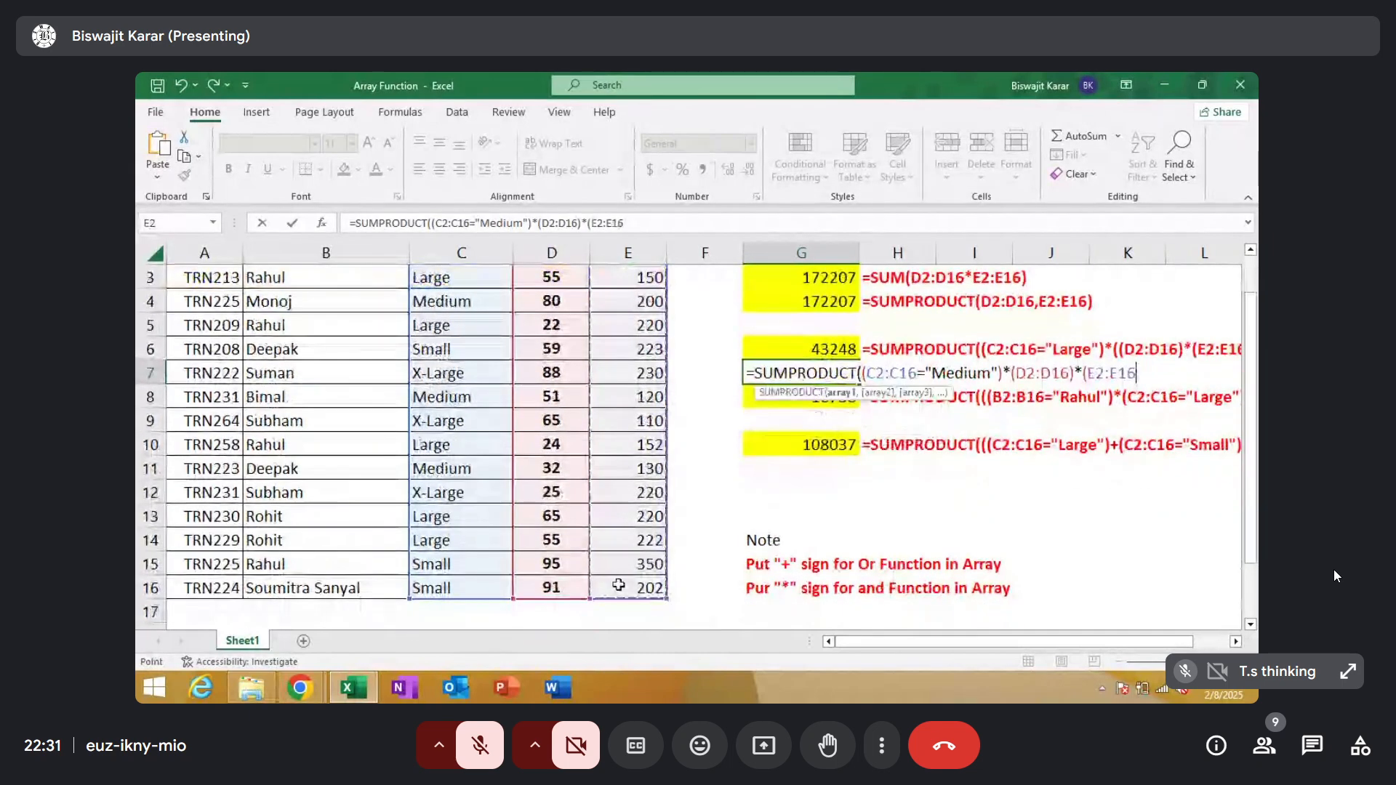
{"action": "type", "text": ")"}
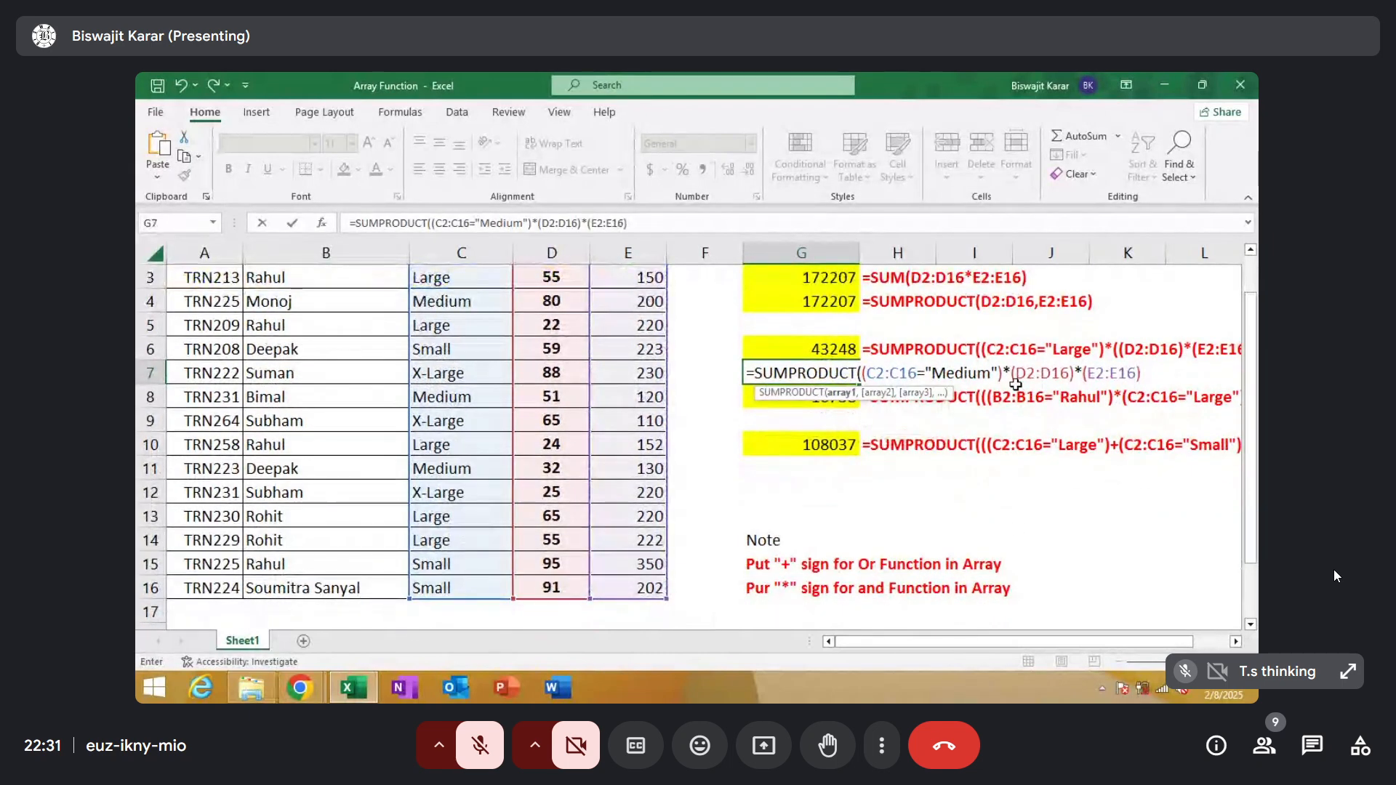
Enclose (D2:D16)*(E2:E16) in the G7 formula in an extra pair of parentheses, close SUMPRODUCT and commit it
{"action": "left_click", "coordinate": [1010, 373]}
{"action": "type", "text": "("}
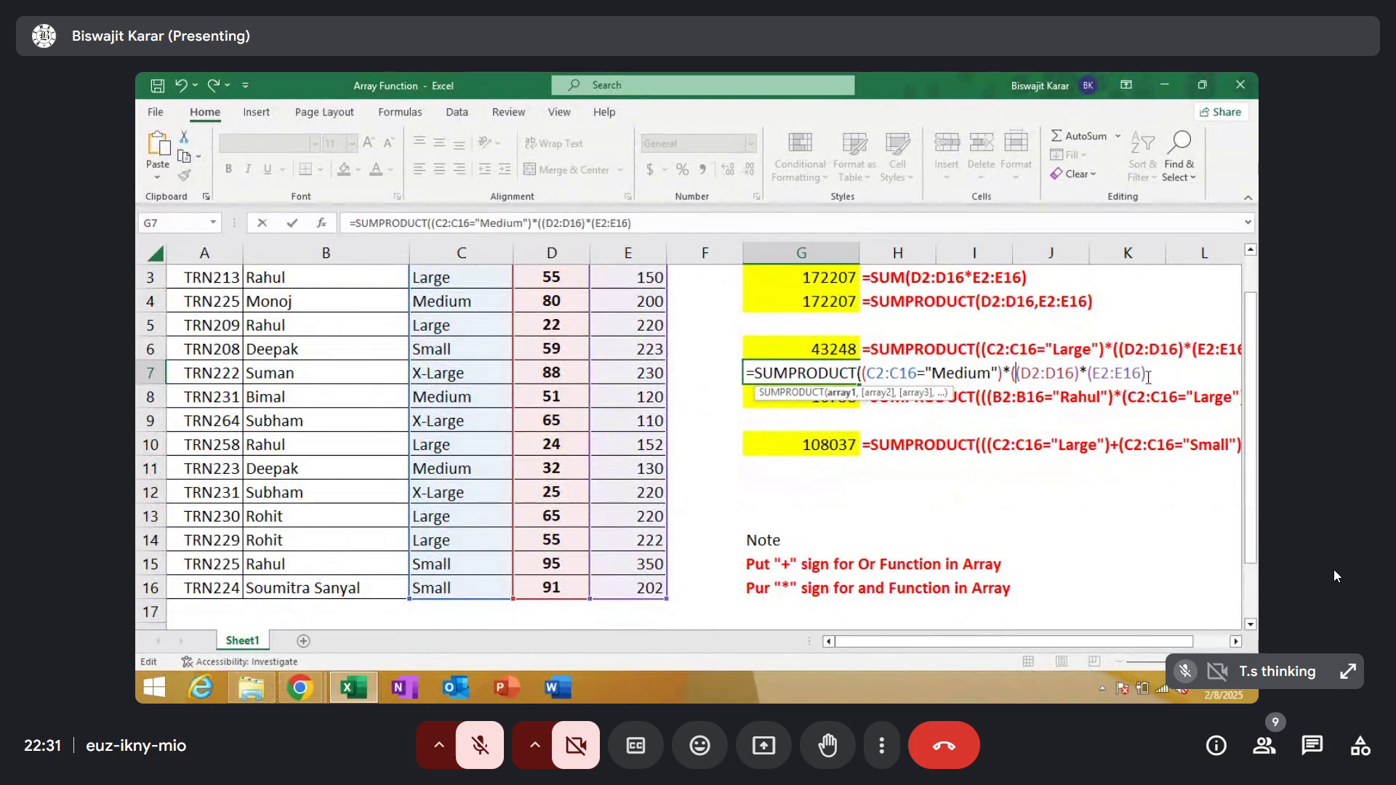
{"action": "left_click", "coordinate": [1145, 382]}
{"action": "type", "text": ")"}
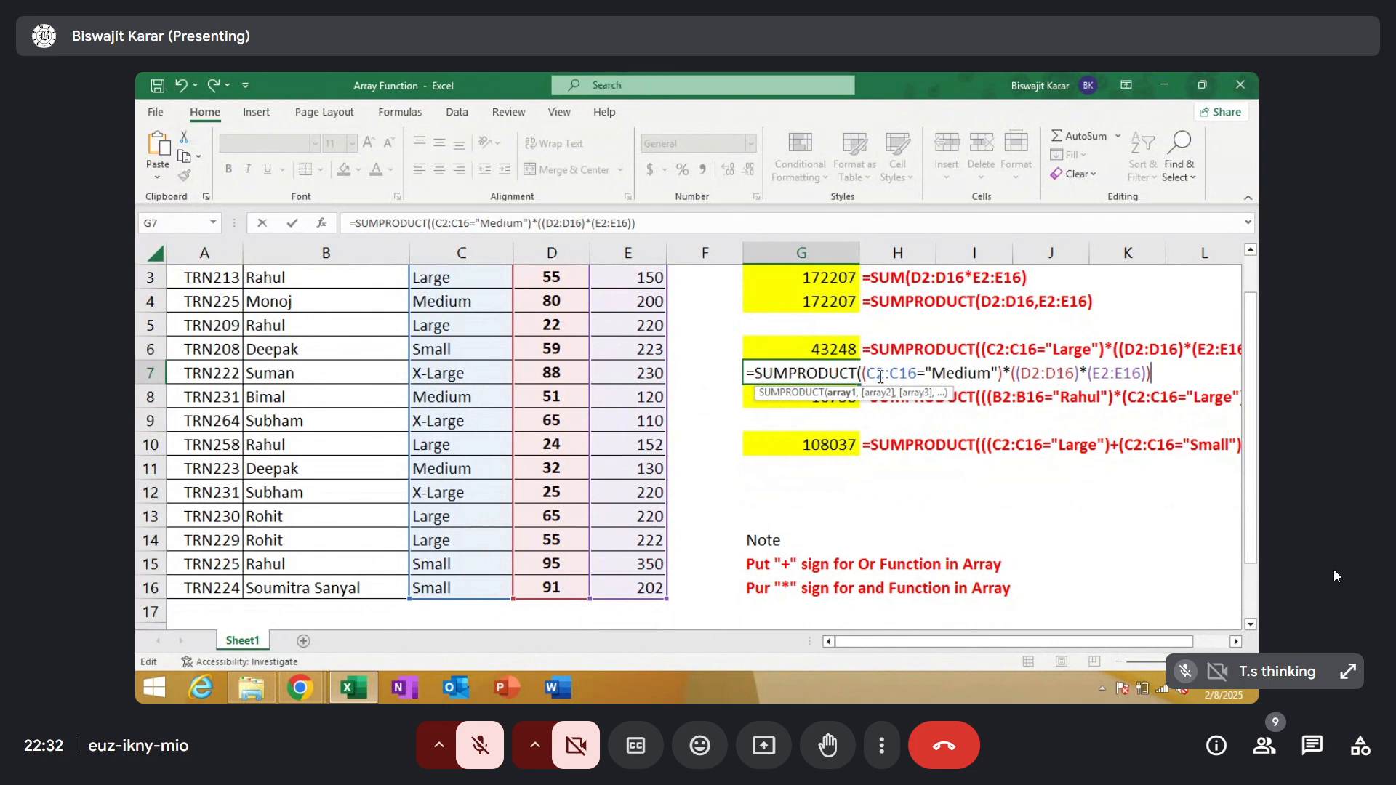
{"action": "type", "text": ")"}
{"action": "key", "text": "Return"}
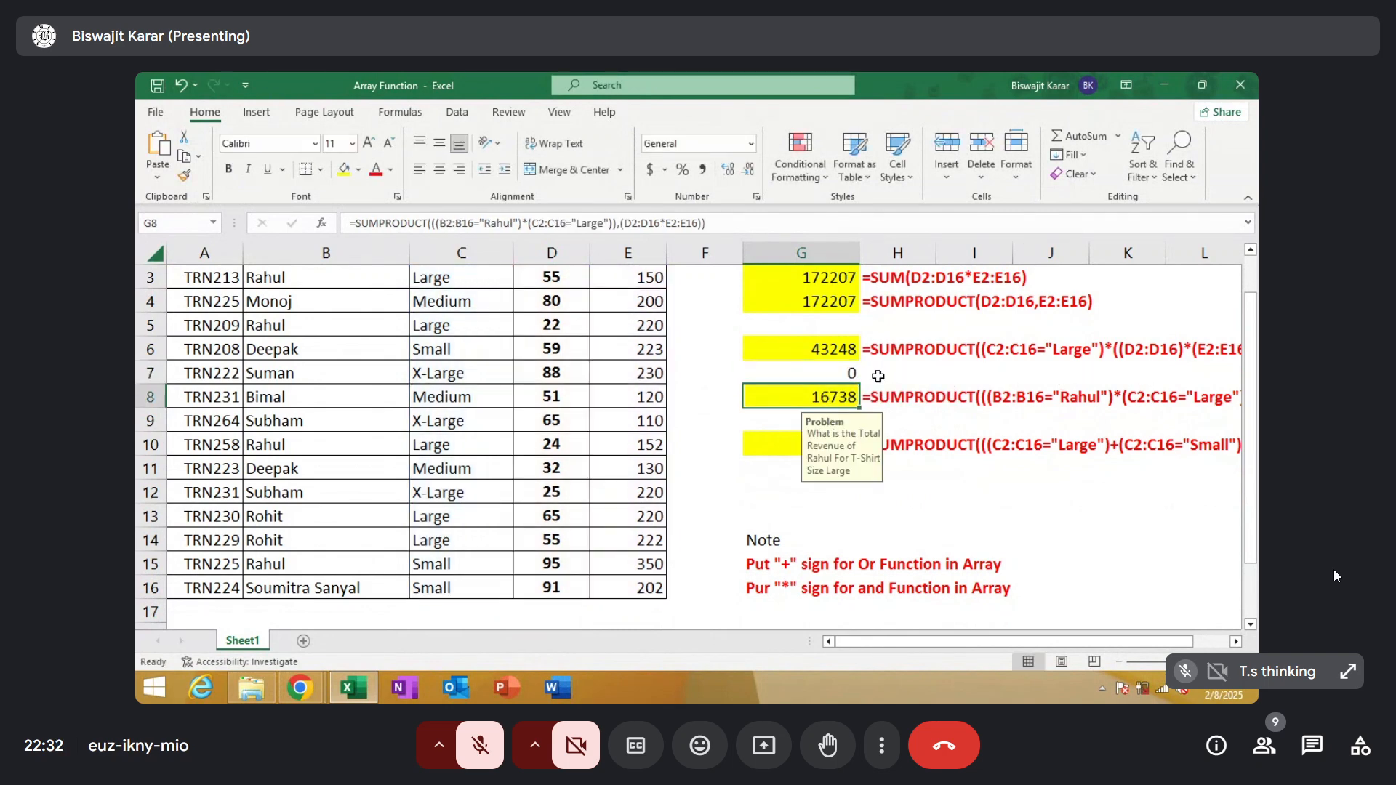
Check the Medium size formula in G7, then clear the cell
{"action": "left_click", "coordinate": [843, 372]}
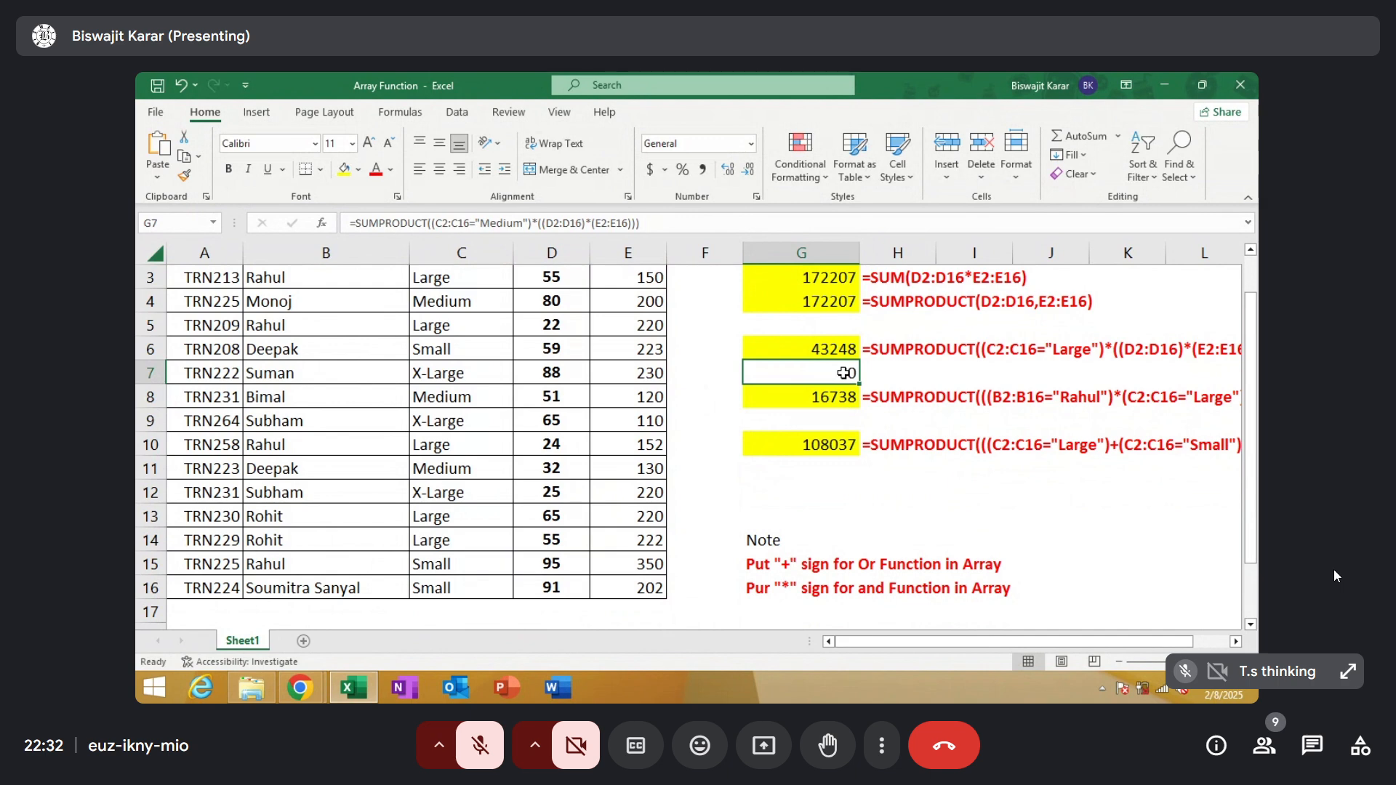
{"action": "key", "text": "Return"}
{"action": "left_click", "coordinate": [852, 371]}
{"action": "key", "text": "Delete"}
{"action": "left_click", "coordinate": [892, 379]}
{"action": "left_click", "coordinate": [841, 383]}
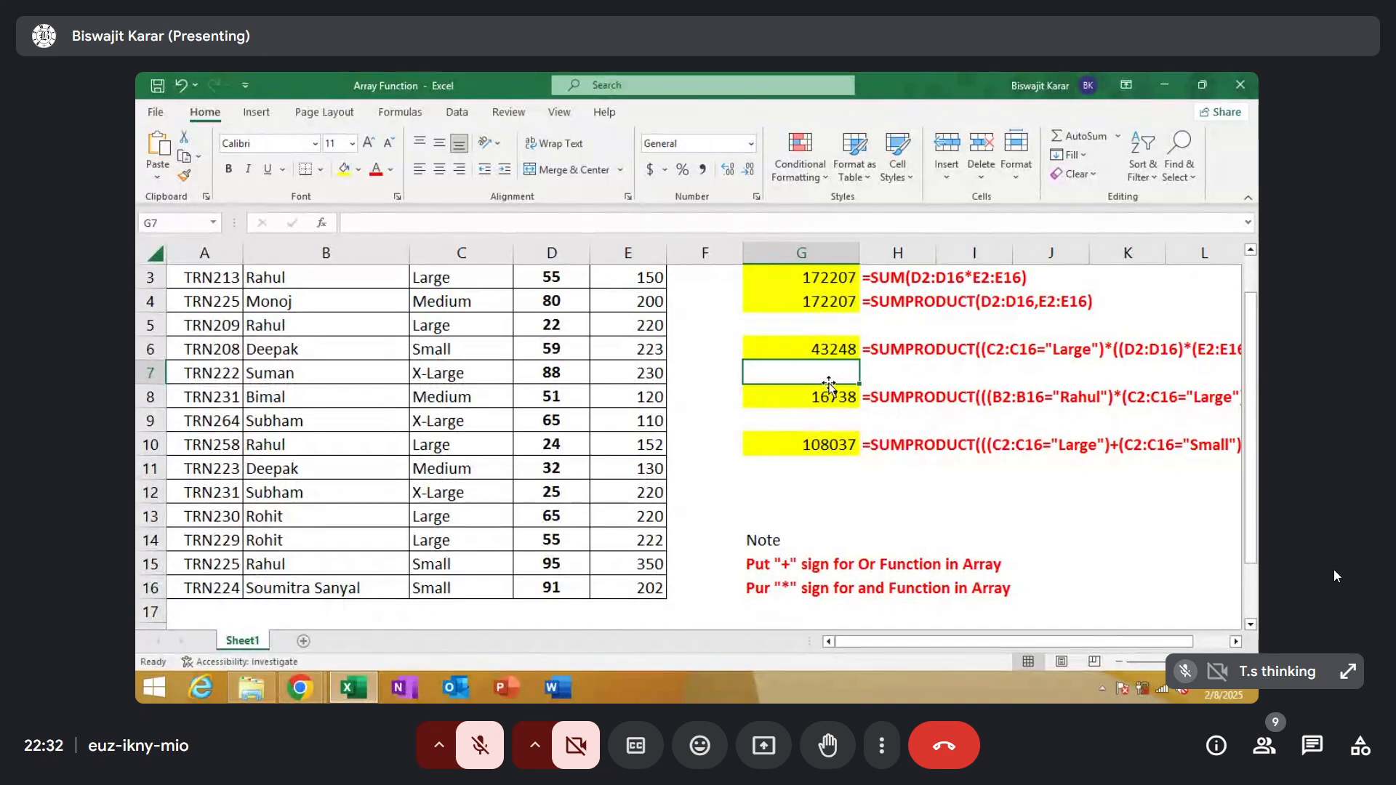
Examine the problem notes on G6 and G8 and the Qty and Price of the Large sale in row 3
{"action": "left_click", "coordinate": [821, 346]}
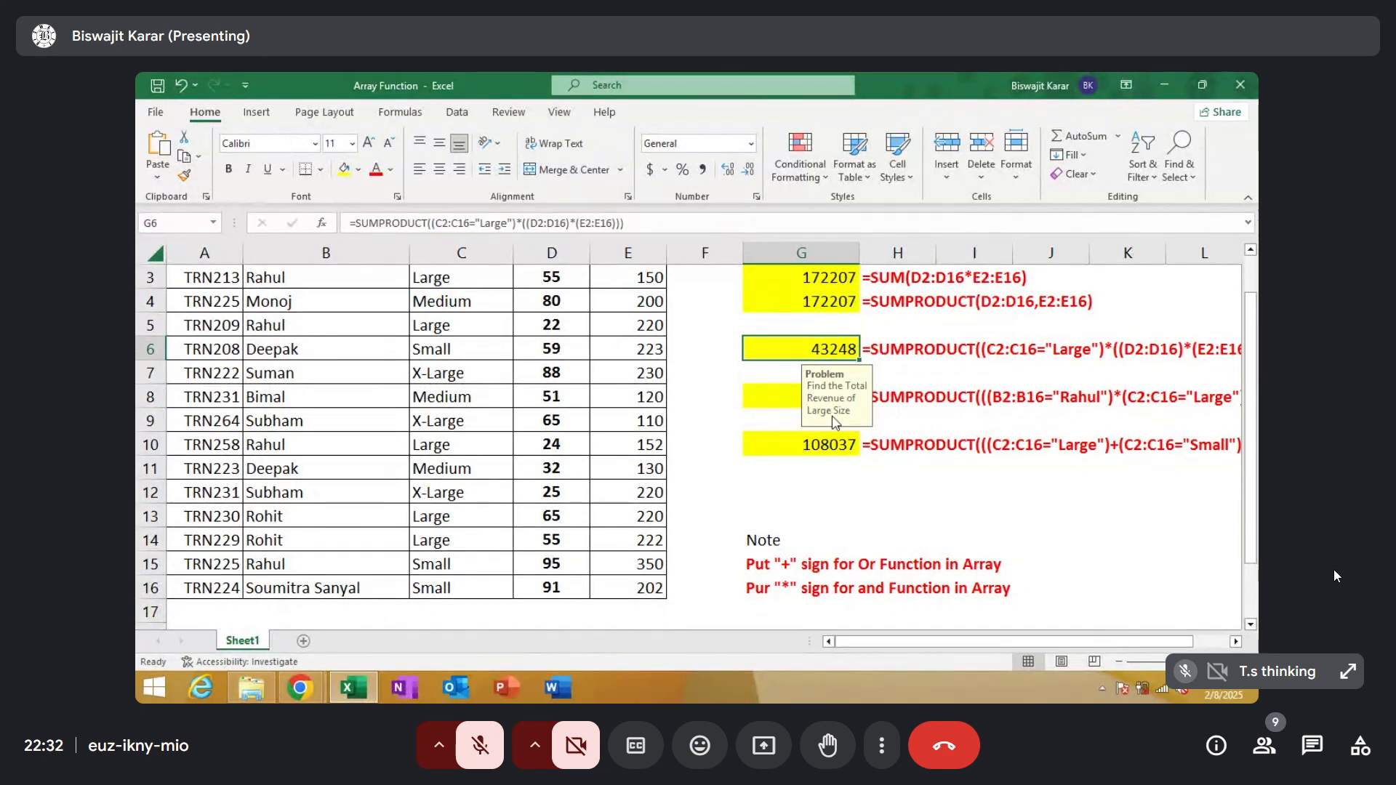
{"action": "left_click", "coordinate": [767, 396]}
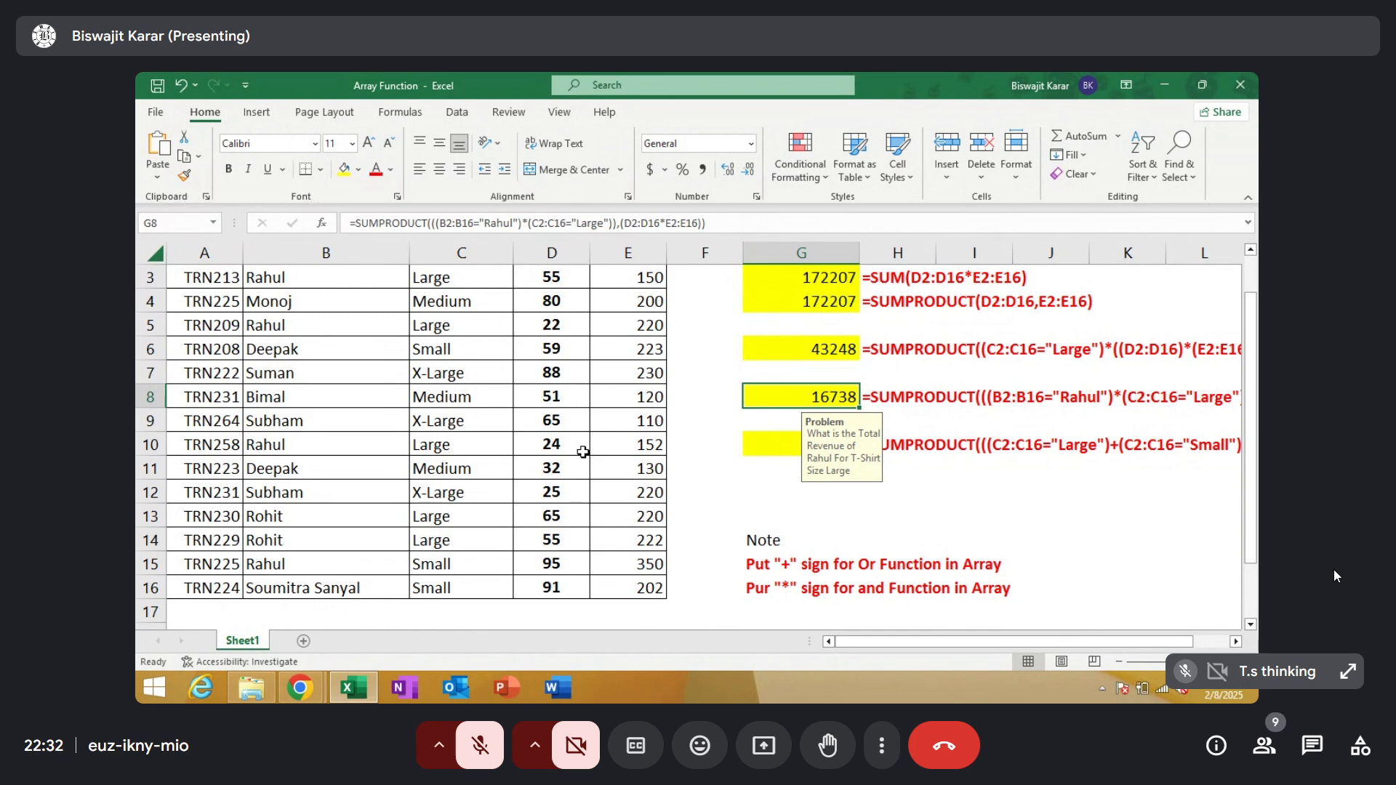
{"action": "left_click_drag", "start_coordinate": [1254, 314], "coordinate": [1254, 304]}
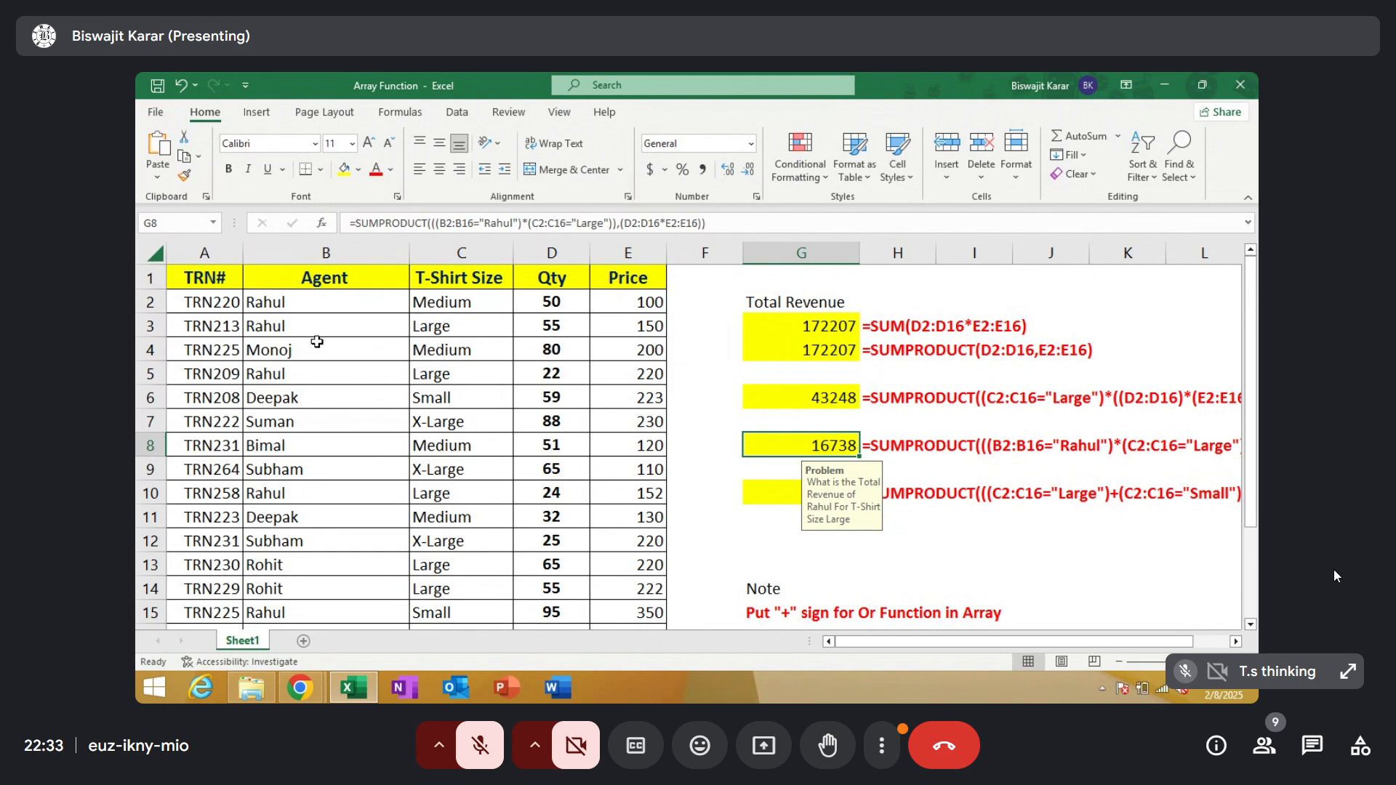
{"action": "left_click_drag", "start_coordinate": [376, 330], "coordinate": [630, 328]}
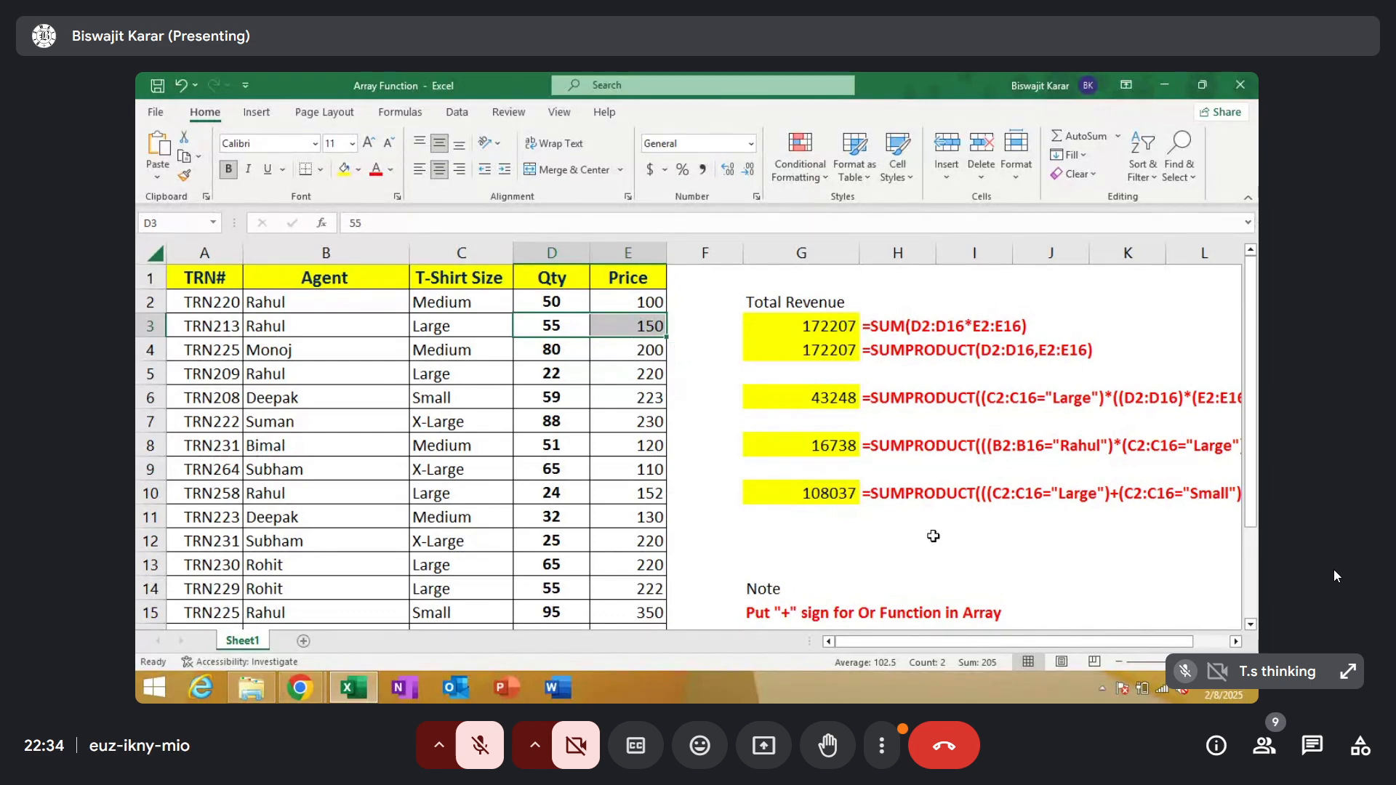
{"action": "left_click", "coordinate": [840, 445]}
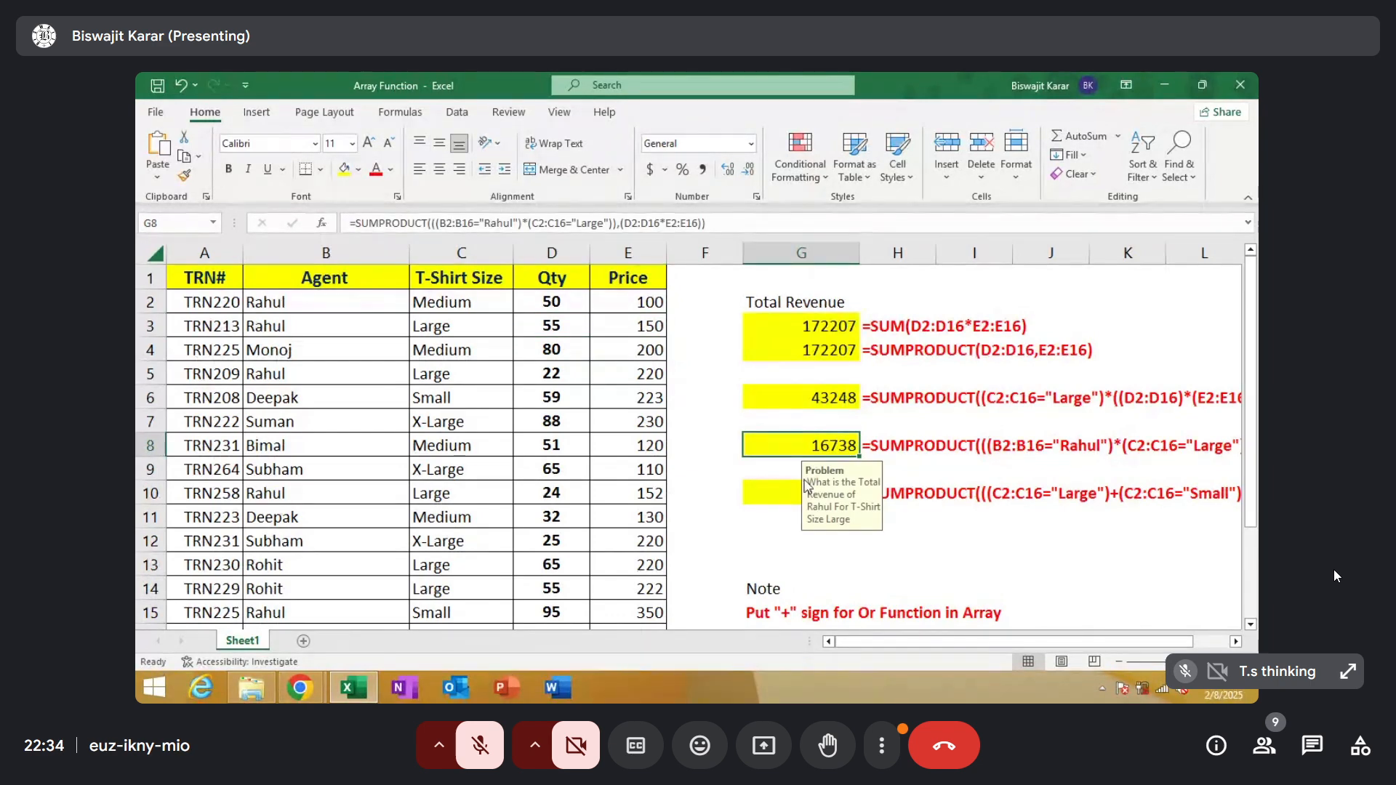
Start a SUMPRODUCT formula in G9 with a parenthesised condition matching the Agent range B2:B16 to the agent named in G8's note
{"action": "left_click", "coordinate": [773, 458]}
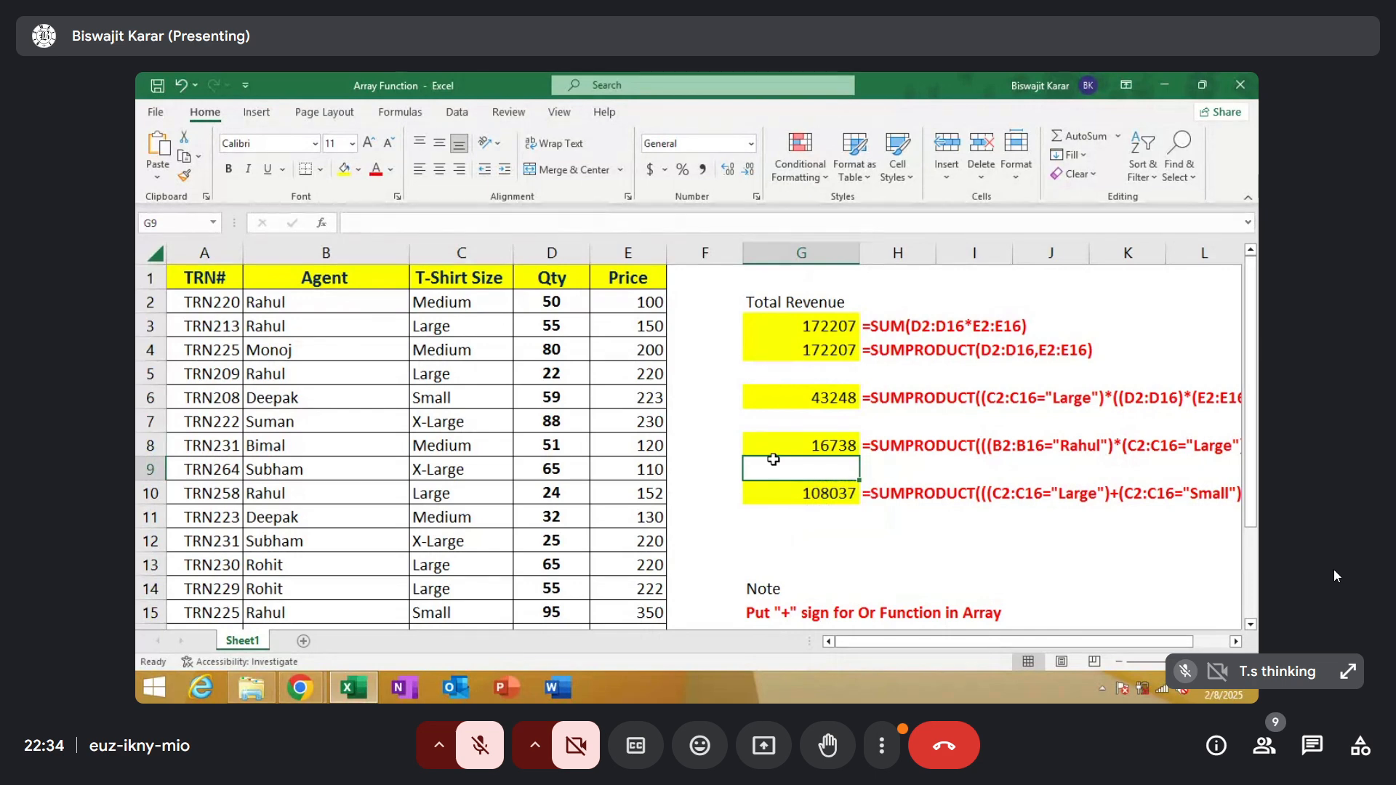
{"action": "type", "text": "=sum"}
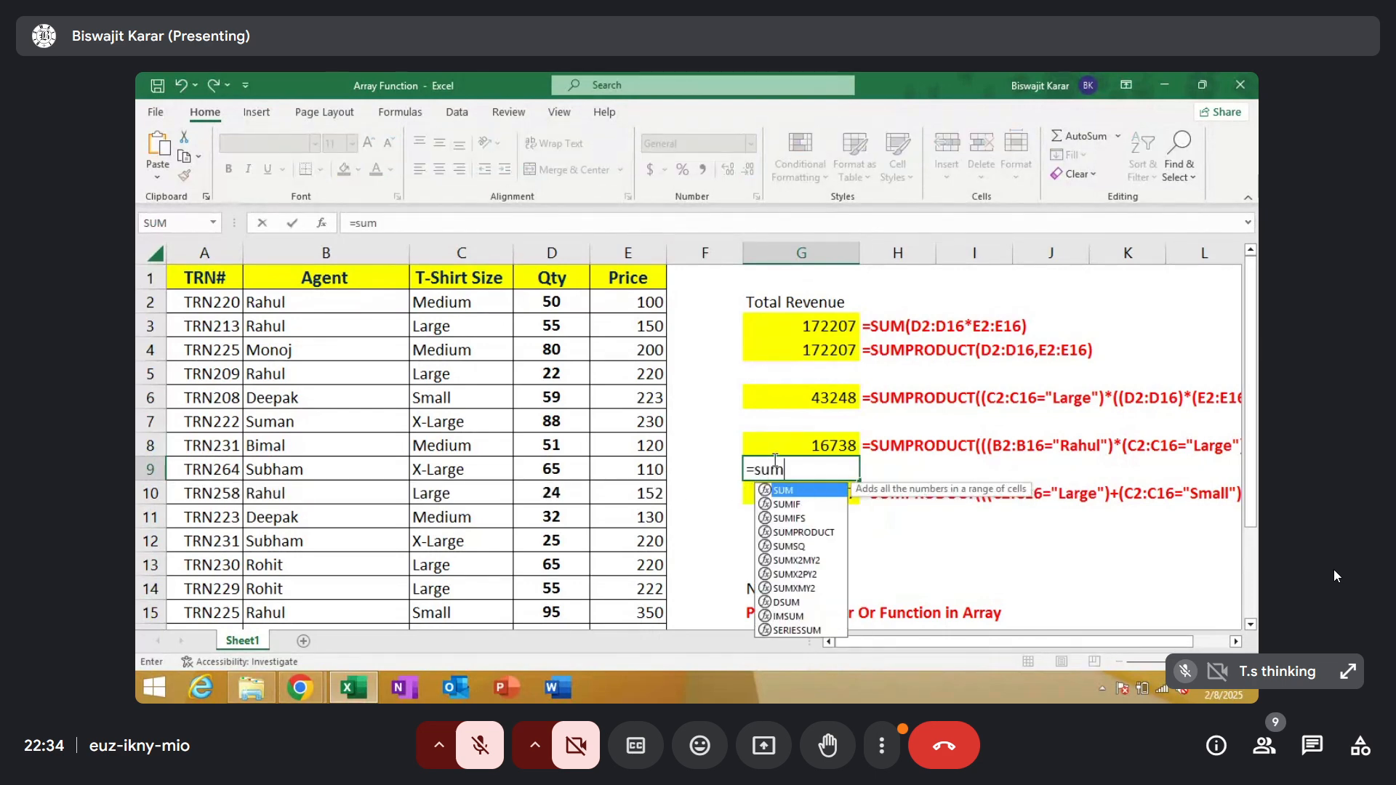
{"action": "double_click", "coordinate": [800, 531]}
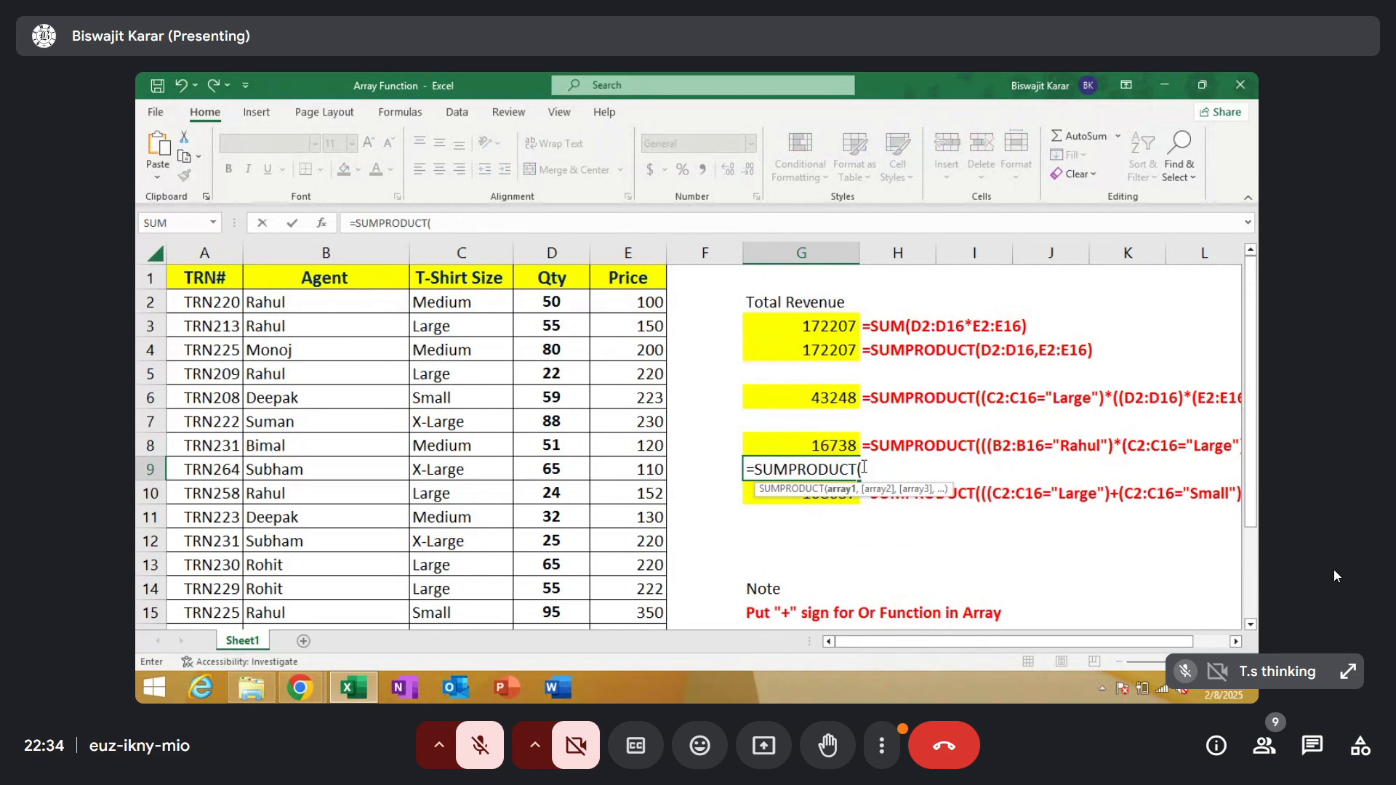
{"action": "type", "text": "("}
{"action": "left_click_drag", "start_coordinate": [382, 302], "coordinate": [365, 581]}
{"action": "type", "text": "="}
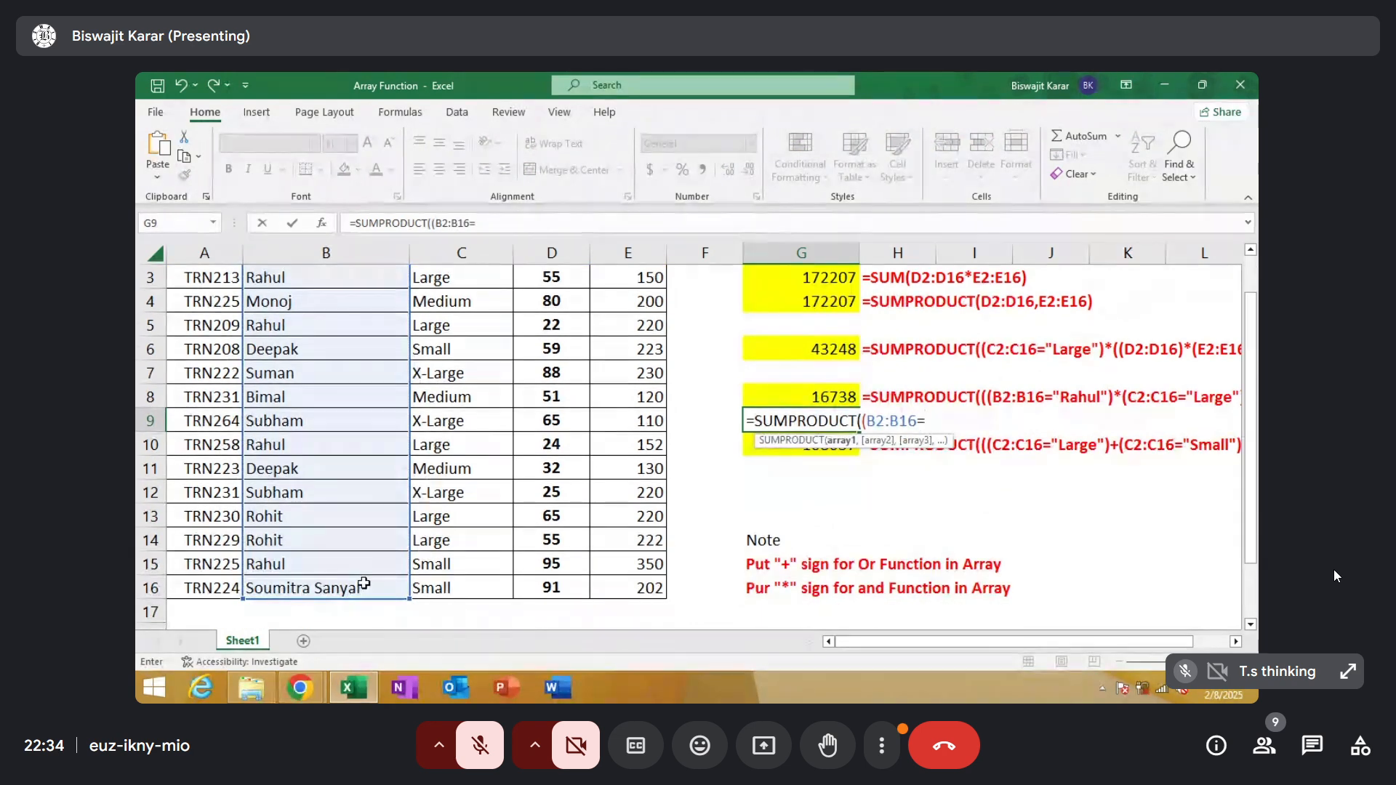
{"action": "type", "text": "\"Rahul"}
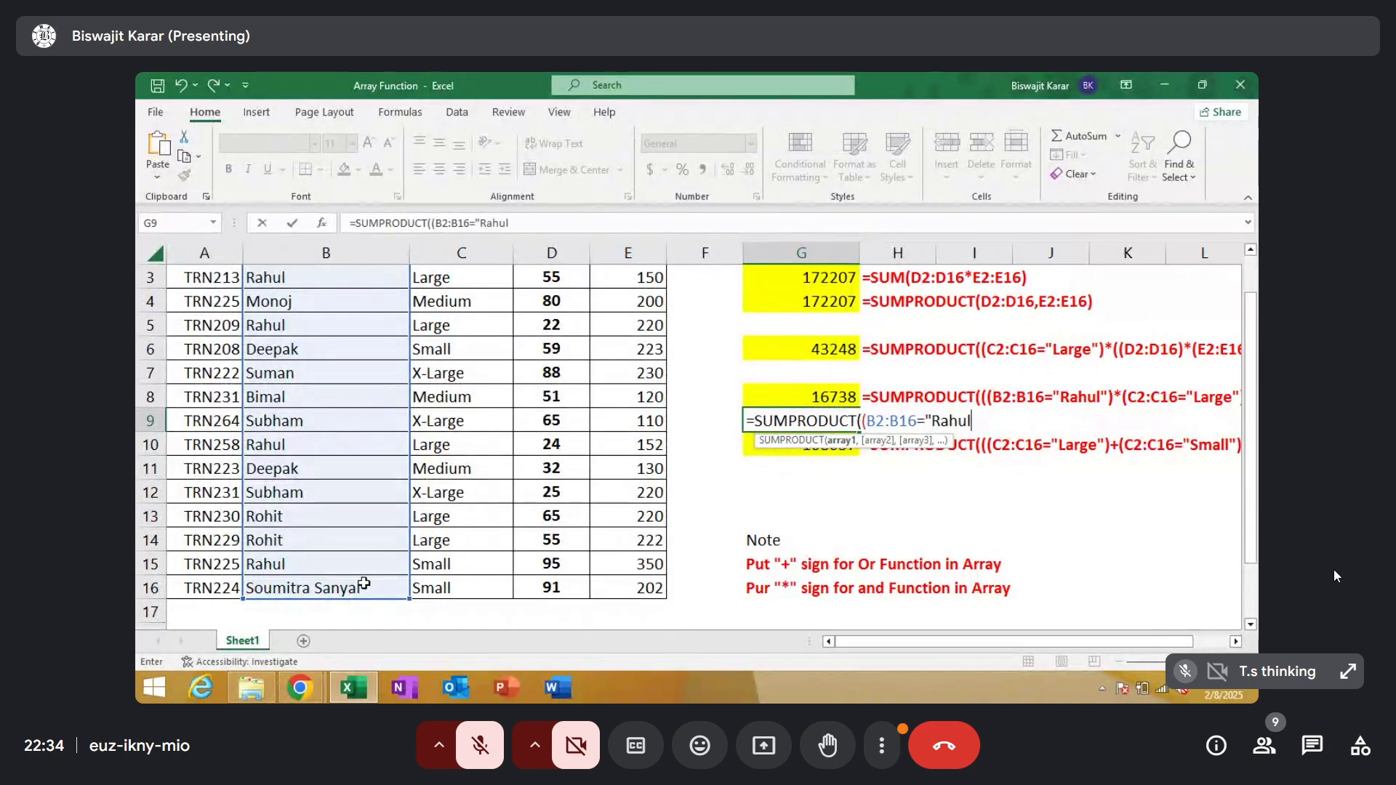
{"action": "type", "text": "\""}
{"action": "type", "text": ")"}
Multiply the agent condition in the G9 formula by a parenthesised condition matching the T-Shirt Size range C2:C16 to "Large"
{"action": "type", "text": "*("}
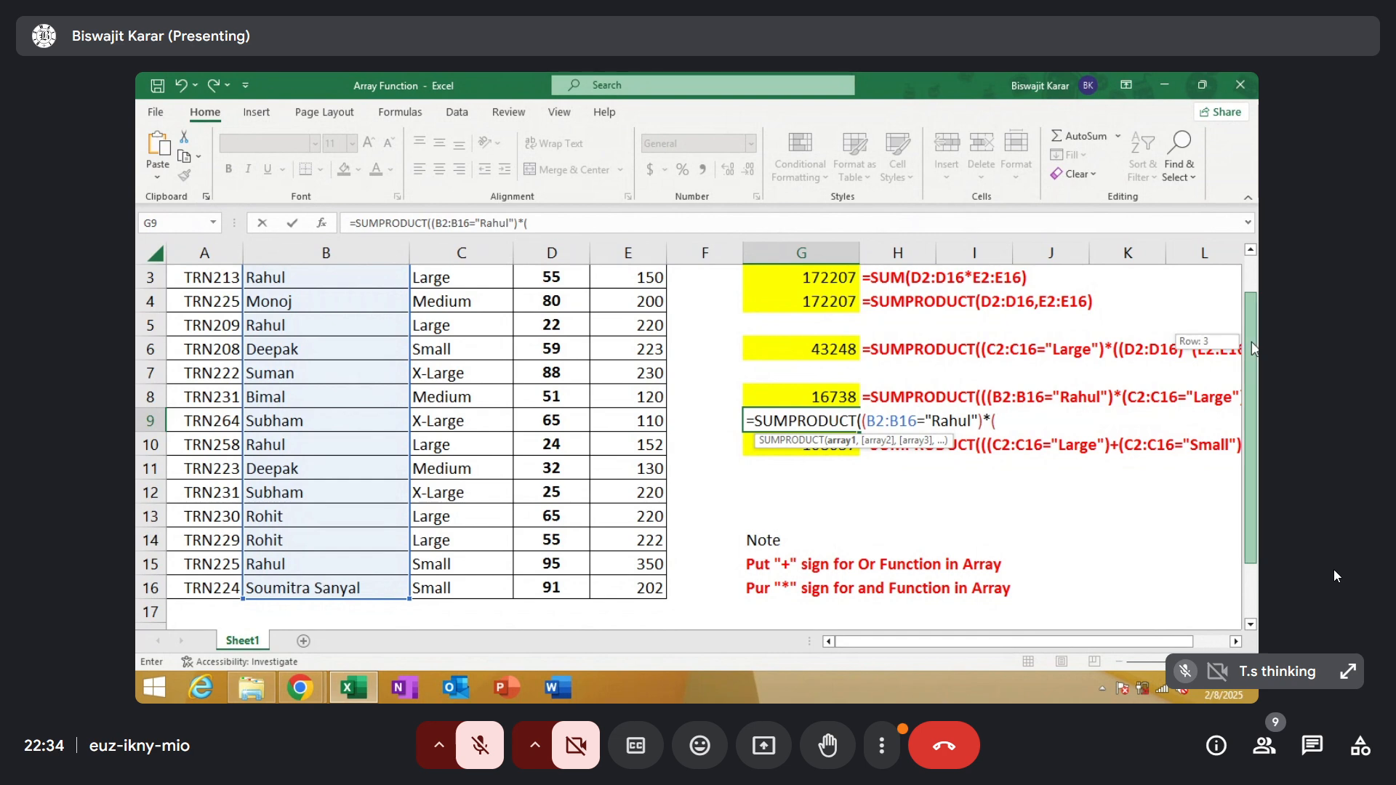
{"action": "scroll", "coordinate": [415, 325], "scroll_direction": "up", "scroll_amount": 1}
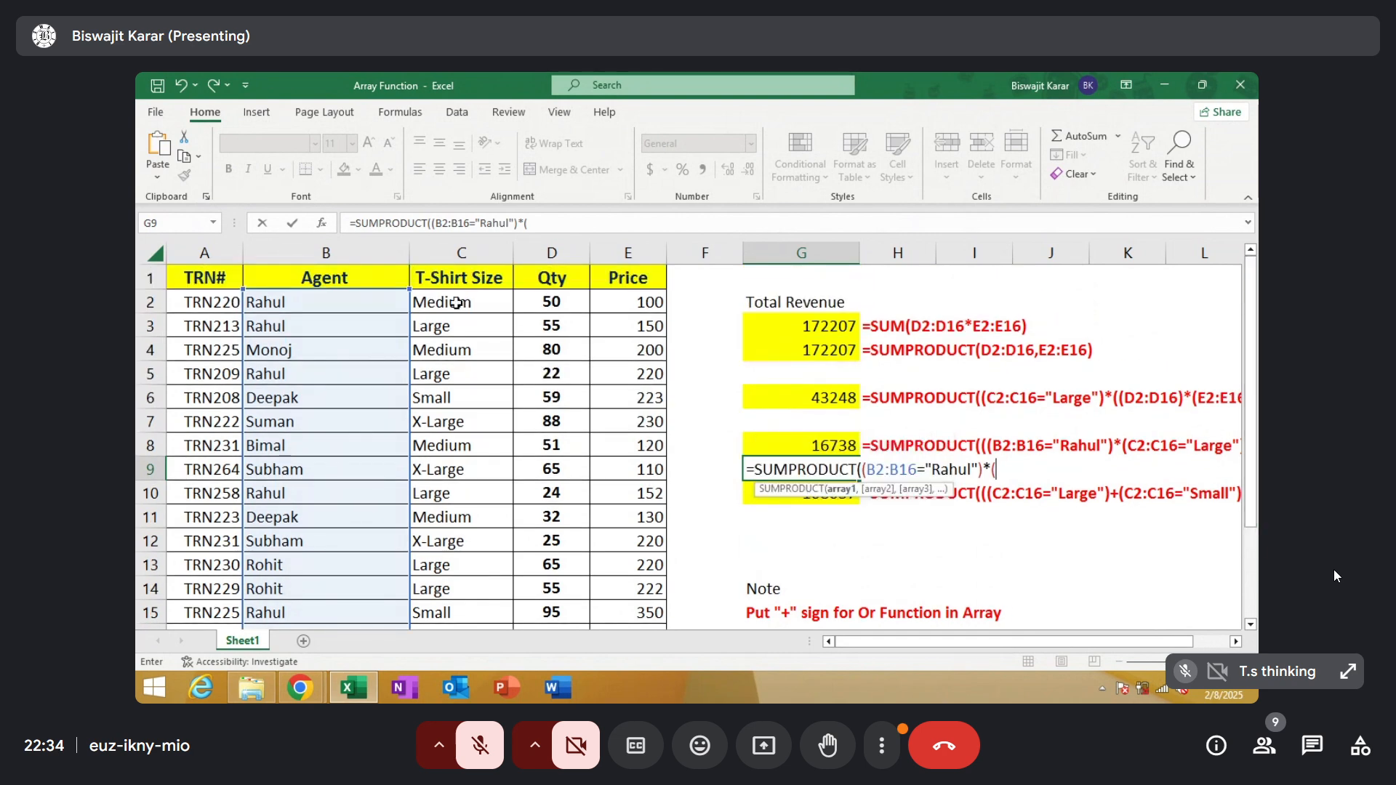
{"action": "left_click_drag", "start_coordinate": [456, 302], "coordinate": [450, 589]}
{"action": "type", "text": "="}
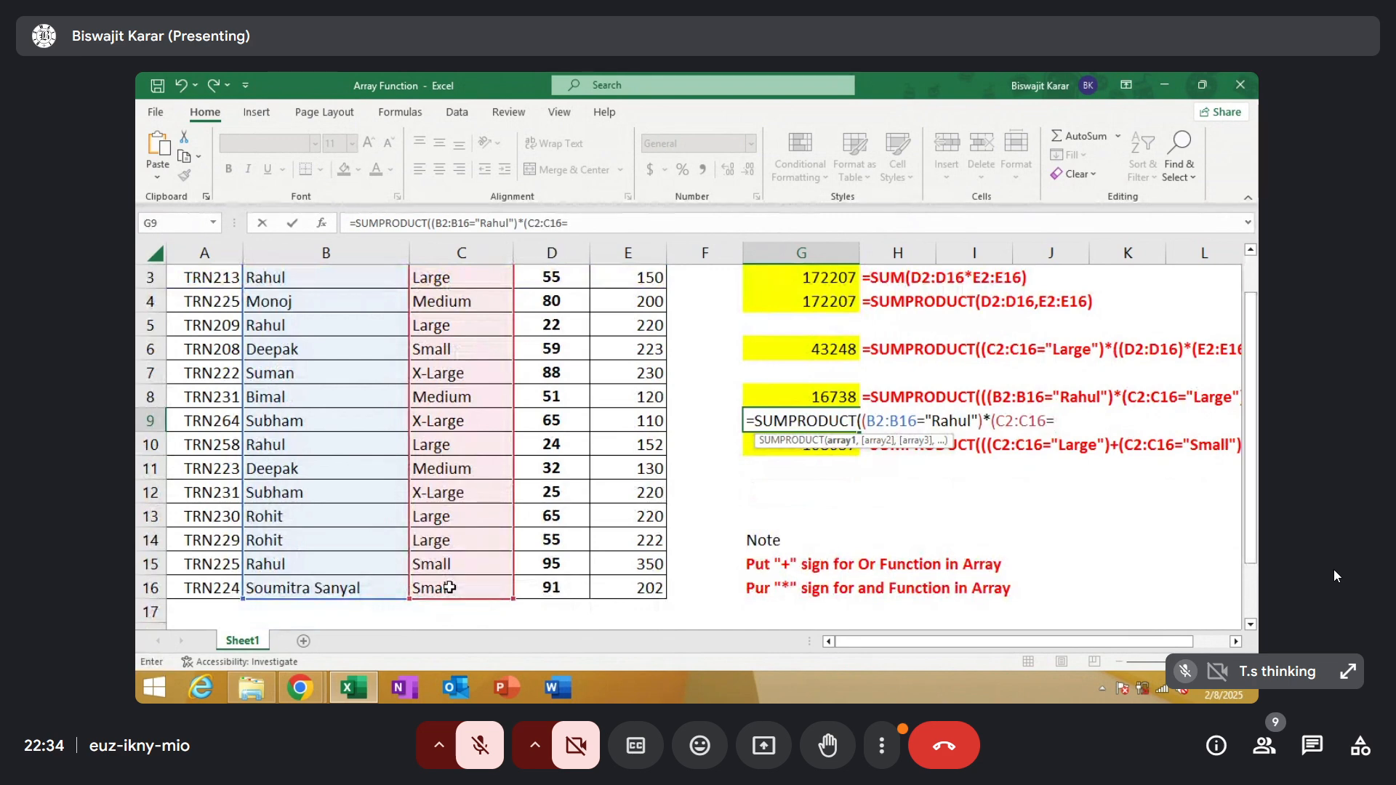
{"action": "type", "text": "\"Large\")"}
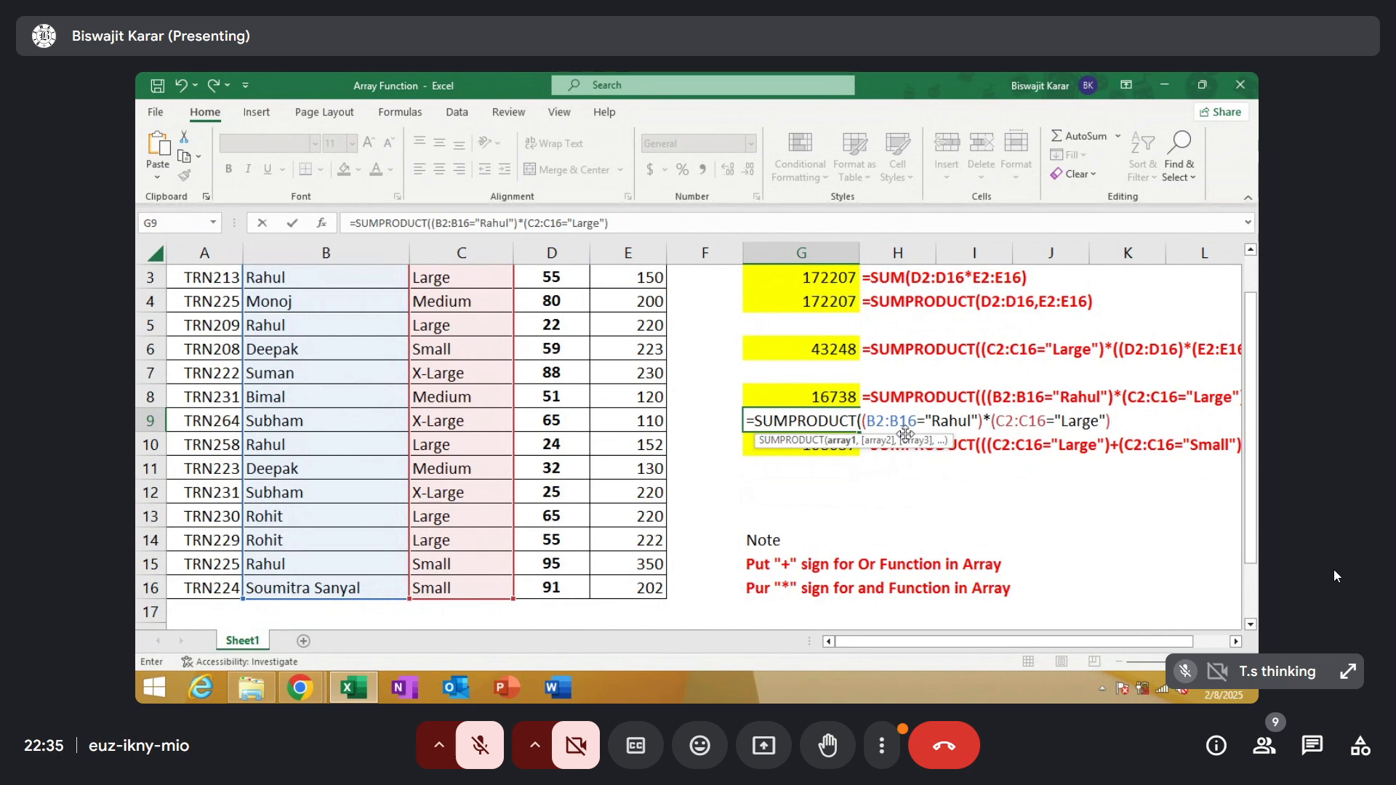
Enclose the agent and size conditions of the G9 formula together in an extra pair of parentheses
{"action": "left_click", "coordinate": [870, 421]}
{"action": "type", "text": "("}
{"action": "type", "text": "("}
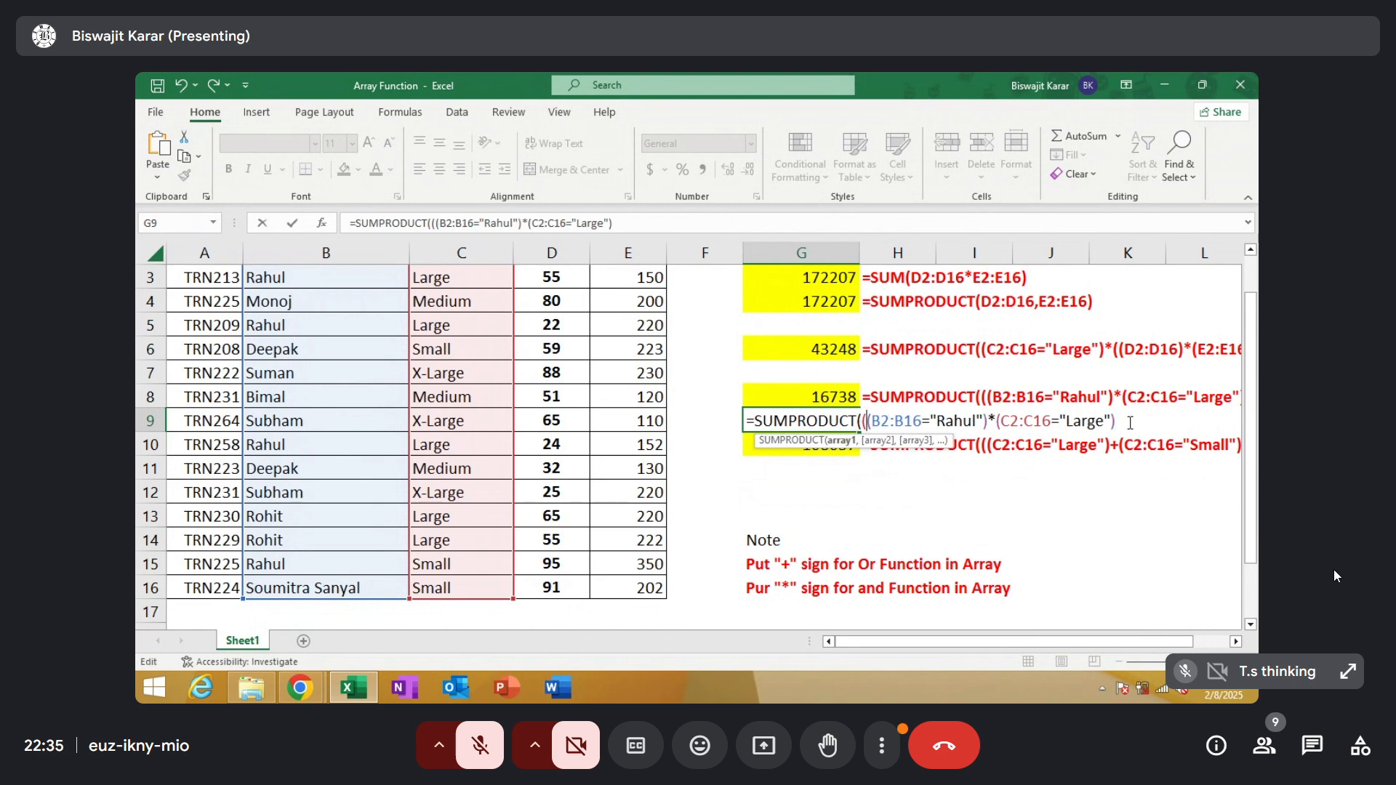
{"action": "type", "text": ")"}
{"action": "left_click_drag", "start_coordinate": [981, 658], "coordinate": [986, 639]}
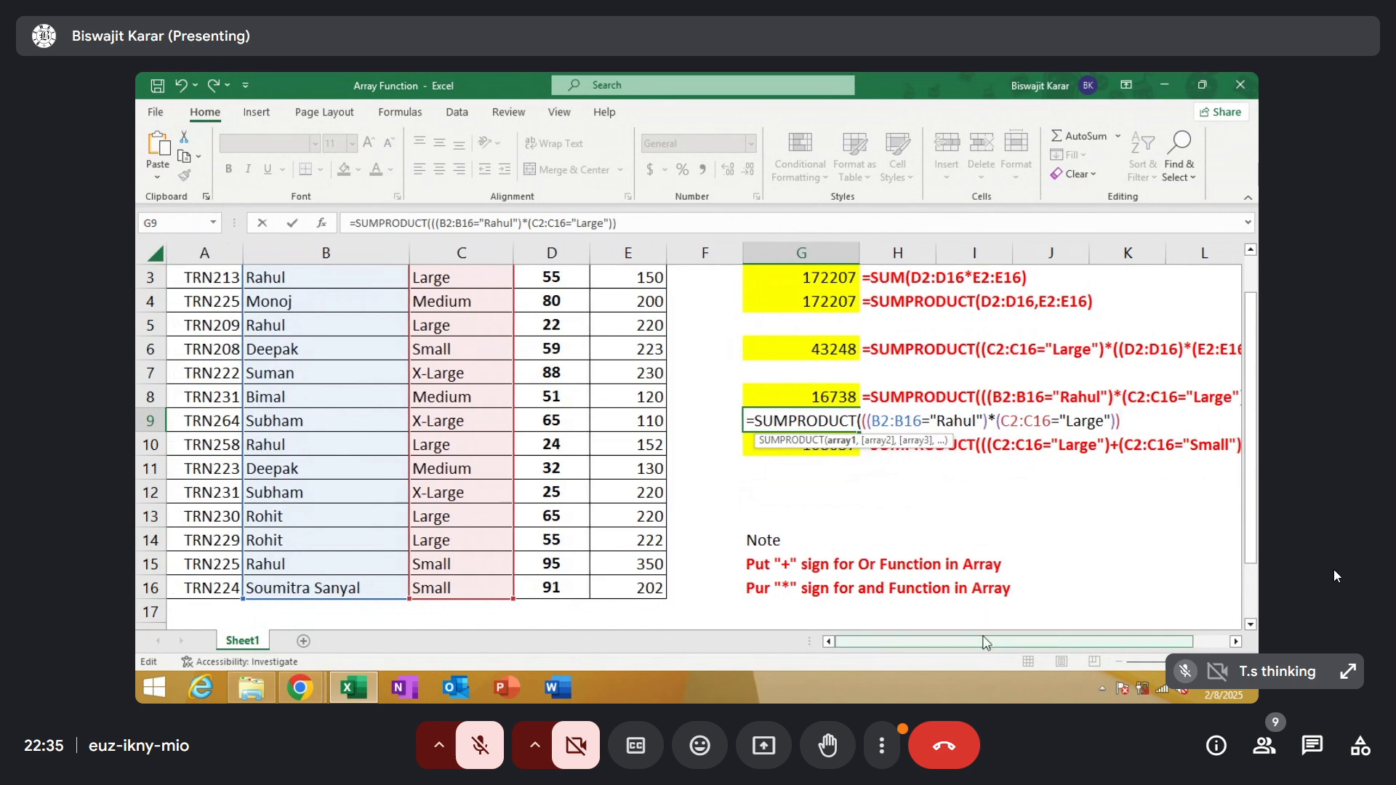
Add a second SUMPRODUCT array to the G9 formula that multiplies Qty by Price as (D2:D16)*(E2:E16)
{"action": "type", "text": ",("}
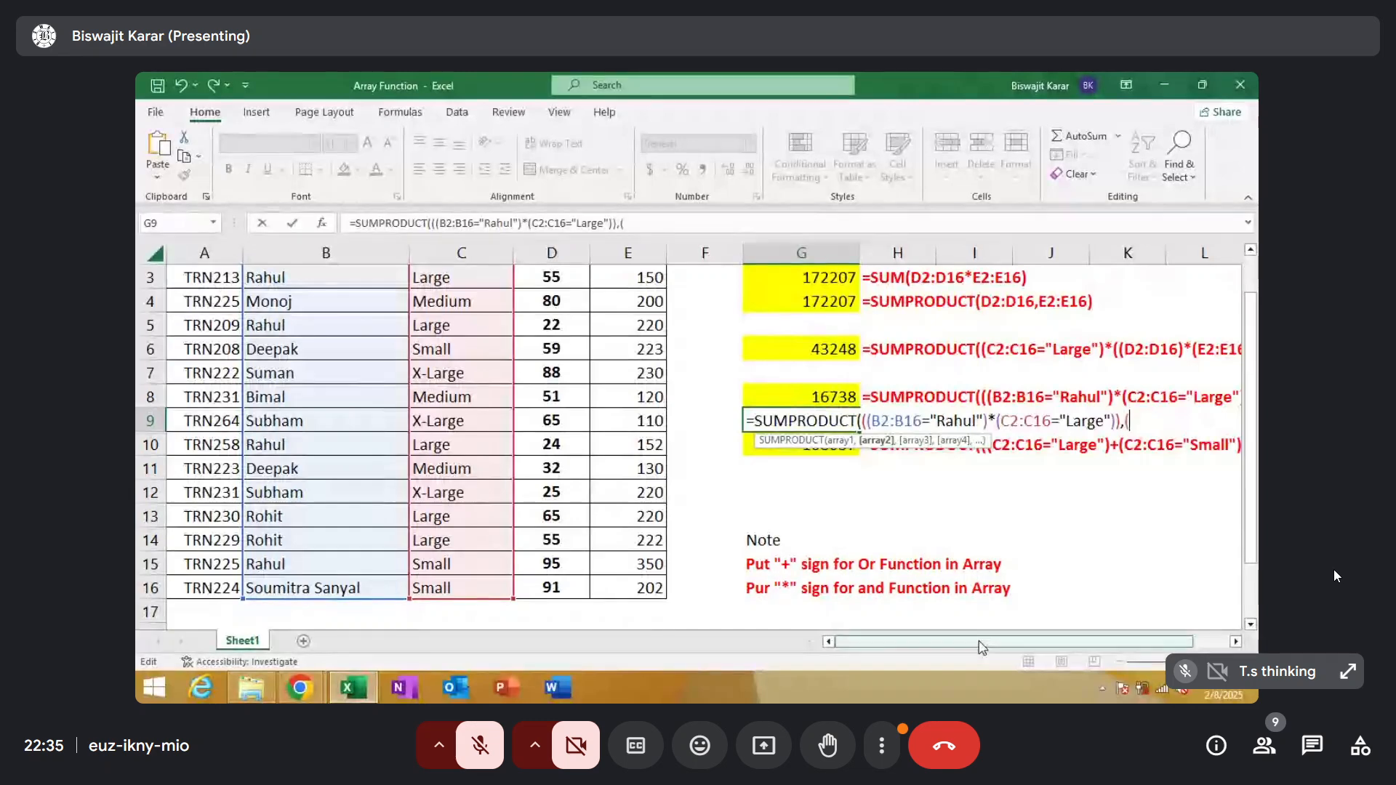
{"action": "left_click_drag", "start_coordinate": [1250, 494], "coordinate": [1250, 468]}
{"action": "left_click_drag", "start_coordinate": [546, 301], "coordinate": [552, 600]}
{"action": "type", "text": ")*"}
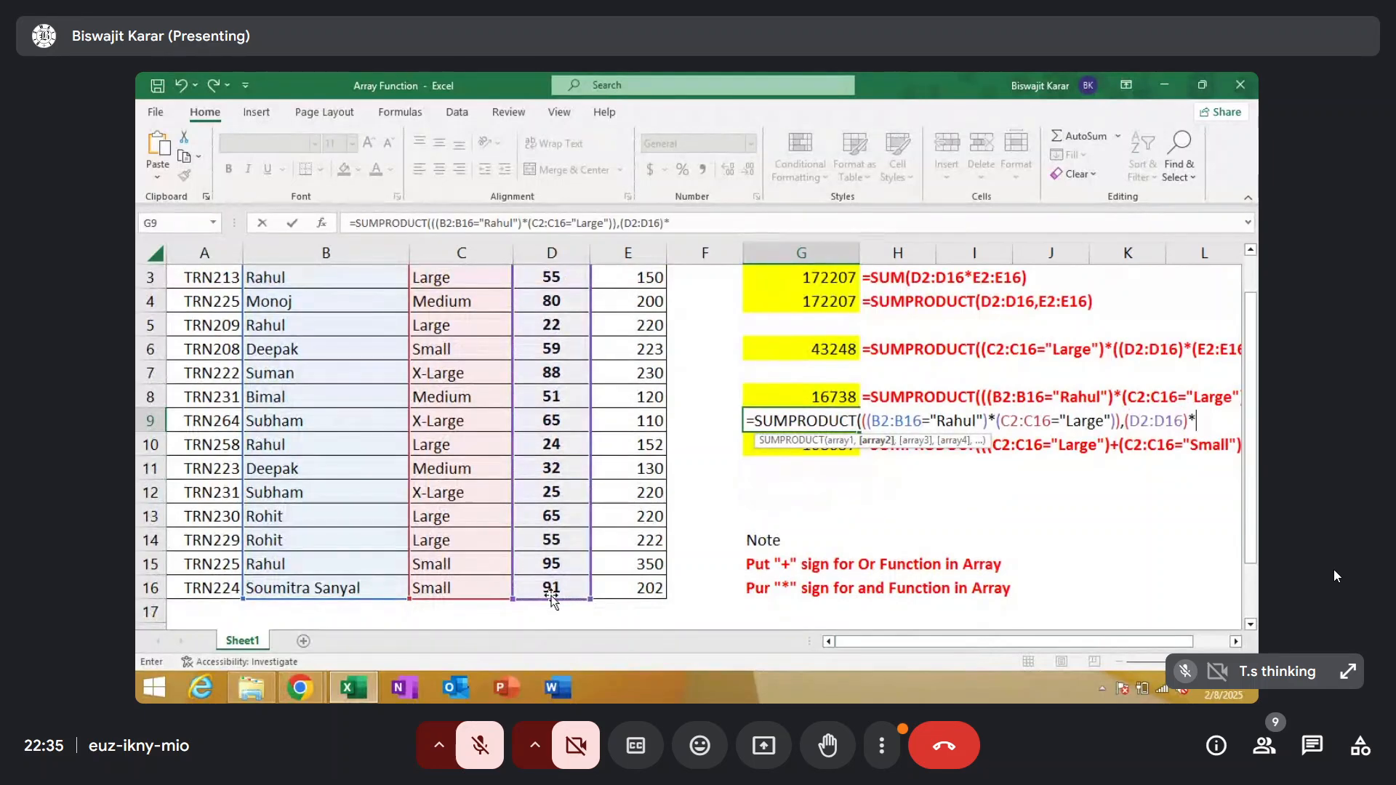
{"action": "type", "text": "("}
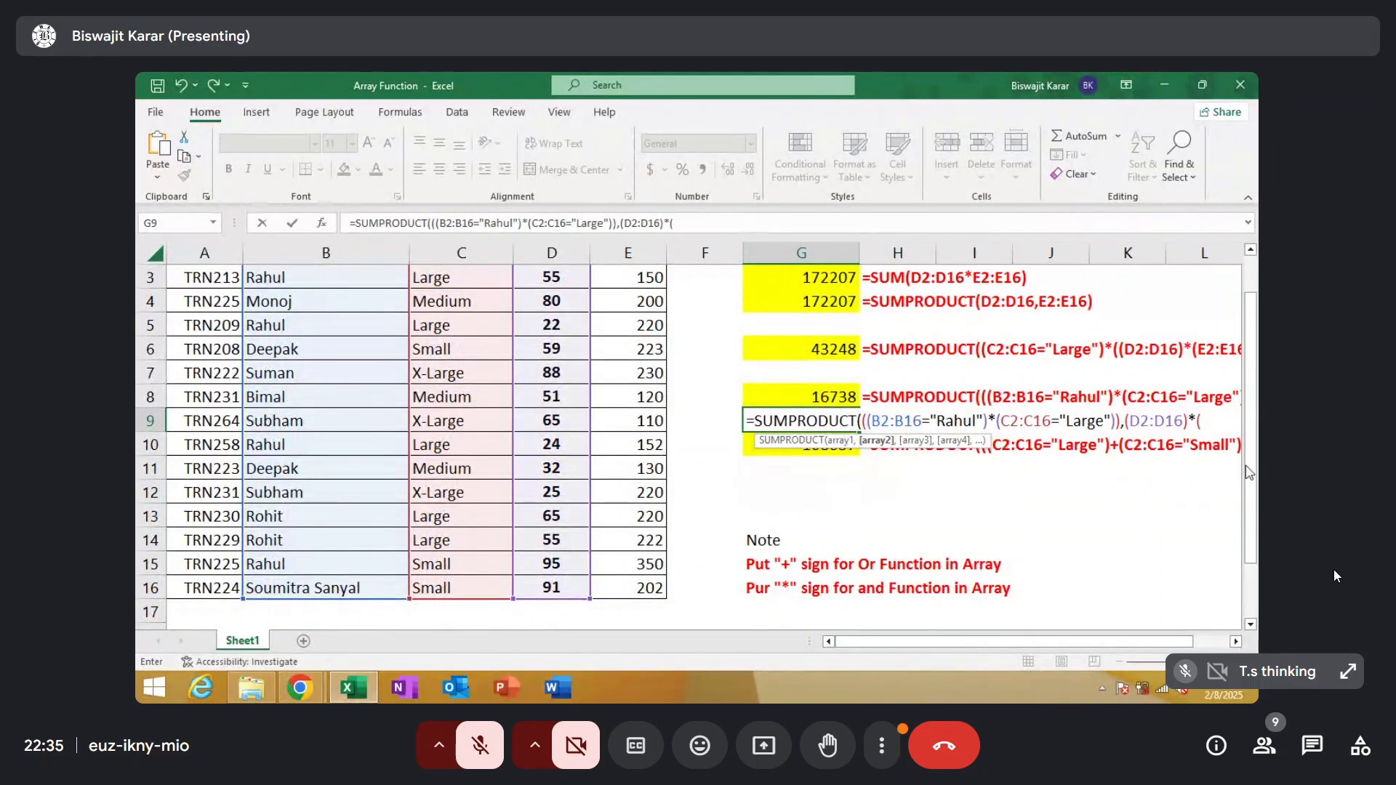
{"action": "scroll", "coordinate": [1252, 474], "scroll_direction": "up", "scroll_amount": 1}
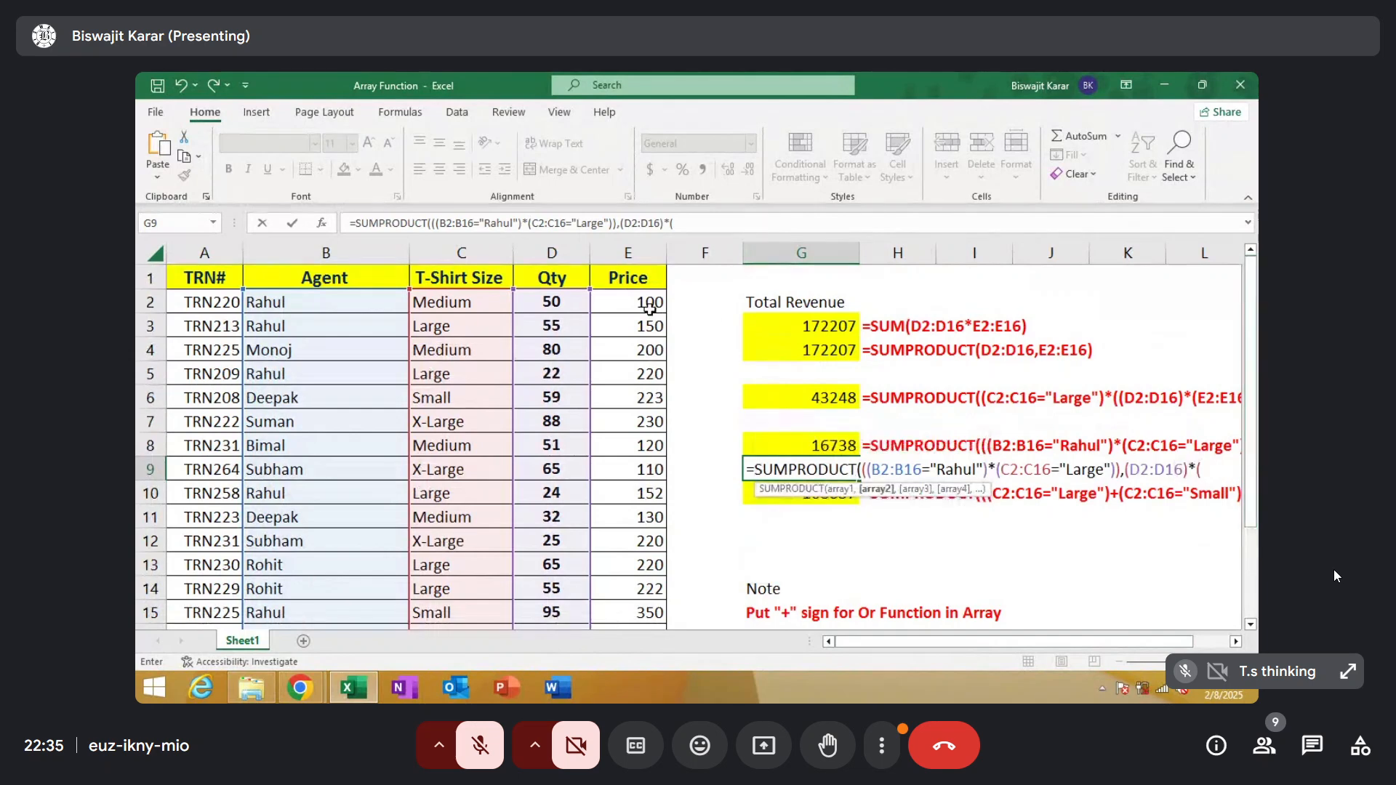
{"action": "left_click_drag", "start_coordinate": [649, 308], "coordinate": [623, 589]}
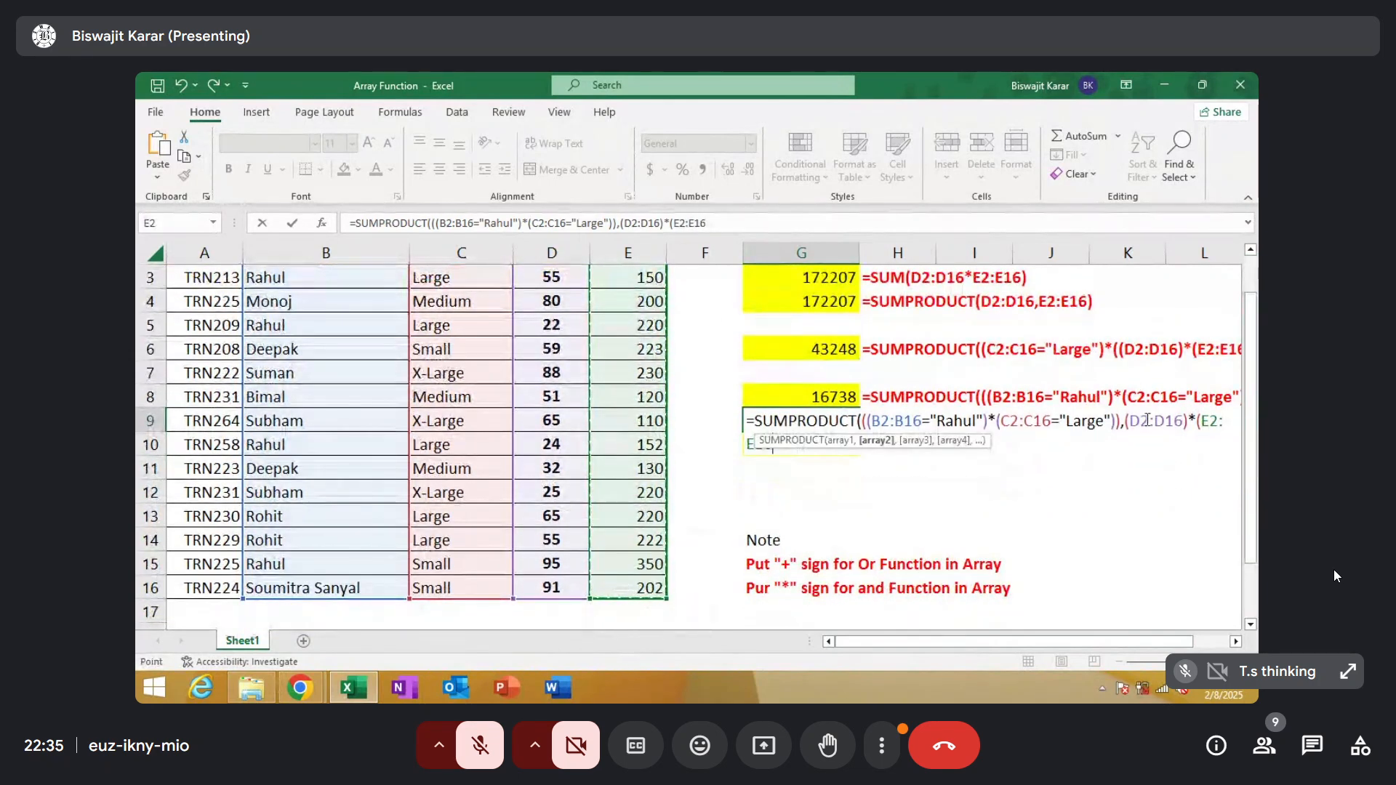
{"action": "type", "text": ")"}
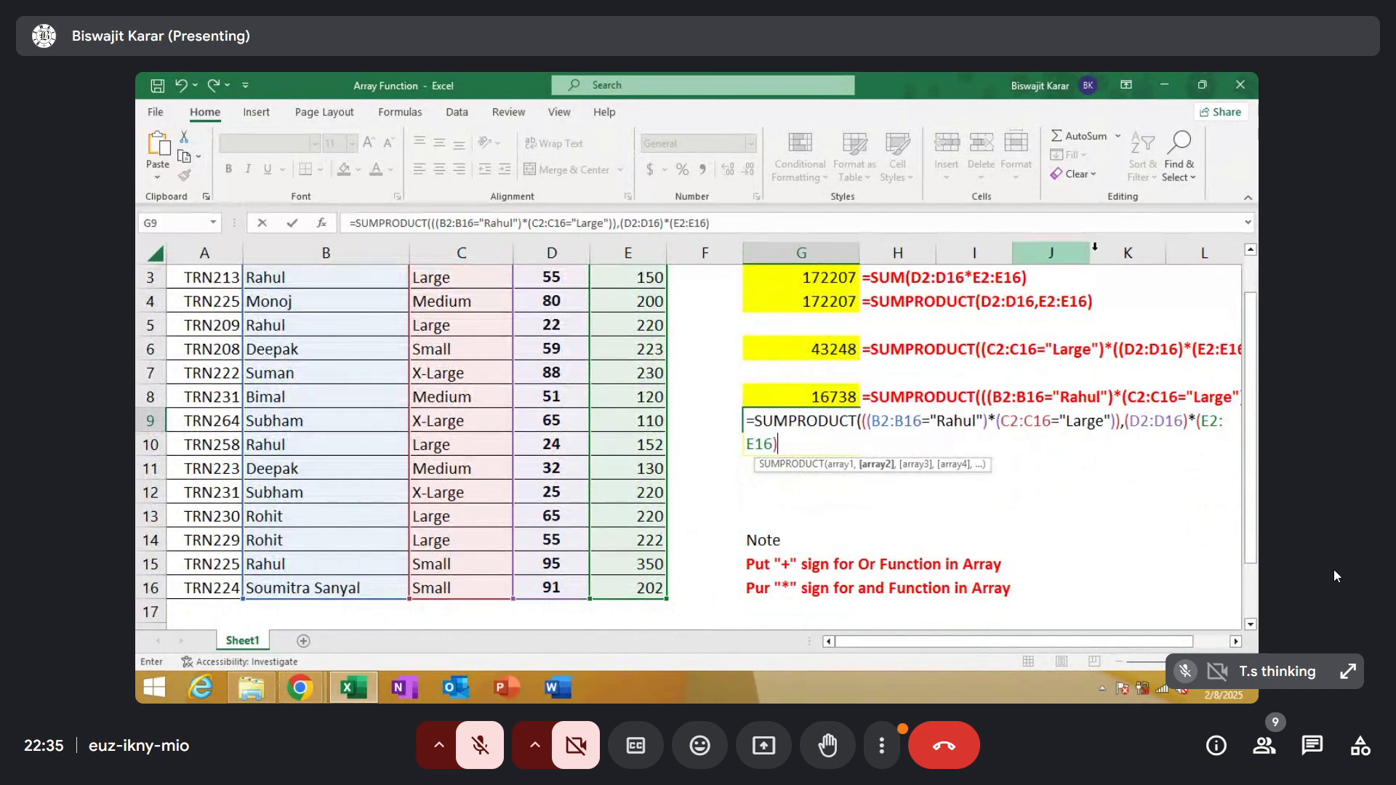
Wrap the Qty and Price product in the G9 formula in outer parentheses, close SUMPRODUCT and commit it as an array formula
{"action": "left_click", "coordinate": [1143, 422]}
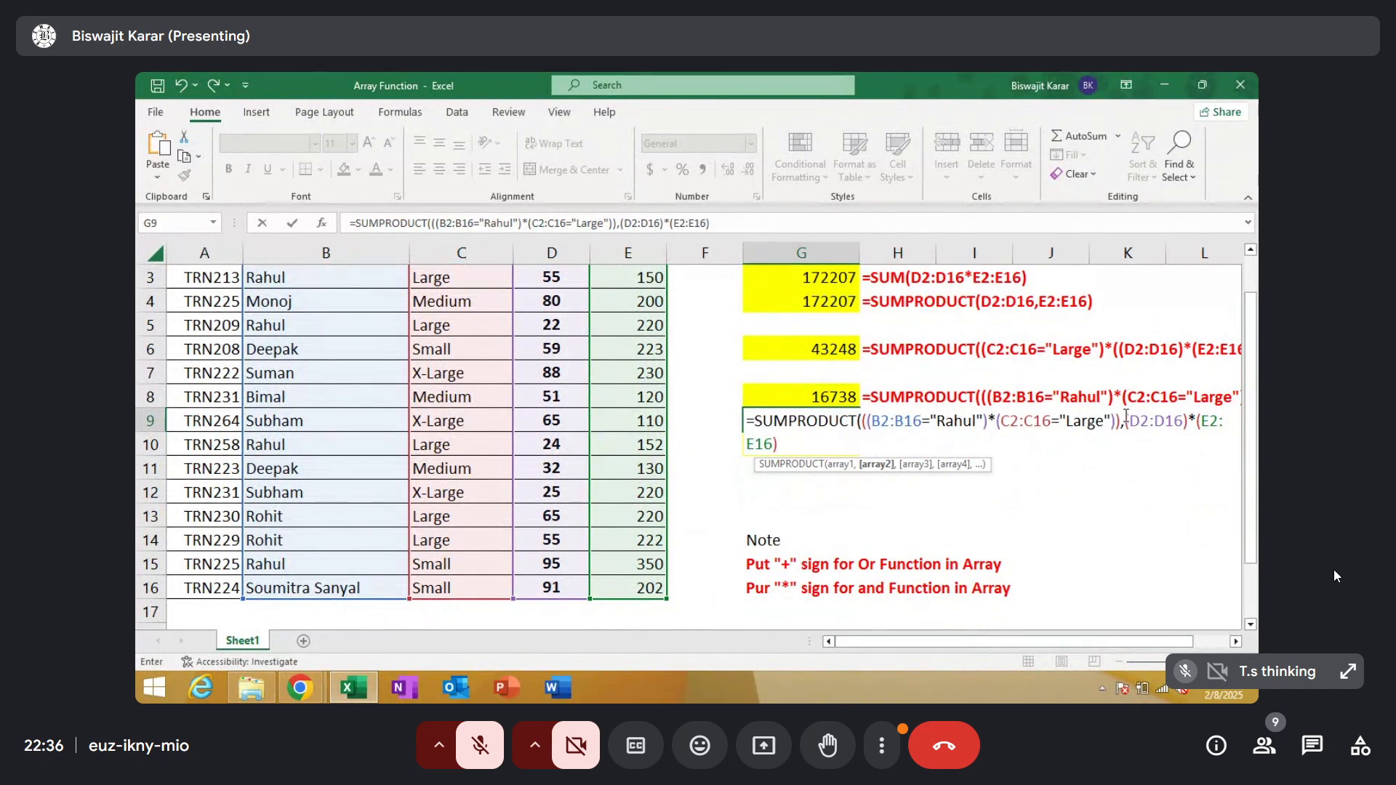
{"action": "type", "text": "("}
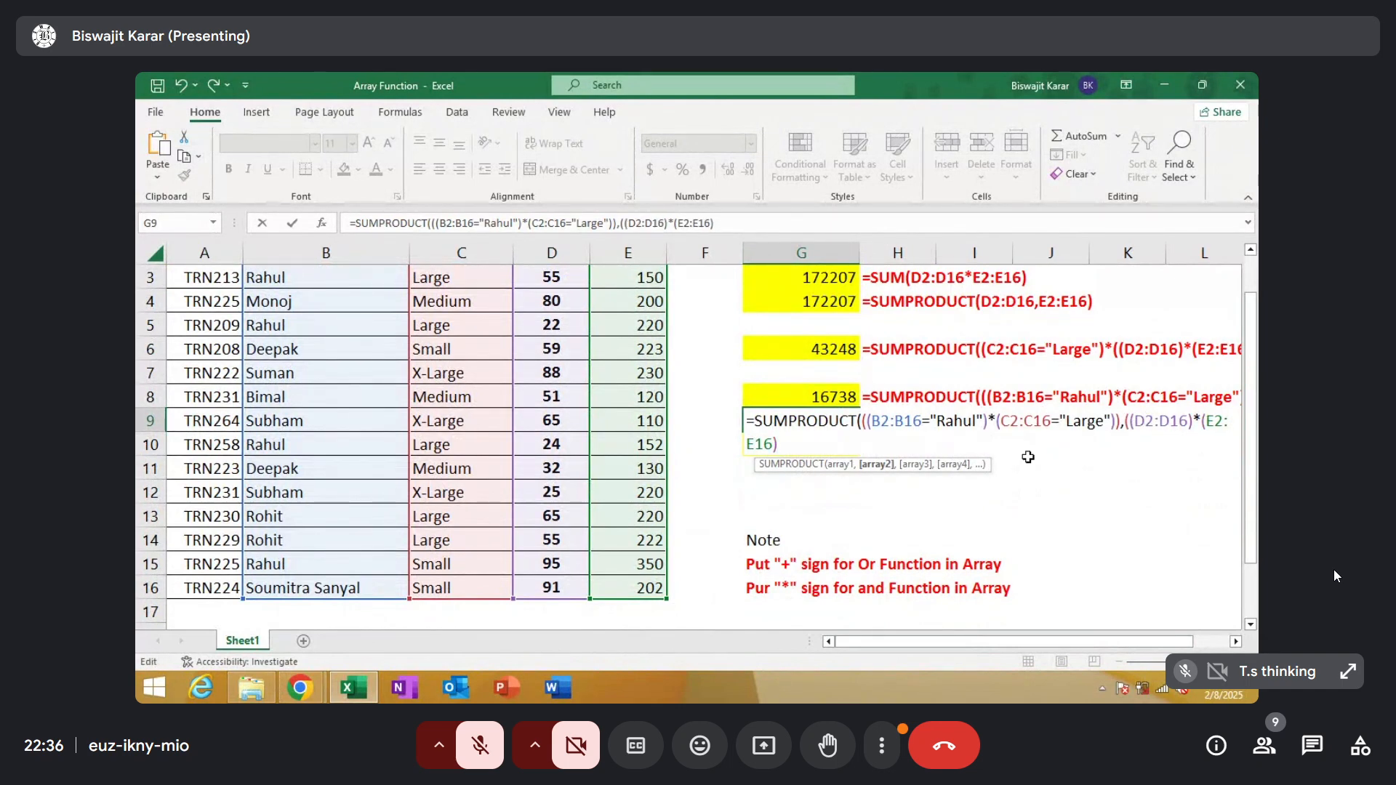
{"action": "left_click", "coordinate": [785, 443]}
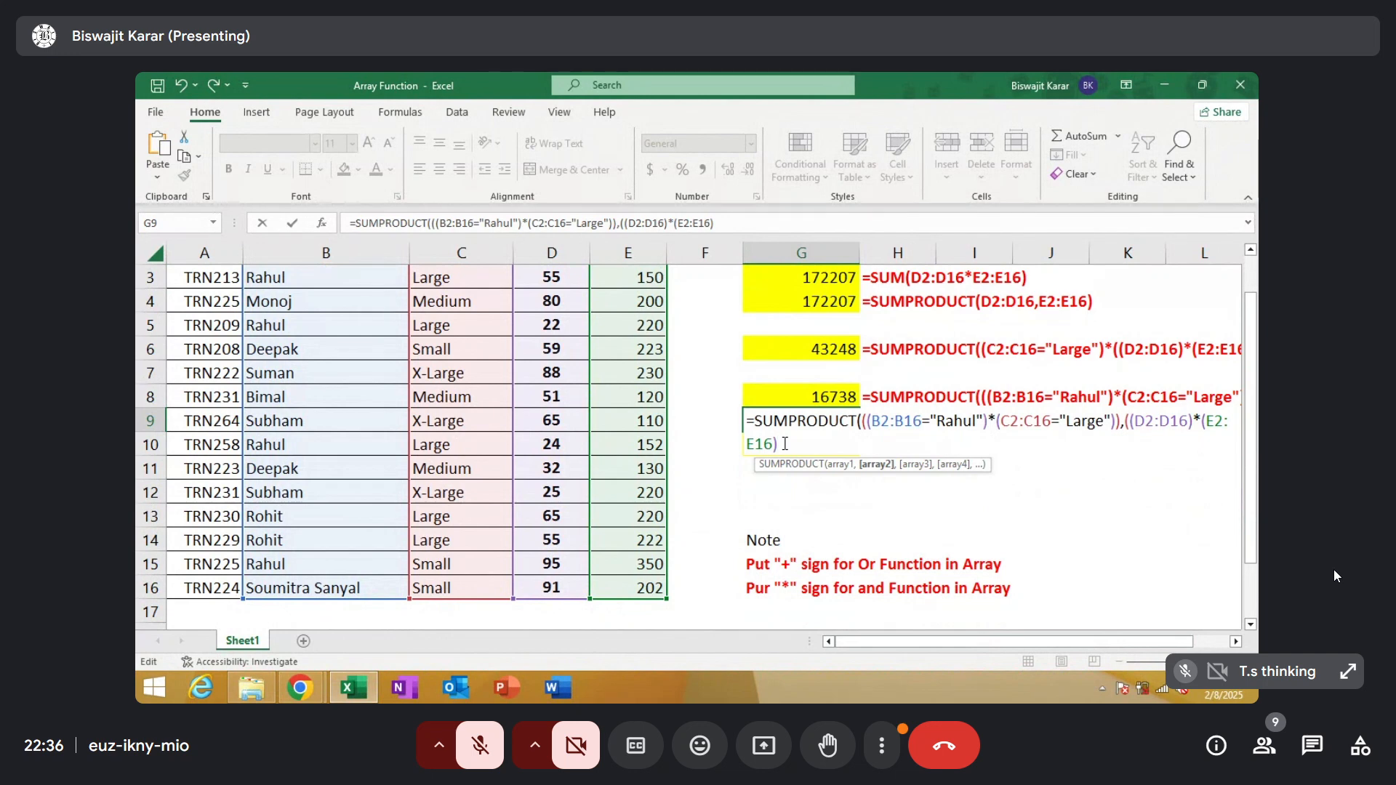
{"action": "type", "text": ")"}
{"action": "type", "text": ")"}
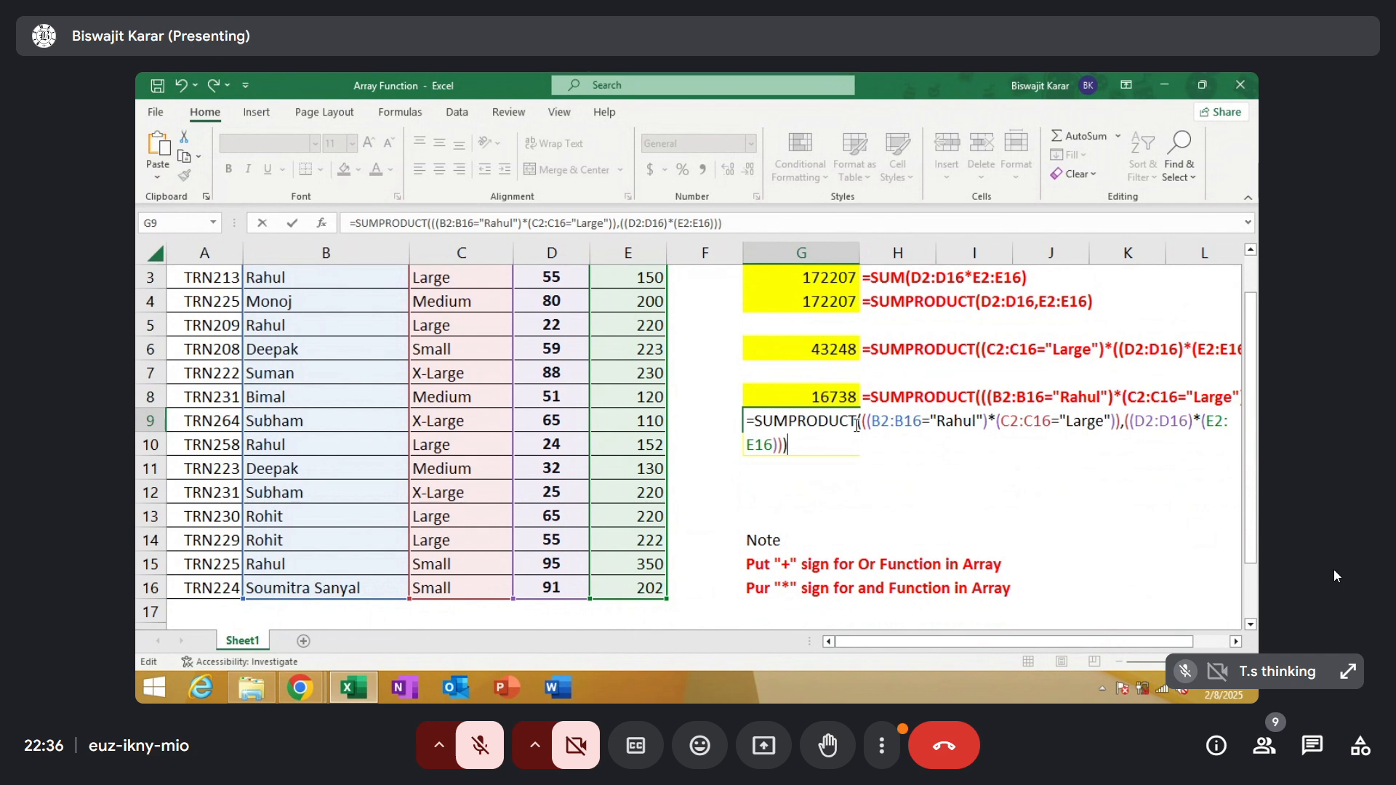
{"action": "key", "text": "ctrl+shift+Return"}
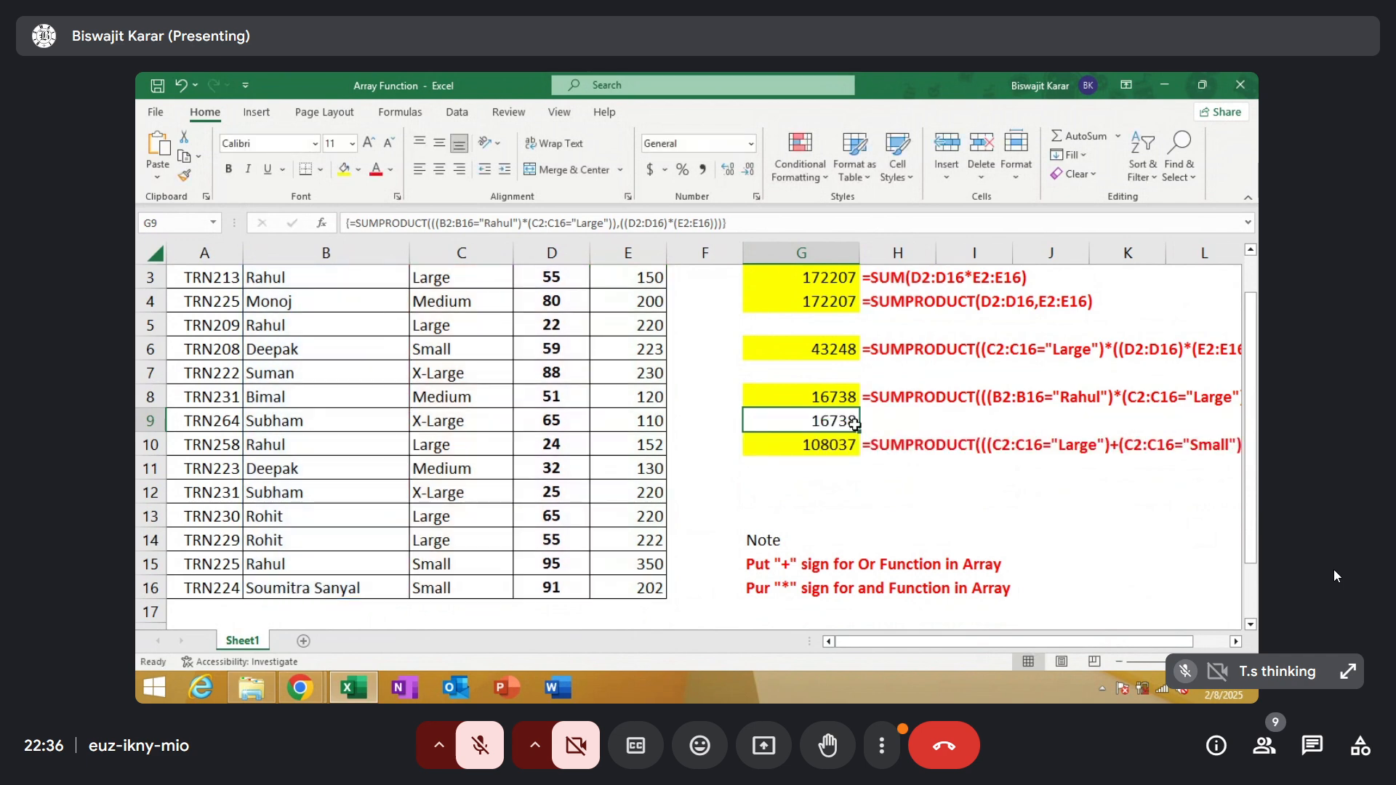
Clear G9 and begin a new SUMPRODUCT formula there with a parenthesised condition matching B2:B16 to the agent named in row 8's formula text
{"action": "key", "text": "Delete"}
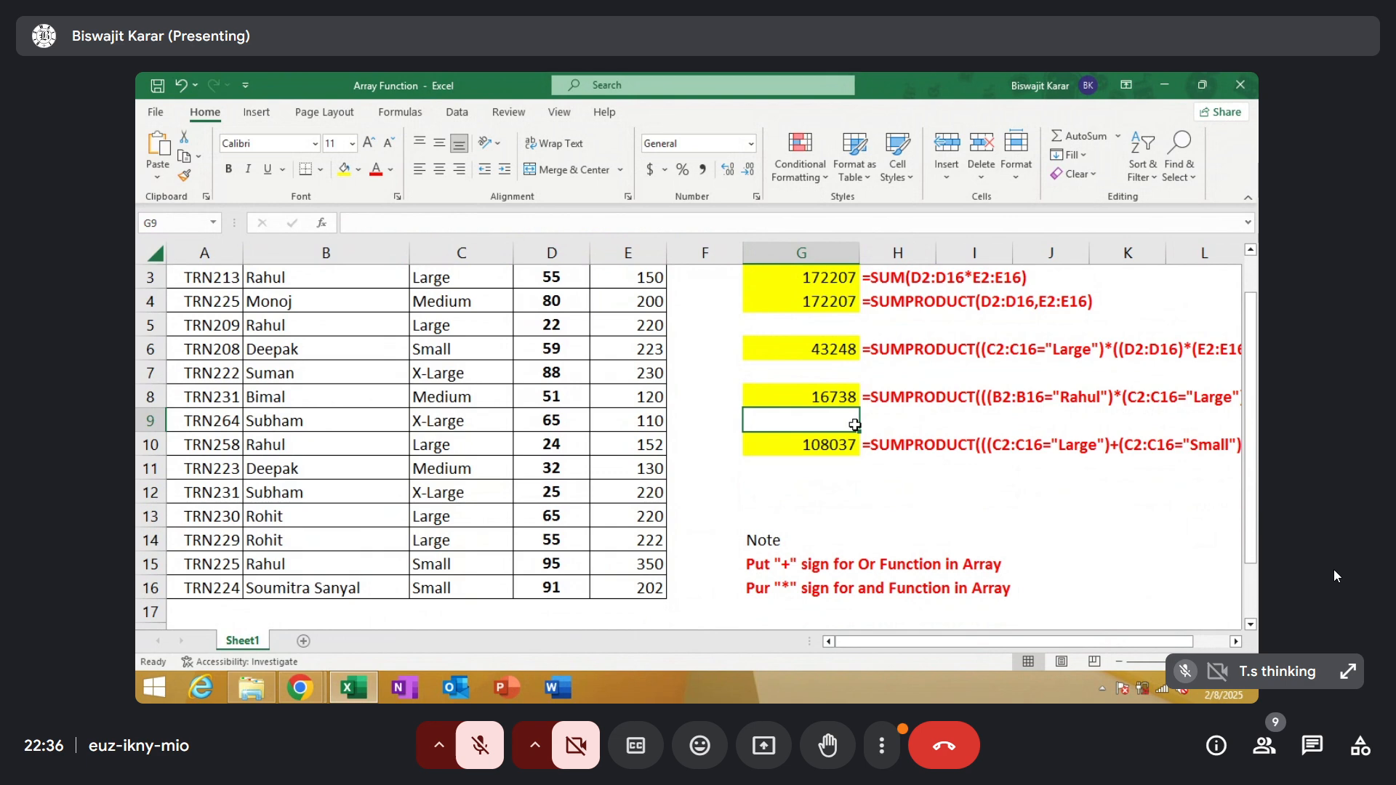
{"action": "type", "text": "=sum"}
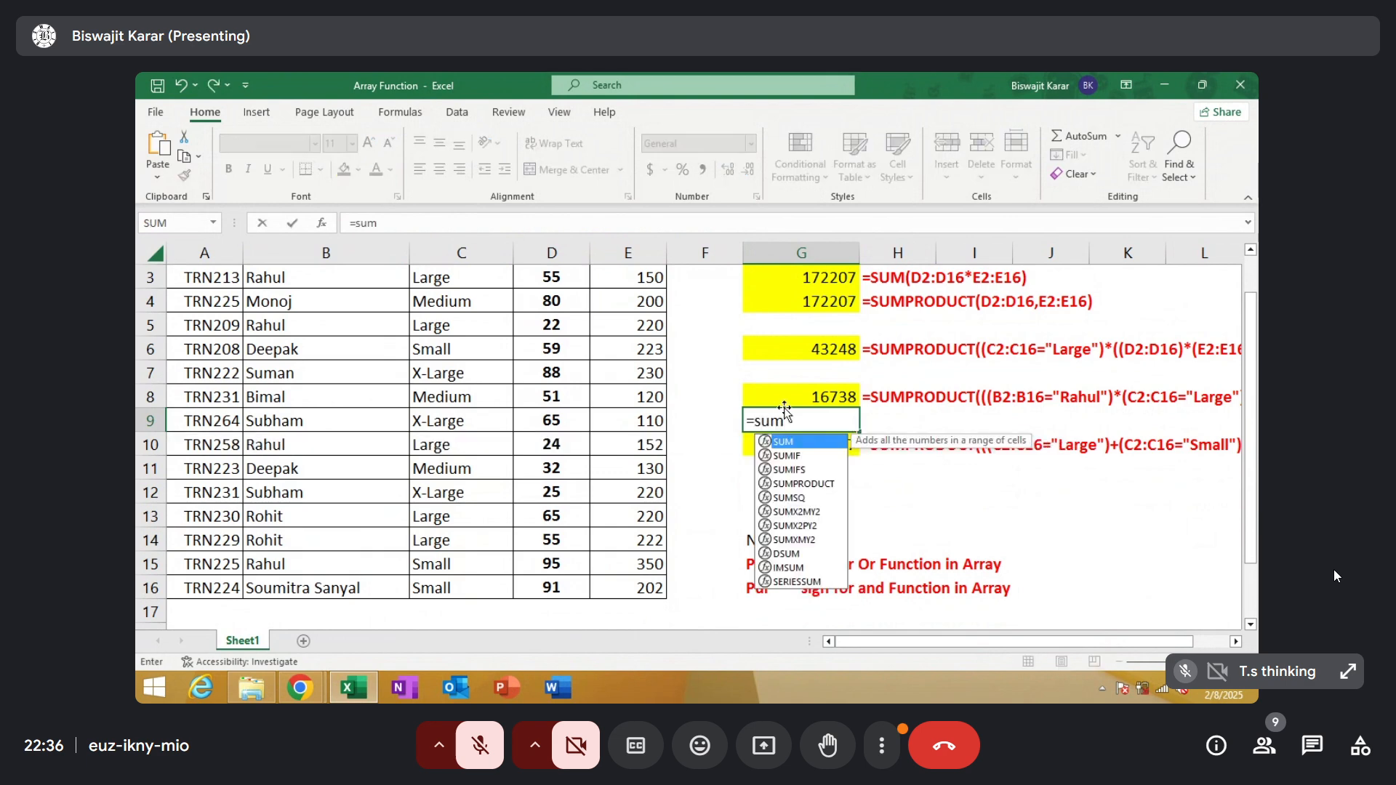
{"action": "double_click", "coordinate": [813, 482]}
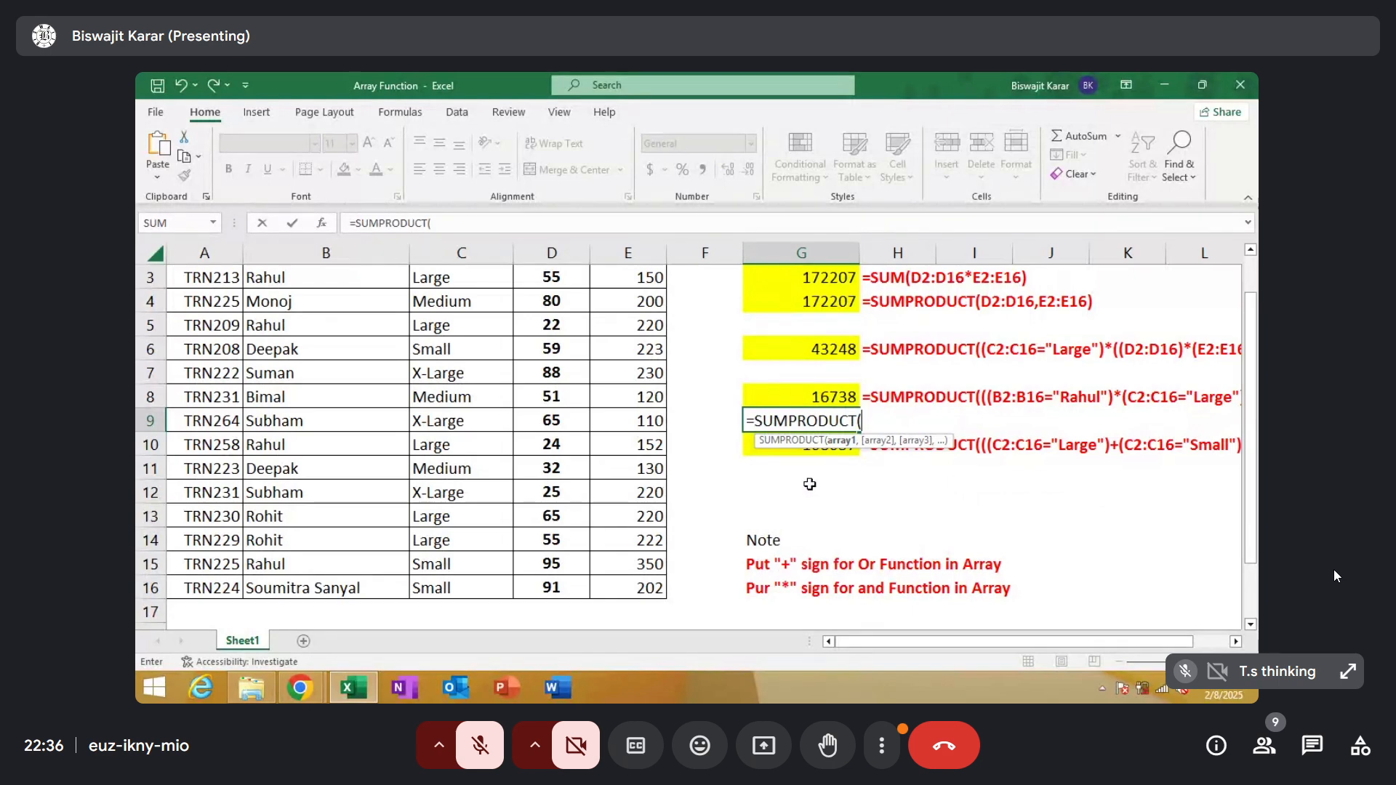
{"action": "type", "text": "("}
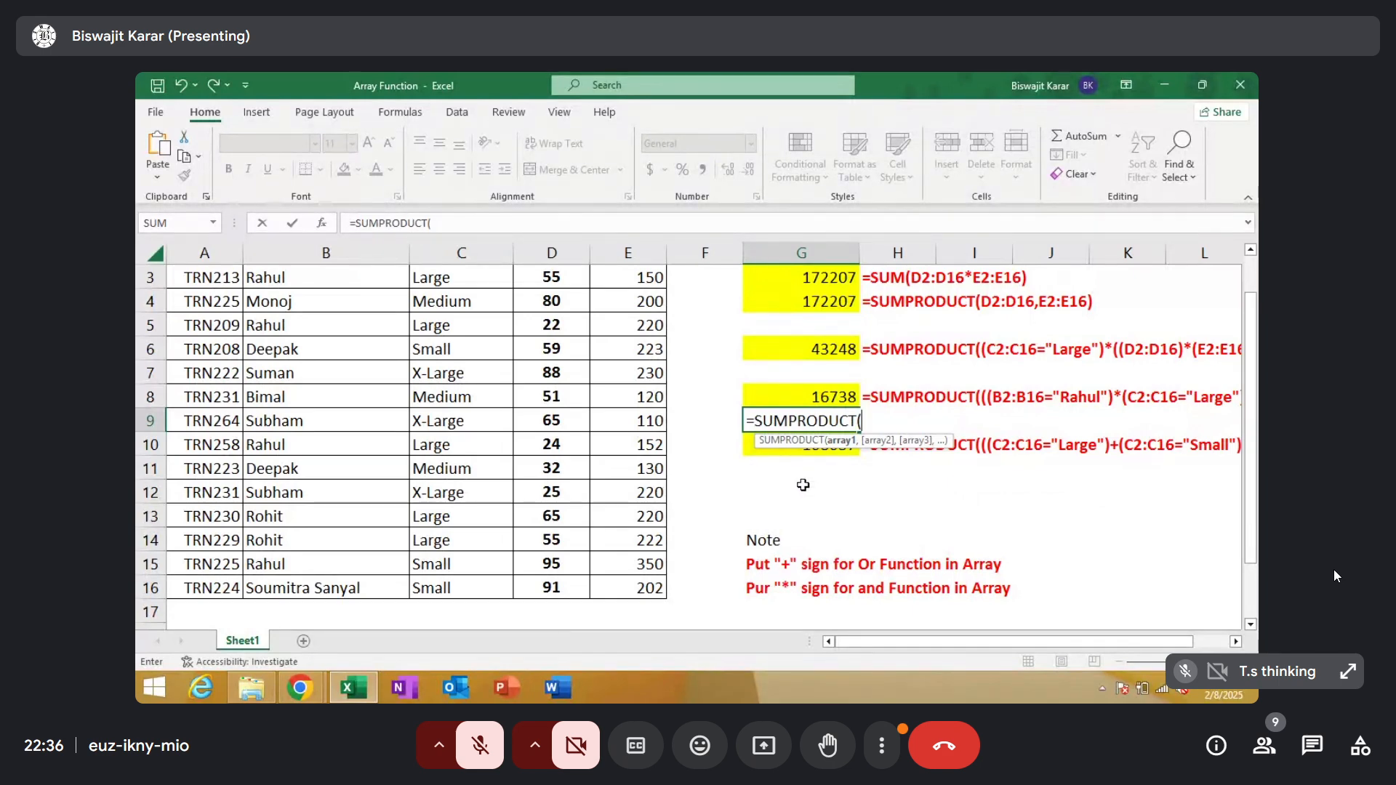
{"action": "left_click_drag", "start_coordinate": [1253, 465], "coordinate": [1254, 430]}
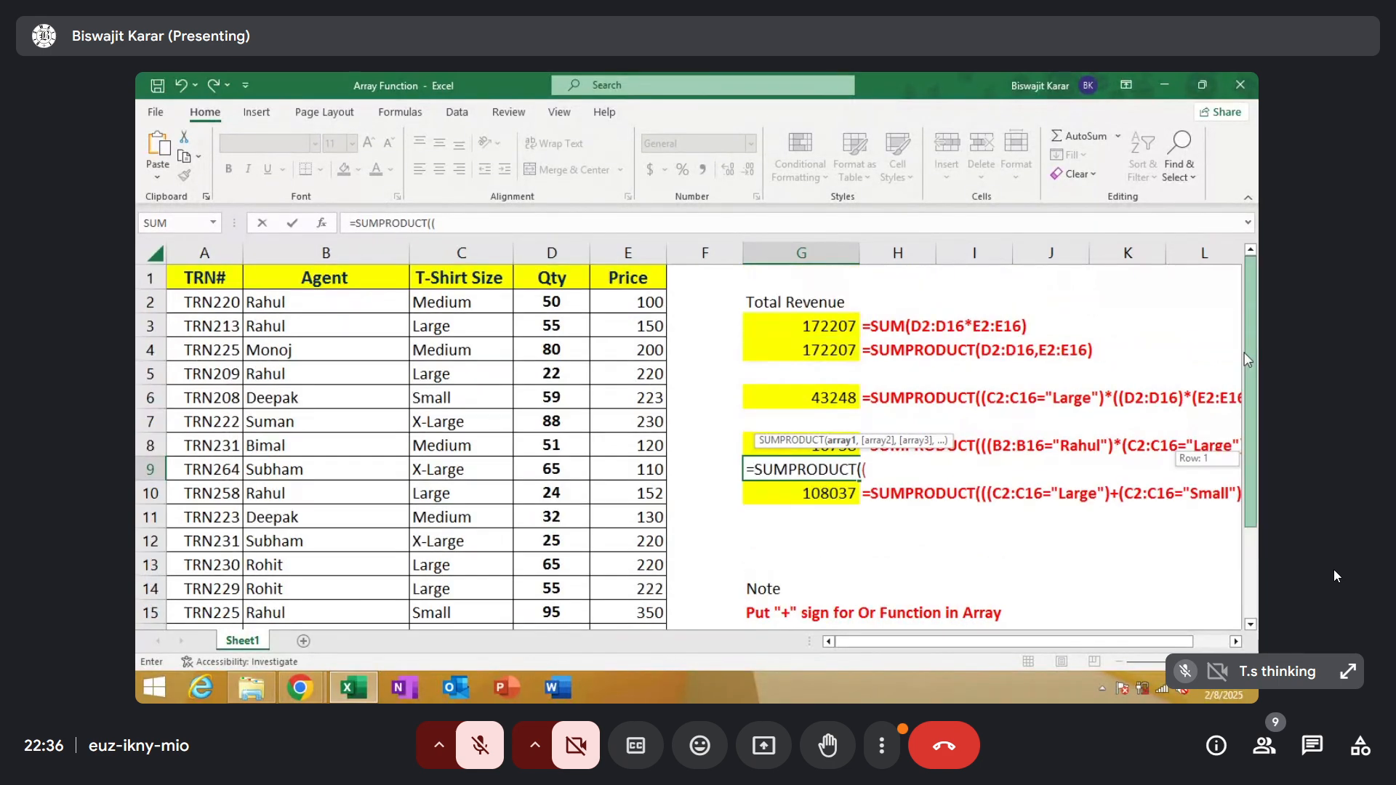
{"action": "left_click_drag", "start_coordinate": [385, 302], "coordinate": [367, 591]}
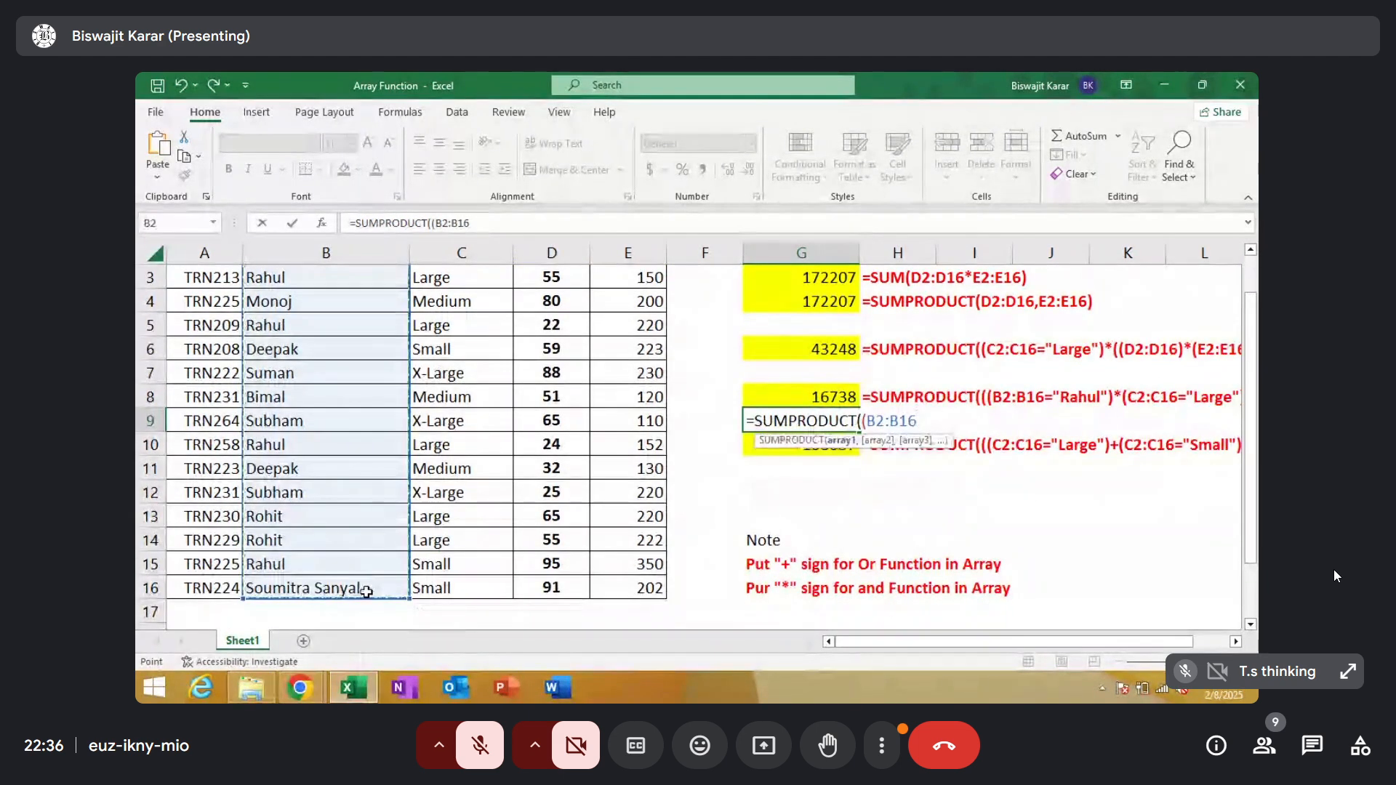
{"action": "type", "text": "="}
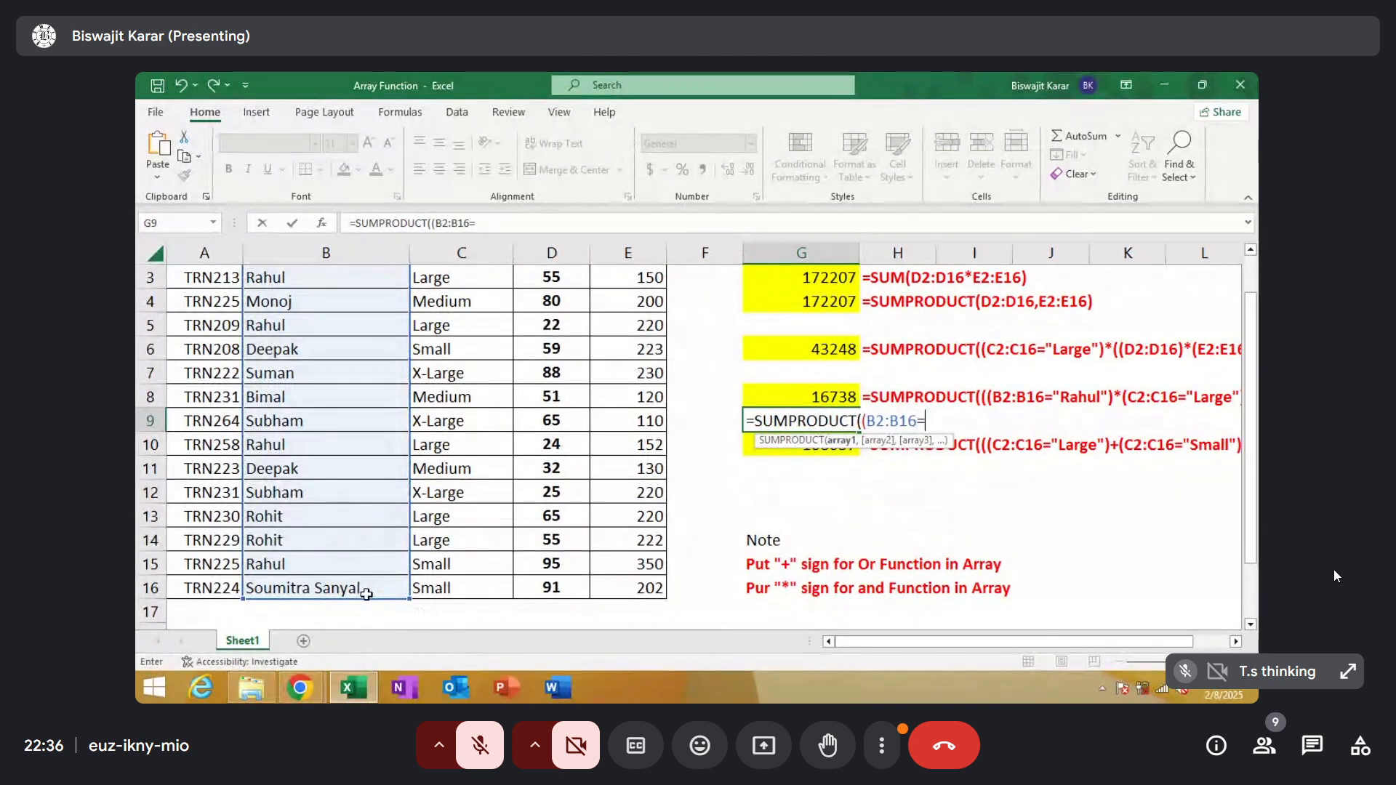
{"action": "type", "text": "\"Rahul\")"}
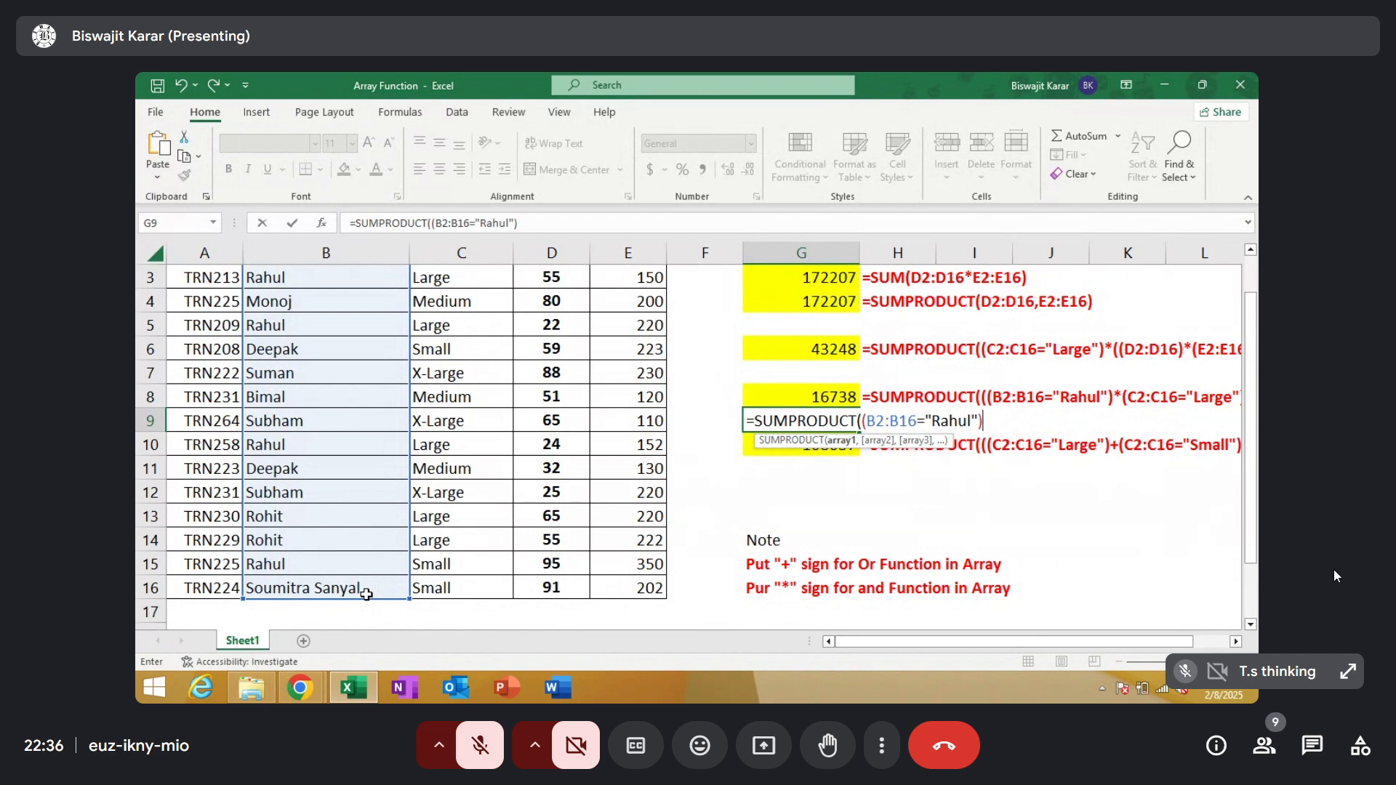
Extend the new G9 formula with an AND condition, multiplying by (C2:C16="Large")
{"action": "type", "text": "*("}
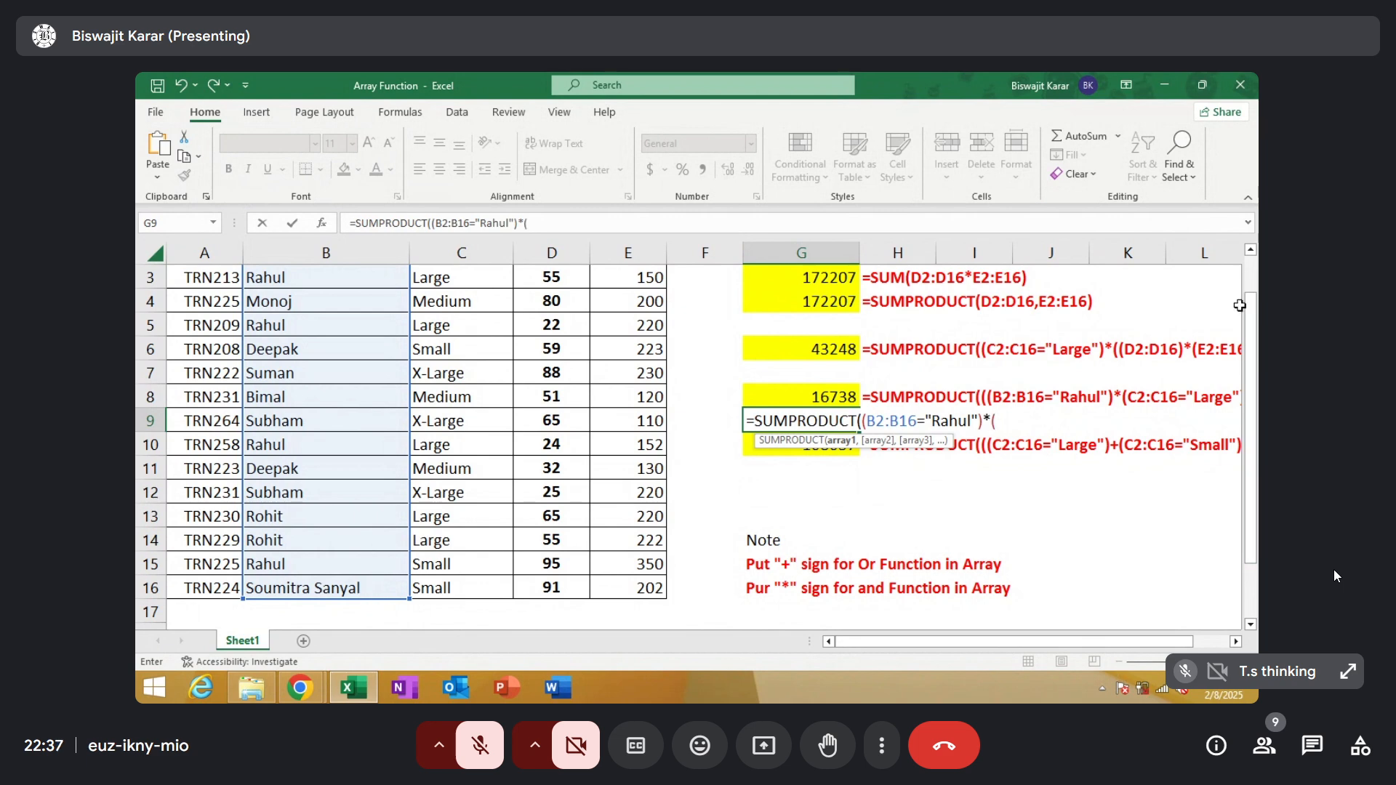
{"action": "left_click_drag", "start_coordinate": [1252, 326], "coordinate": [1253, 326]}
{"action": "left_click_drag", "start_coordinate": [482, 307], "coordinate": [461, 590]}
{"action": "type", "text": "="}
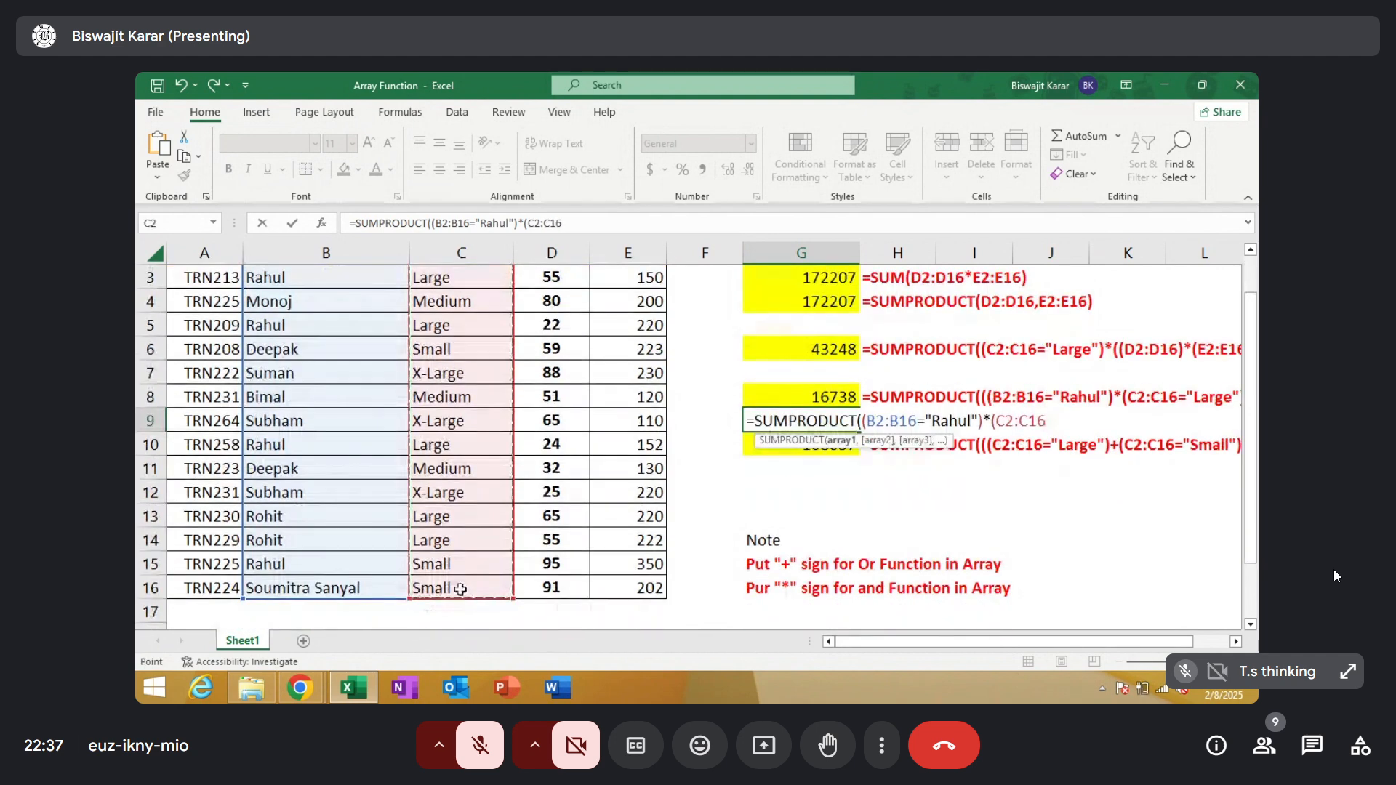
{"action": "type", "text": "\""}
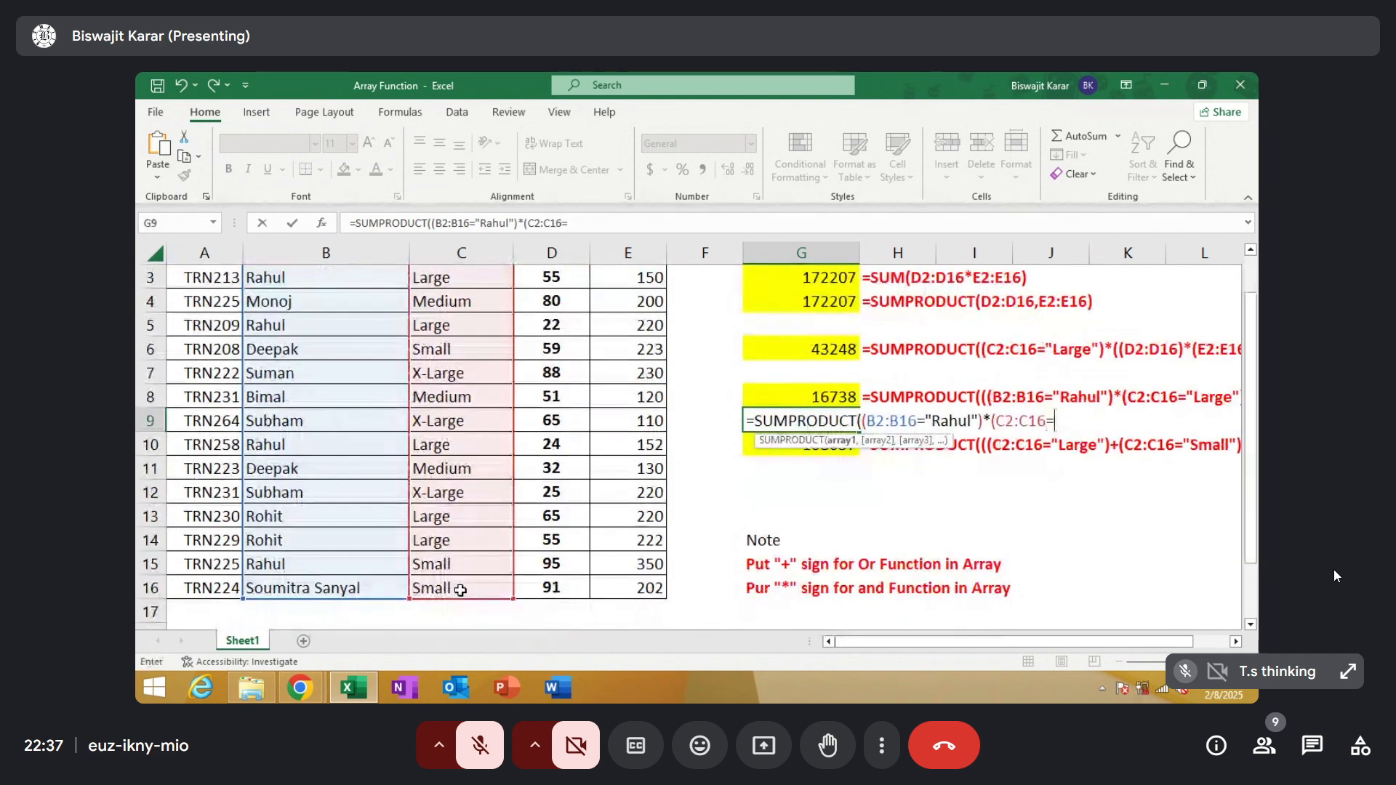
{"action": "type", "text": "Large\")"}
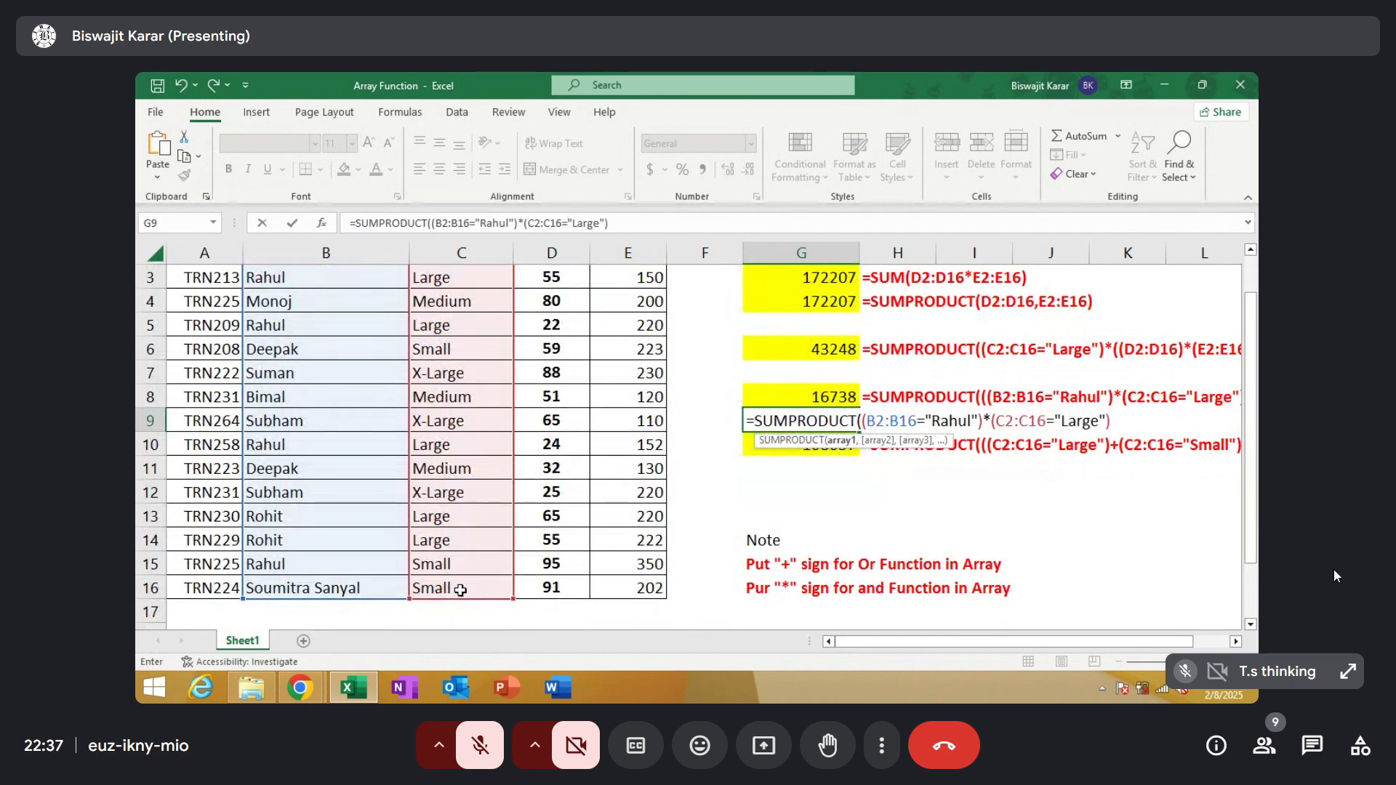
Group the two multiplied conditions in outer parentheses as SUMPRODUCT's first array in G9, followed by a comma
{"action": "left_click", "coordinate": [863, 422]}
{"action": "type", "text": "("}
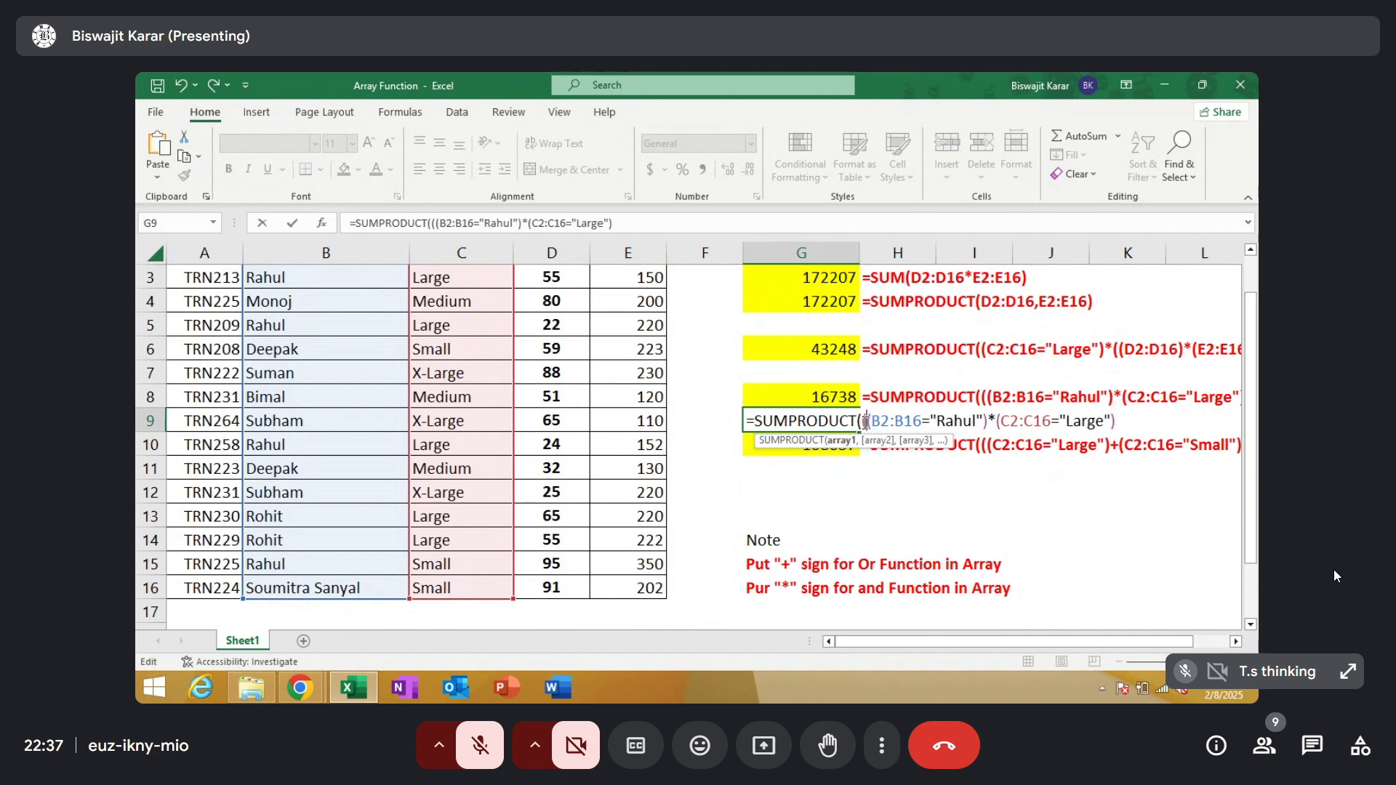
{"action": "left_click", "coordinate": [1120, 425]}
{"action": "type", "text": ","}
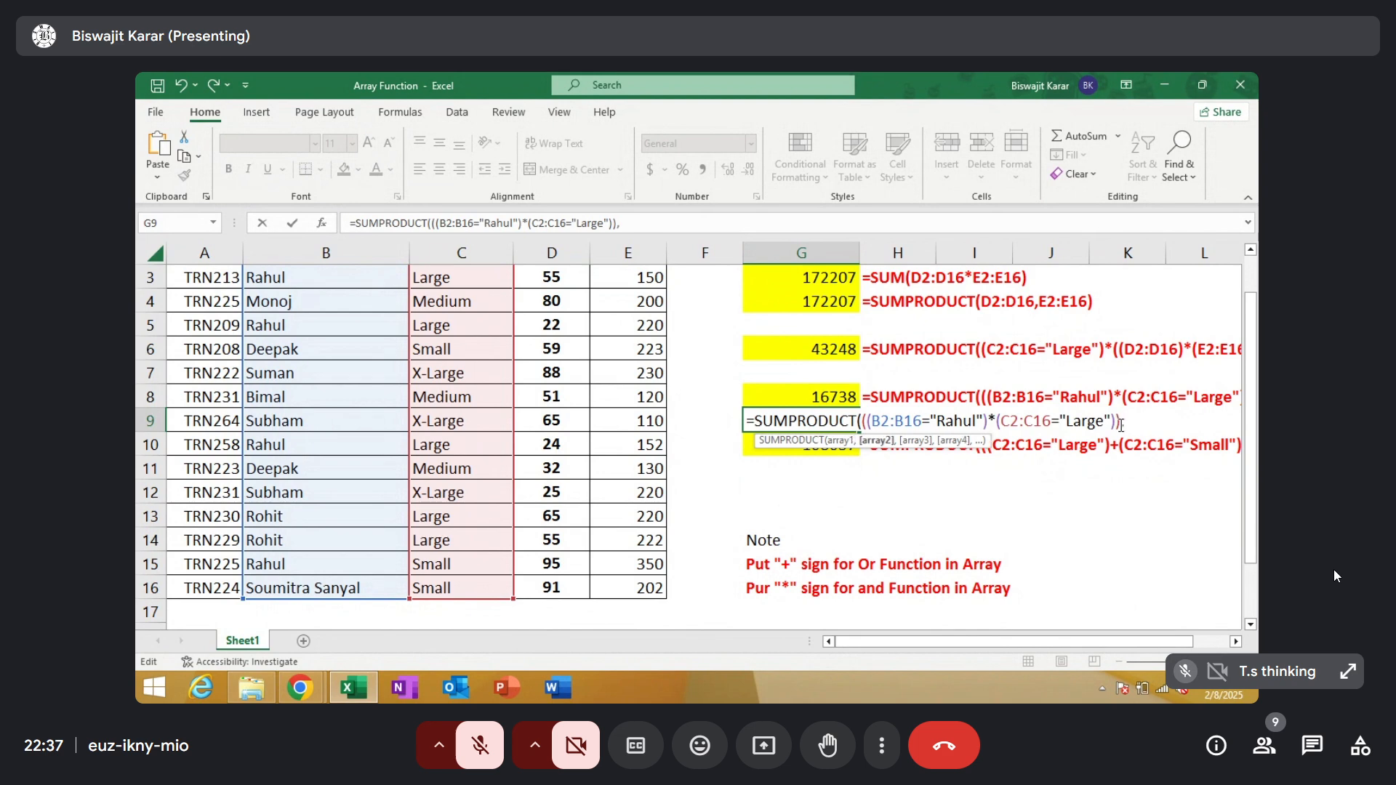
{"action": "type", "text": "("}
Add the parenthesised Qty range times the Price range, (D2:D16)*(E2:E16), as the second array of the G9 formula
{"action": "scroll", "coordinate": [1250, 431], "scroll_direction": "up", "scroll_amount": 1}
{"action": "left_click_drag", "start_coordinate": [552, 301], "coordinate": [566, 588]}
{"action": "type", "text": ")"}
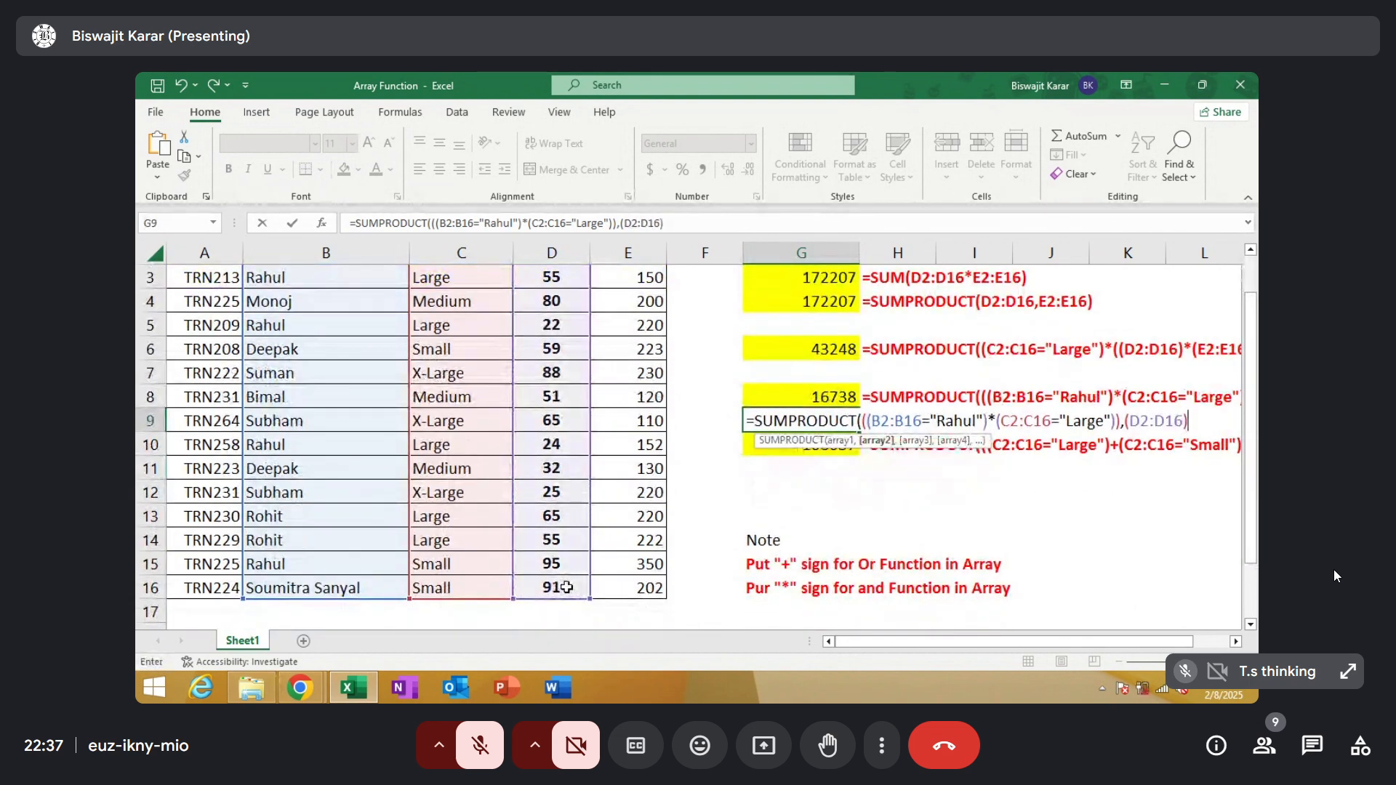
{"action": "type", "text": "*("}
{"action": "scroll", "coordinate": [994, 325], "scroll_direction": "up", "scroll_amount": 1}
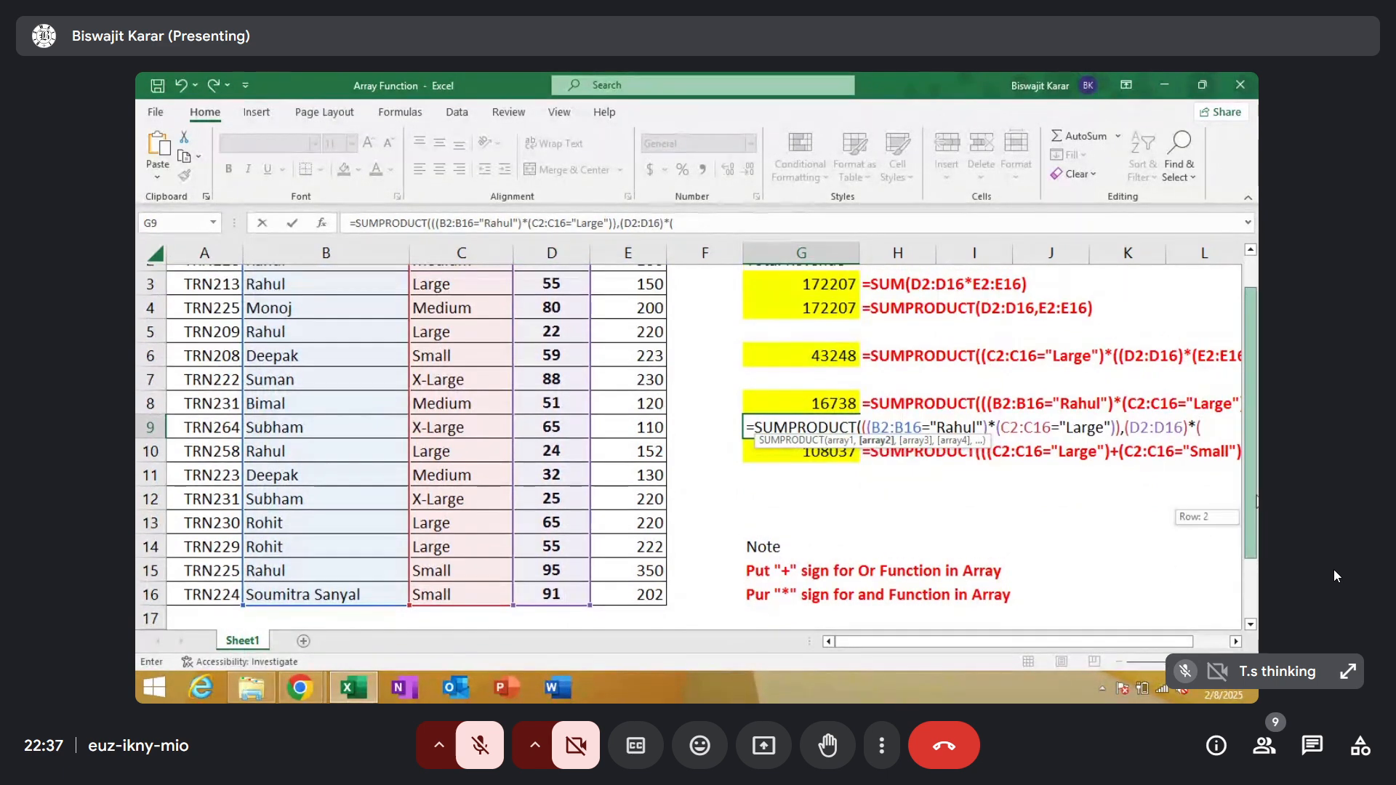
{"action": "left_click_drag", "start_coordinate": [632, 301], "coordinate": [626, 588]}
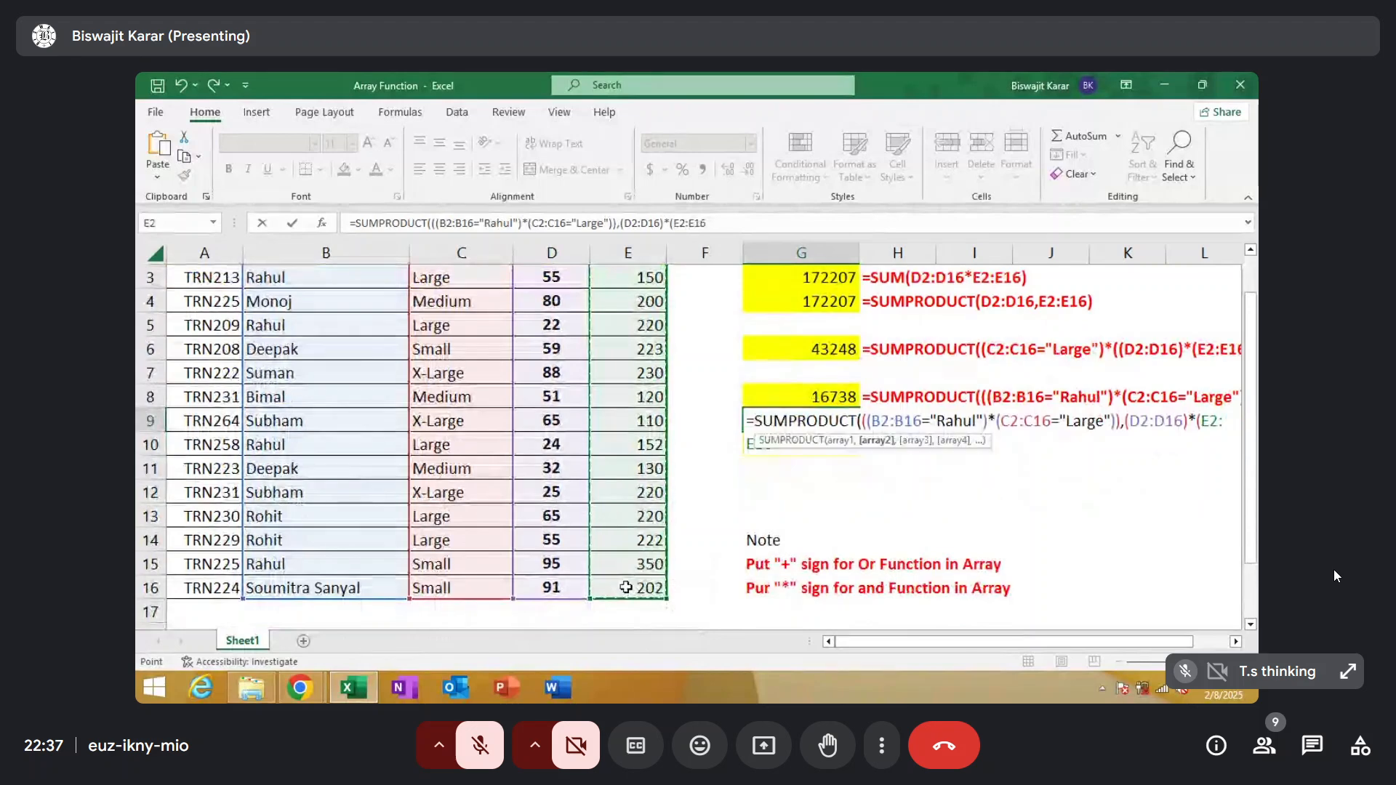
{"action": "type", "text": ")"}
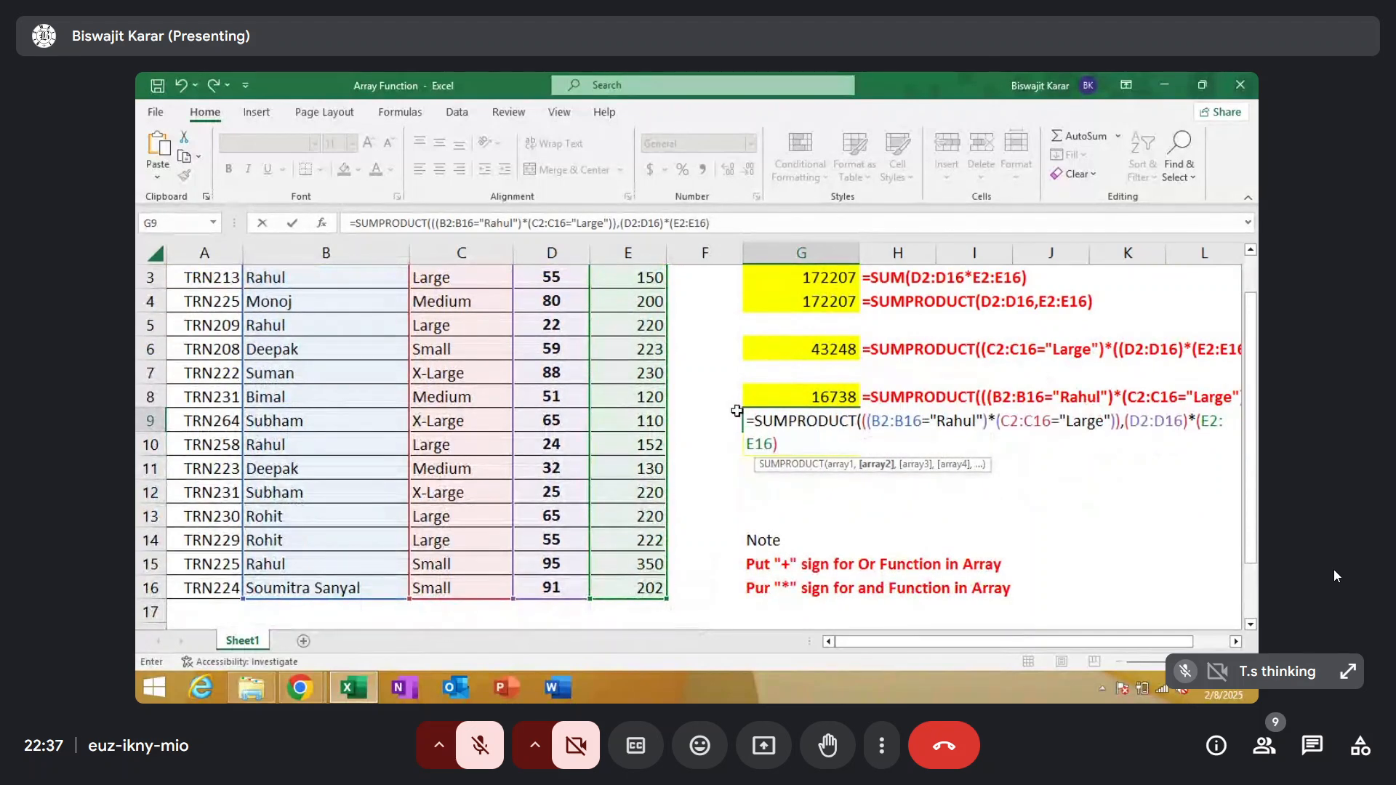
Wrap the Qty and Price product in G9 in outer parentheses, close SUMPRODUCT and commit it as an array formula
{"action": "left_click", "coordinate": [1125, 420]}
{"action": "type", "text": "("}
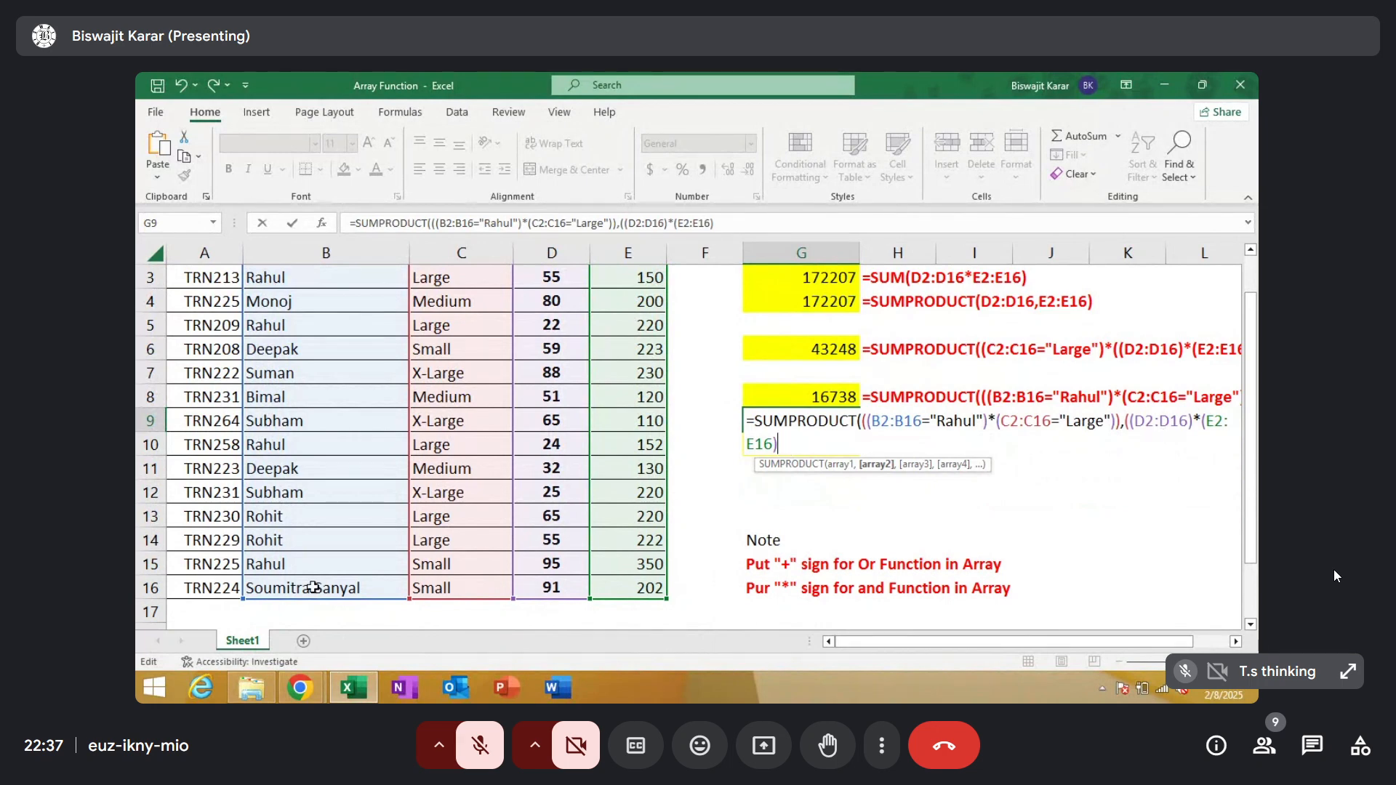
{"action": "type", "text": "))"}
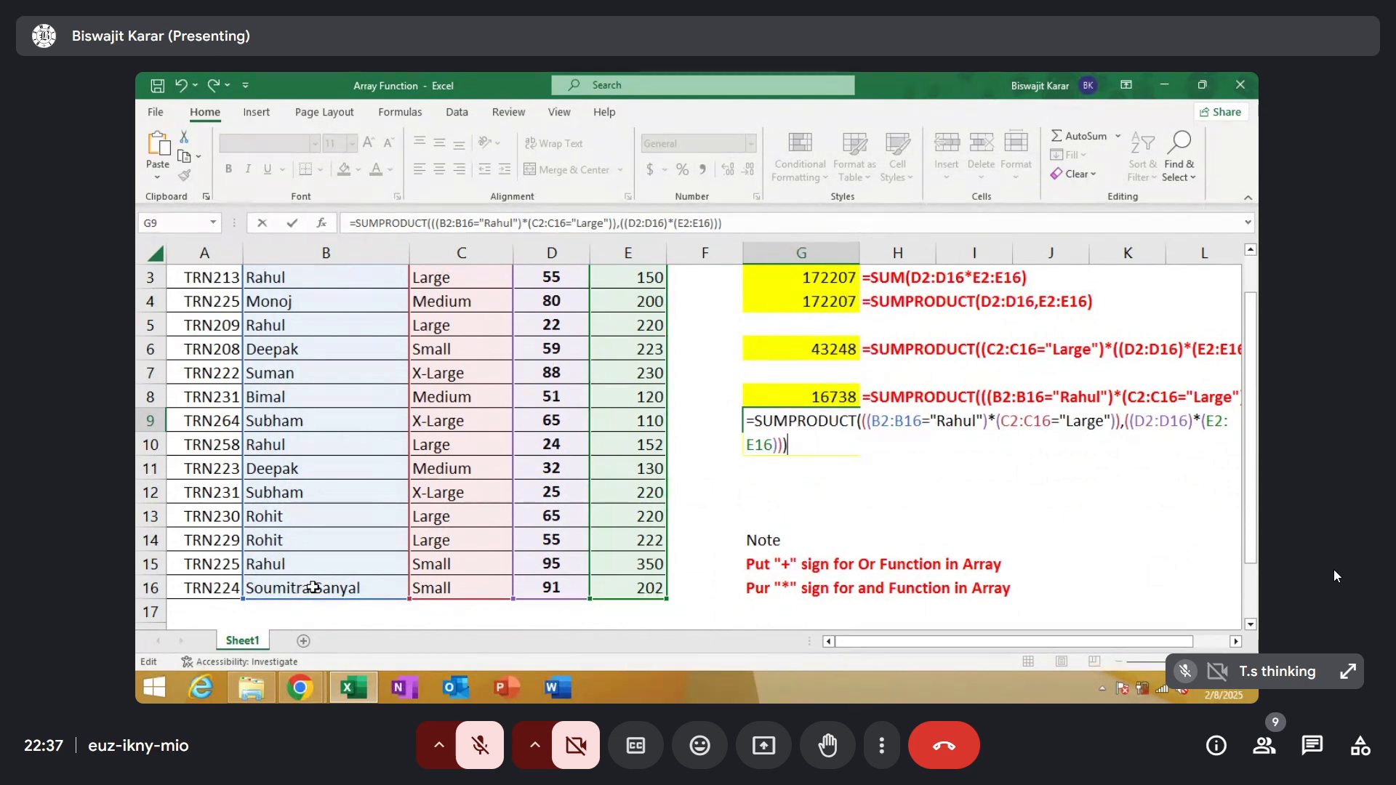
{"action": "key", "text": "ctrl+shift+Return"}
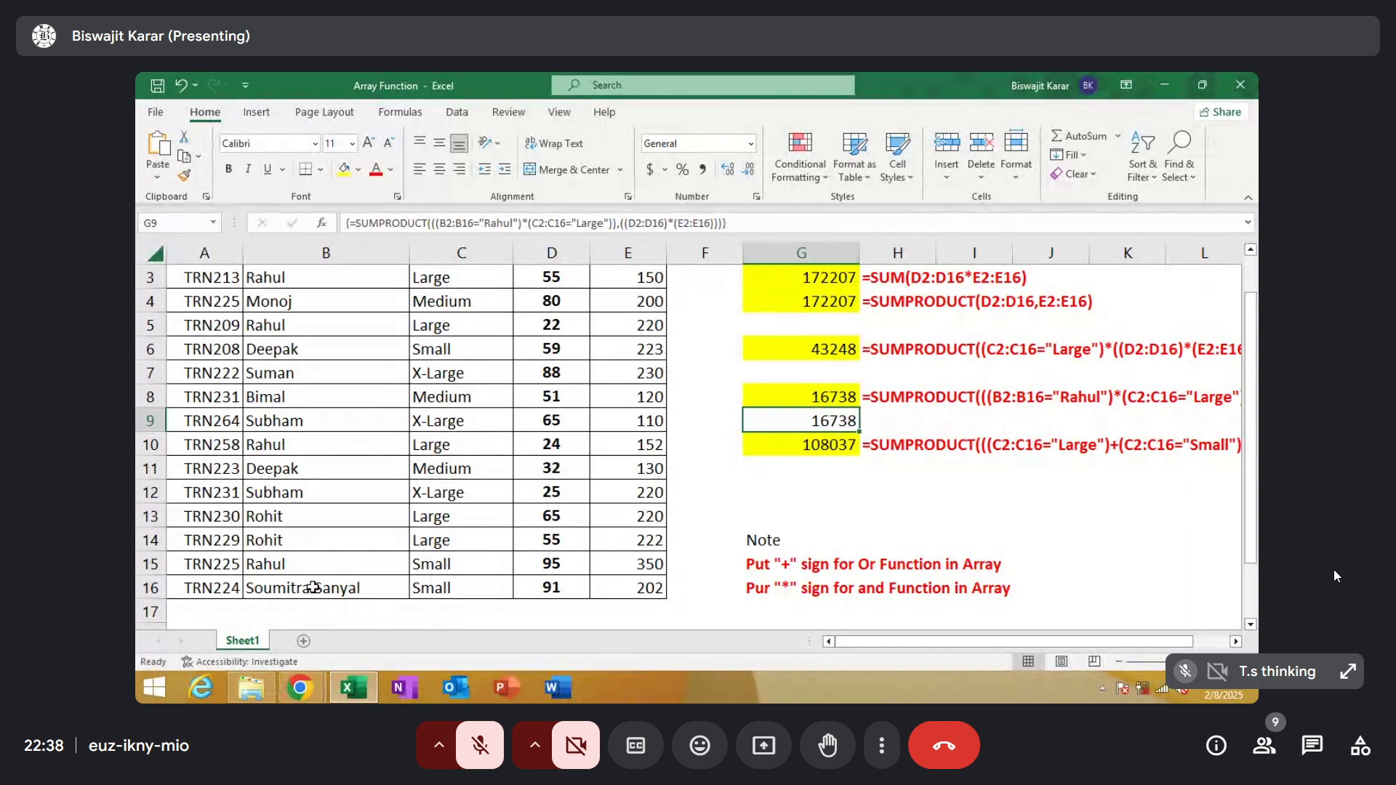
Begin a SUMPRODUCT formula in G11 for the Large-or-Small problem, with (C2:C16="Large") followed by a plus sign for OR
{"action": "left_click", "coordinate": [761, 445]}
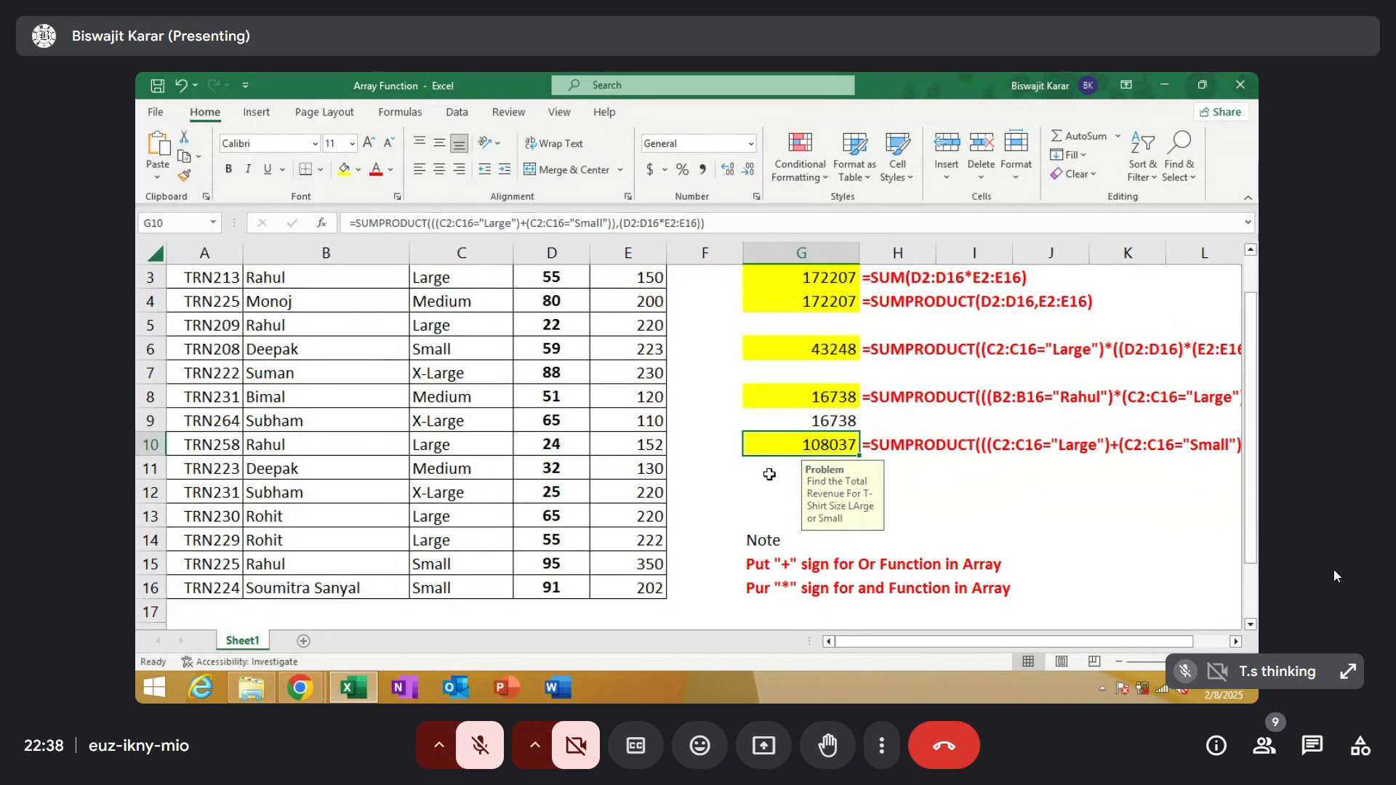
{"action": "left_click", "coordinate": [777, 466]}
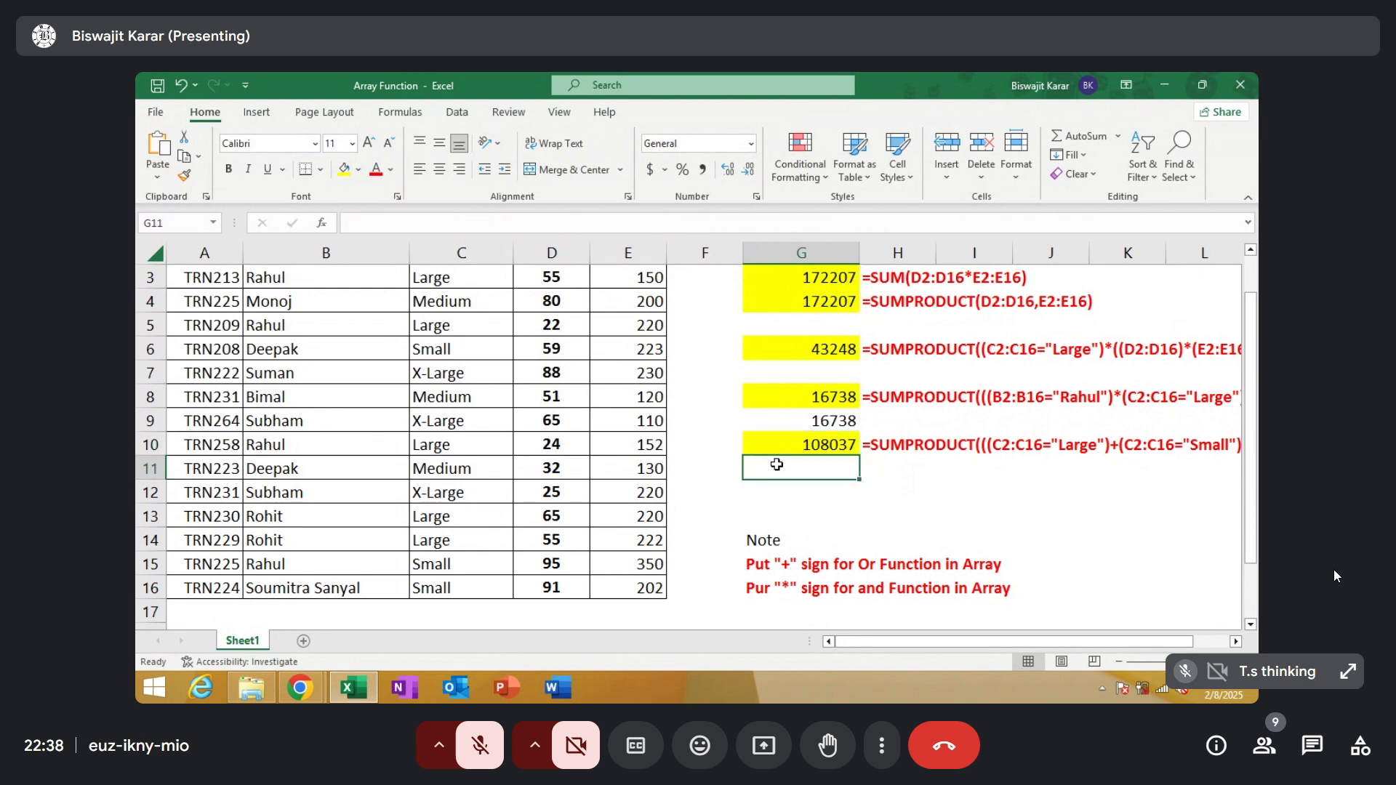
{"action": "type", "text": "="}
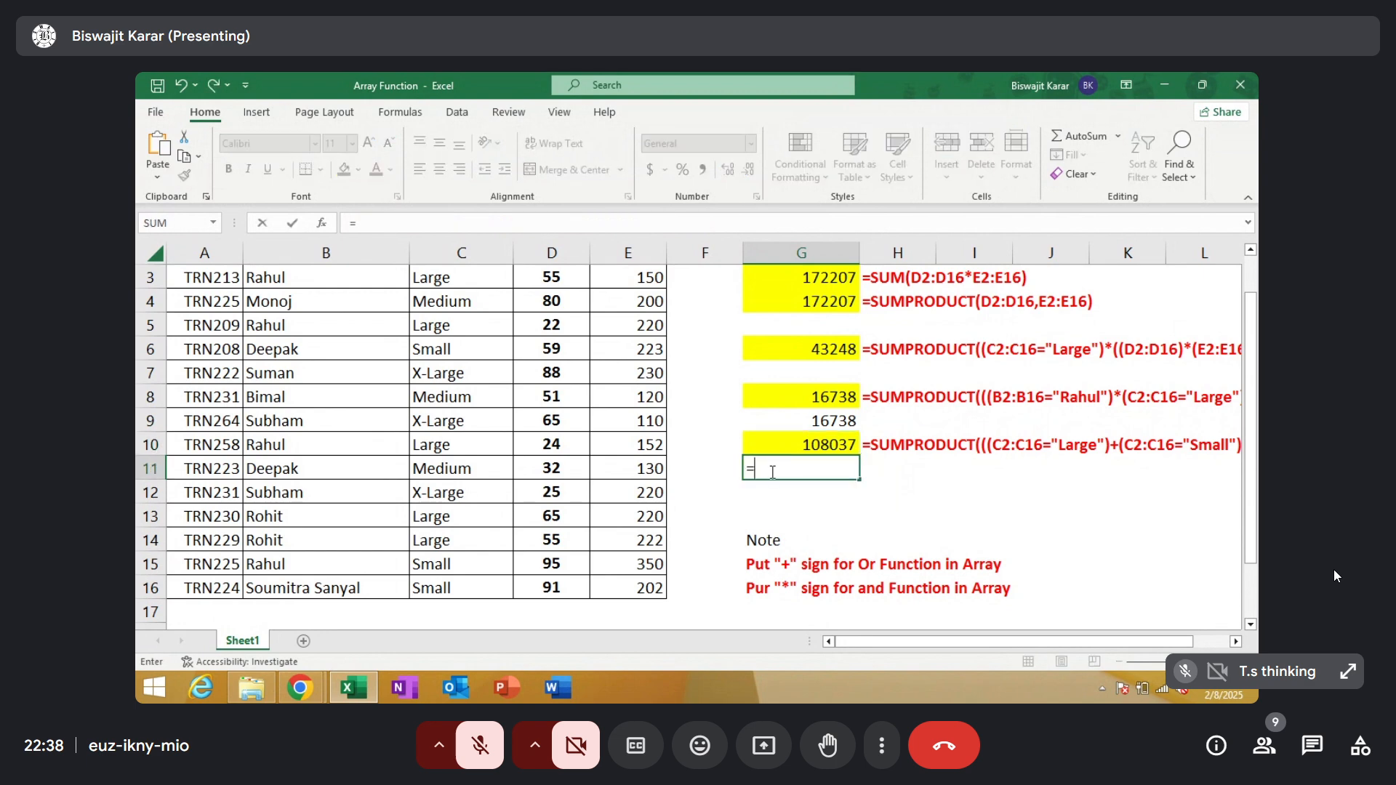
{"action": "type", "text": "sum"}
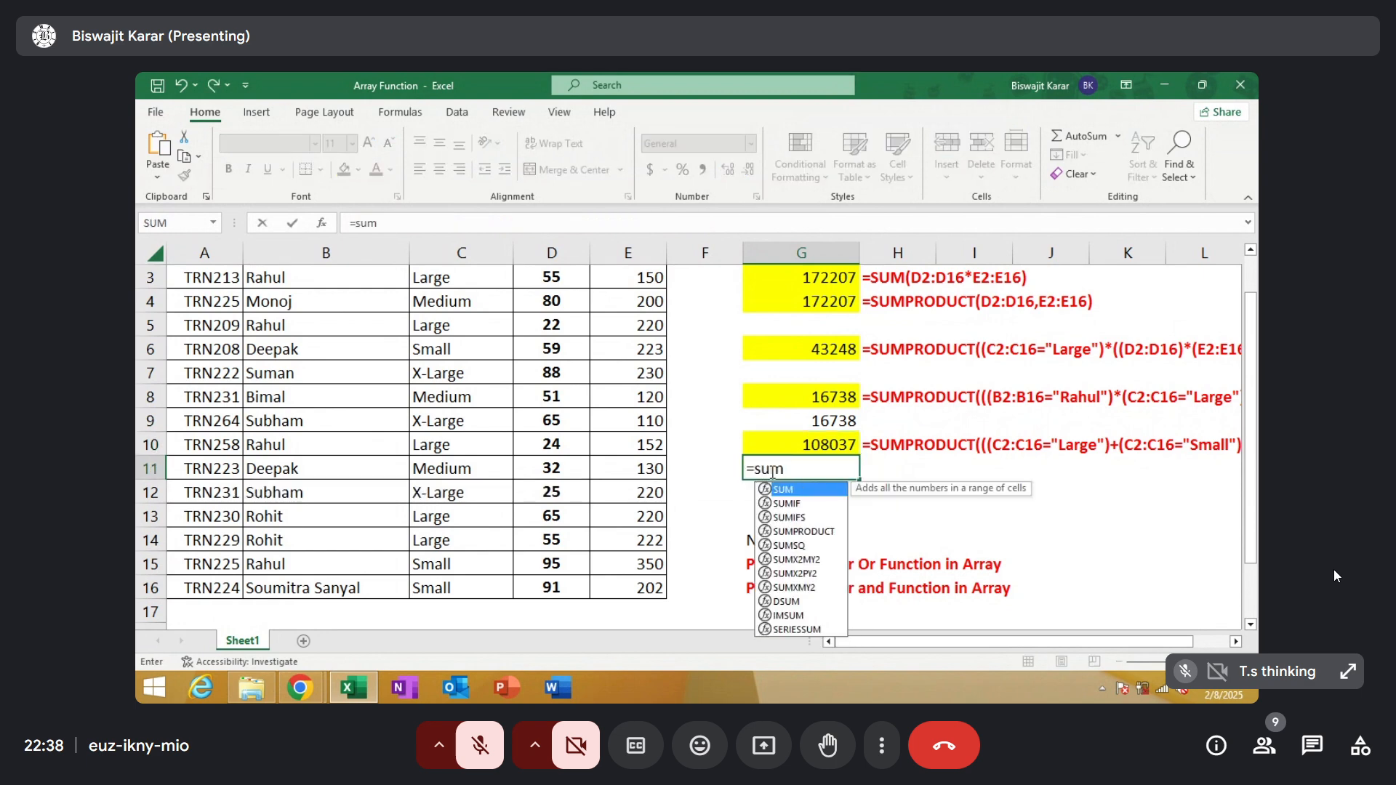
{"action": "double_click", "coordinate": [793, 530]}
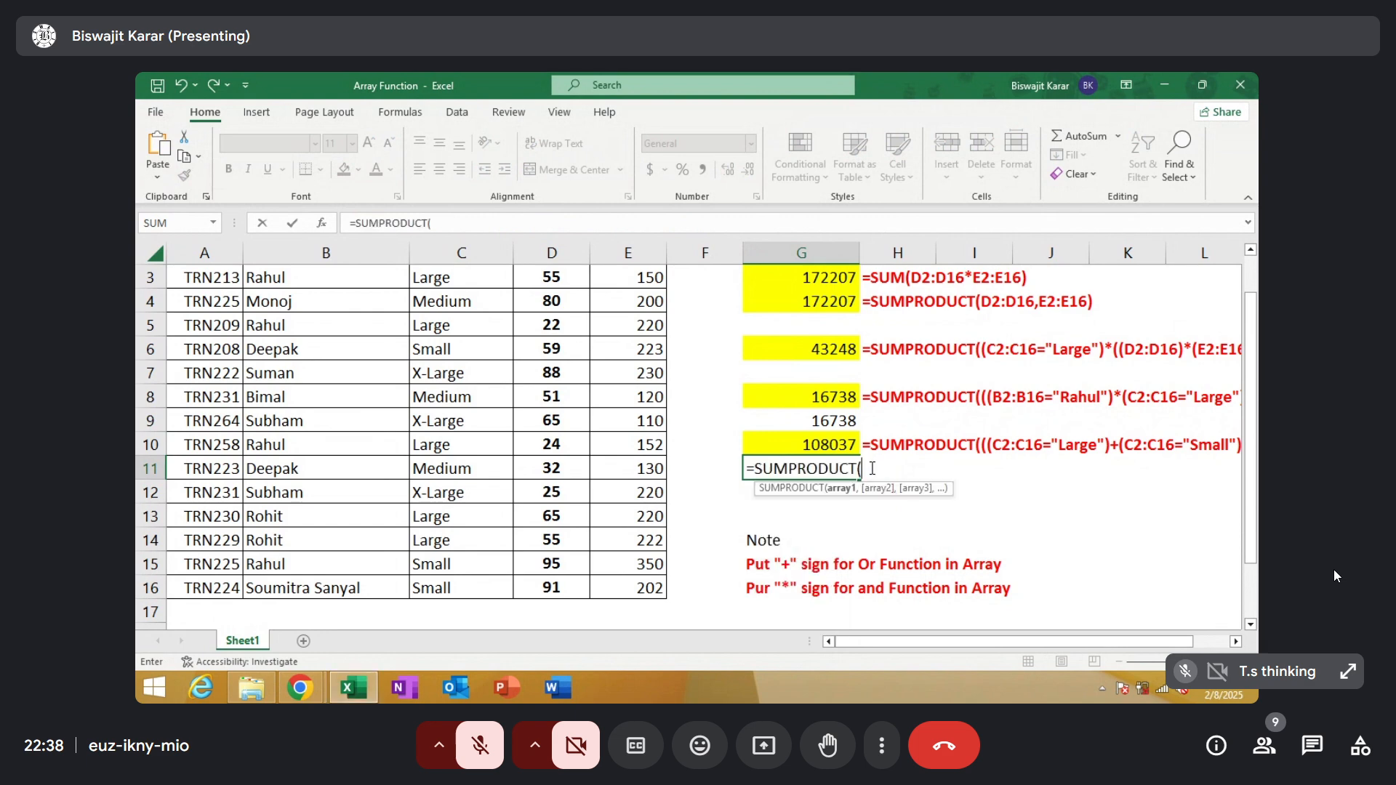
{"action": "type", "text": "("}
{"action": "scroll", "coordinate": [645, 395], "scroll_direction": "up", "scroll_amount": 2}
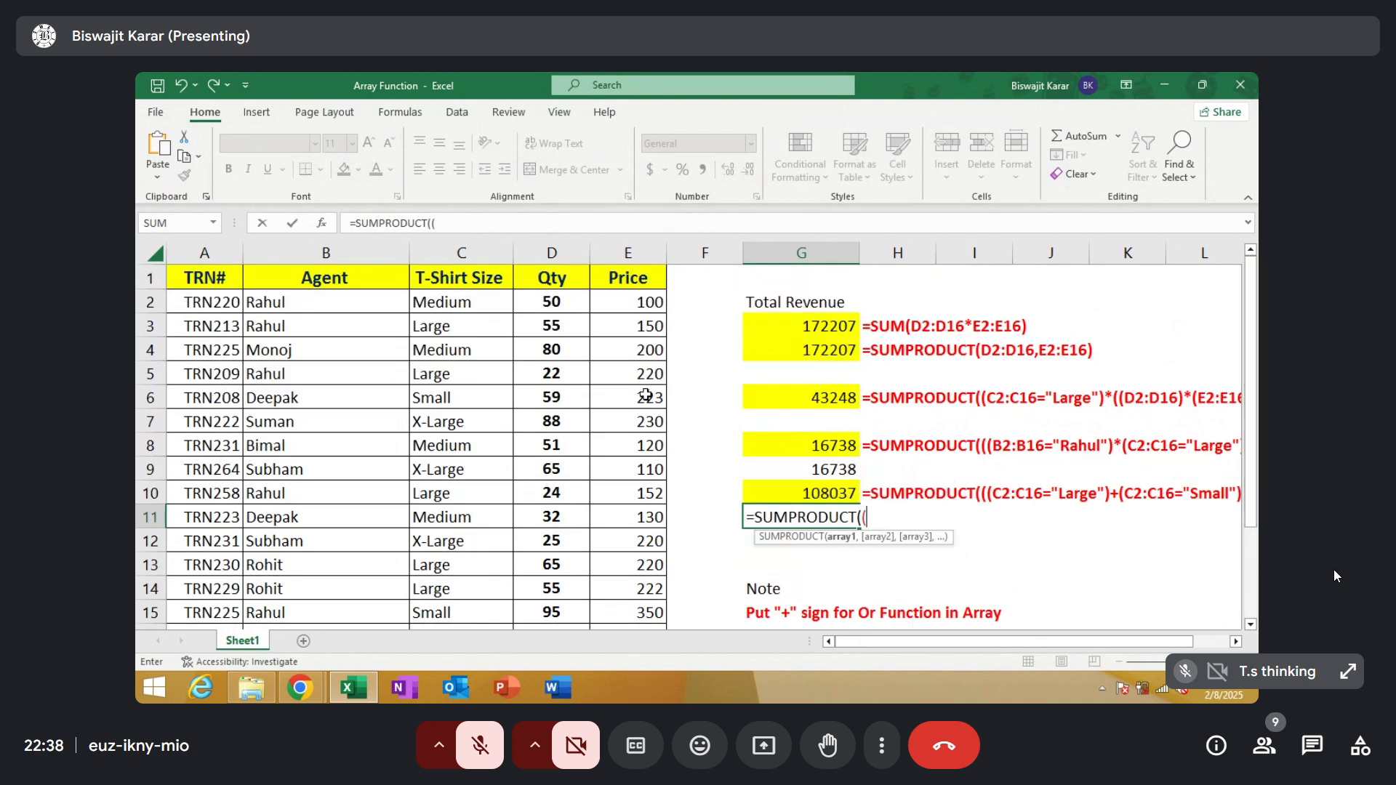
{"action": "left_click_drag", "start_coordinate": [456, 300], "coordinate": [463, 589]}
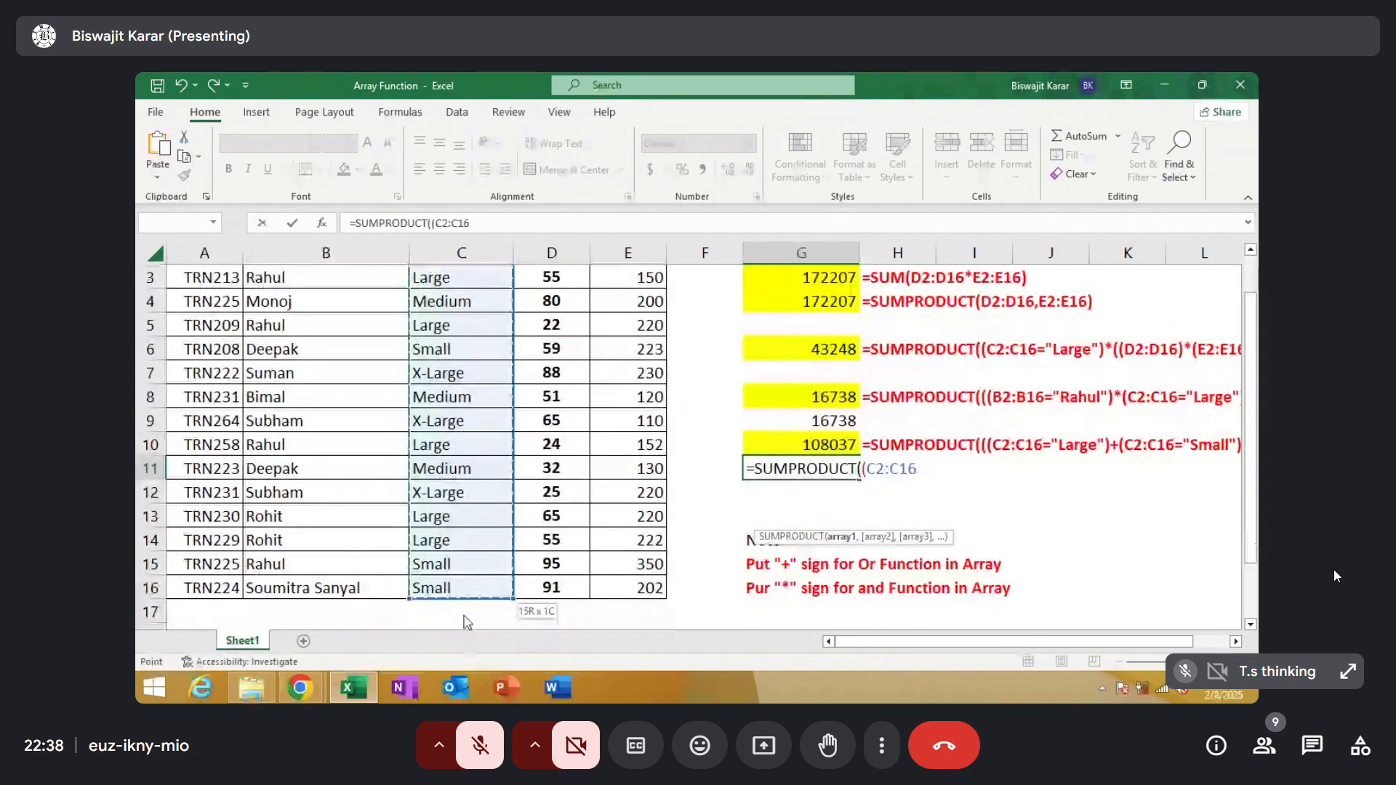
{"action": "type", "text": "="}
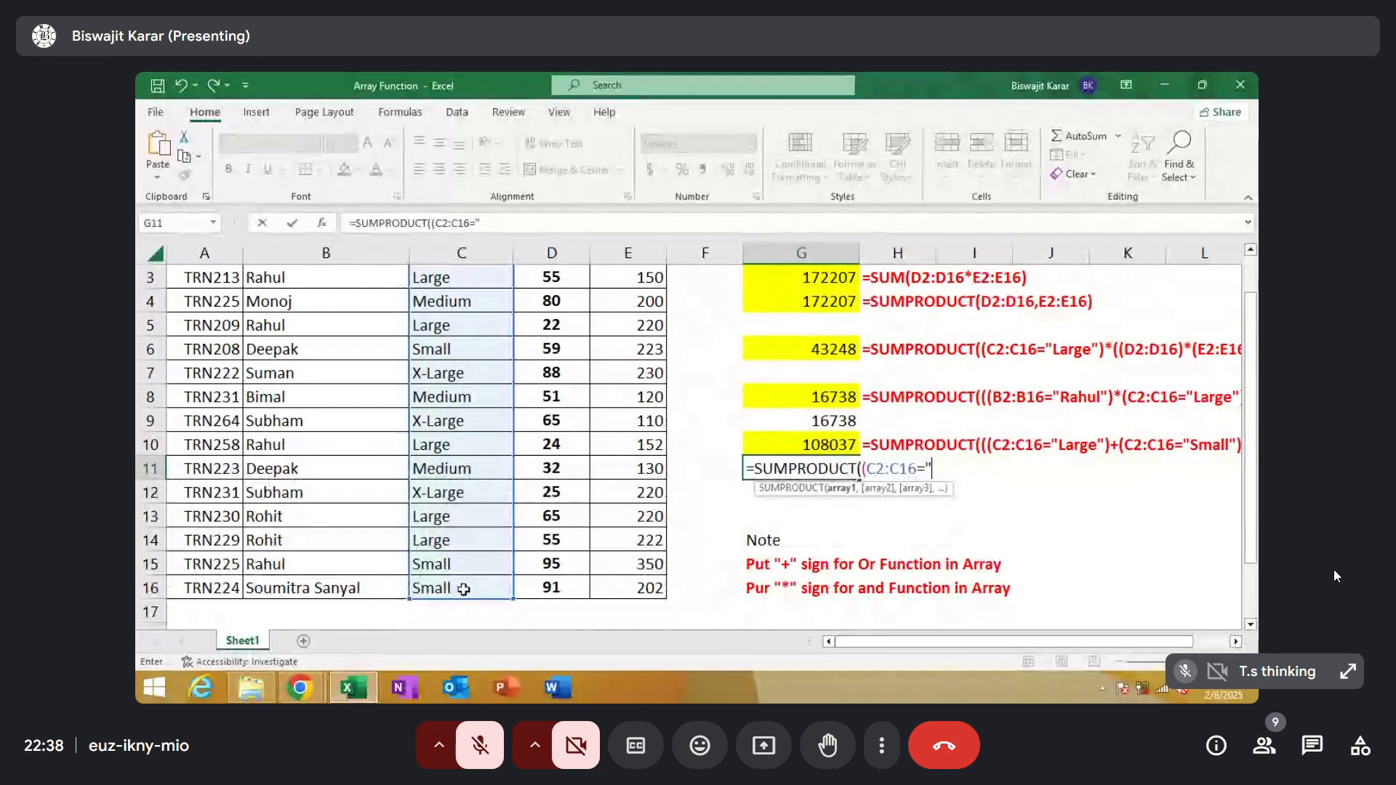
{"action": "type", "text": "\"Larg"}
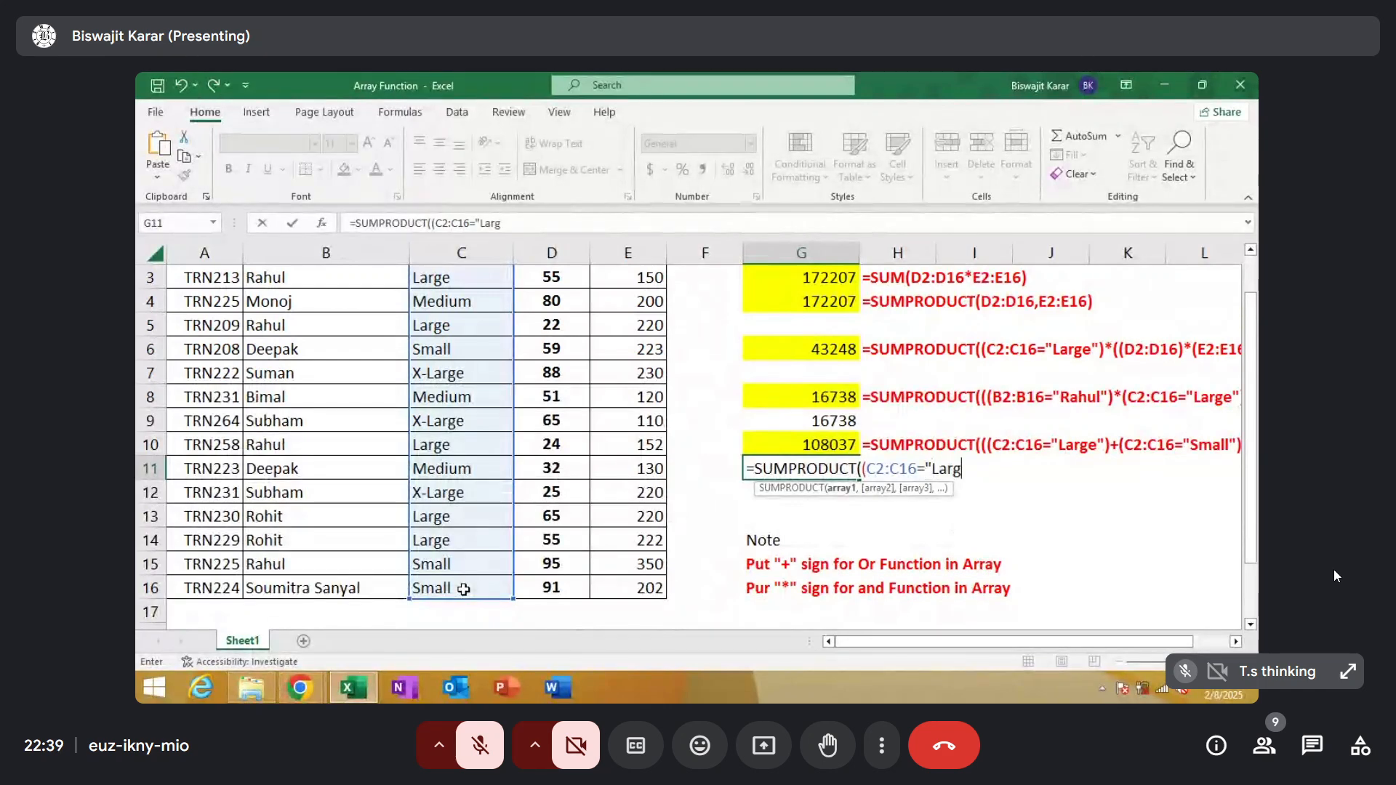
{"action": "type", "text": "e\")+"}
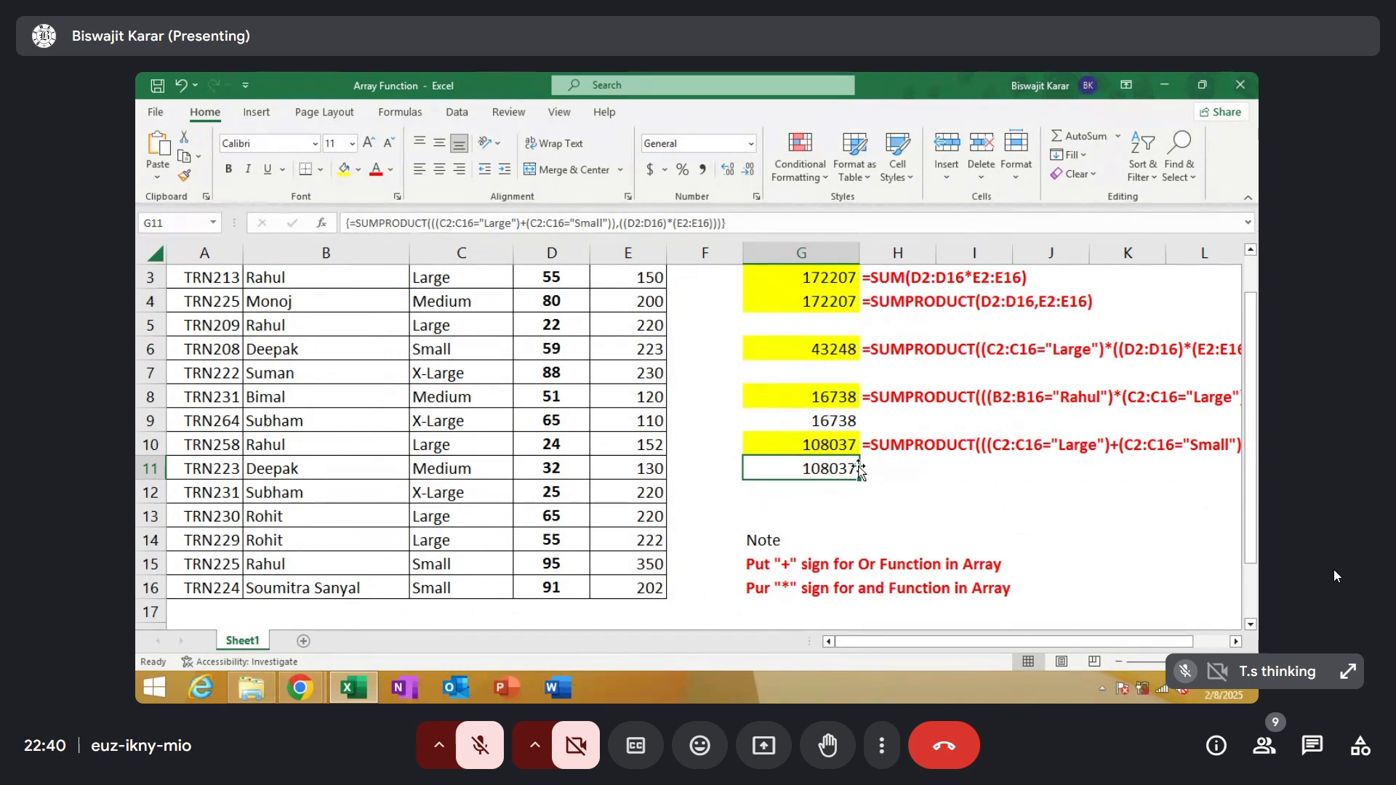
Compare the AND formula in G8 with the OR formulas in G10 and G11, including the problem notes
{"action": "left_click", "coordinate": [829, 399]}
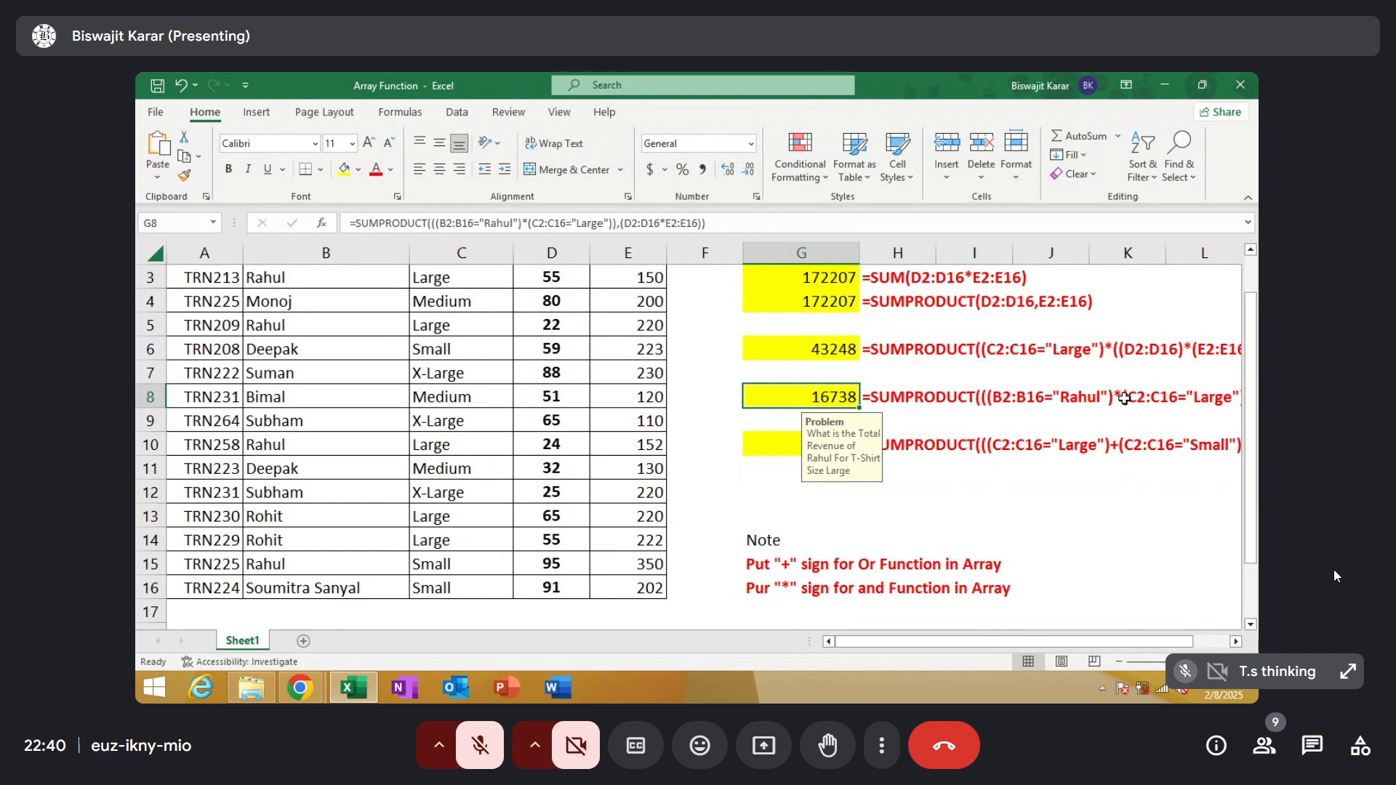
{"action": "left_click", "coordinate": [770, 454]}
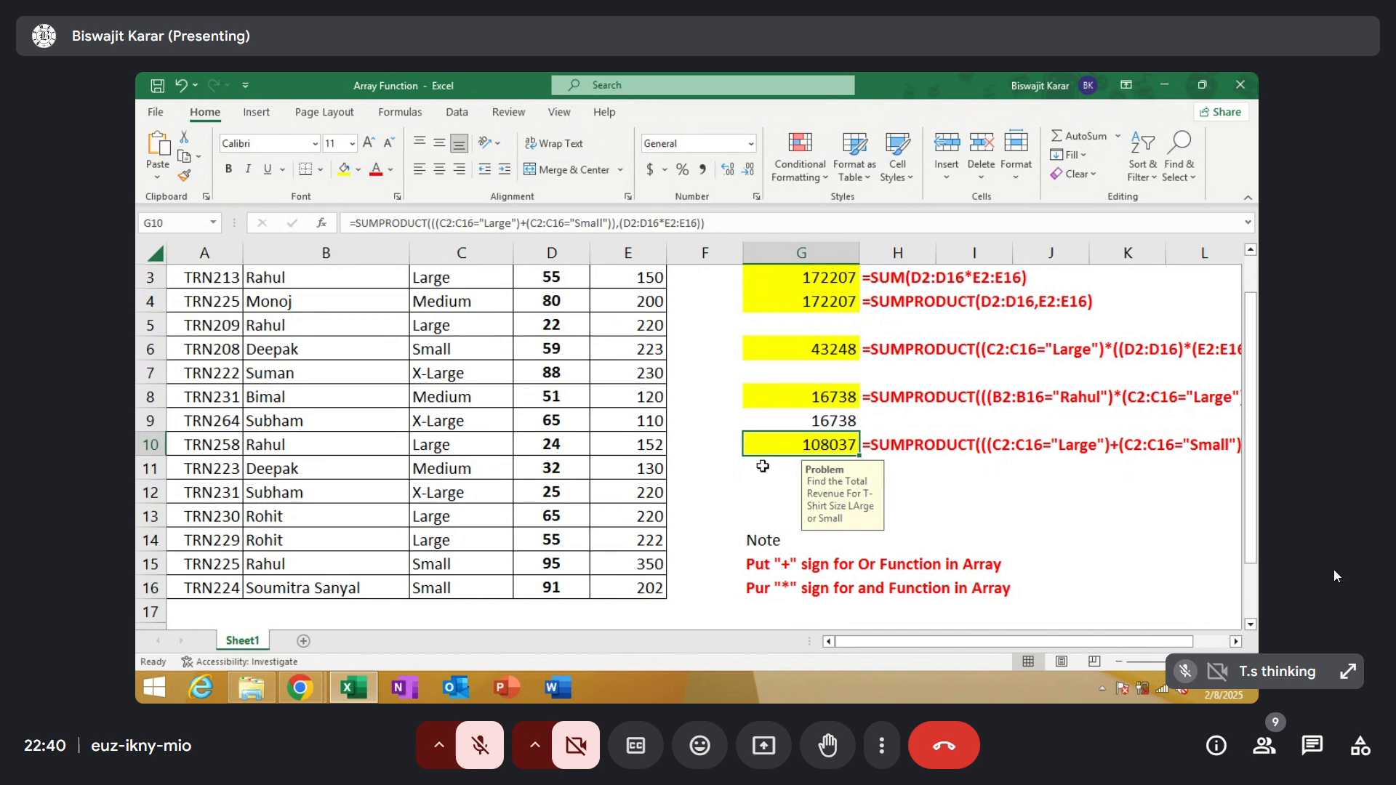
{"action": "left_click", "coordinate": [761, 469]}
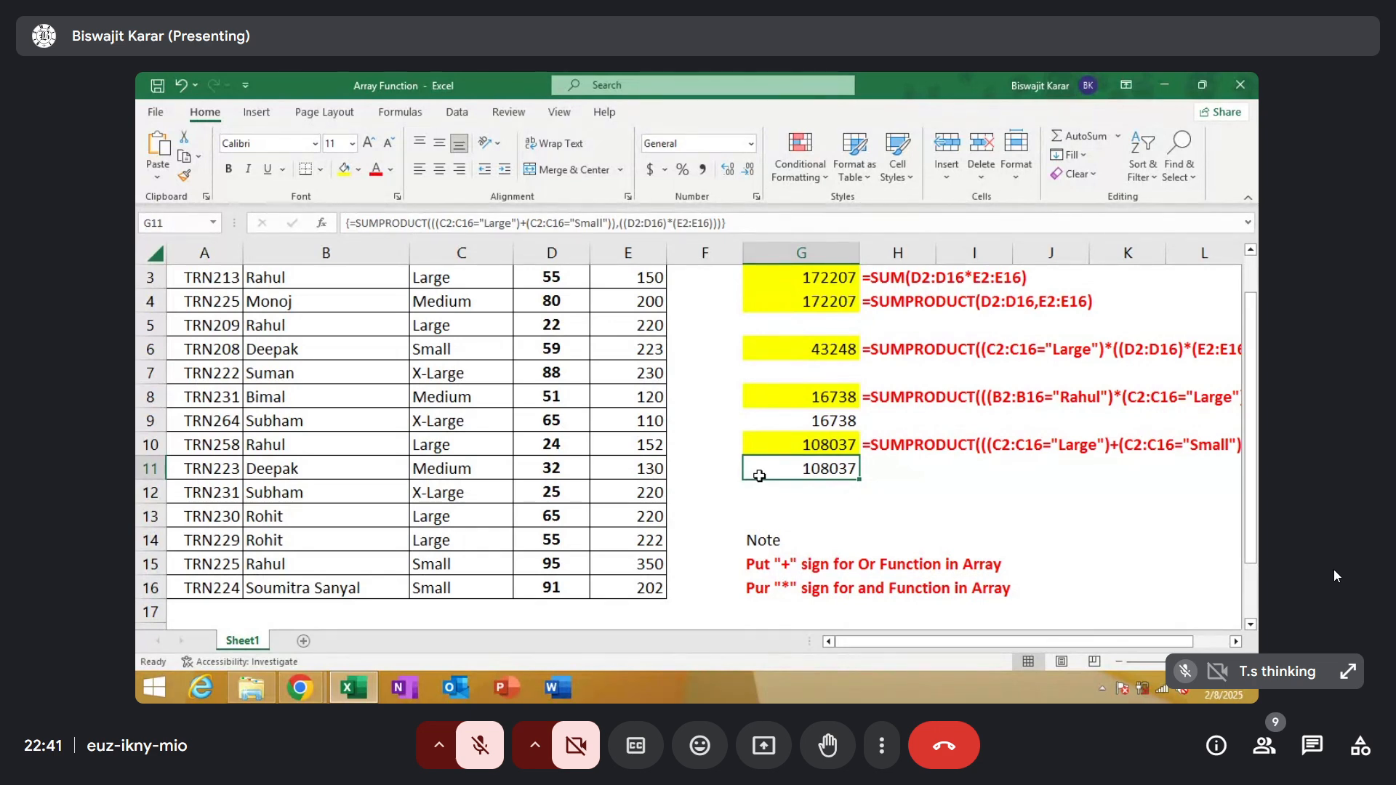
Begin a SUMPRODUCT formula in G12 with a parenthesised condition matching B2:B16 to the agent named in row 8's formula text
{"action": "key", "text": "Down"}
{"action": "type", "text": "=sum"}
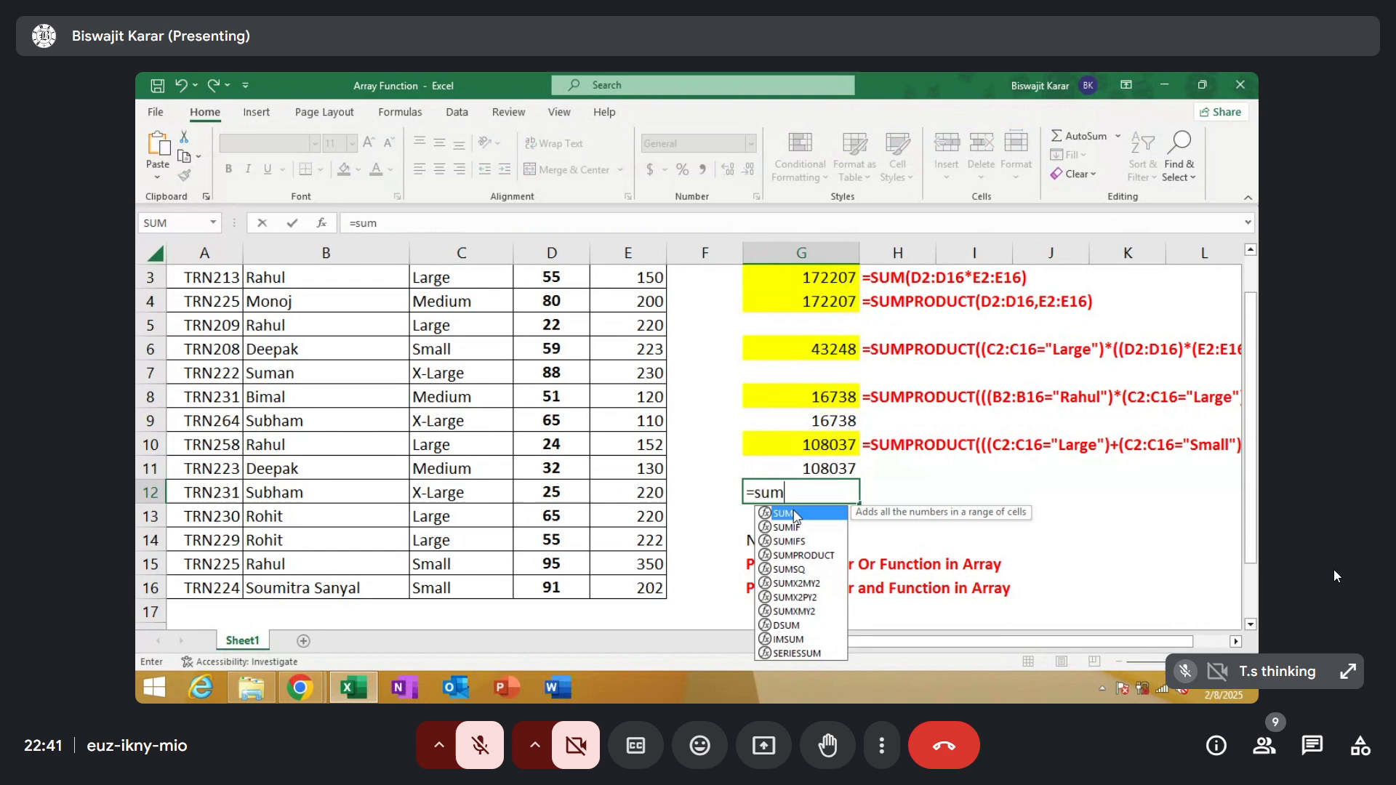
{"action": "double_click", "coordinate": [800, 556]}
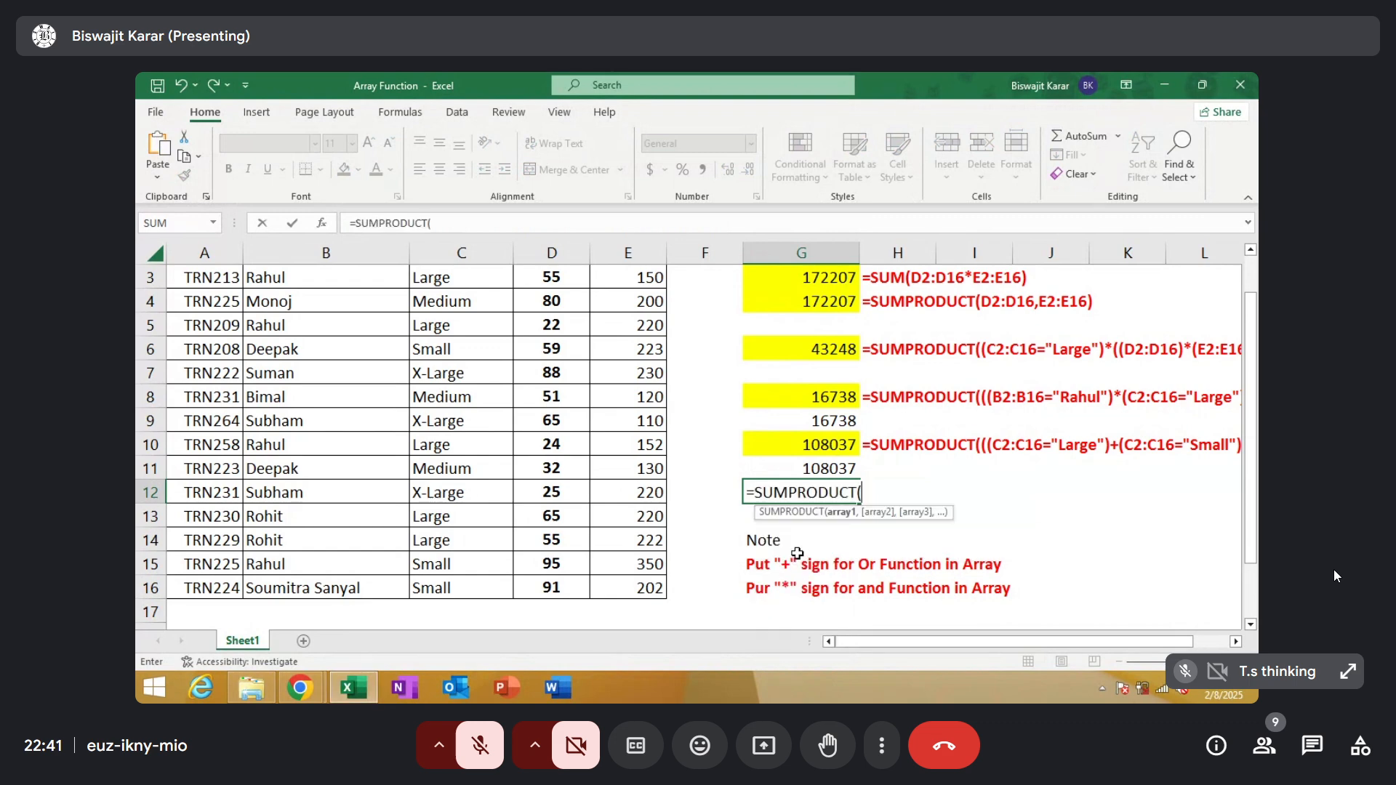
{"action": "type", "text": "("}
{"action": "left_click_drag", "start_coordinate": [1249, 510], "coordinate": [1252, 474]}
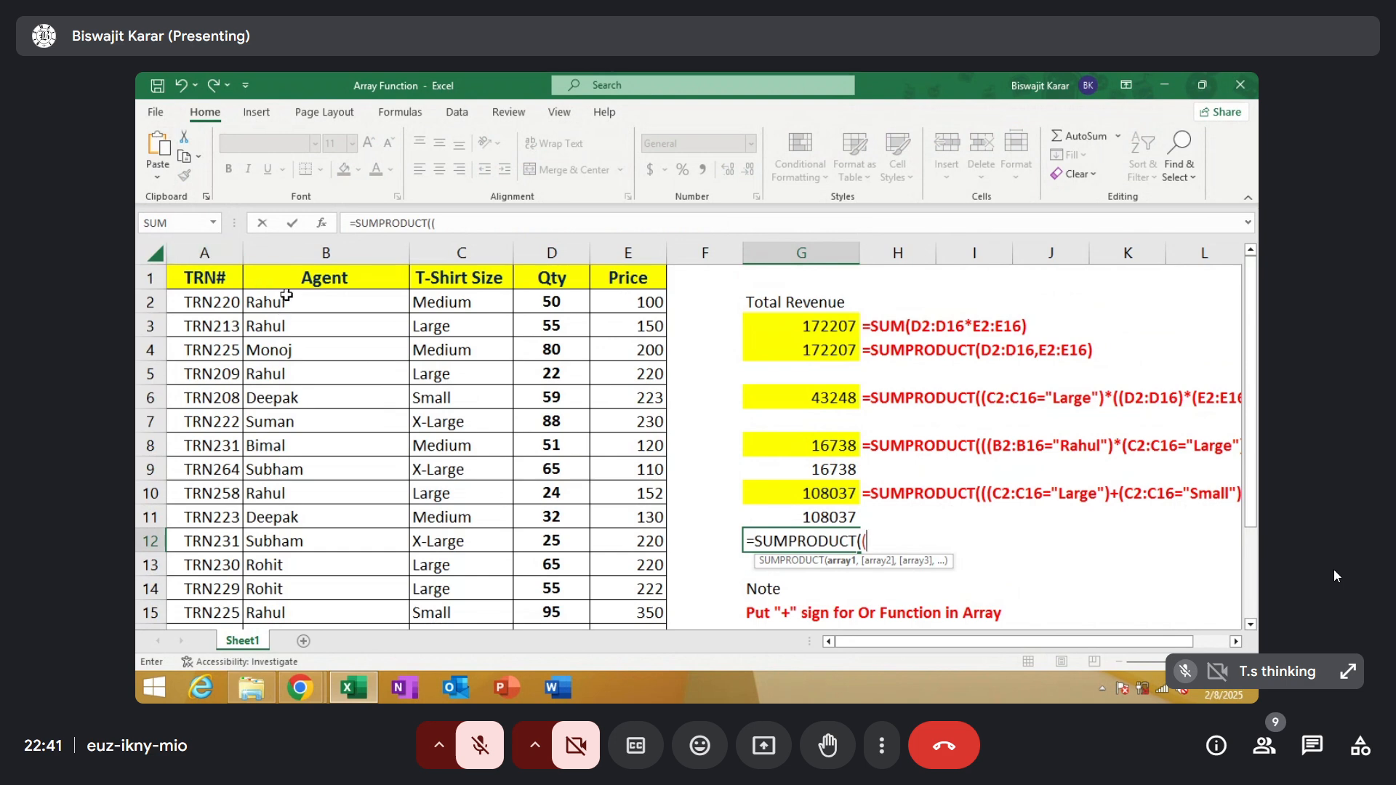
{"action": "left_click_drag", "start_coordinate": [284, 298], "coordinate": [304, 585]}
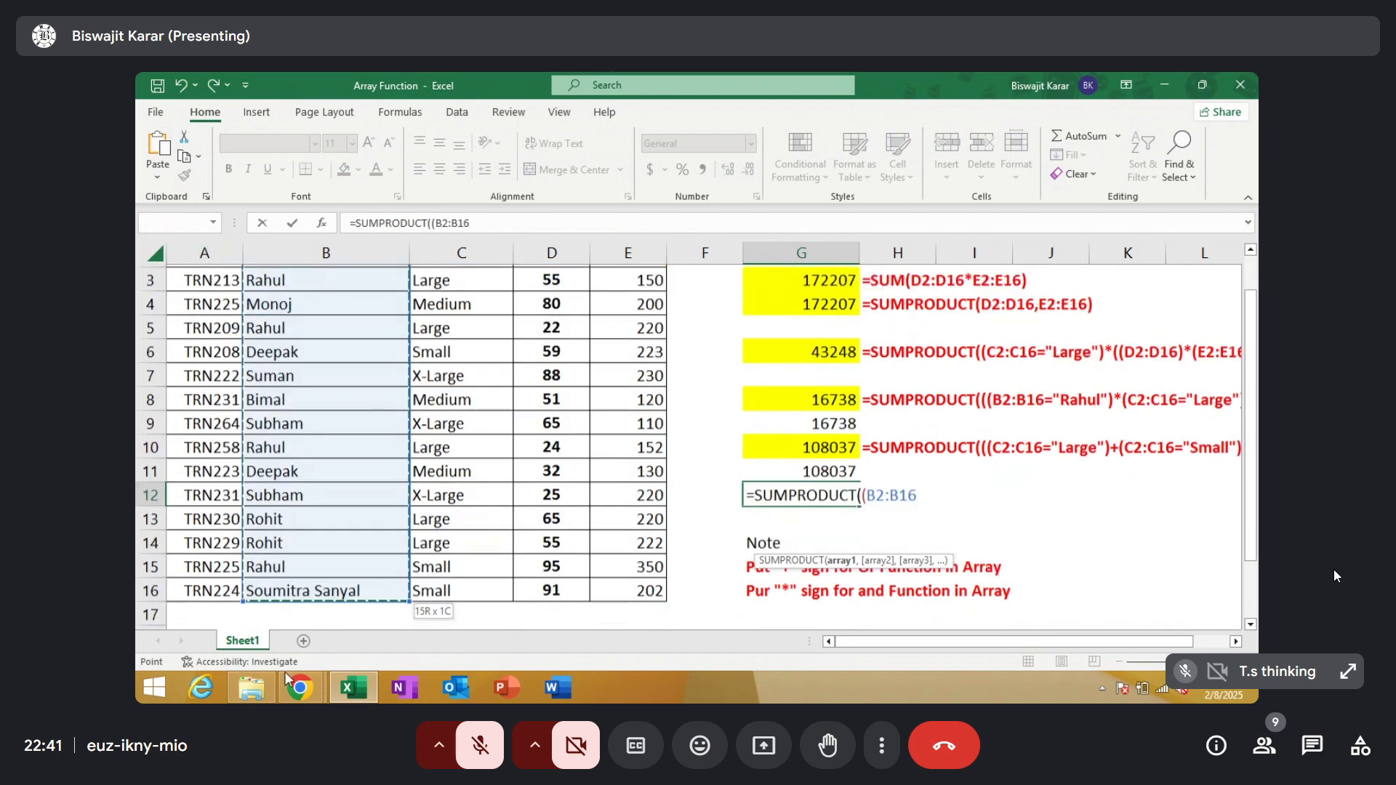
{"action": "type", "text": "=\"R"}
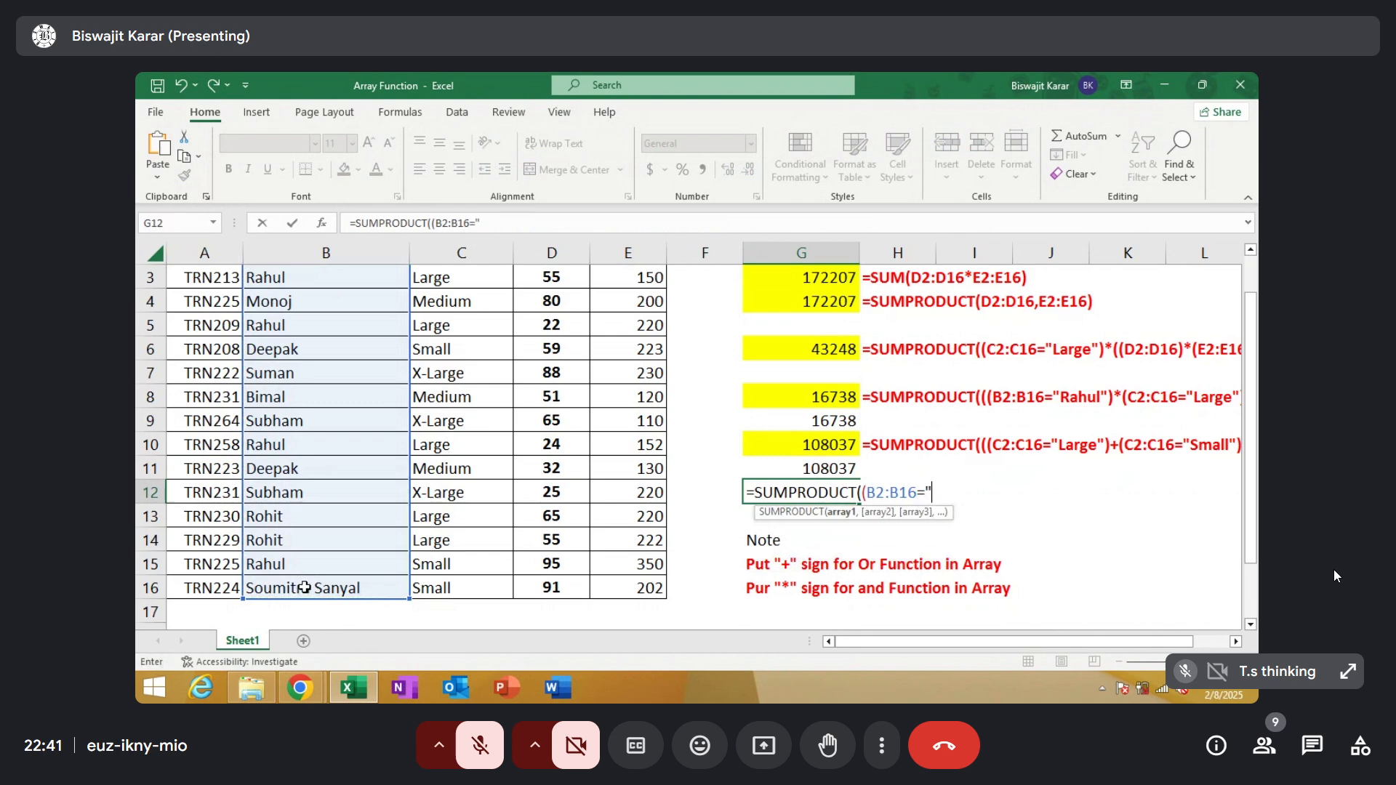
{"action": "type", "text": "a"}
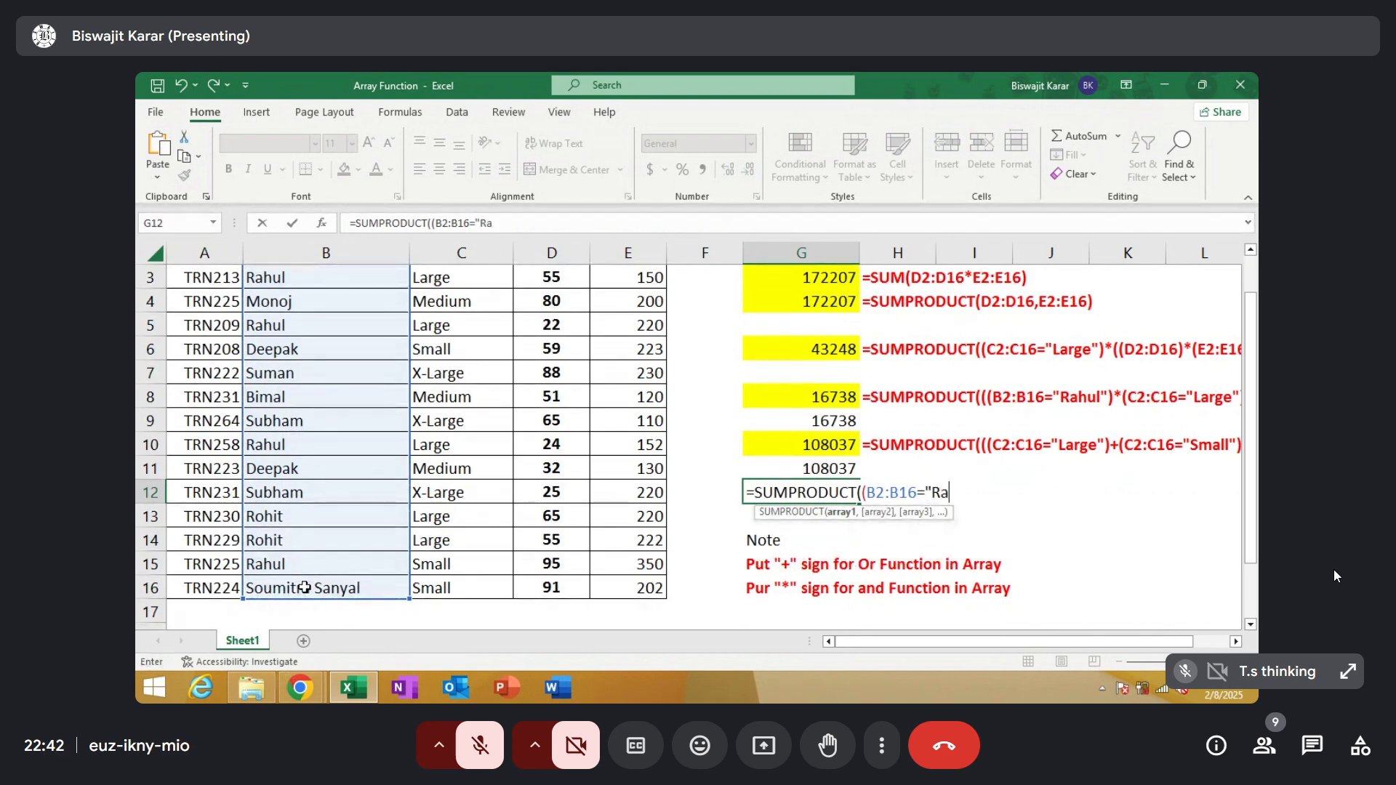
{"action": "type", "text": "hul\")"}
Extend the G12 formula with an AND condition, multiplying by (C2:C16="Large")
{"action": "type", "text": "*("}
{"action": "scroll", "coordinate": [1255, 335], "scroll_direction": "up", "scroll_amount": 1}
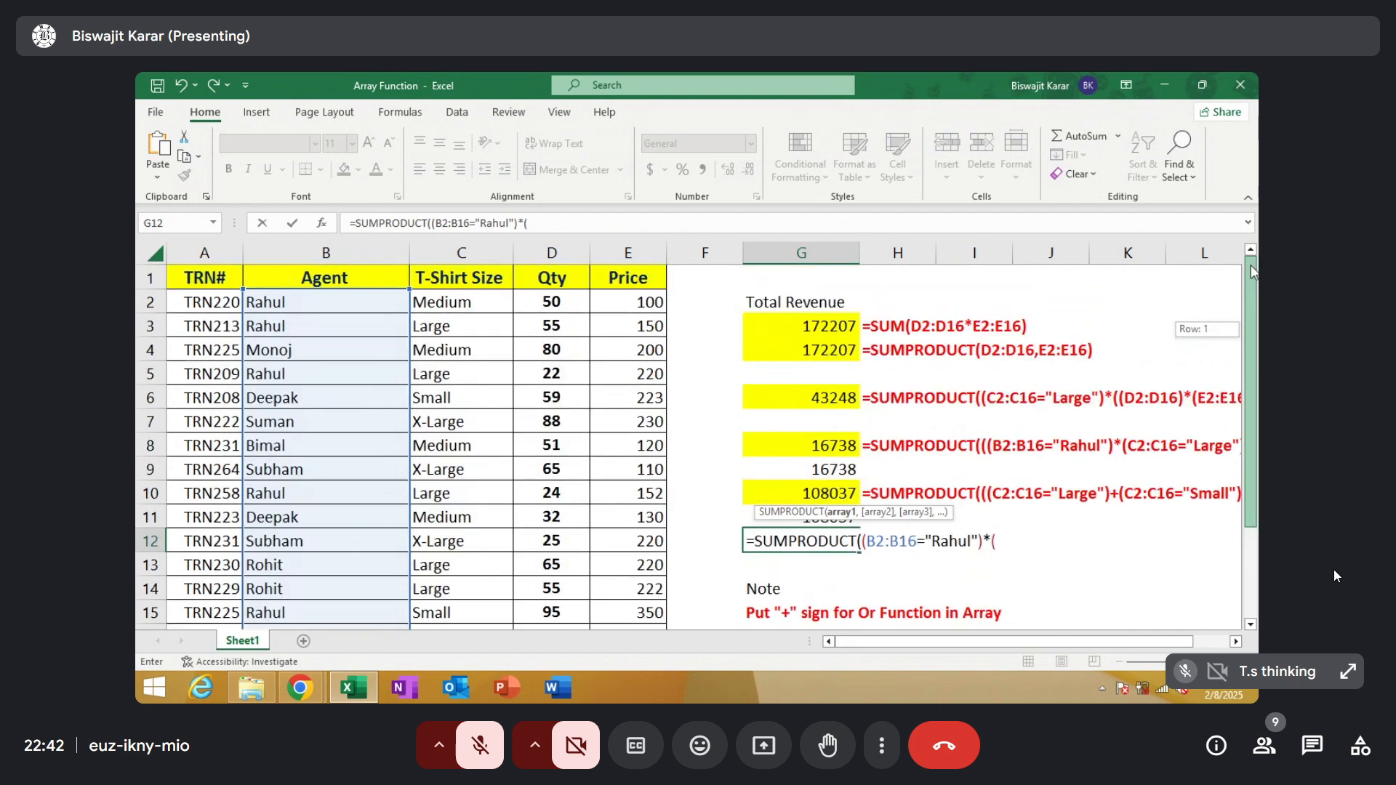
{"action": "mouse_move", "coordinate": [443, 305]}
{"action": "left_click_drag", "start_coordinate": [443, 305], "coordinate": [425, 591]}
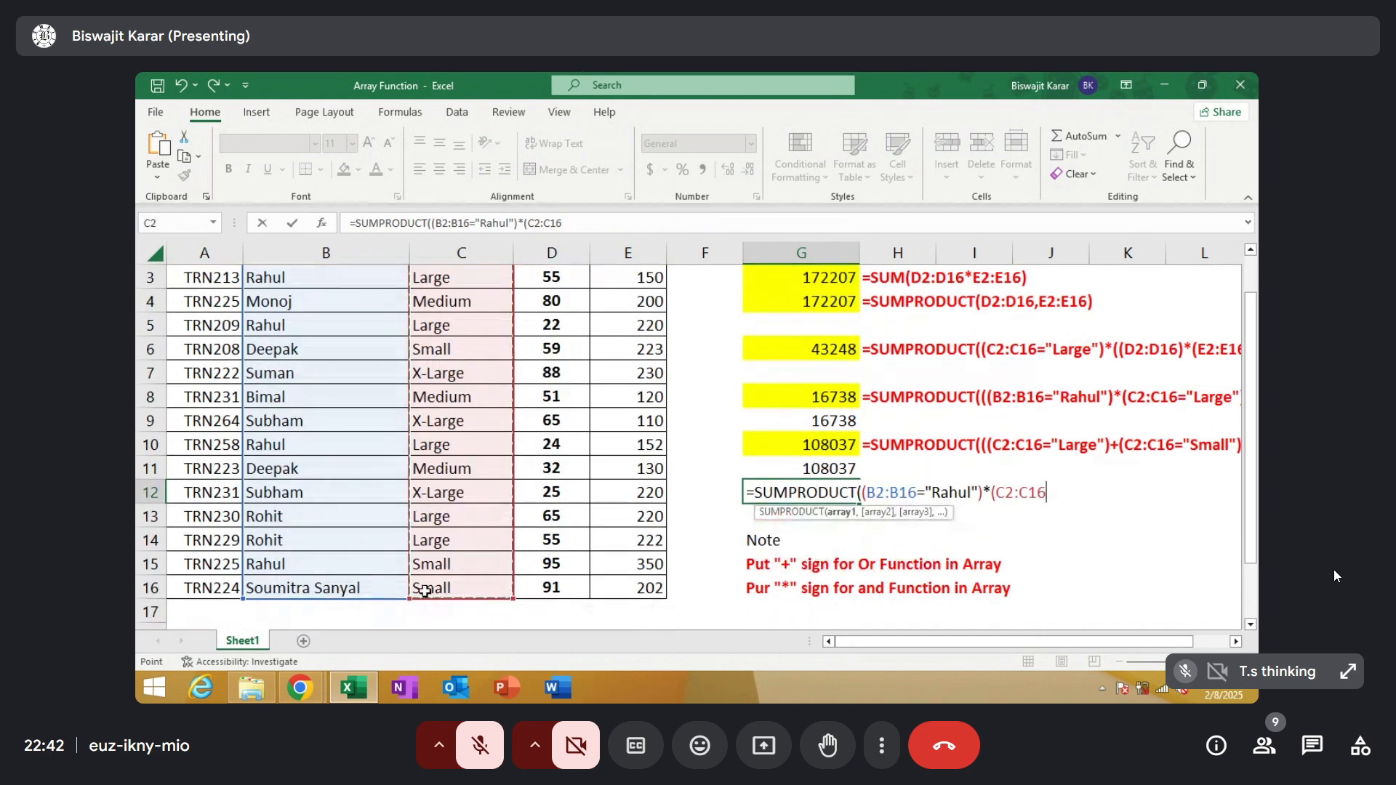
{"action": "type", "text": "="}
{"action": "type", "text": "\"Larg"}
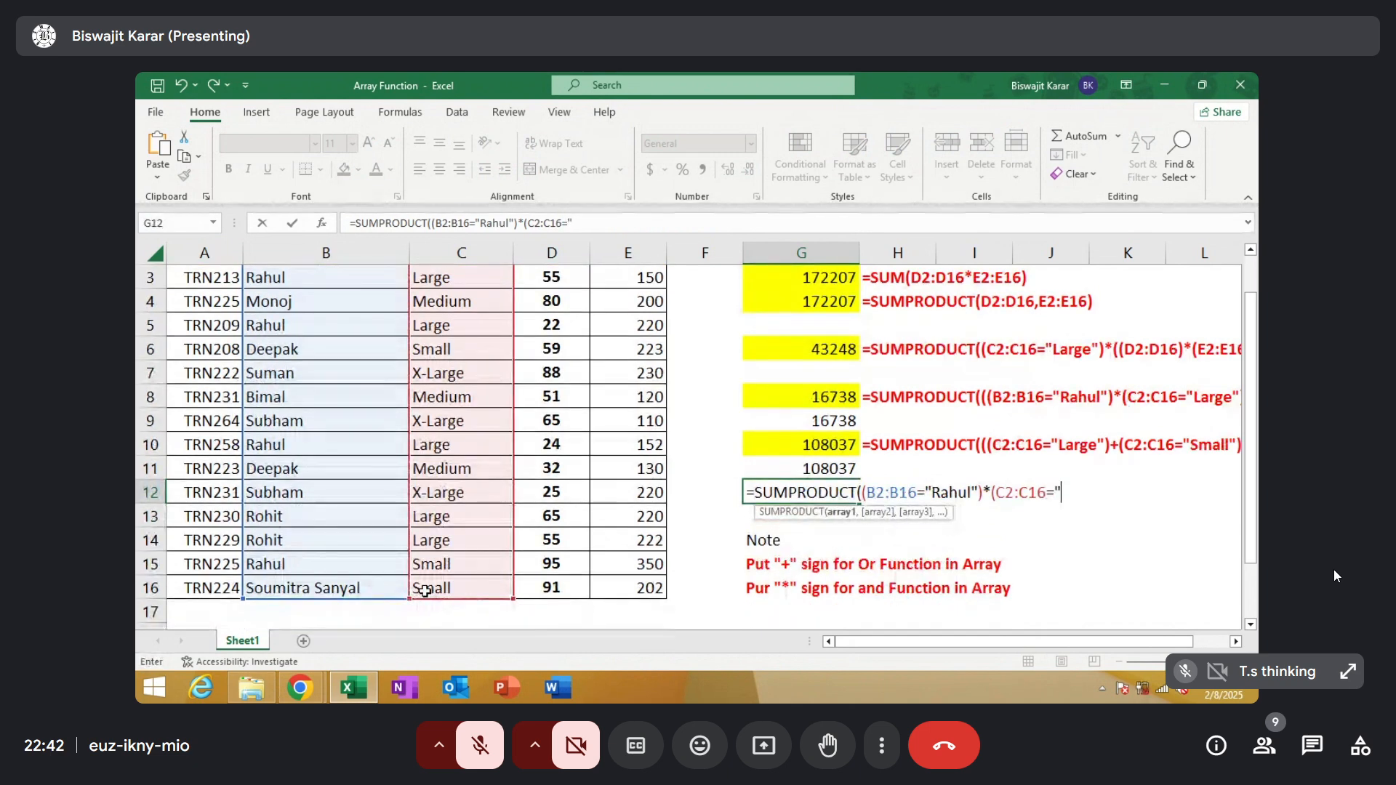
{"action": "type", "text": "e\")+"}
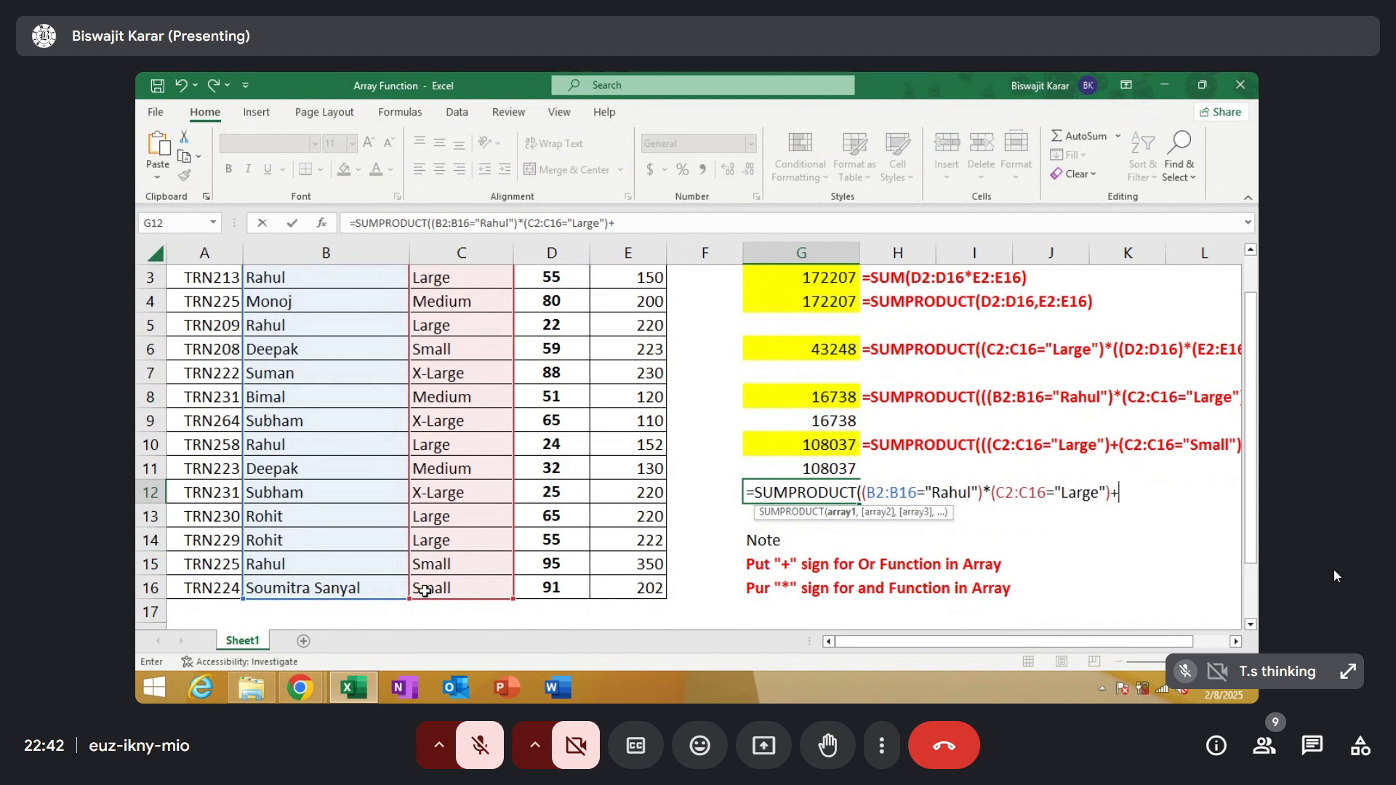
{"action": "type", "text": "("}
Extend the G12 formula with an OR condition, adding (C2:C16="Small")
{"action": "left_click_drag", "start_coordinate": [1249, 347], "coordinate": [1252, 303]}
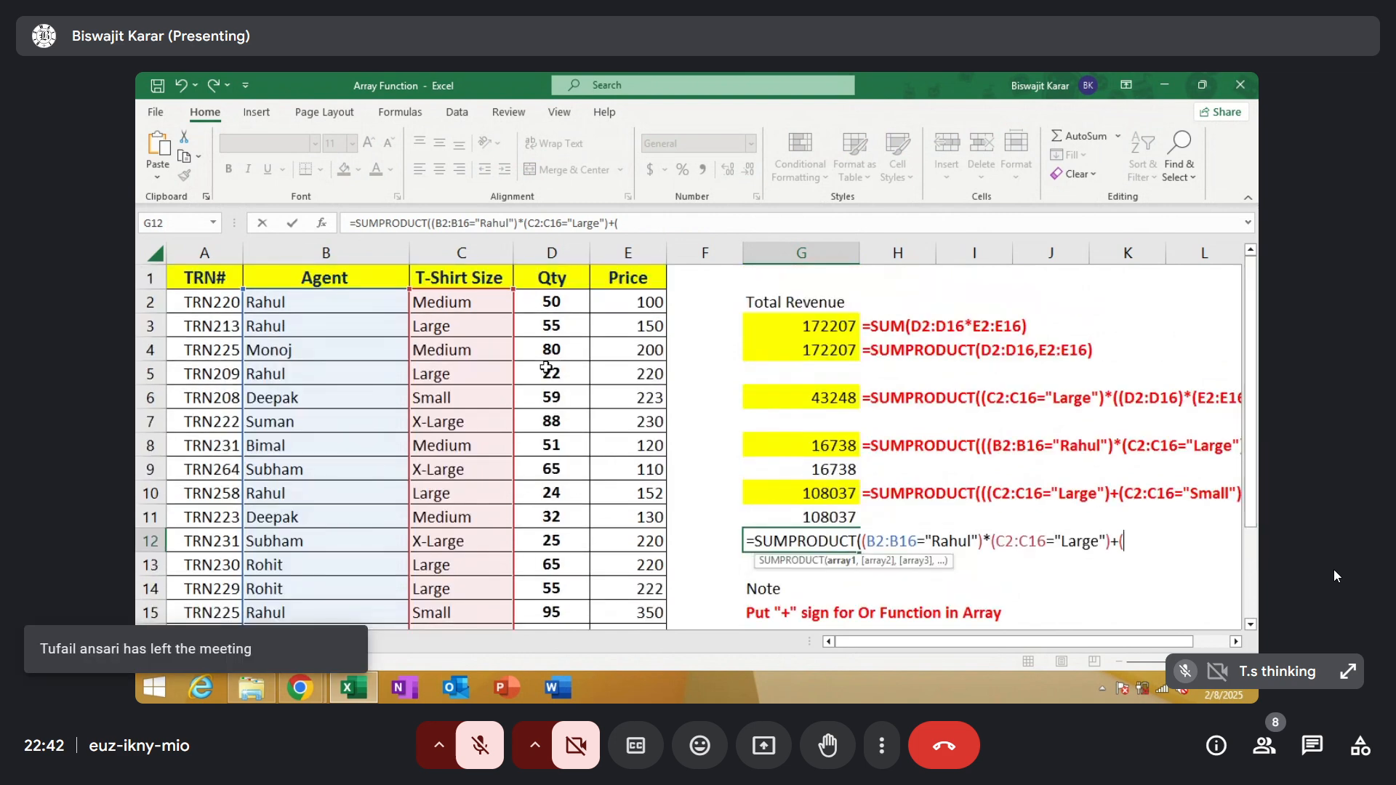
{"action": "left_click_drag", "start_coordinate": [474, 299], "coordinate": [469, 597]}
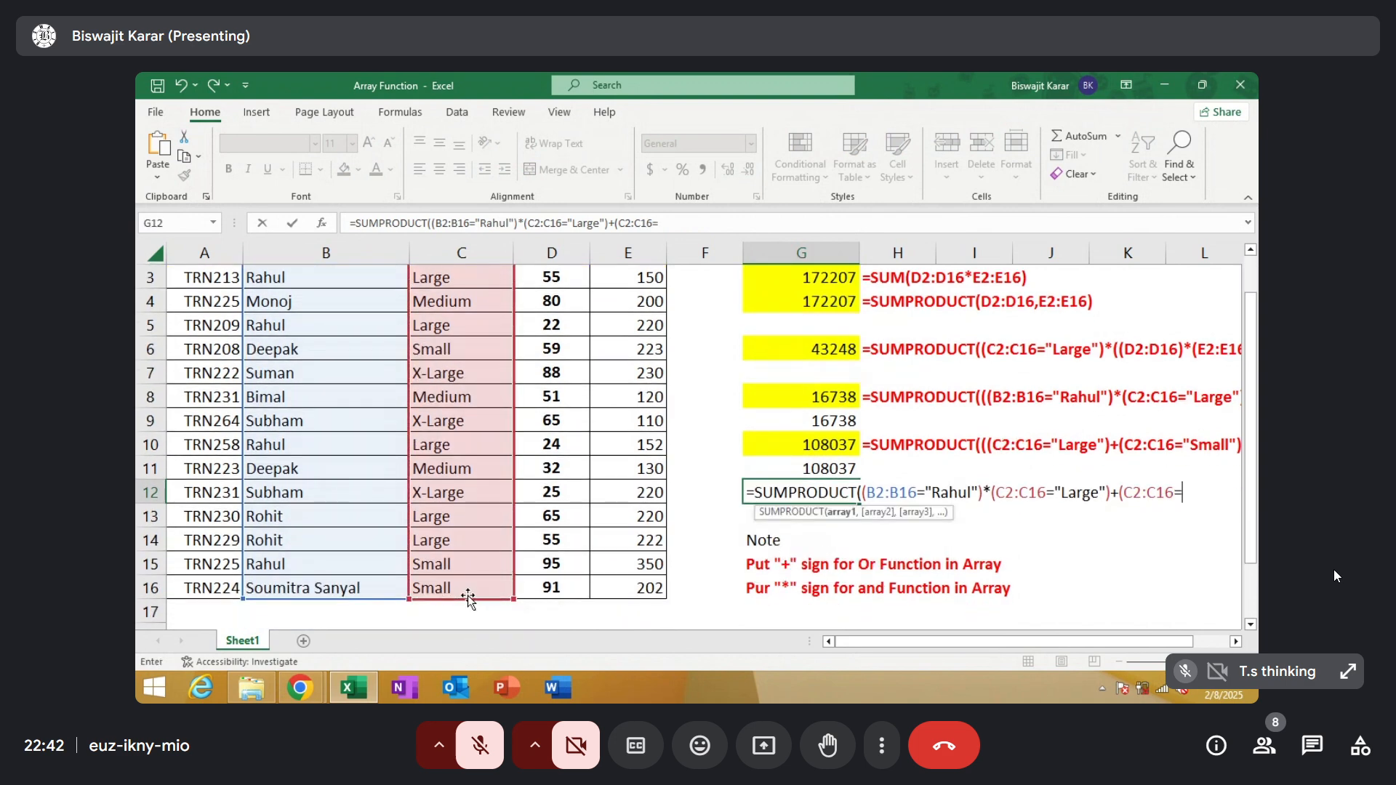
{"action": "type", "text": "="}
{"action": "type", "text": "\"Sam"}
{"action": "key", "text": "BackSpace"}
{"action": "key", "text": "BackSpace"}
{"action": "type", "text": "mall\"))"}
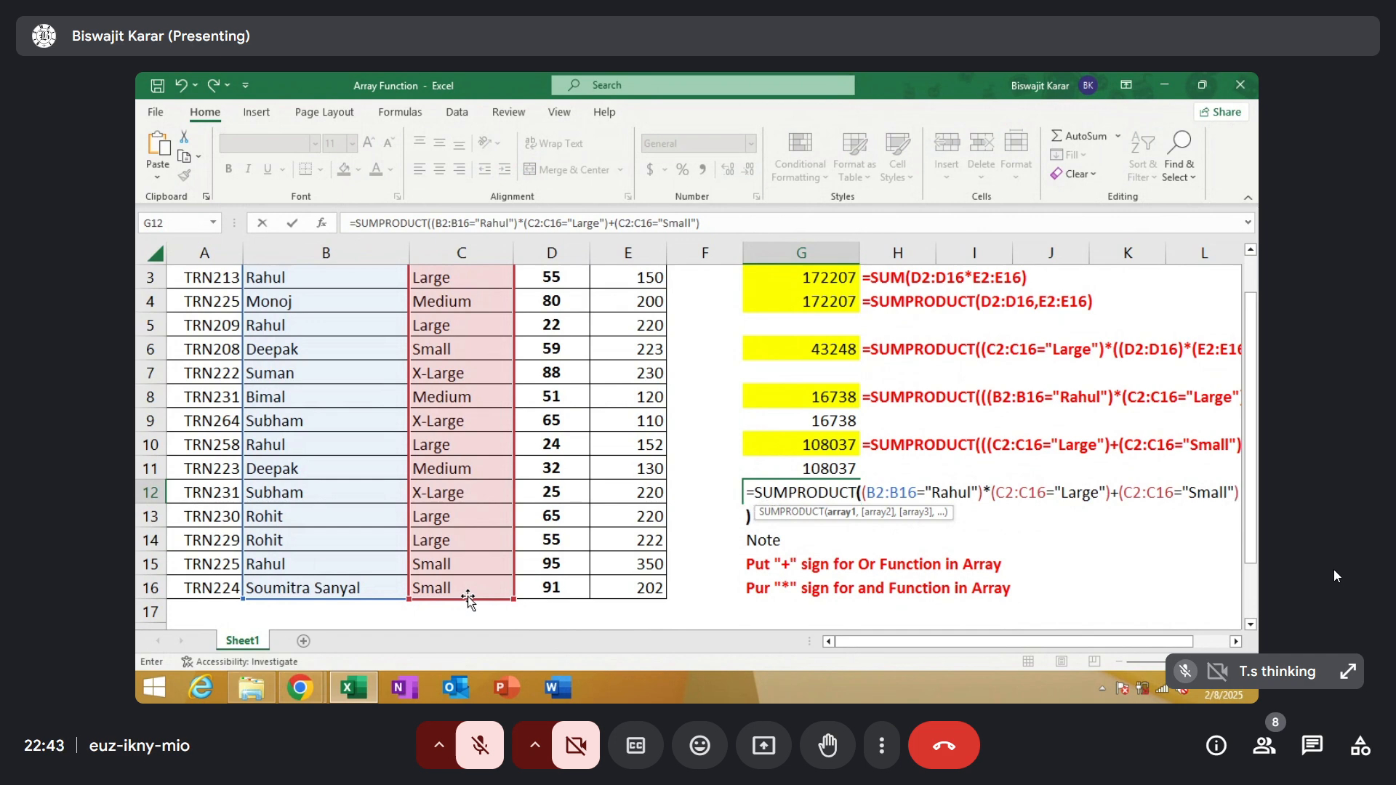
Enclose the three combined conditions in G12 in outer parentheses as SUMPRODUCT's first array
{"action": "left_click", "coordinate": [863, 488]}
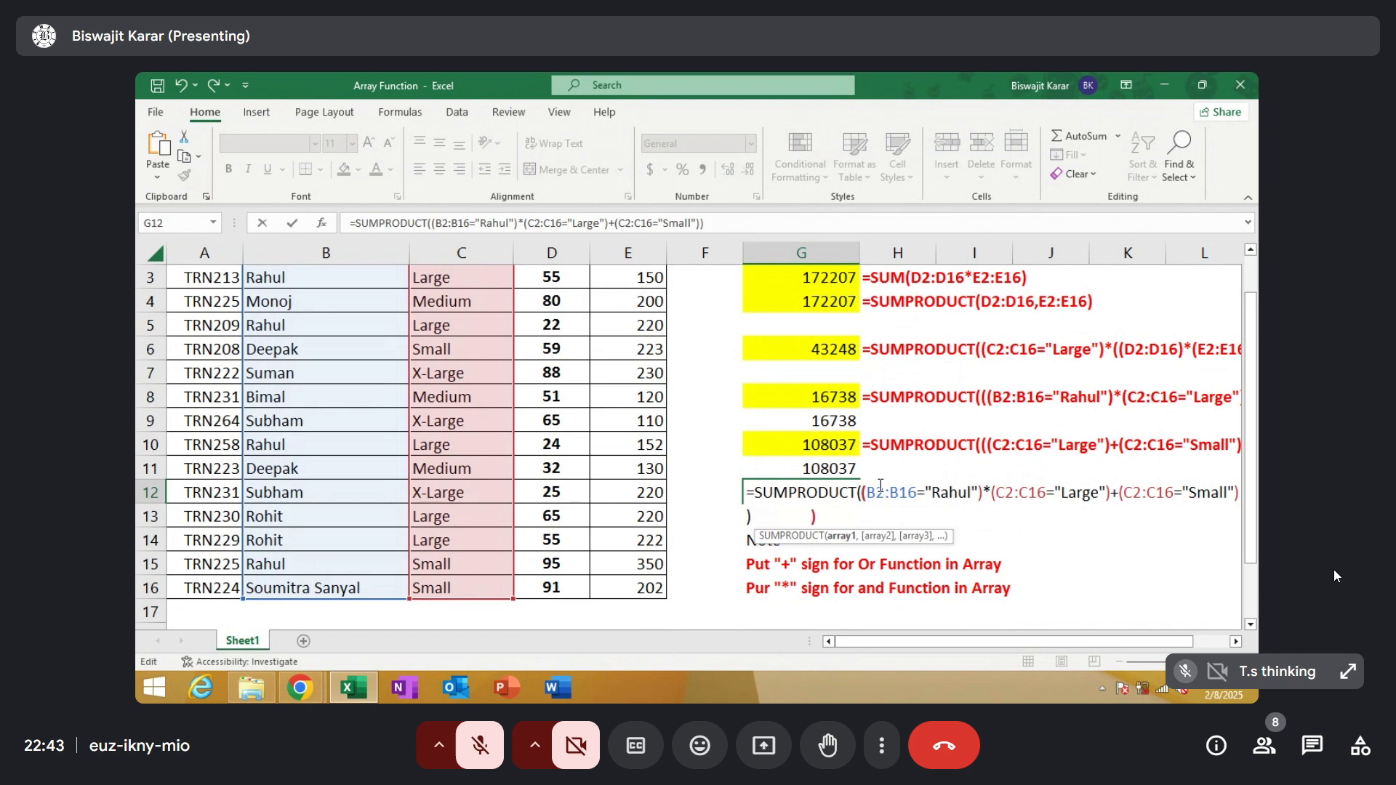
{"action": "type", "text": "("}
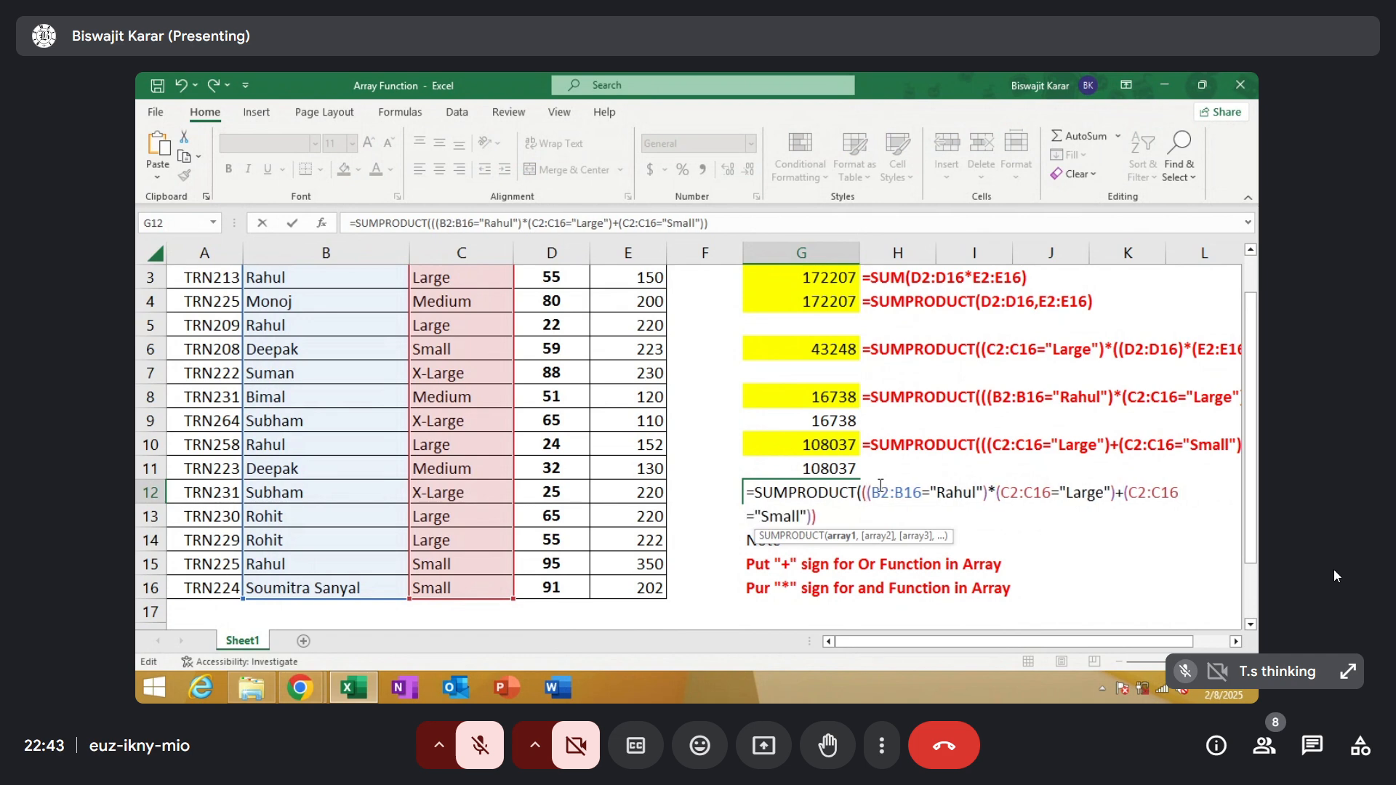
Add (D2:D16*E2:E16) as SUMPRODUCT's second array in G12, then close the function and commit it as an array formula
{"action": "left_click", "coordinate": [819, 518]}
{"action": "type", "text": ","}
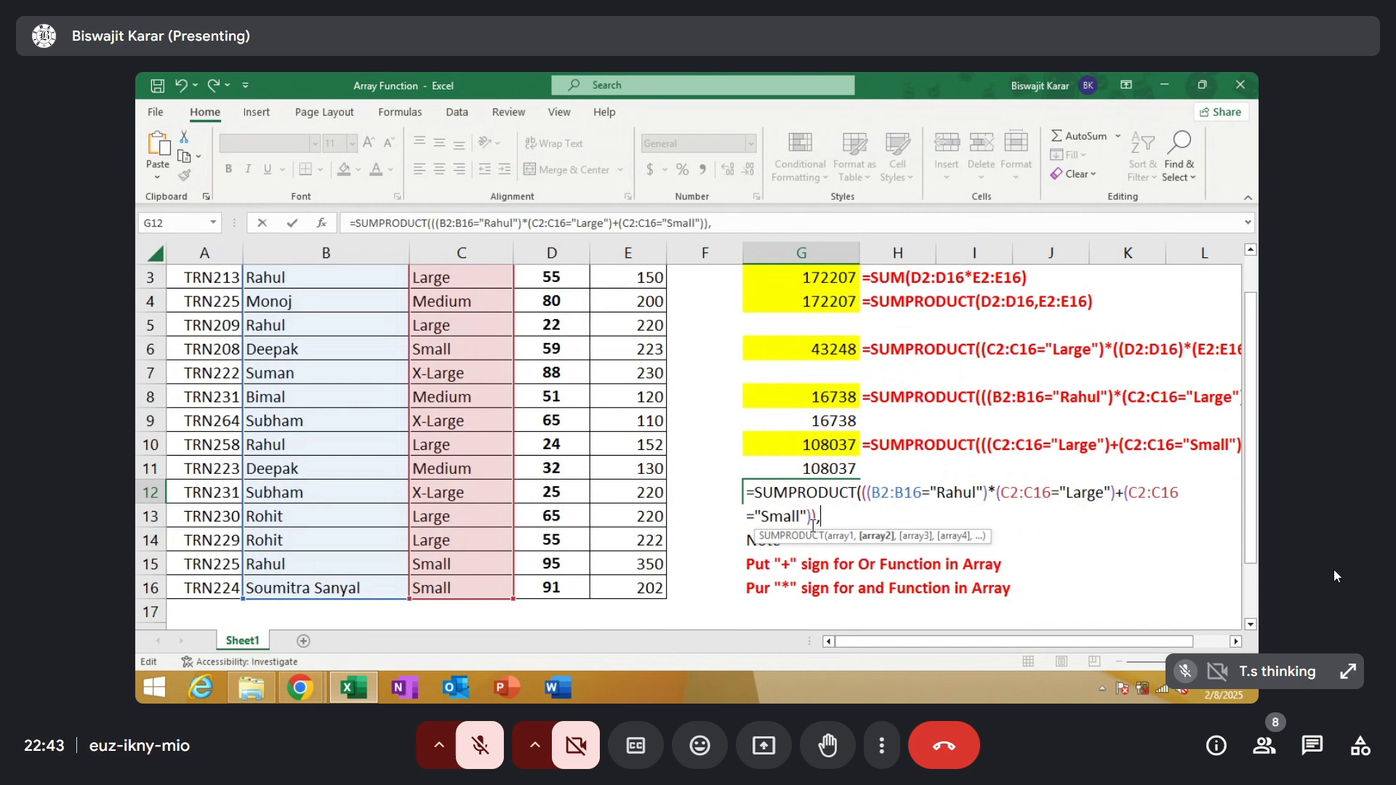
{"action": "type", "text": "("}
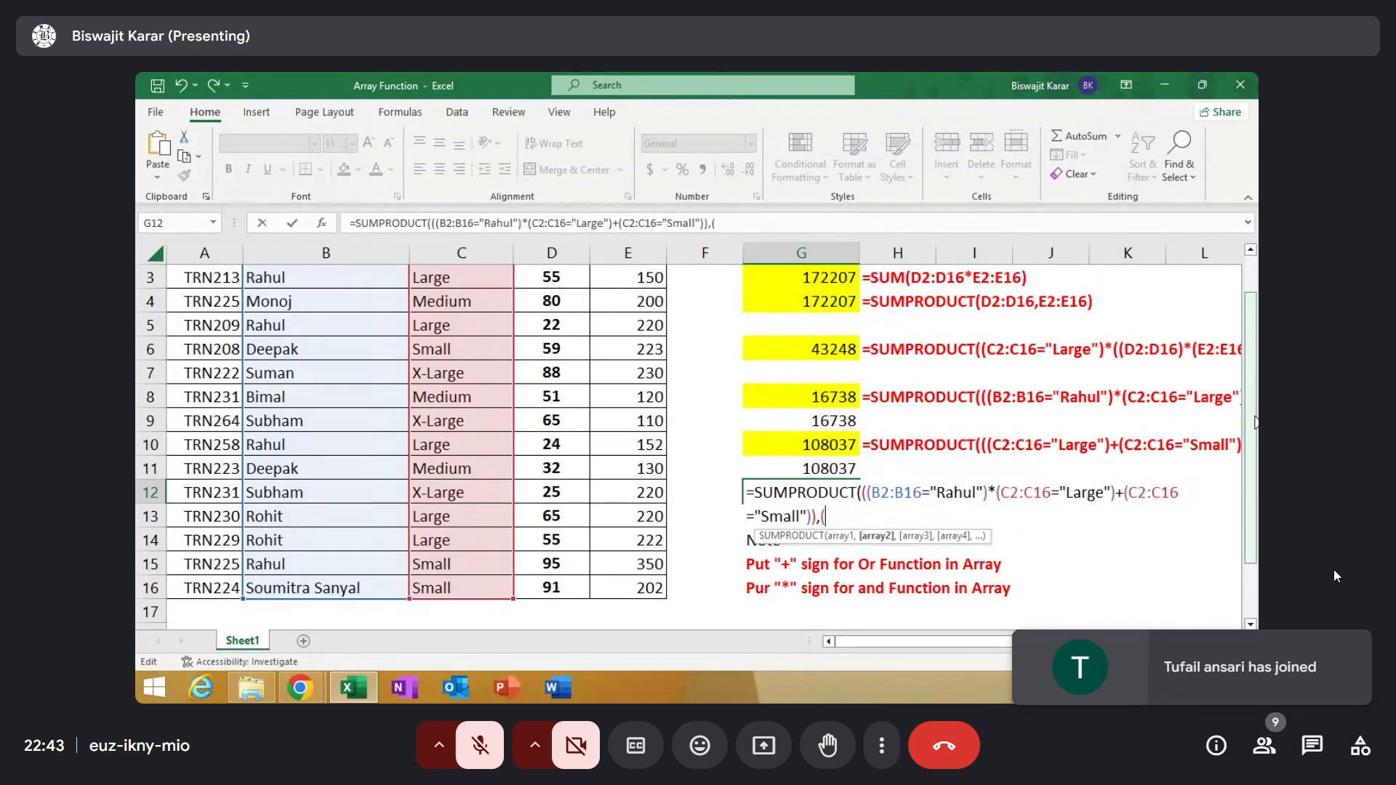
{"action": "left_click_drag", "start_coordinate": [1254, 414], "coordinate": [1256, 376]}
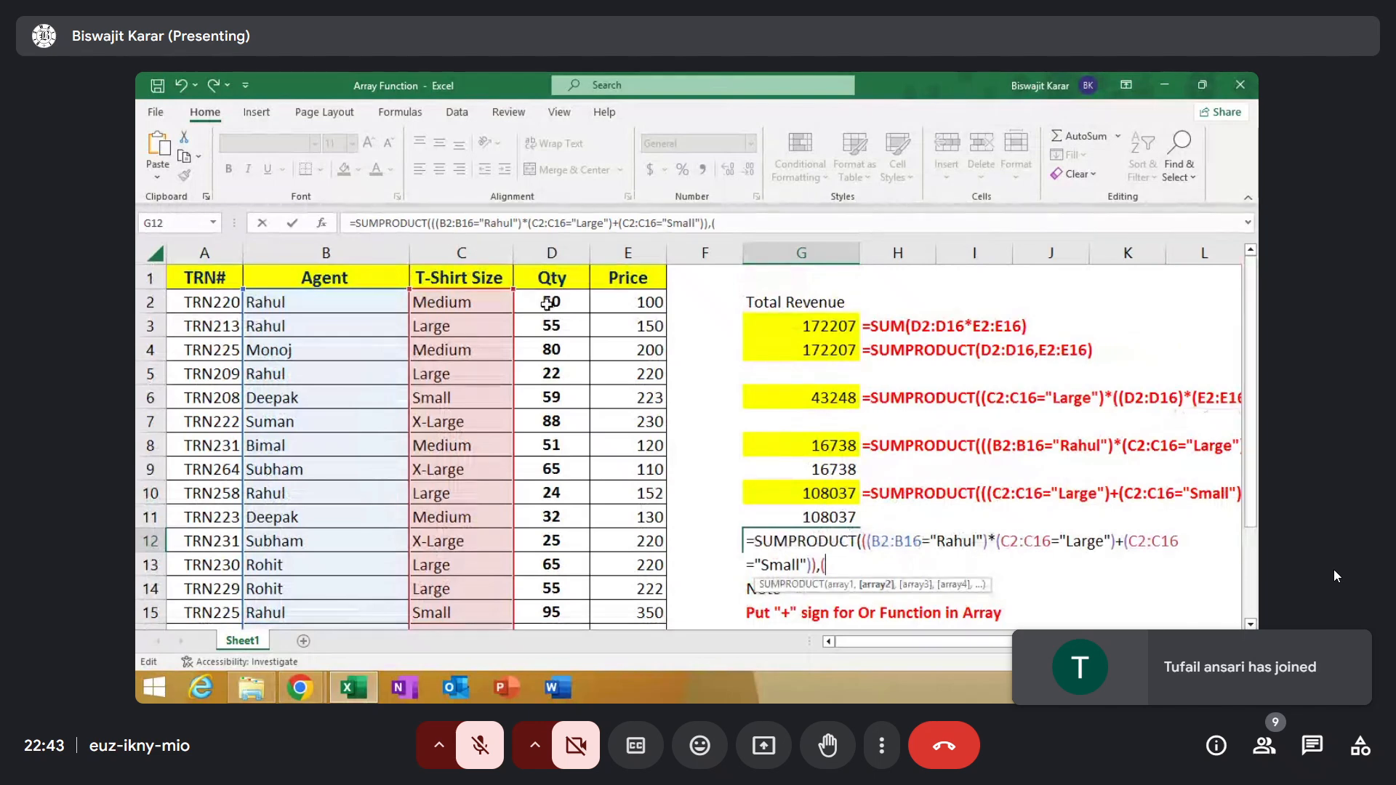
{"action": "left_click_drag", "start_coordinate": [546, 302], "coordinate": [533, 587]}
{"action": "type", "text": "*"}
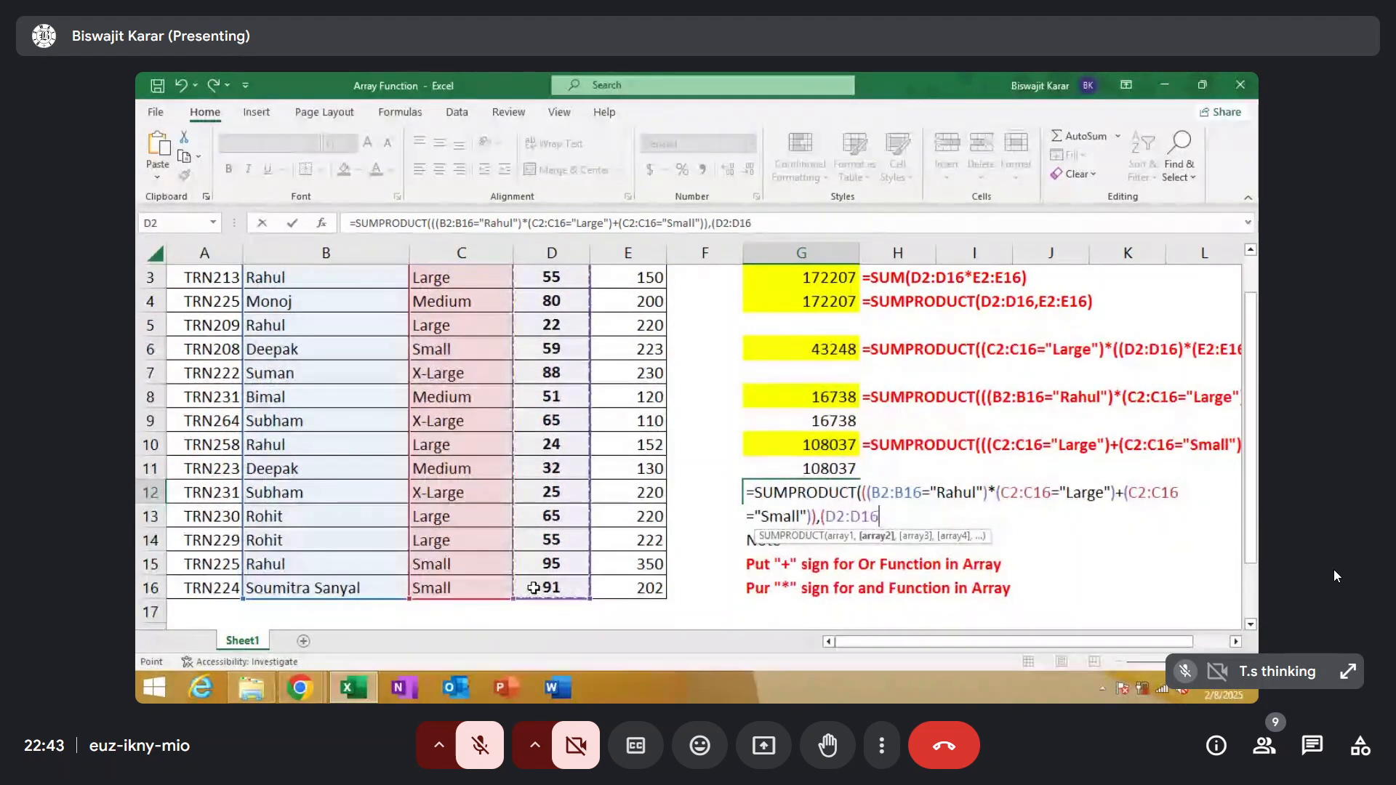
{"action": "scroll", "coordinate": [664, 293], "scroll_direction": "up", "scroll_amount": 1}
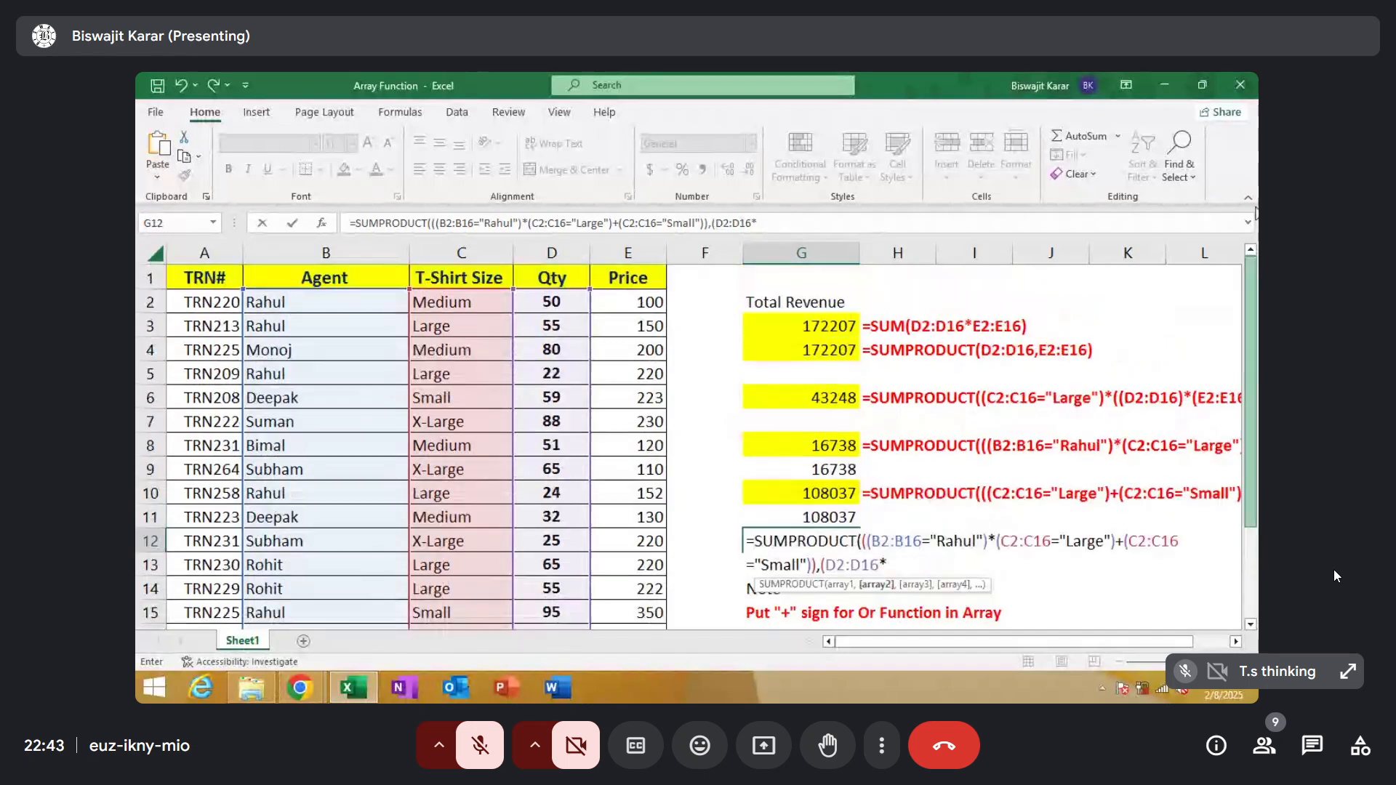
{"action": "left_click_drag", "start_coordinate": [625, 303], "coordinate": [630, 581]}
{"action": "type", "text": ")"}
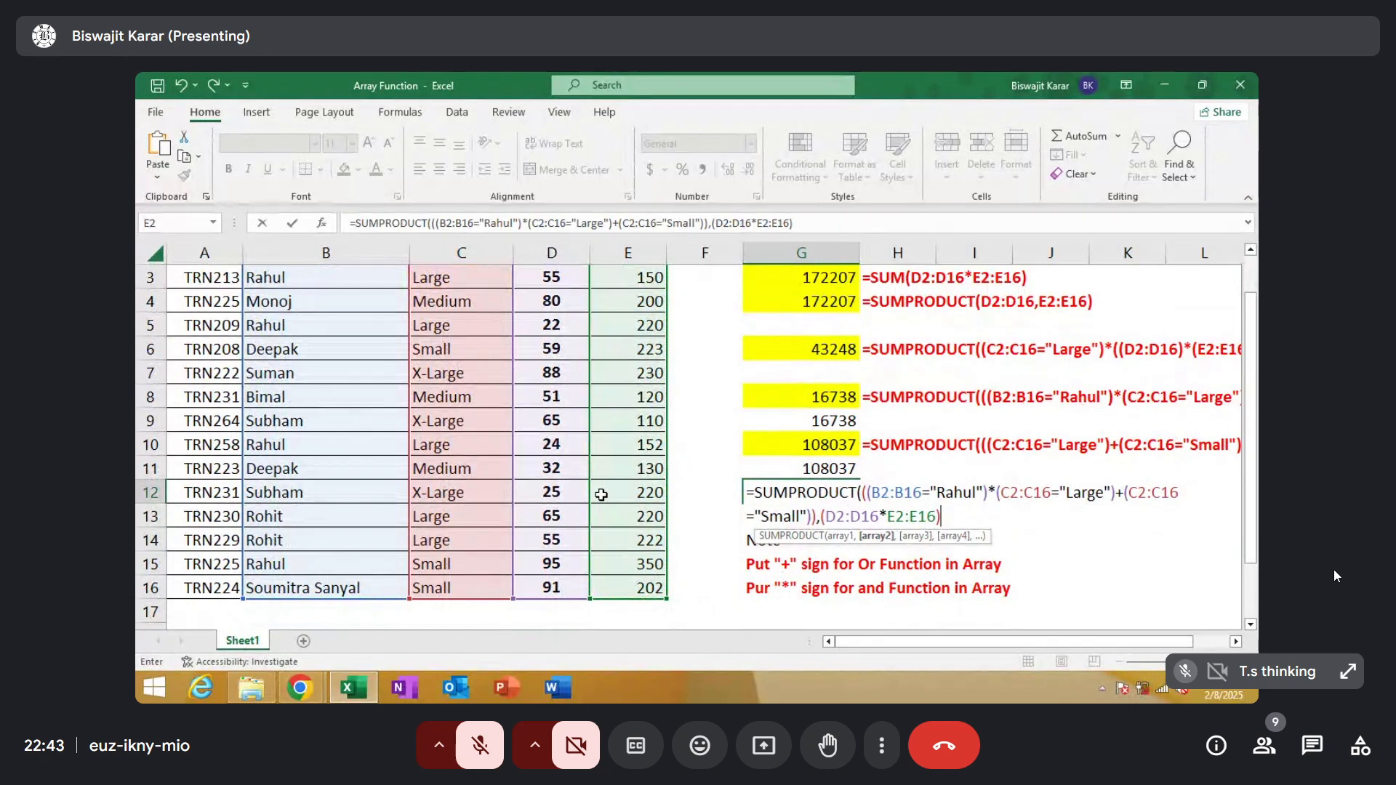
{"action": "type", "text": ")"}
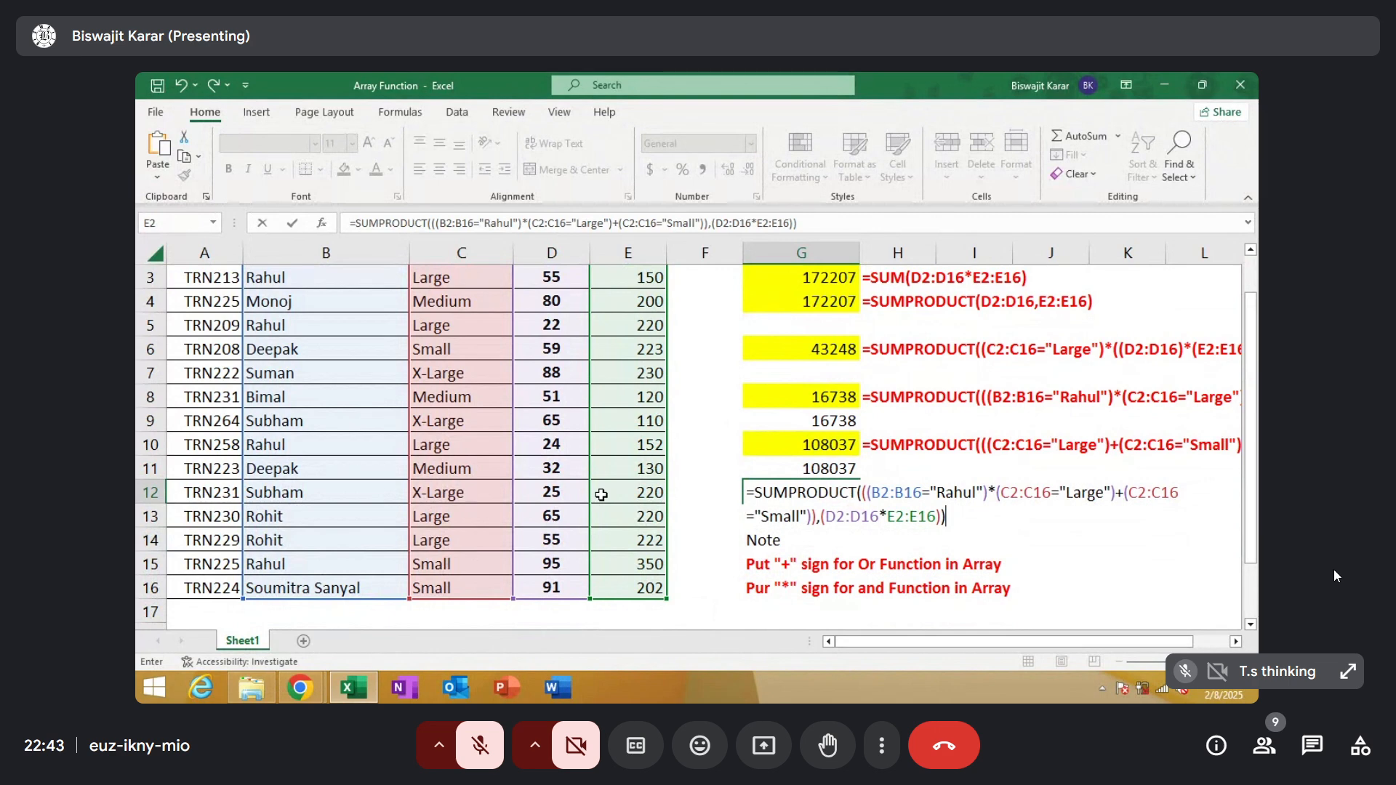
{"action": "key", "text": "ctrl+shift+Return"}
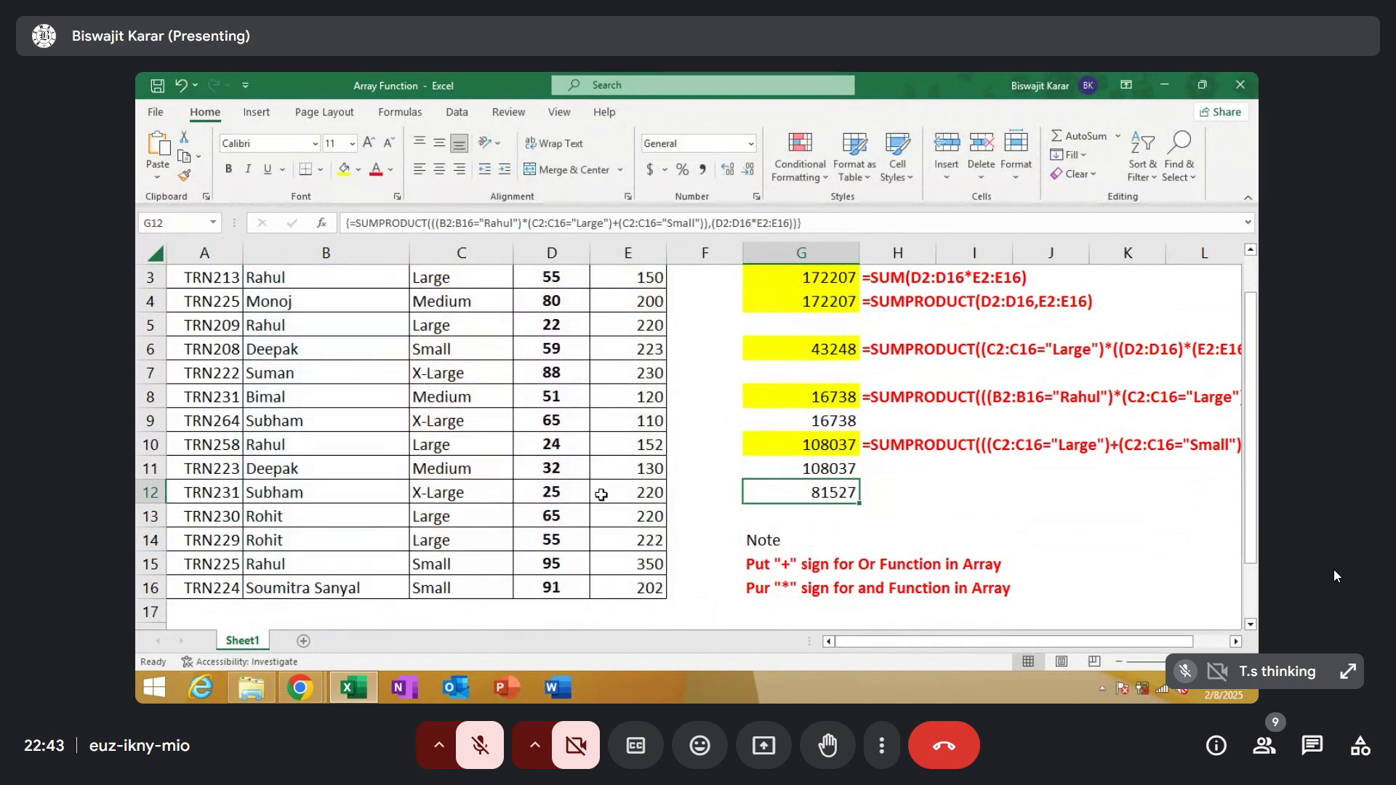